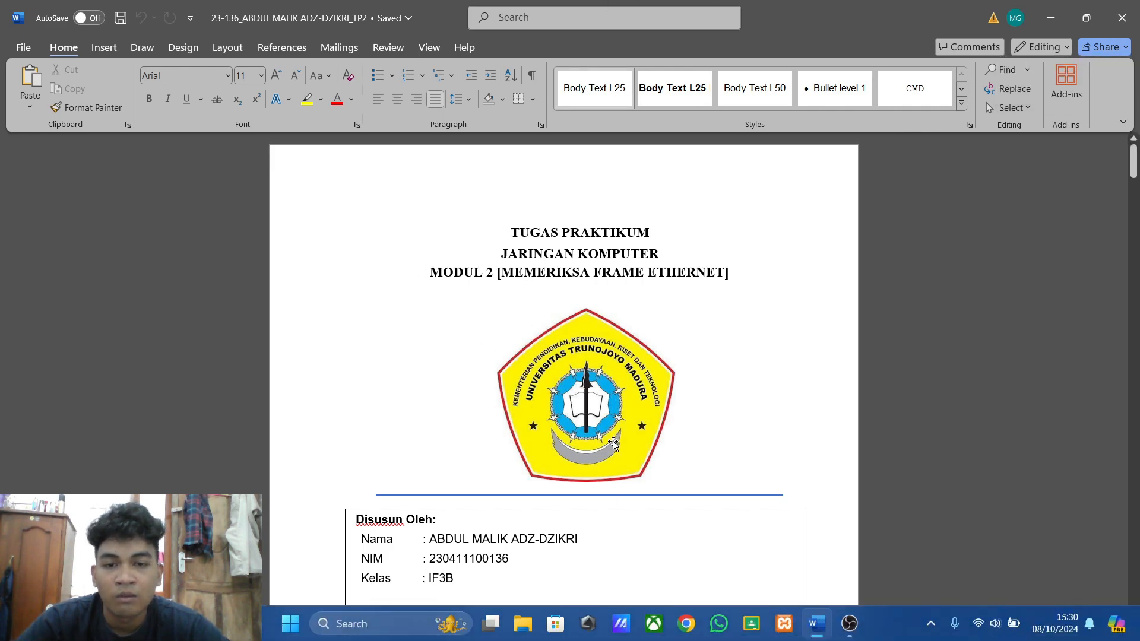
# Review the practicum document from the cover page to the Langkah 2 section on the PC's network configuration.
pyautogui.scroll(-6, 611, 448)
pyautogui.scroll(-13, 612, 448)
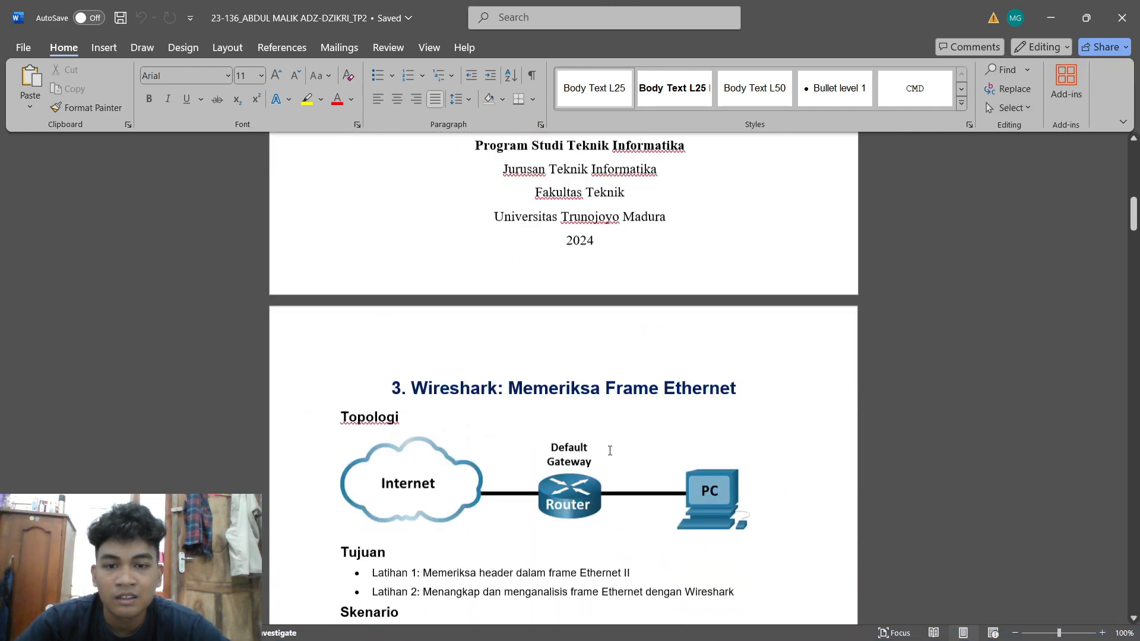
pyautogui.scroll(-4, 609, 452)
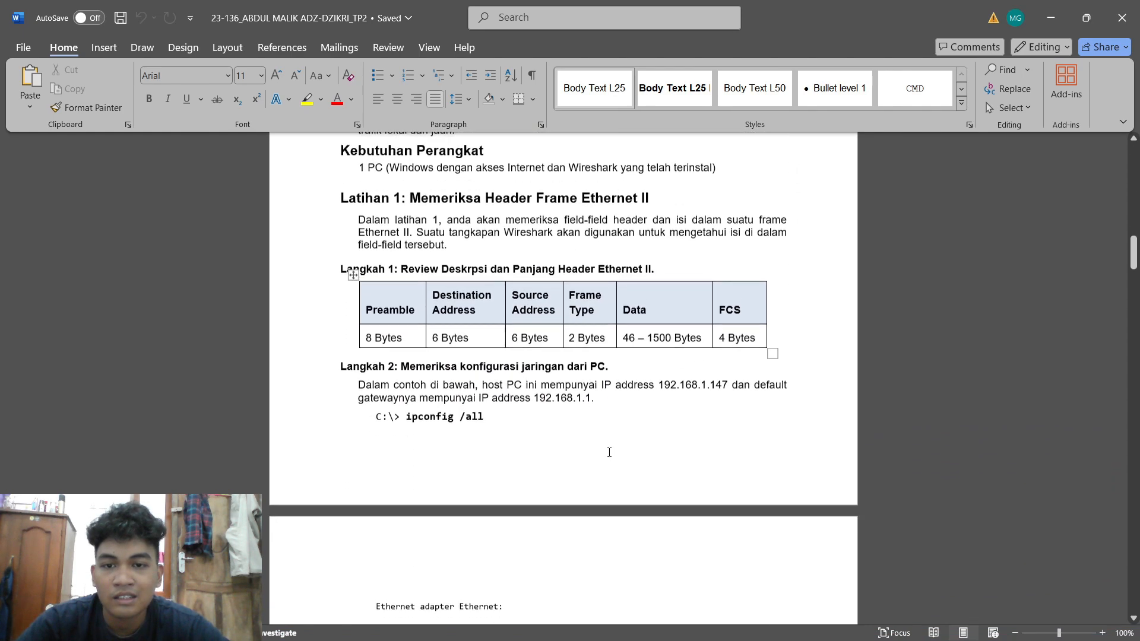
pyautogui.scroll(-1, 609, 452)
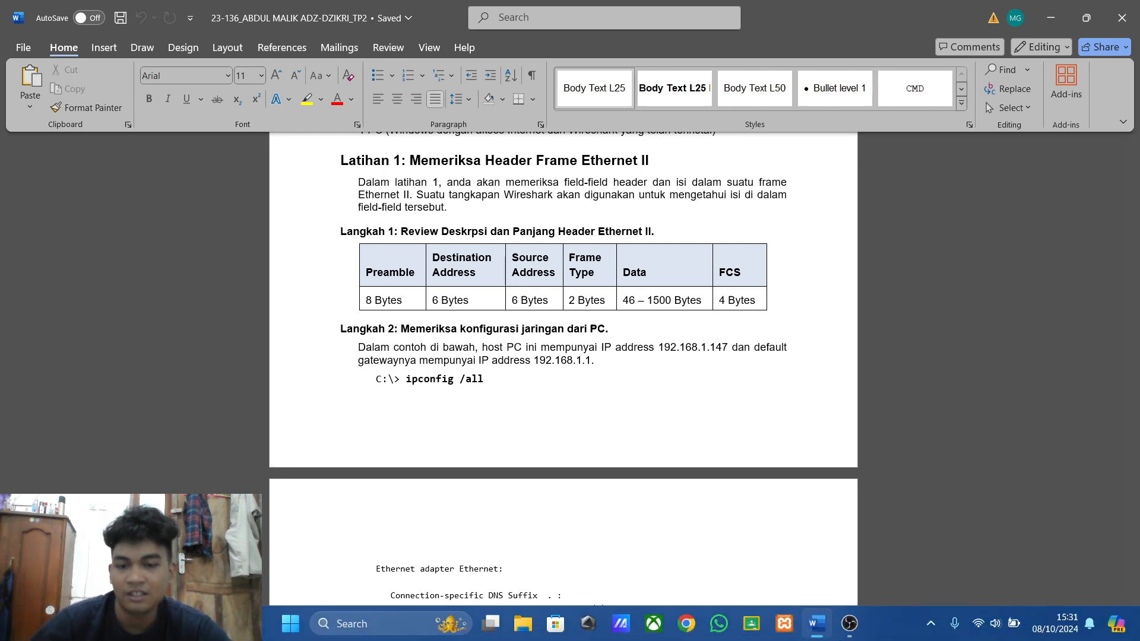
pyautogui.click(354, 631)
pyautogui.click(474, 185)
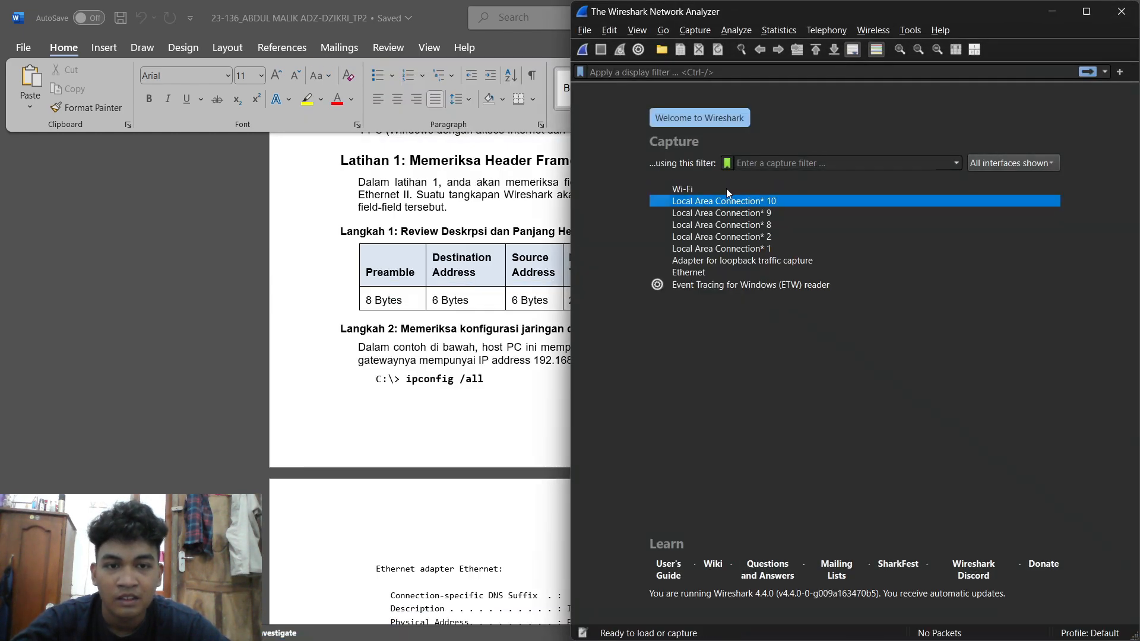
pyautogui.doubleClick(726, 188)
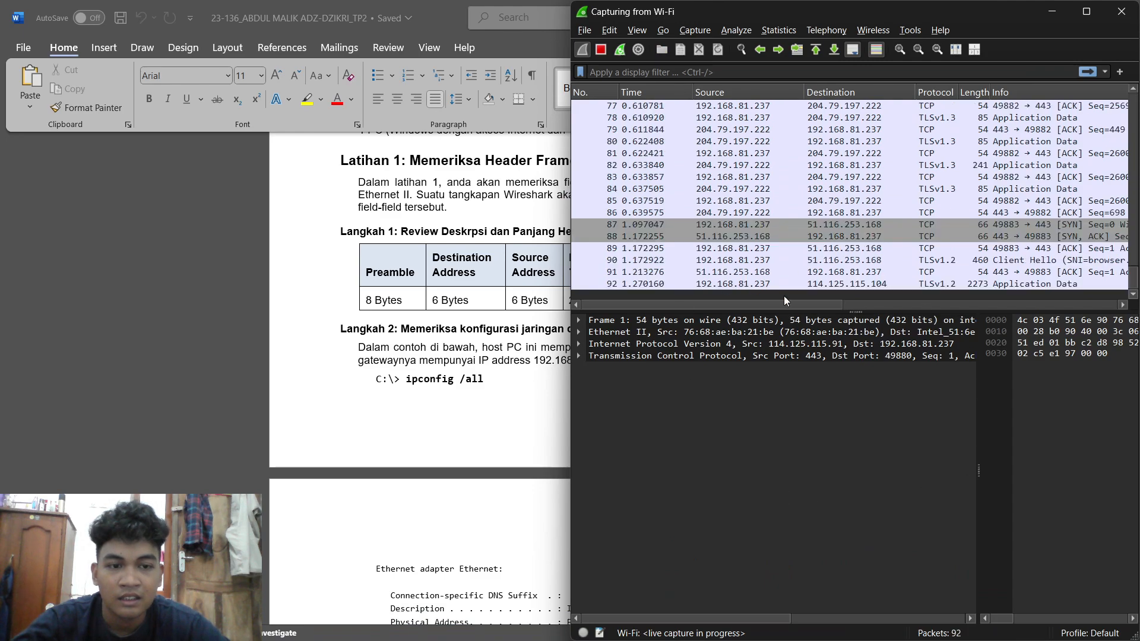
pyautogui.click(1066, 6)
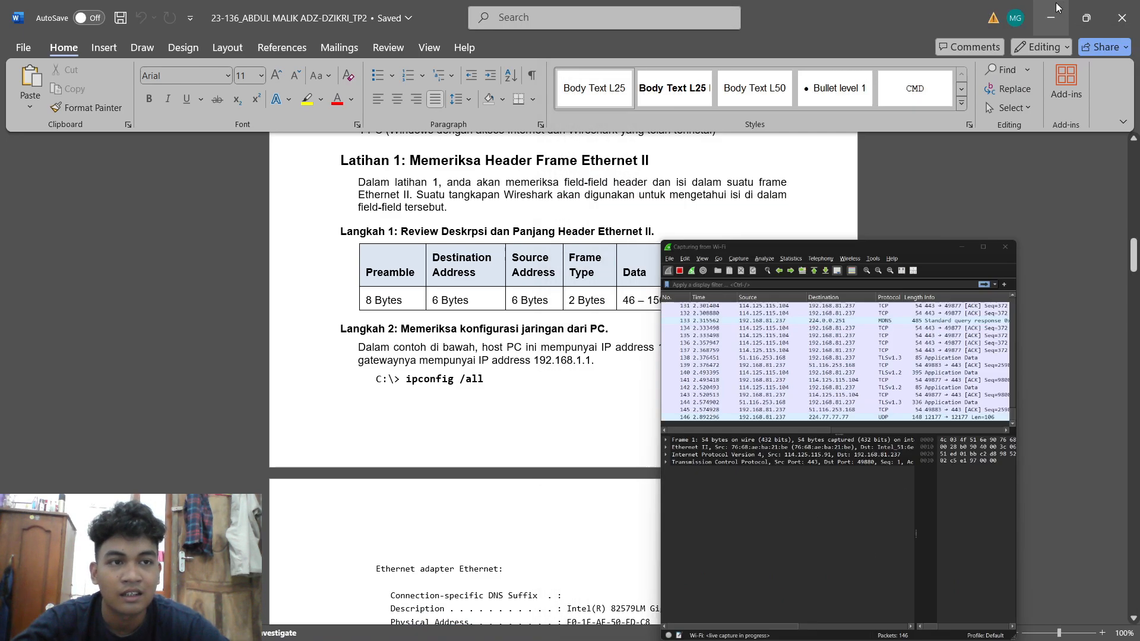
pyautogui.click(861, 625)
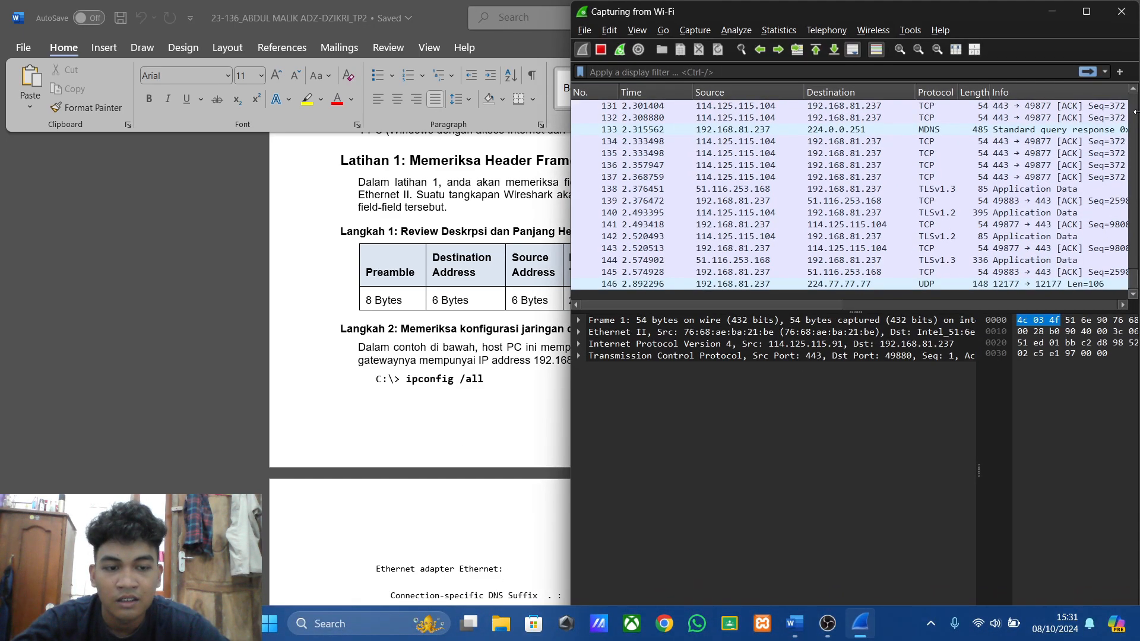
pyautogui.click(1121, 12)
pyautogui.click(885, 345)
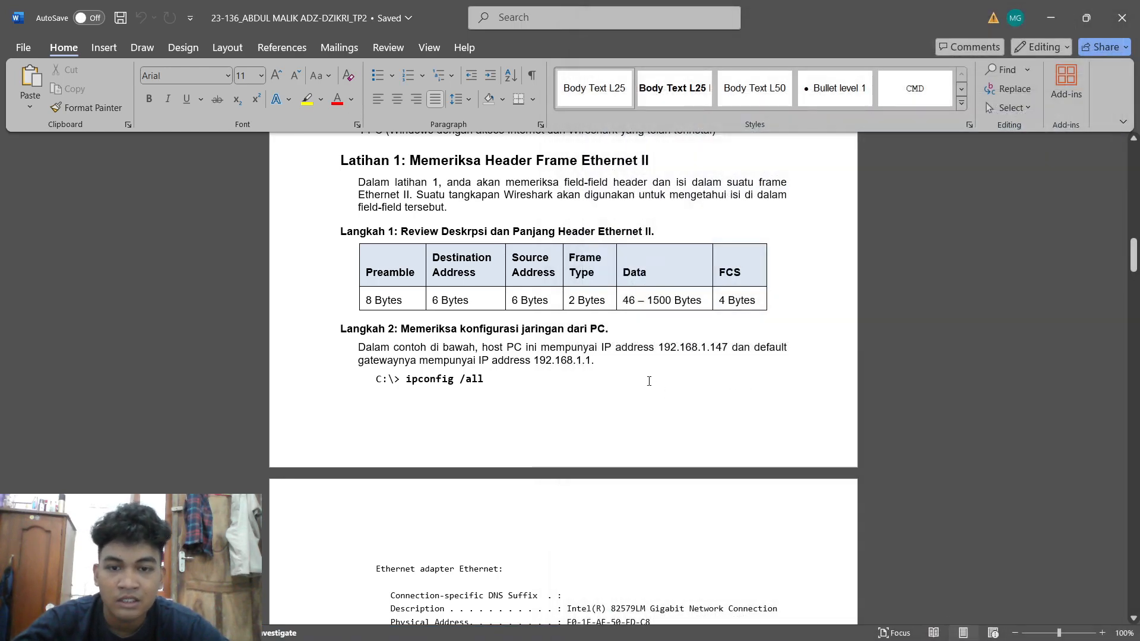
# Open a Command Prompt, run ipconfig /all and look through the listed network adapters.
pyautogui.press('super+r')
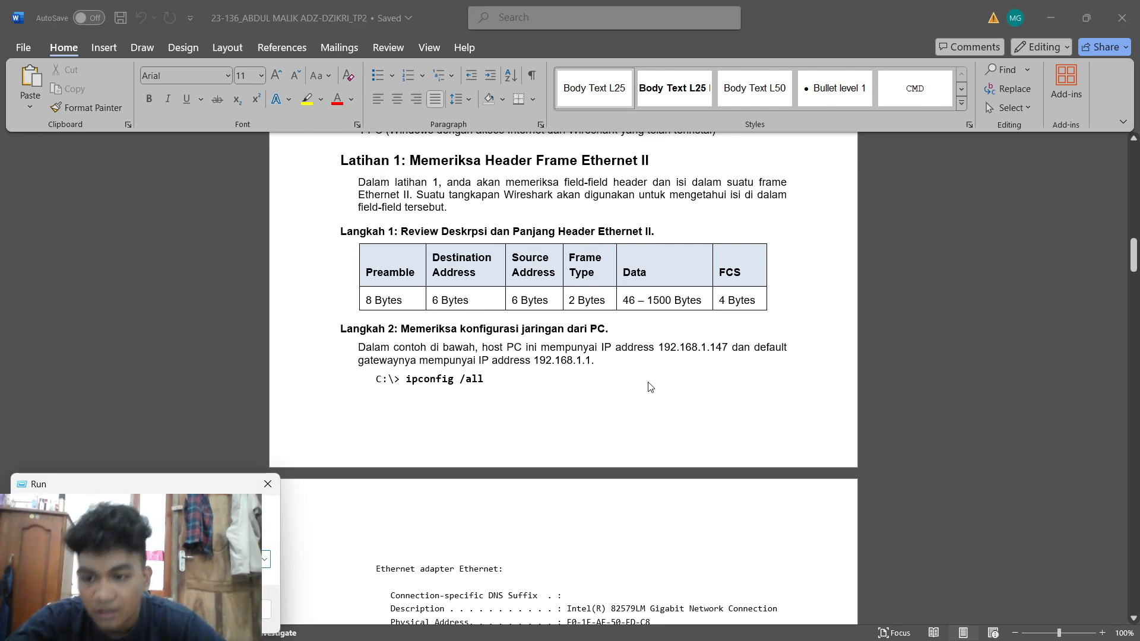
pyautogui.press('Return')
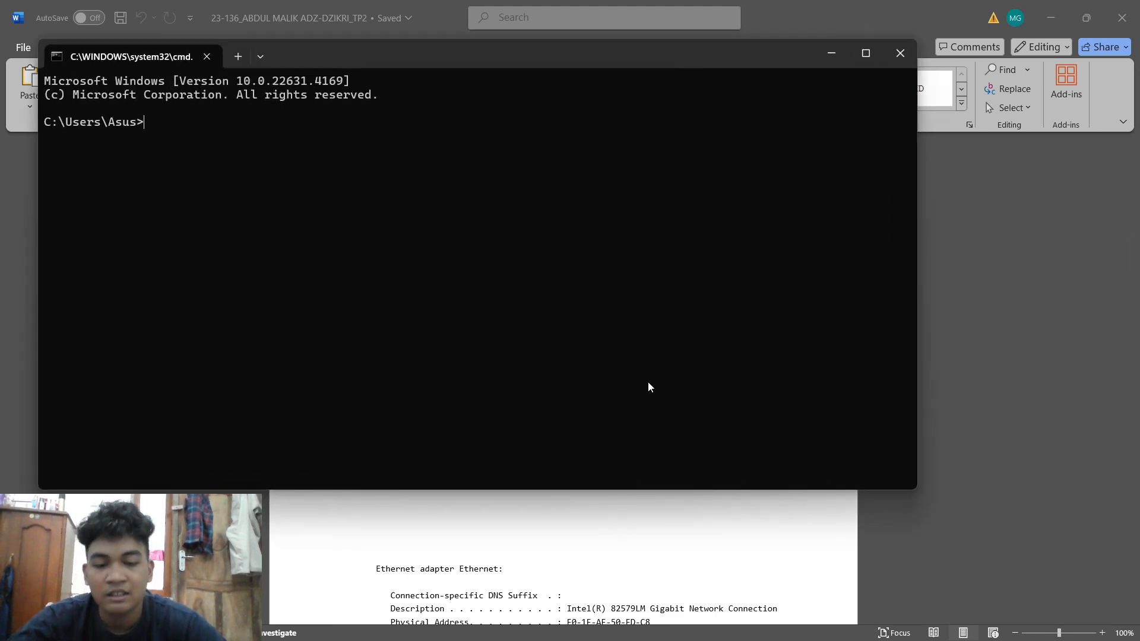
pyautogui.write('ipcon')
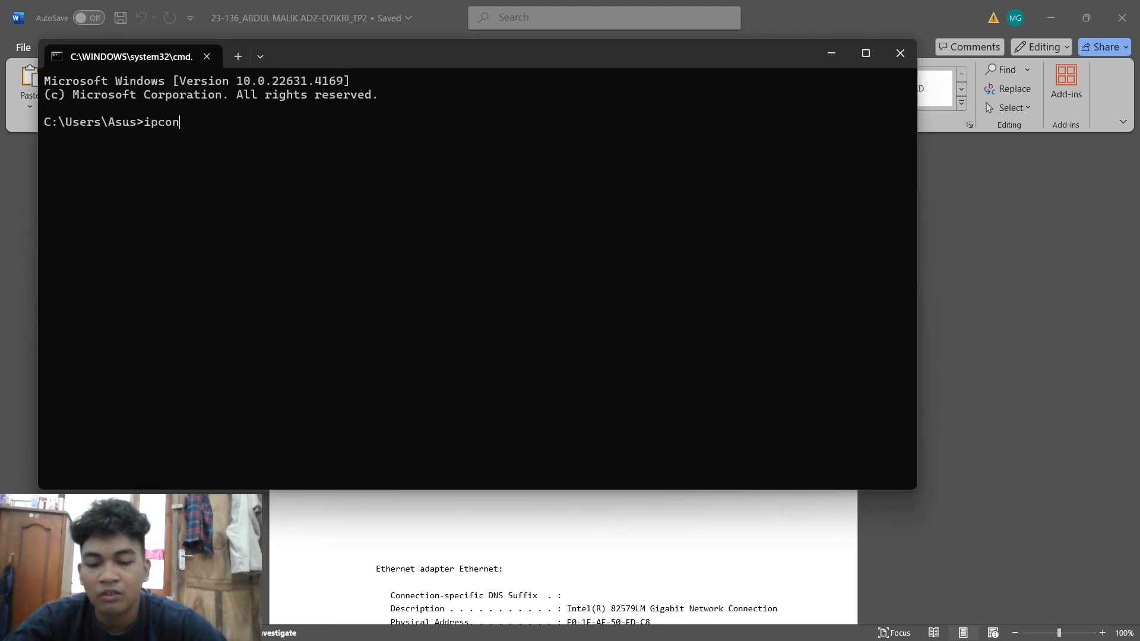
pyautogui.write('fu')
pyautogui.press('BackSpace')
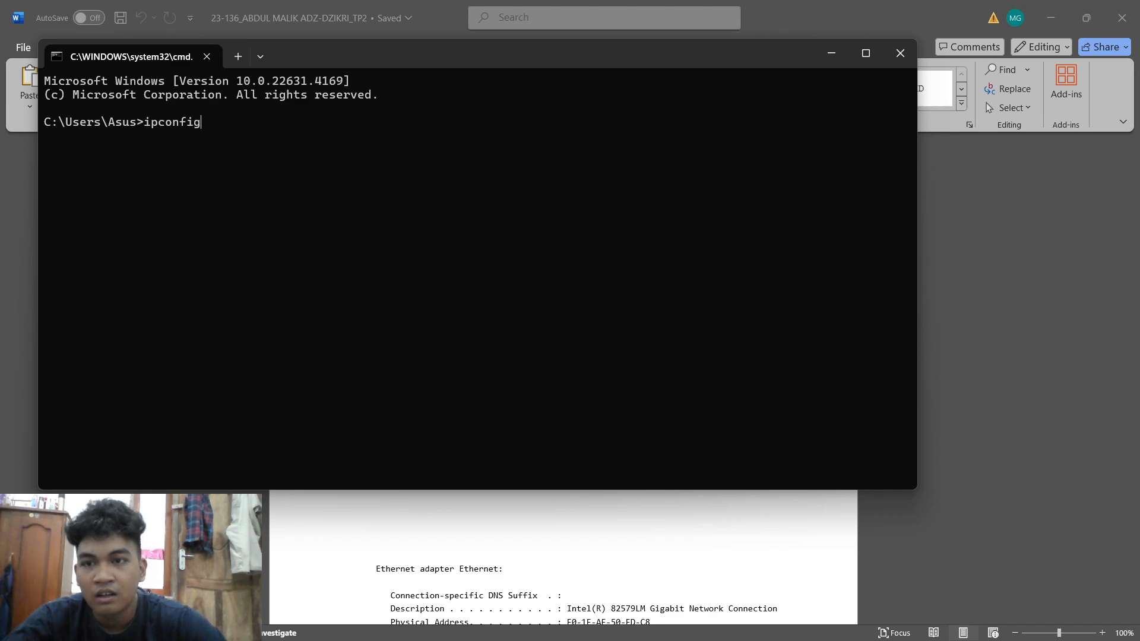
pyautogui.press('Return')
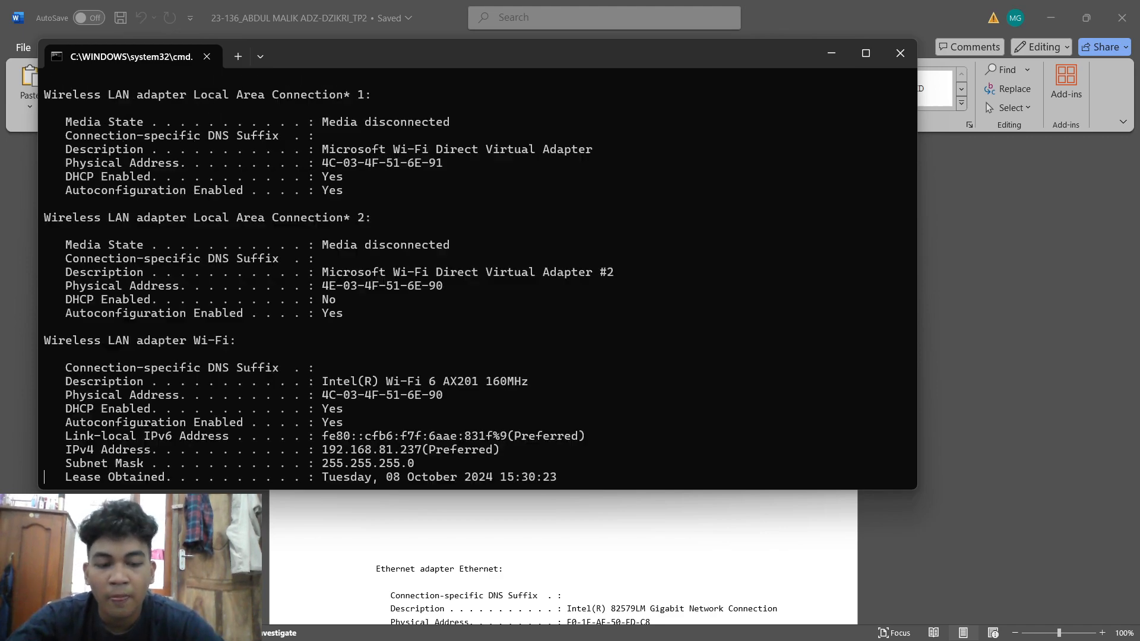
pyautogui.scroll(7, 393, 328)
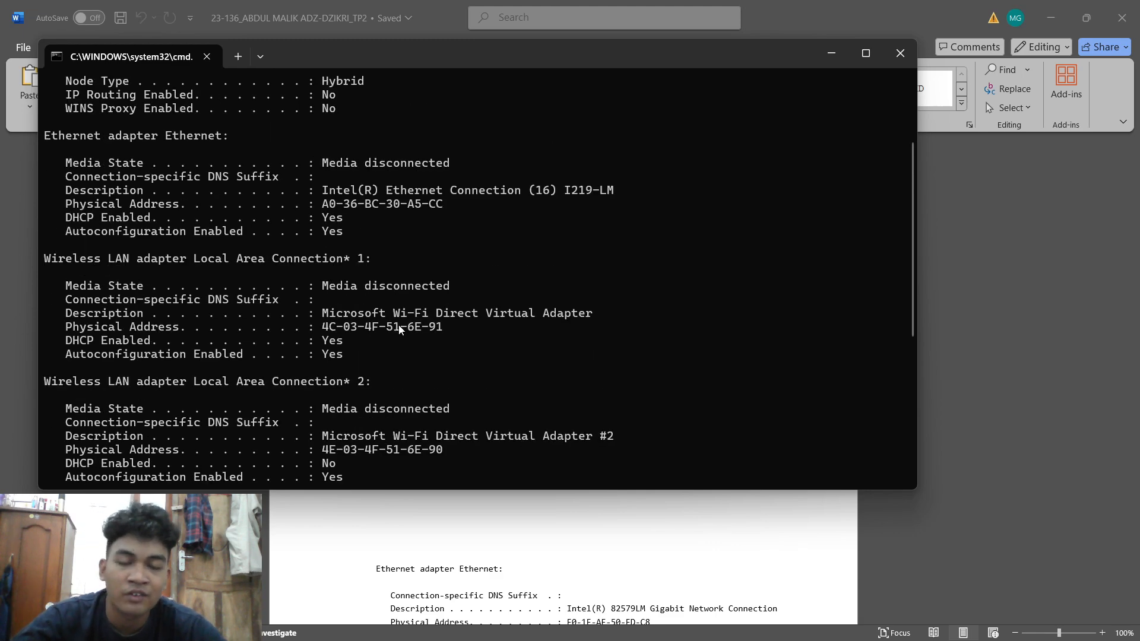
# Return to the Word document and examine the Langkah 3 instructions and the sample Wireshark capture of an ARP request.
pyautogui.click(831, 54)
pyautogui.scroll(-5, 640, 371)
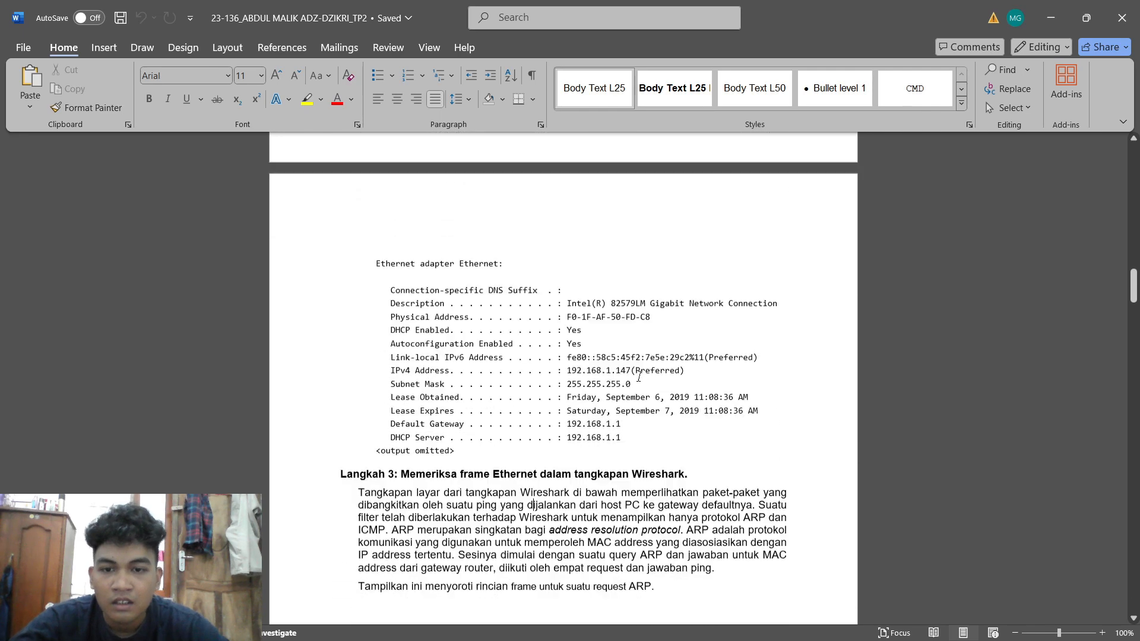
pyautogui.scroll(-5, 638, 377)
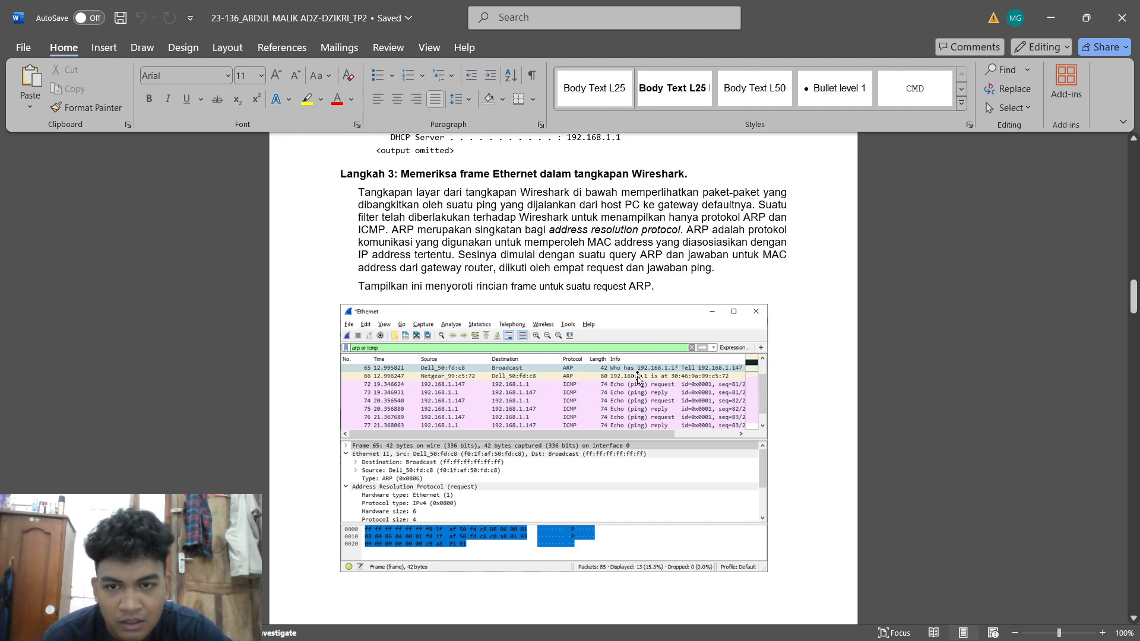
pyautogui.scroll(-1, 638, 379)
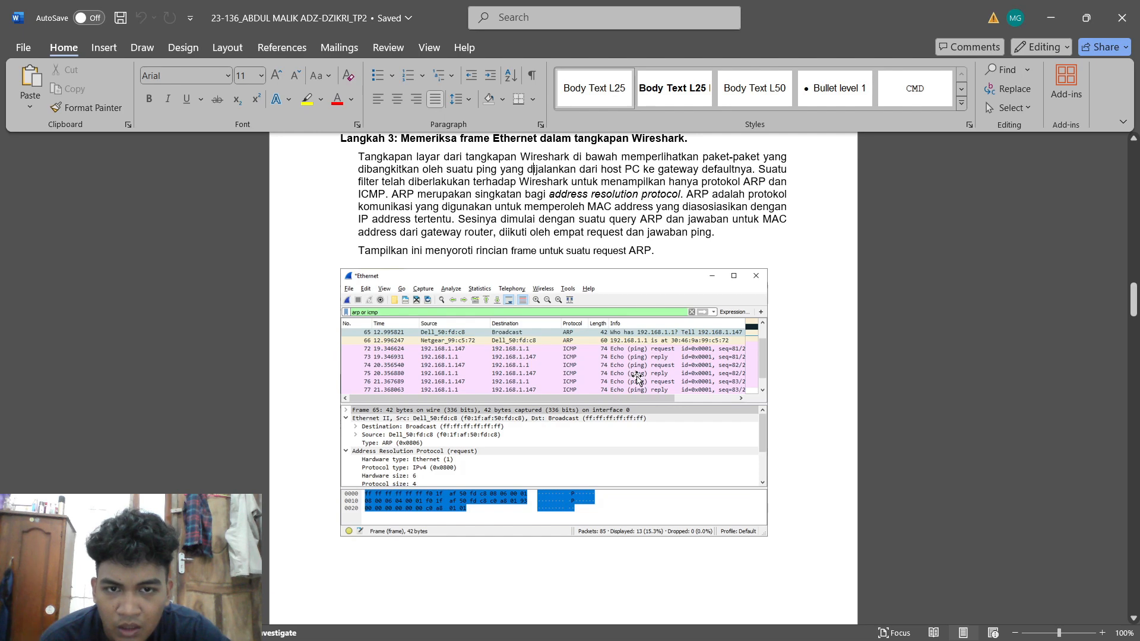
pyautogui.scroll(-10, 638, 378)
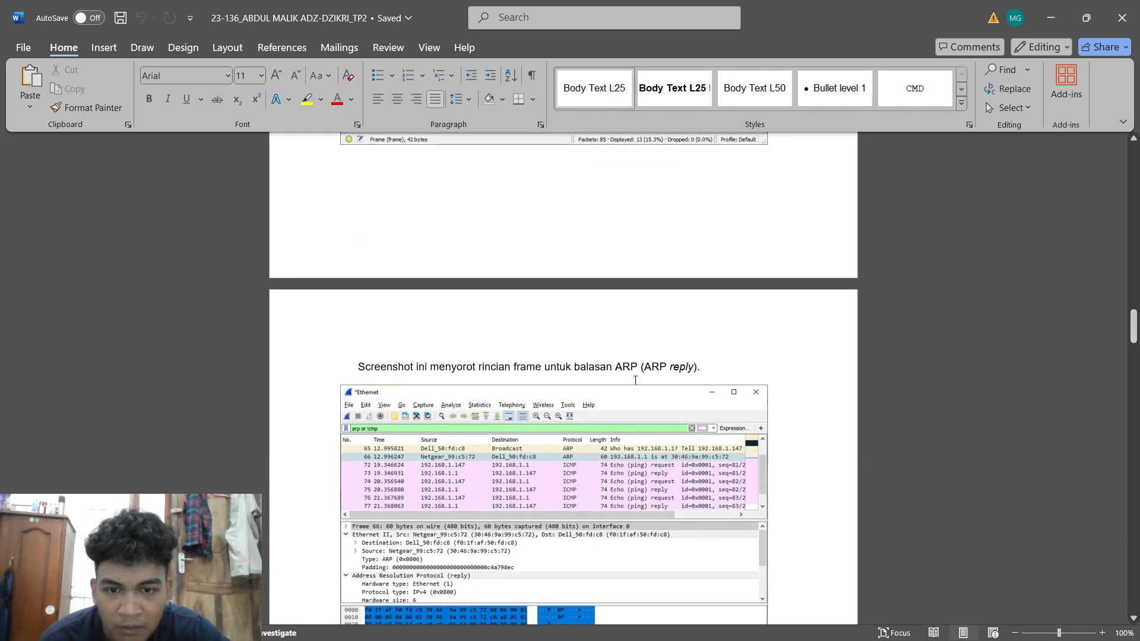
pyautogui.scroll(9, 635, 380)
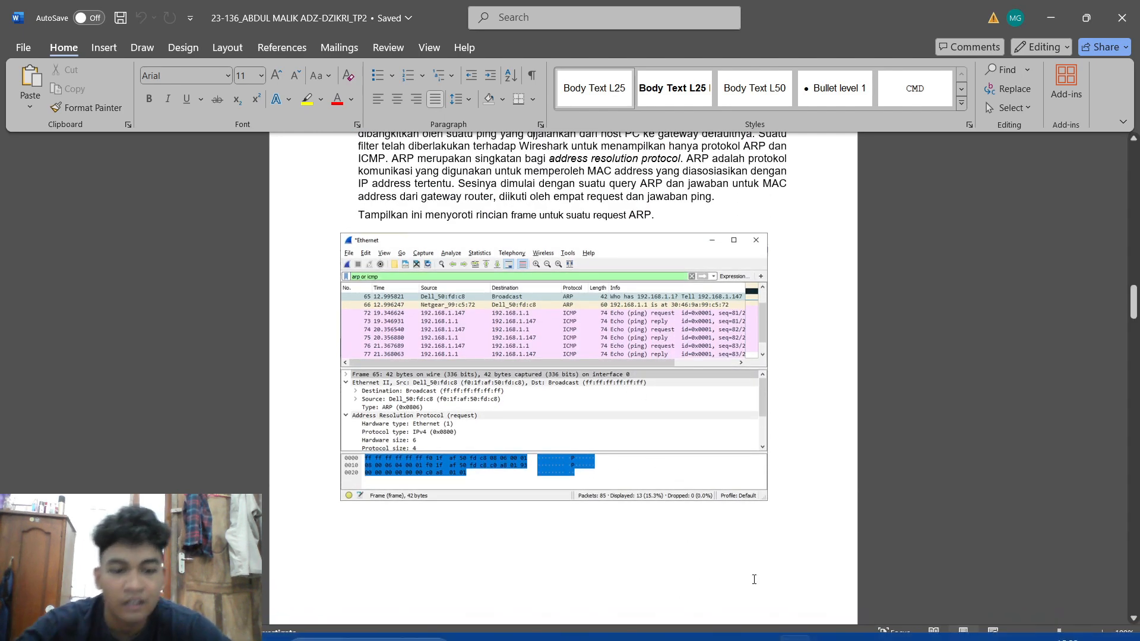
pyautogui.click(984, 630)
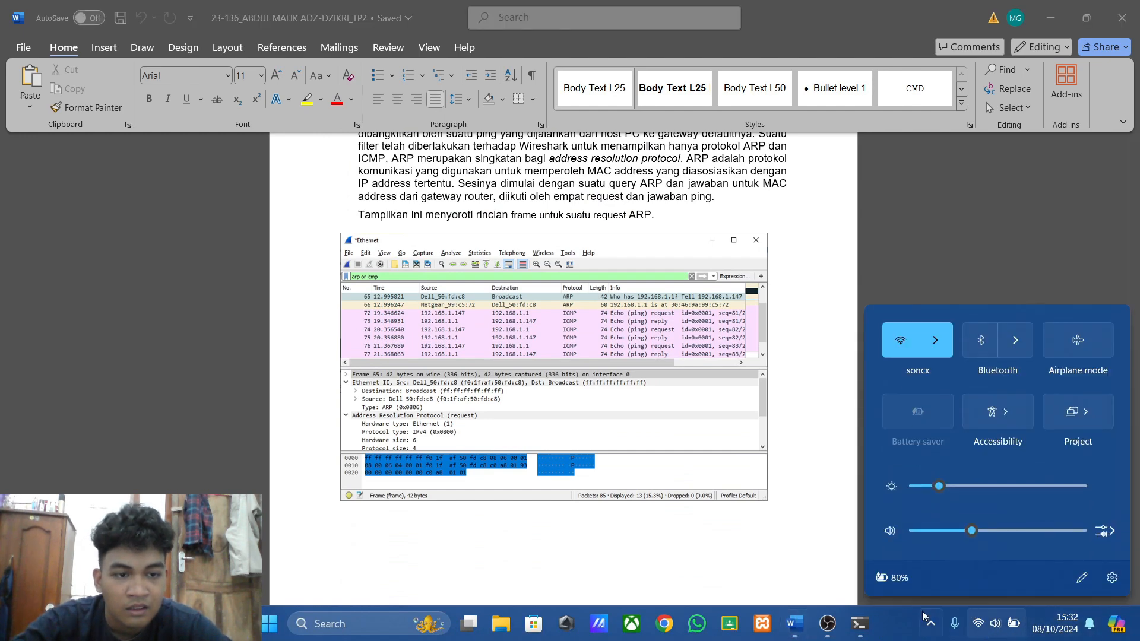
pyautogui.click(789, 549)
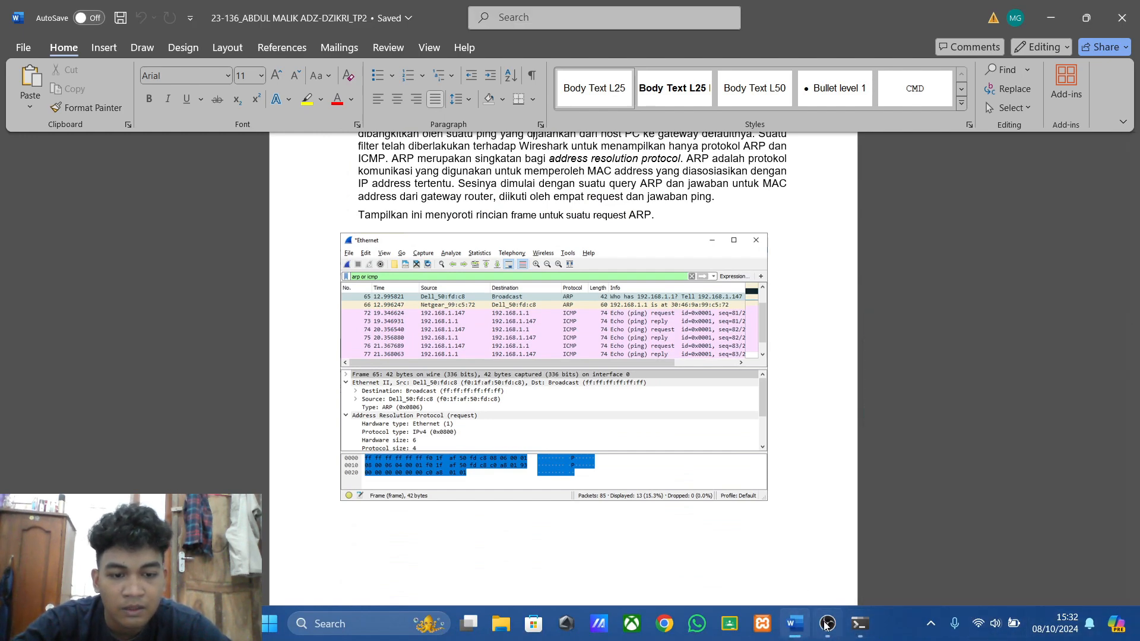
# Launch Wireshark and start a live capture on the Wi-Fi interface.
pyautogui.click(352, 624)
pyautogui.click(397, 191)
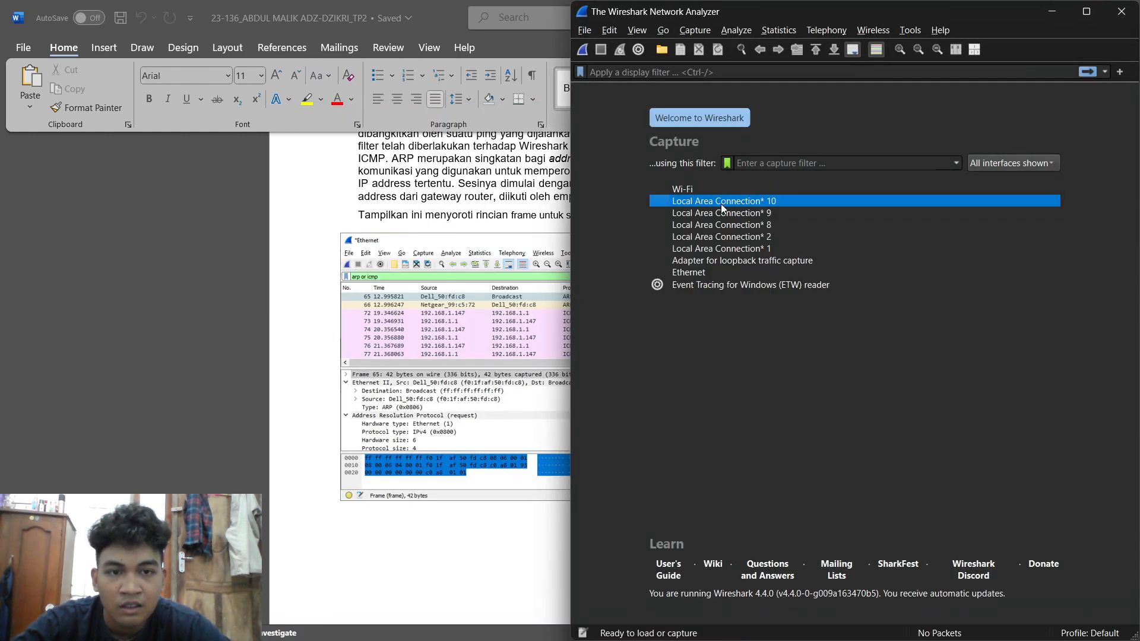
pyautogui.doubleClick(708, 190)
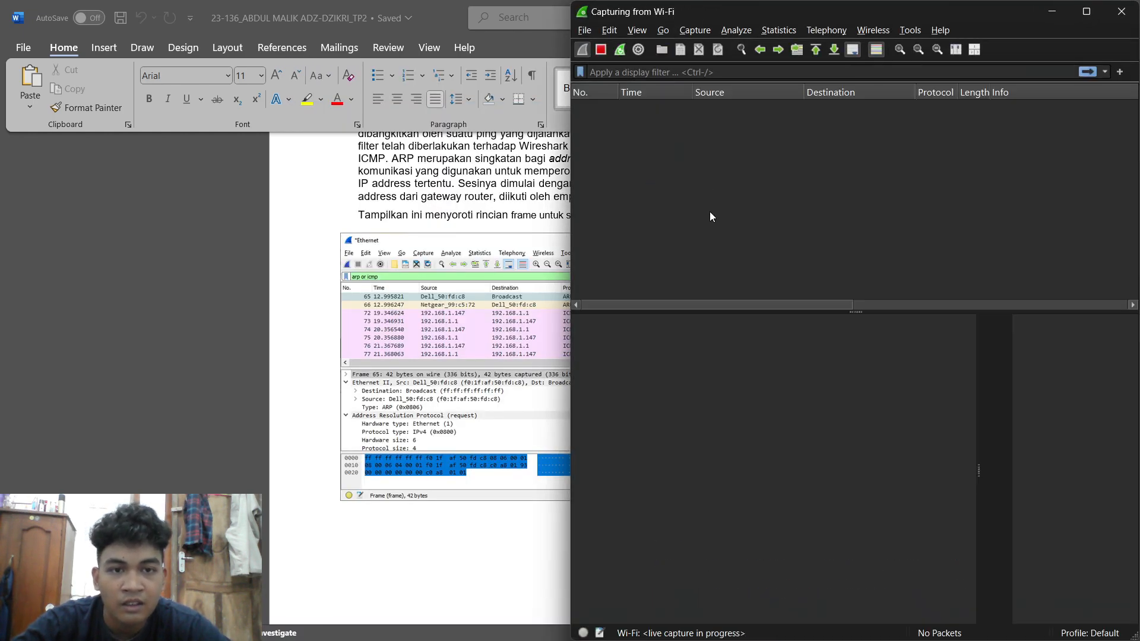
# Apply the display filter "arp or icmp" to the running Wi-Fi capture.
pyautogui.click(679, 71)
pyautogui.write('arp')
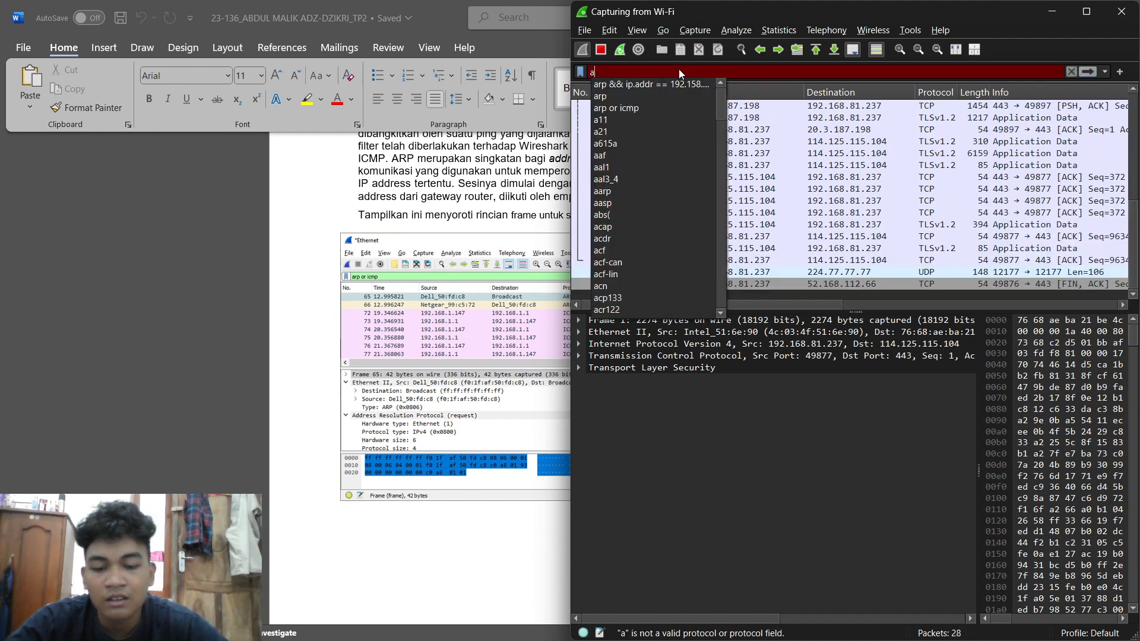
pyautogui.press('Down')
pyautogui.press('Down')
pyautogui.press('Down')
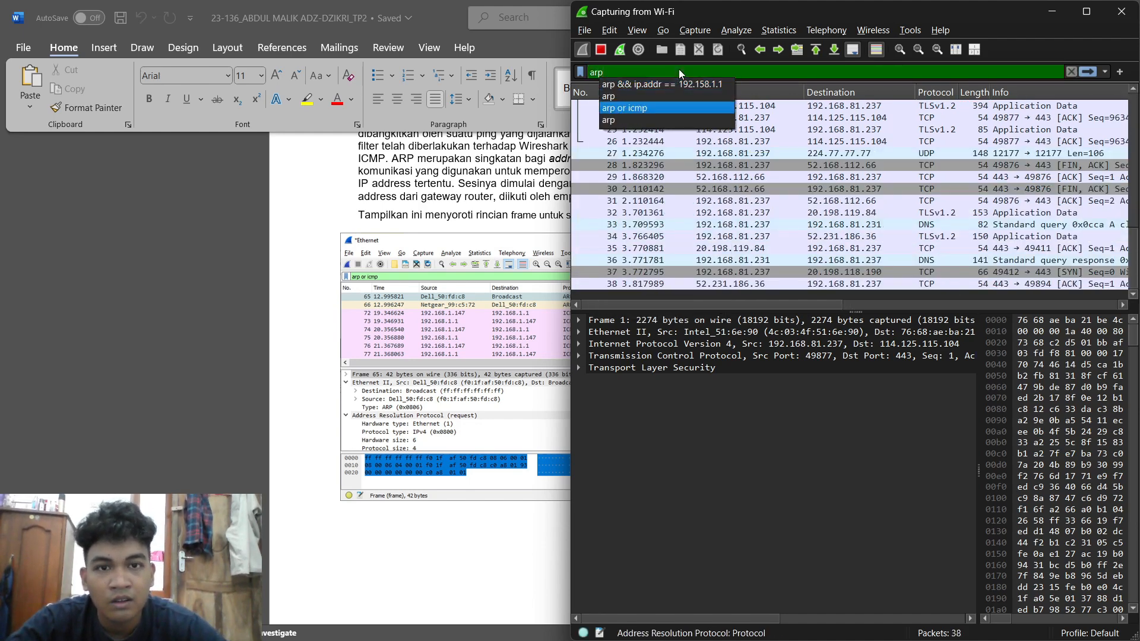
pyautogui.press('Return')
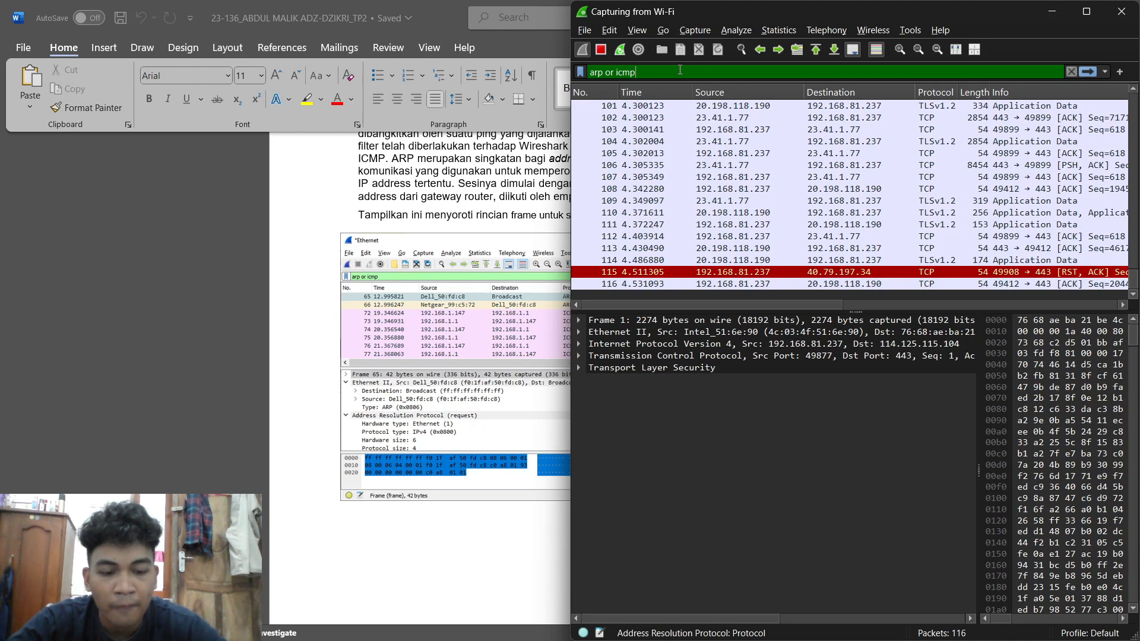
pyautogui.press('Return')
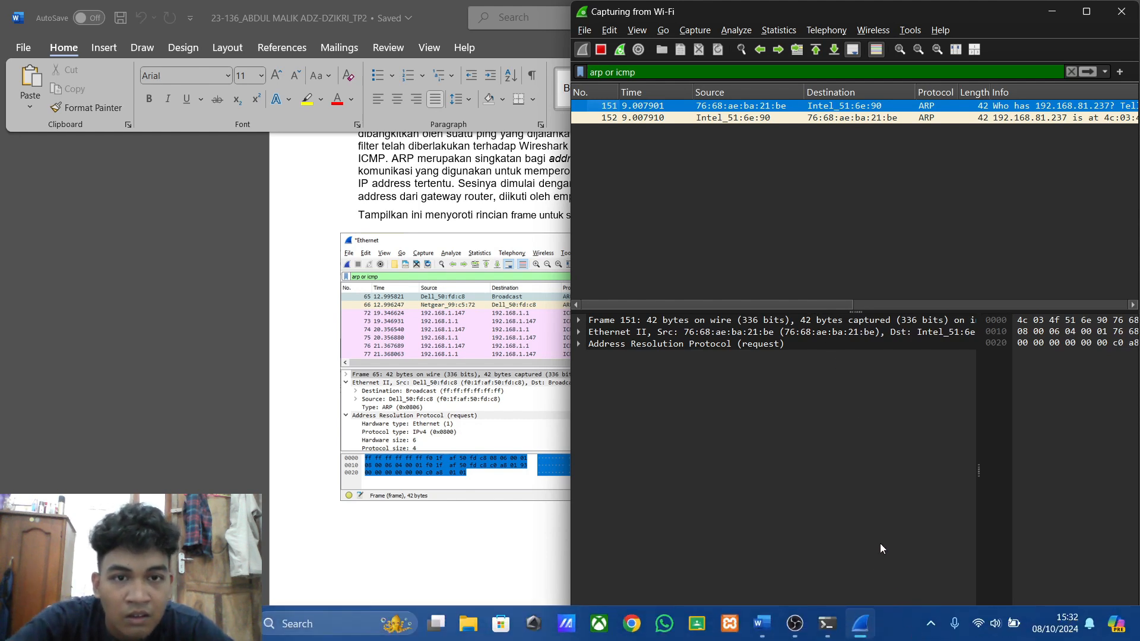
# Select the ARP reply packet, and restart the Wi-Fi capture without saving the packets captured so far.
pyautogui.click(881, 116)
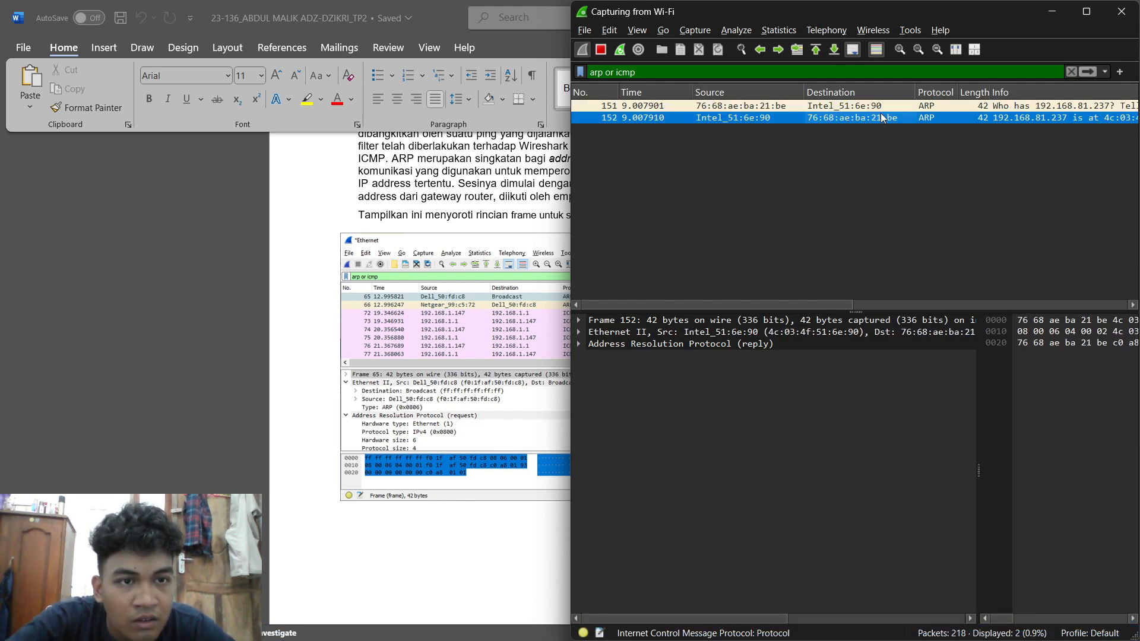
pyautogui.click(619, 49)
pyautogui.click(900, 344)
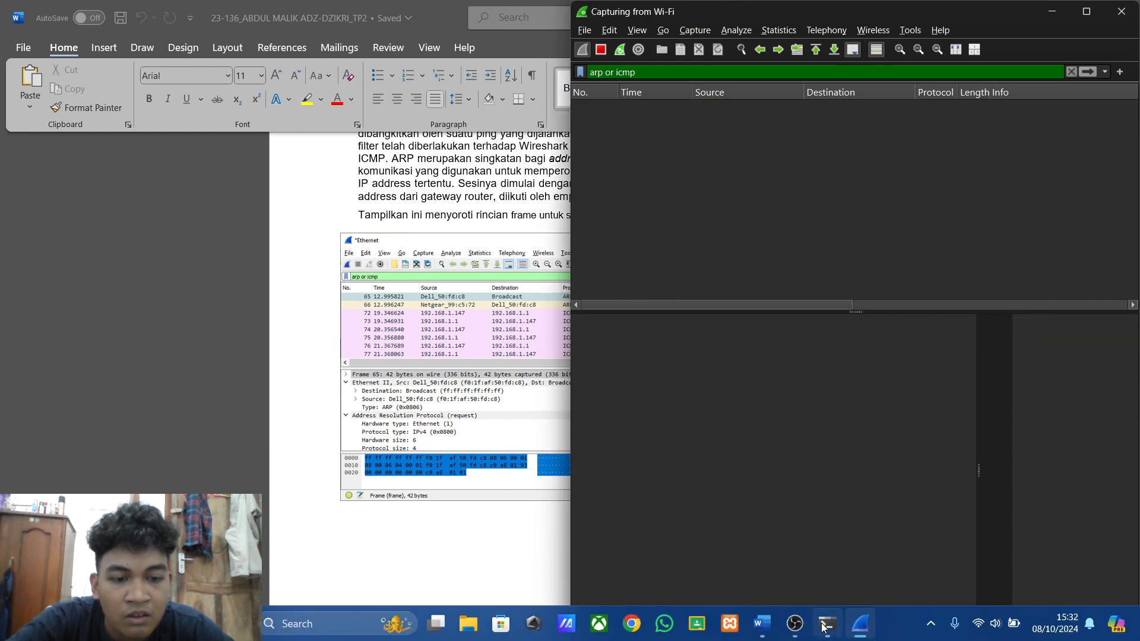
# Switch to the Command Prompt, uncover its window and find the Wi-Fi adapter's default gateway in the network configuration output.
pyautogui.click(828, 549)
pyautogui.moveTo(752, 58); pyautogui.dragTo(596, 75)
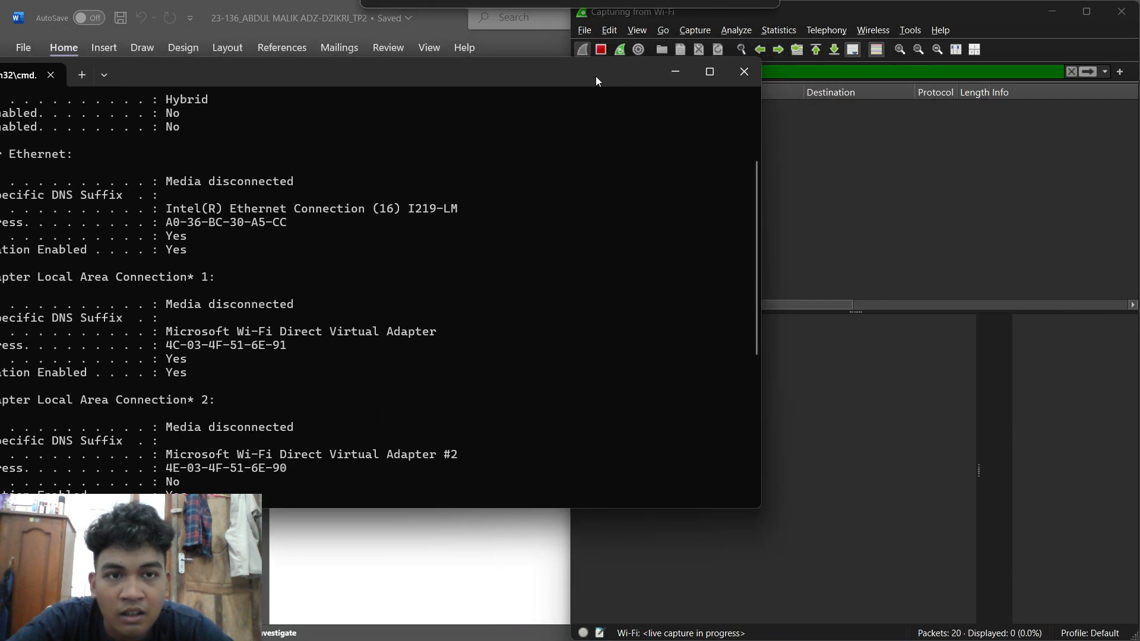
pyautogui.scroll(-5, 262, 400)
pyautogui.scroll(-2, 262, 400)
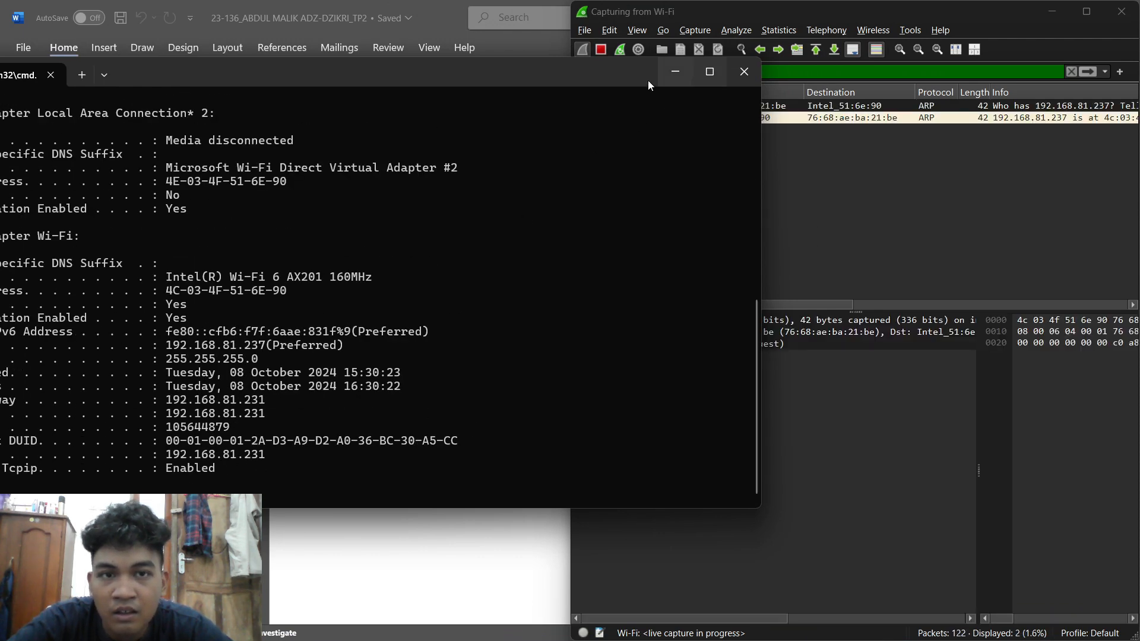
pyautogui.moveTo(571, 73); pyautogui.dragTo(828, 13)
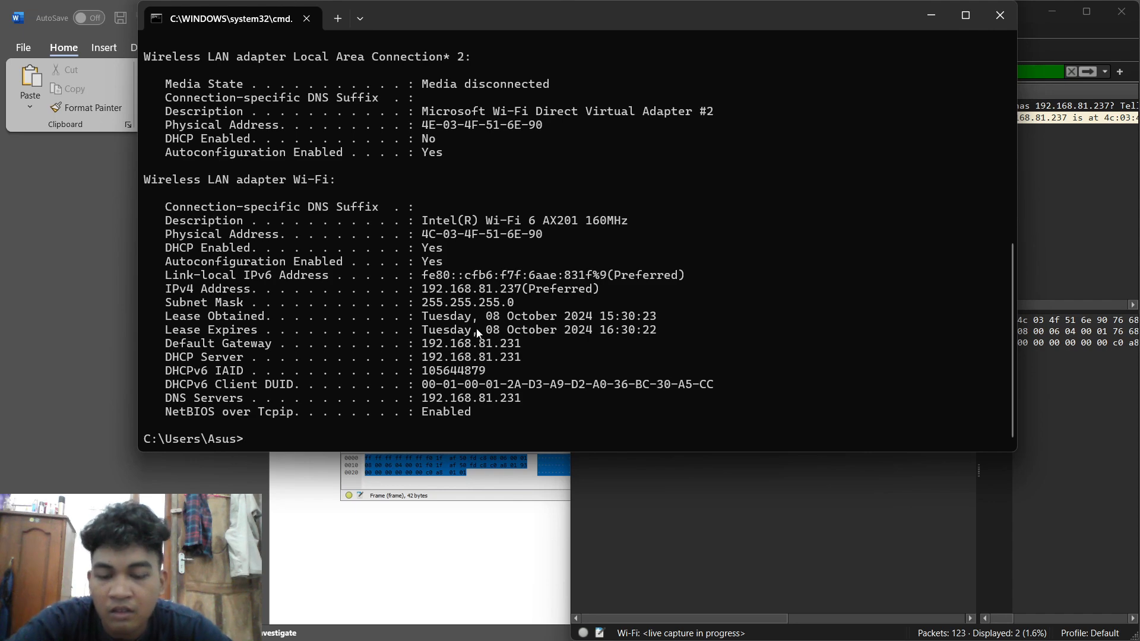
# Prepare the command "ping 192.168.81.231" using the Wi-Fi adapter's default gateway address, without running it.
pyautogui.write('pingg')
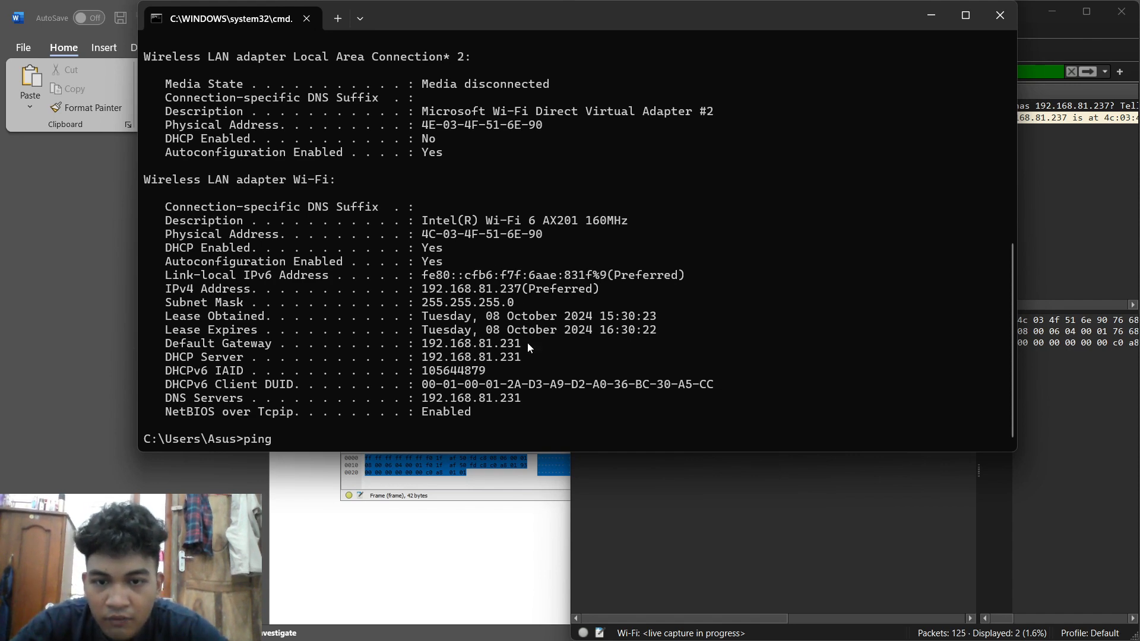
pyautogui.moveTo(518, 344); pyautogui.dragTo(422, 348)
pyautogui.hotkey('ctrl', 'c')
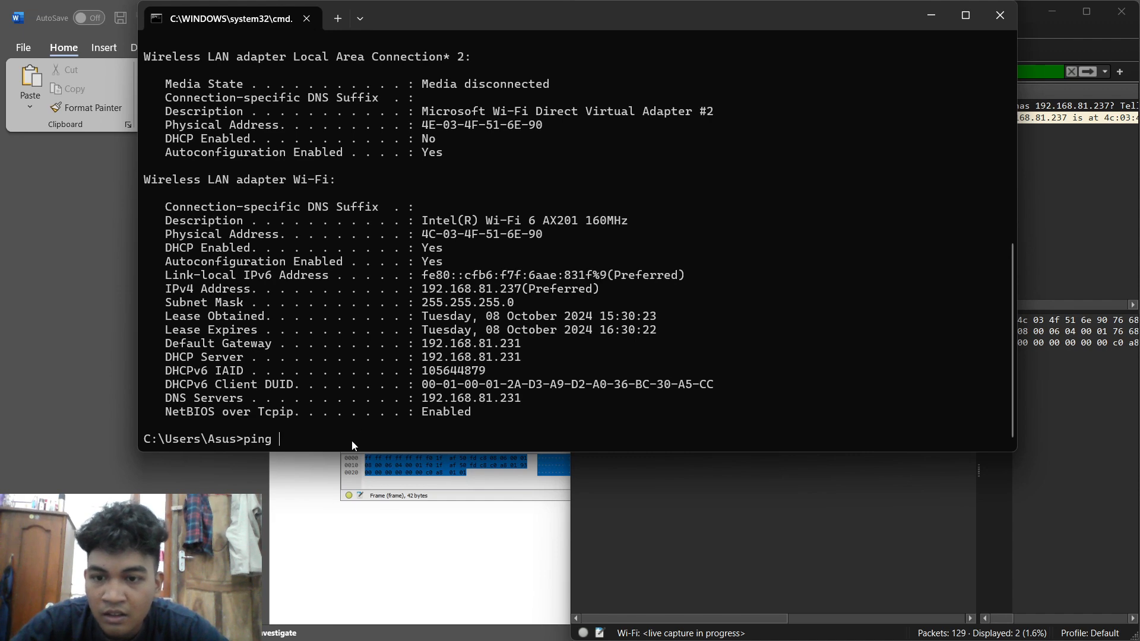
pyautogui.hotkey('ctrl', 'v')
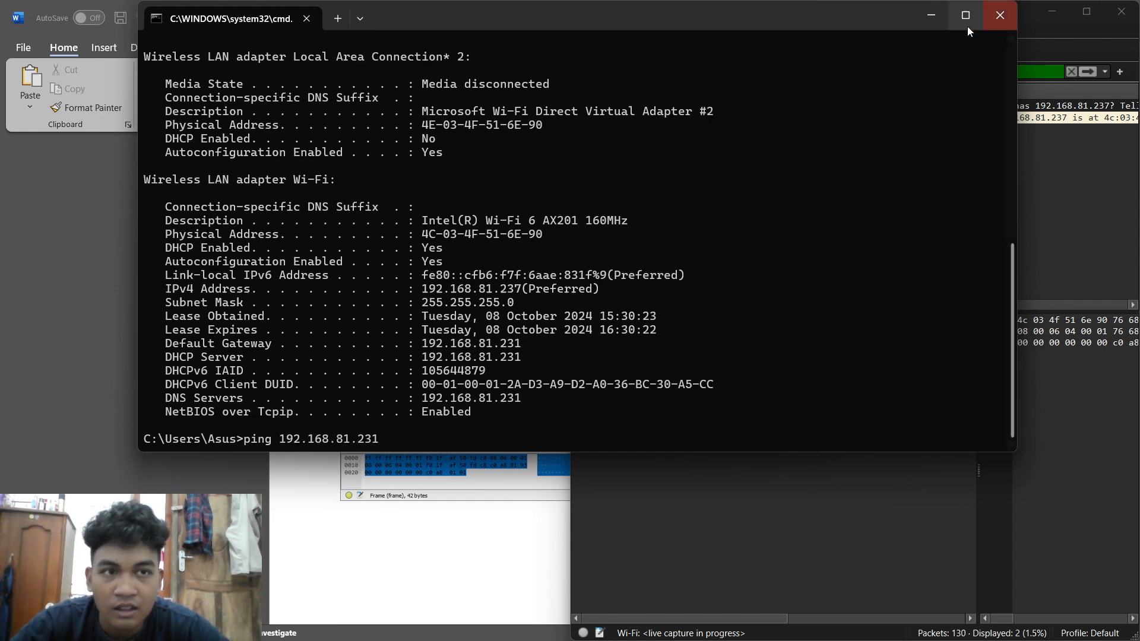
# Move the Command Prompt aside and restart the Wi-Fi capture in Wireshark without saving the captured packets.
pyautogui.moveTo(861, 15); pyautogui.dragTo(761, 158)
pyautogui.click(620, 50)
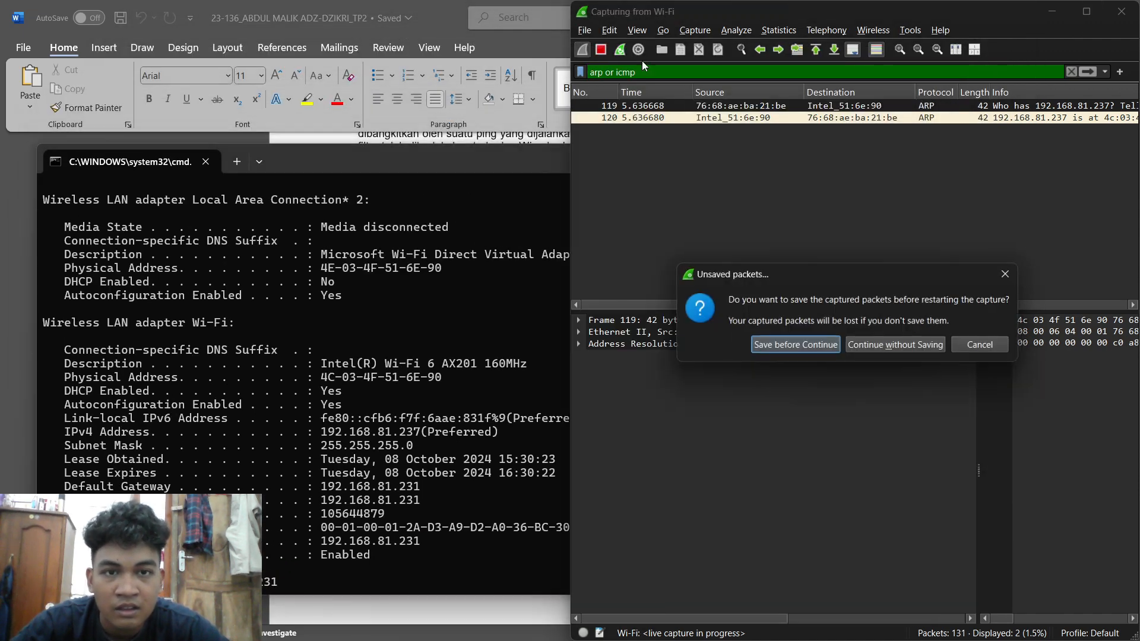
pyautogui.click(899, 341)
# Narrow the display filter to "arp" and restart the Wi-Fi capture without saving.
pyautogui.moveTo(637, 72); pyautogui.dragTo(601, 82)
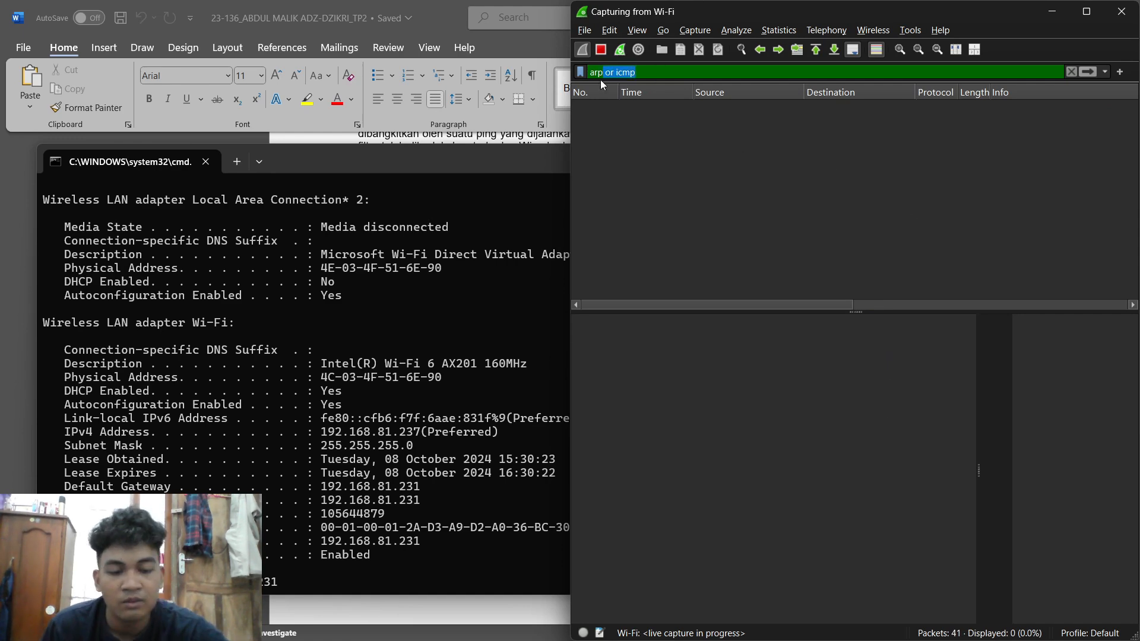
pyautogui.press('BackSpace')
pyautogui.press('Return')
pyautogui.hotkey('ctrl', 'r')
pyautogui.click(868, 344)
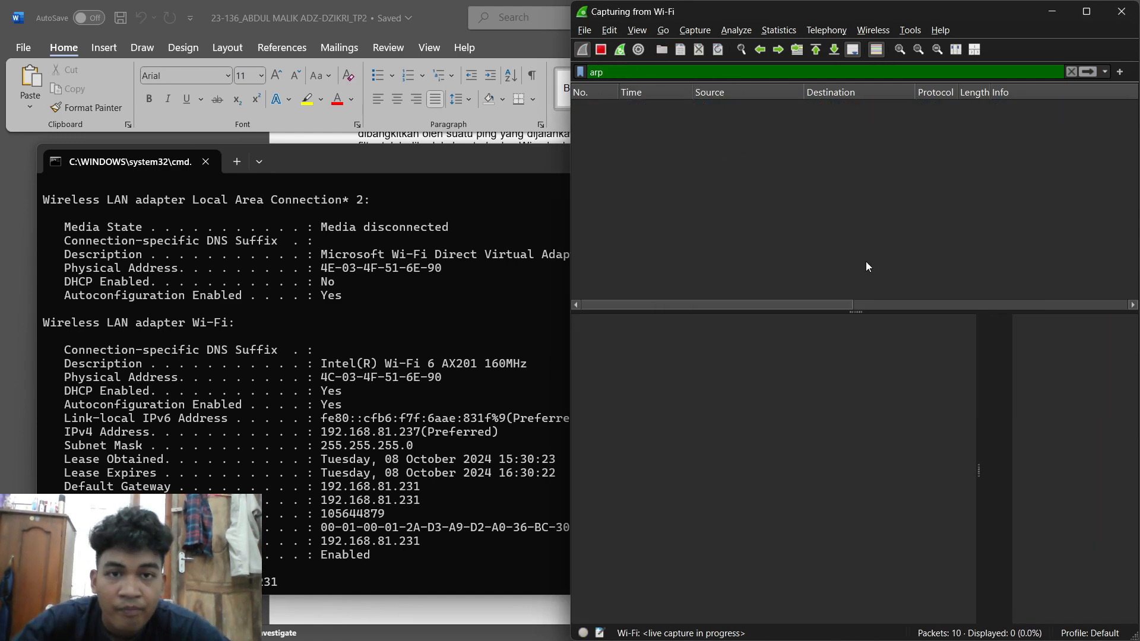
# Set the display filter back to "arp or icmp" and restart the Wi-Fi capture.
pyautogui.click(636, 70)
pyautogui.write('or icmp')
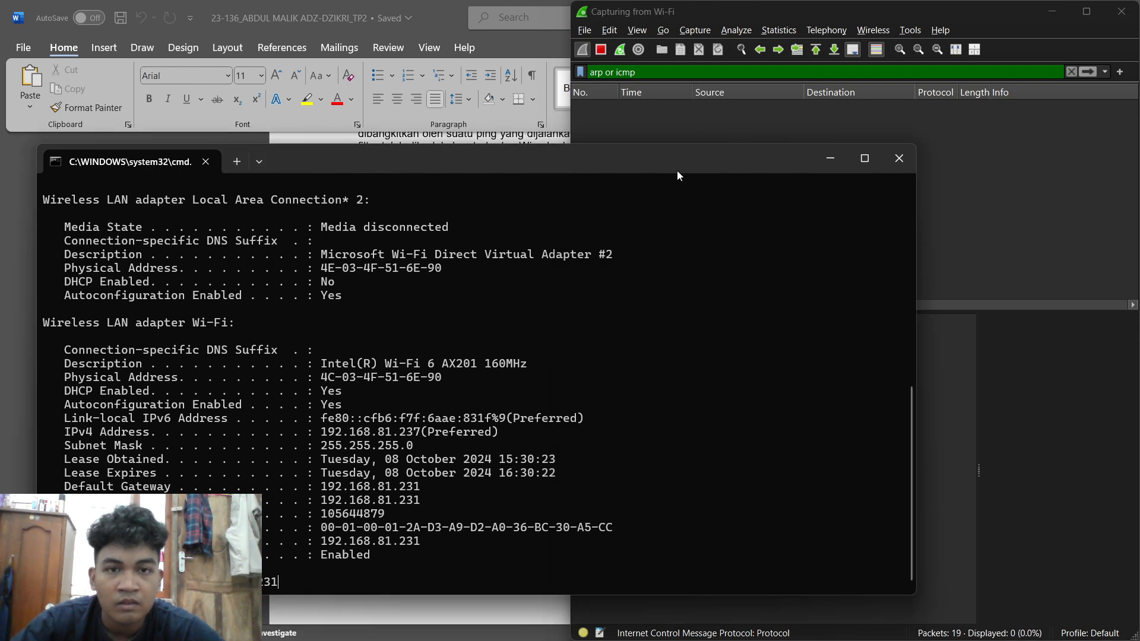
pyautogui.click(977, 623)
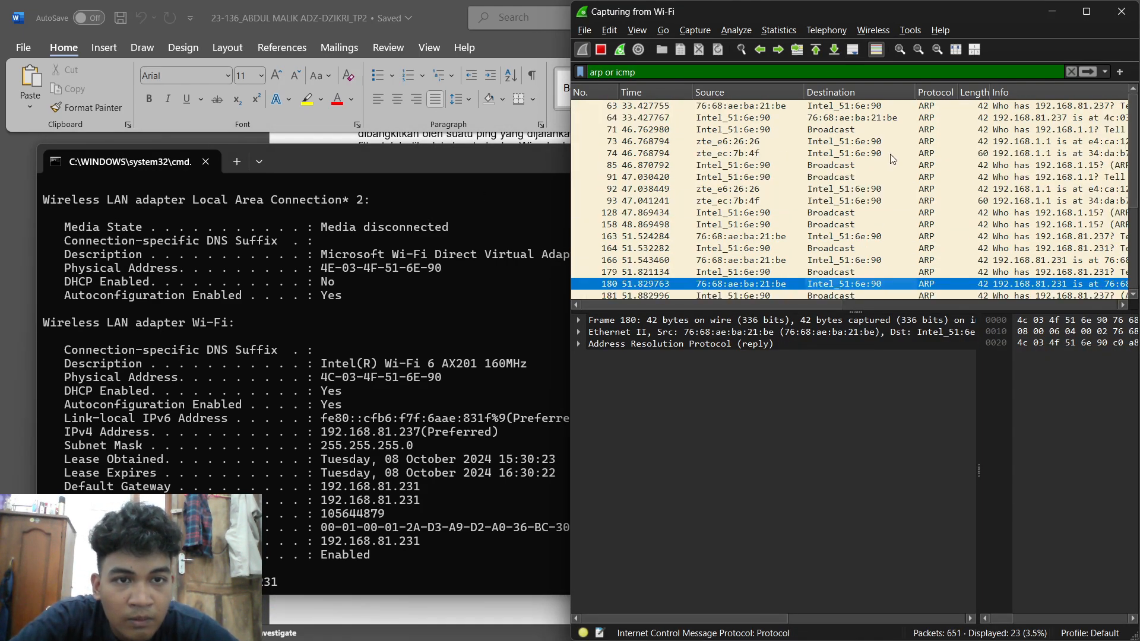
pyautogui.click(870, 129)
pyautogui.click(619, 49)
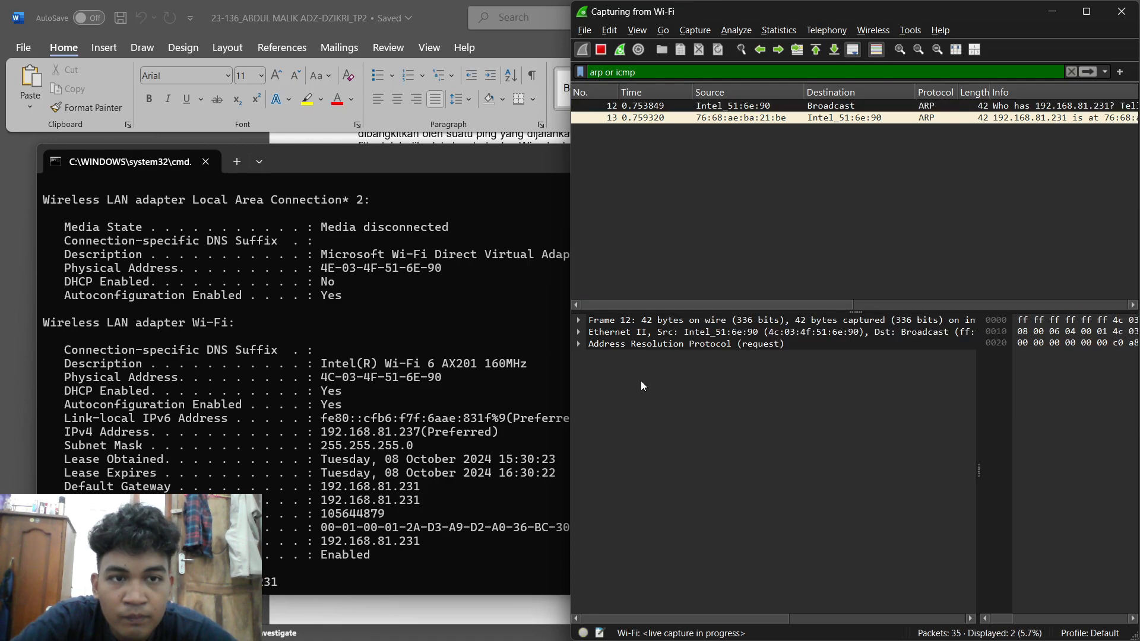
# Run the prepared ping to 192.168.81.231 in the Command Prompt, and stop the Wi-Fi capture after the ping exchange.
pyautogui.click(401, 569)
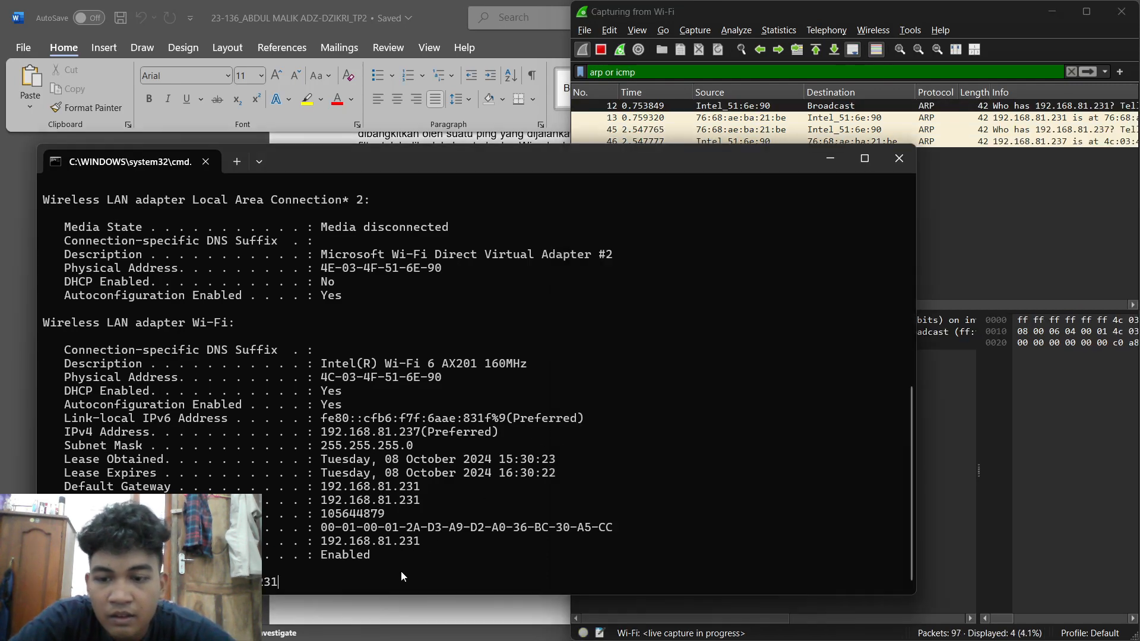
pyautogui.press('Return')
pyautogui.click(1080, 213)
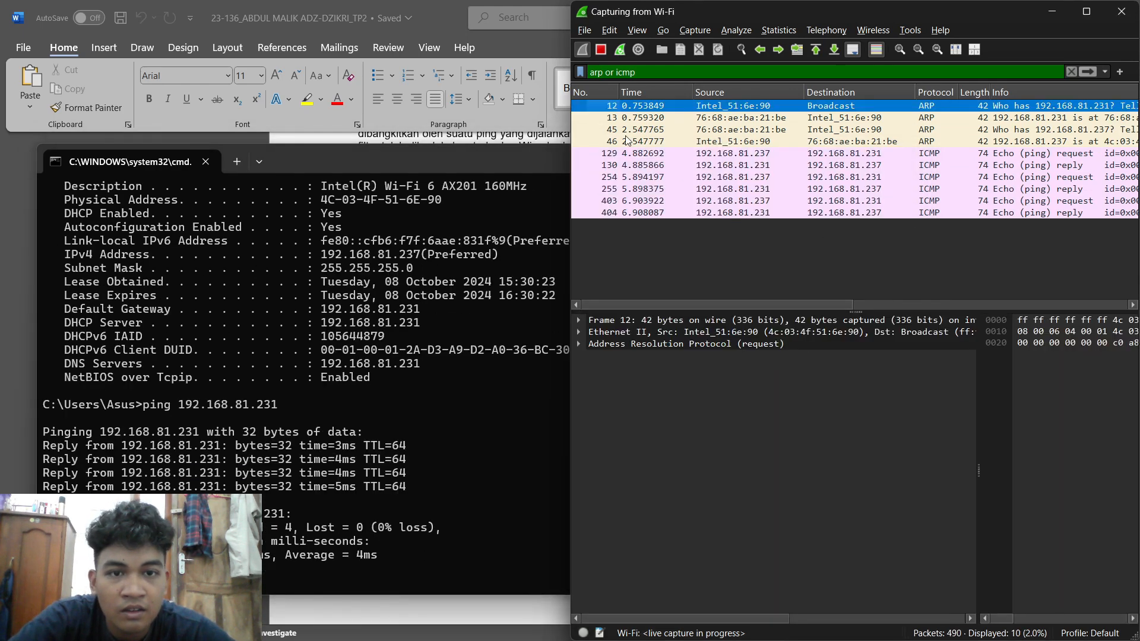
pyautogui.click(602, 50)
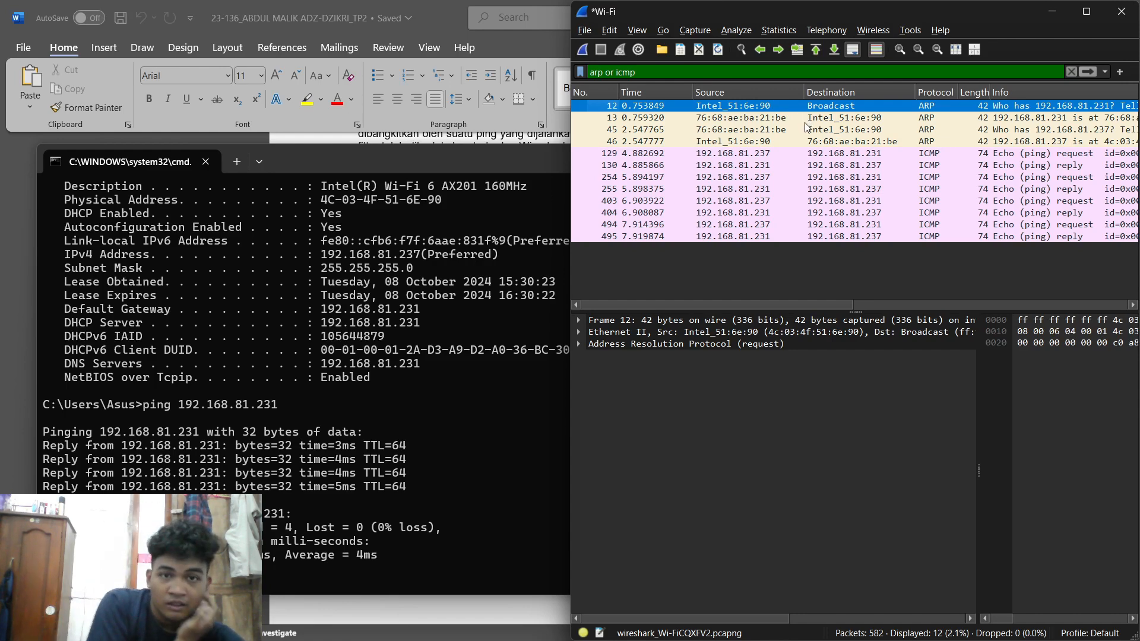
# Minimize the Command Prompt and bring up the Word document to view the sample ARP request capture.
pyautogui.click(425, 171)
pyautogui.click(831, 159)
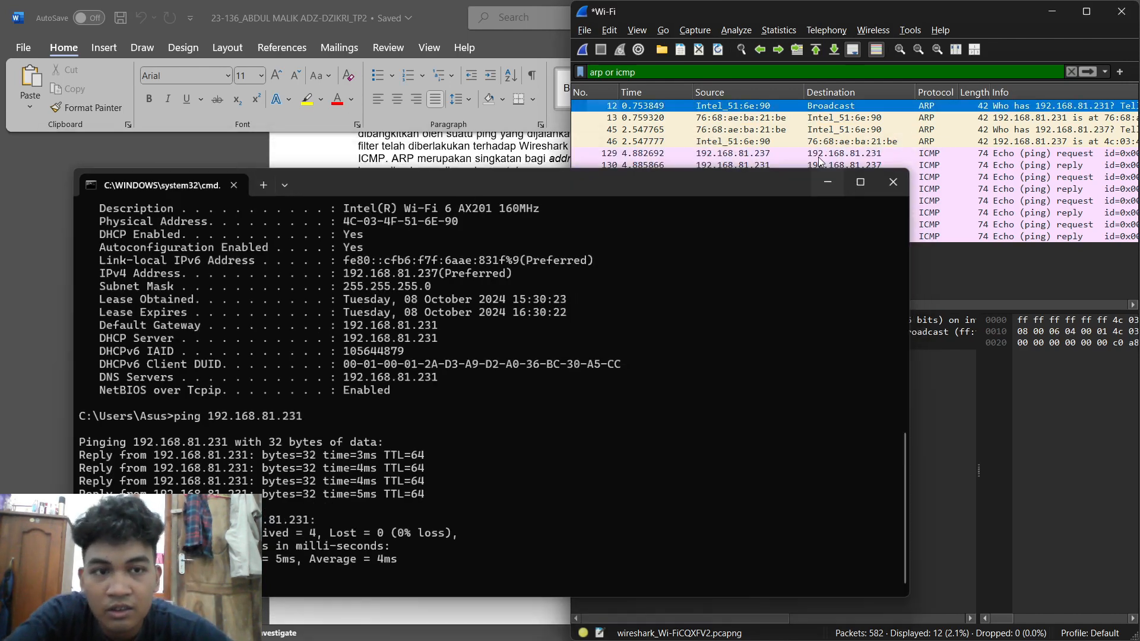
pyautogui.click(426, 306)
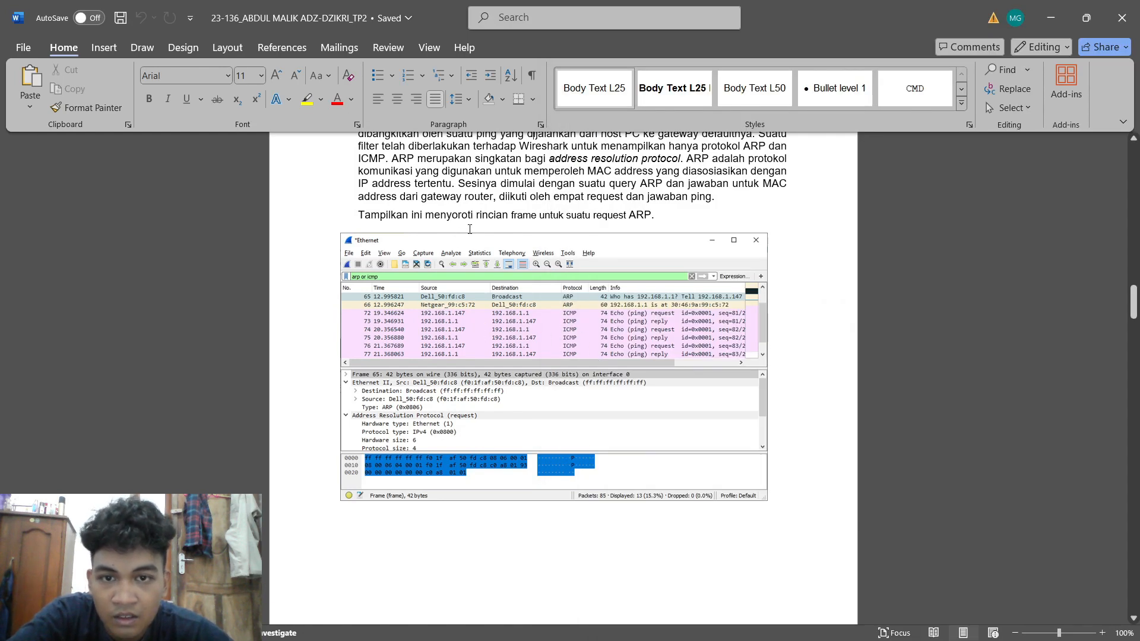
# Return to Wireshark and expand the Ethernet II, Address Resolution Protocol and Frame details of the broadcast ARP request.
pyautogui.moveTo(824, 620)
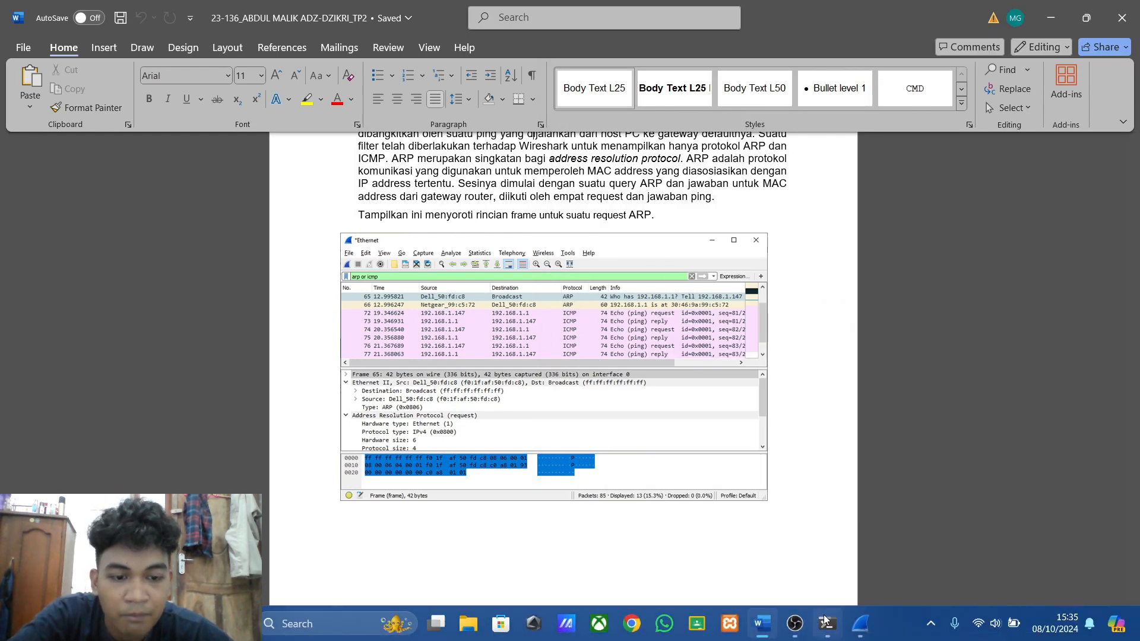
pyautogui.click(860, 623)
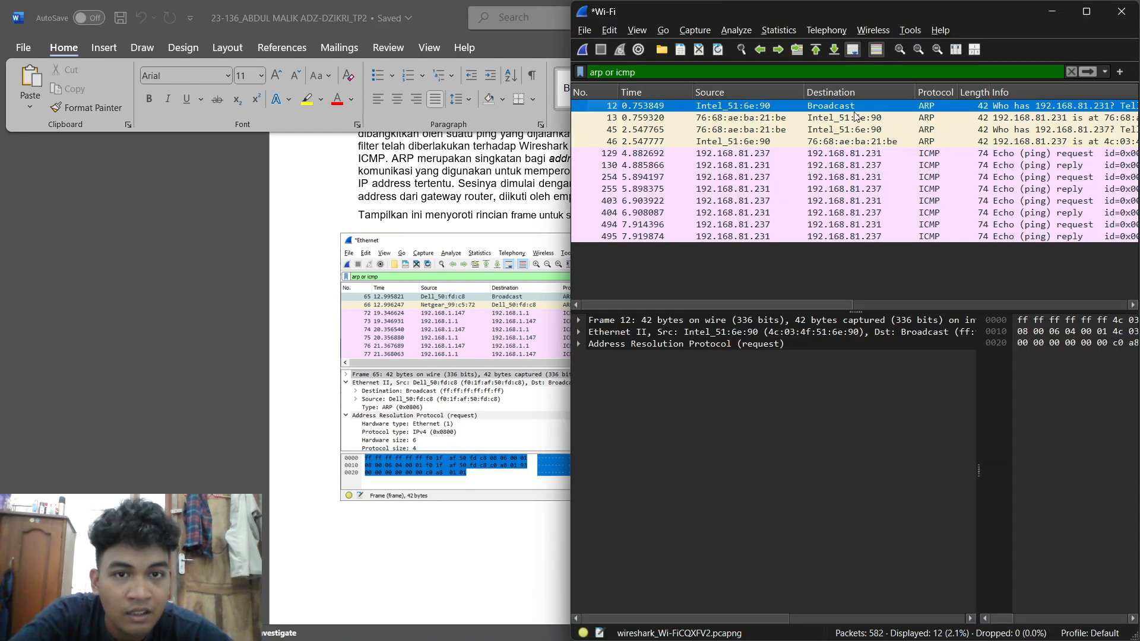
pyautogui.click(577, 331)
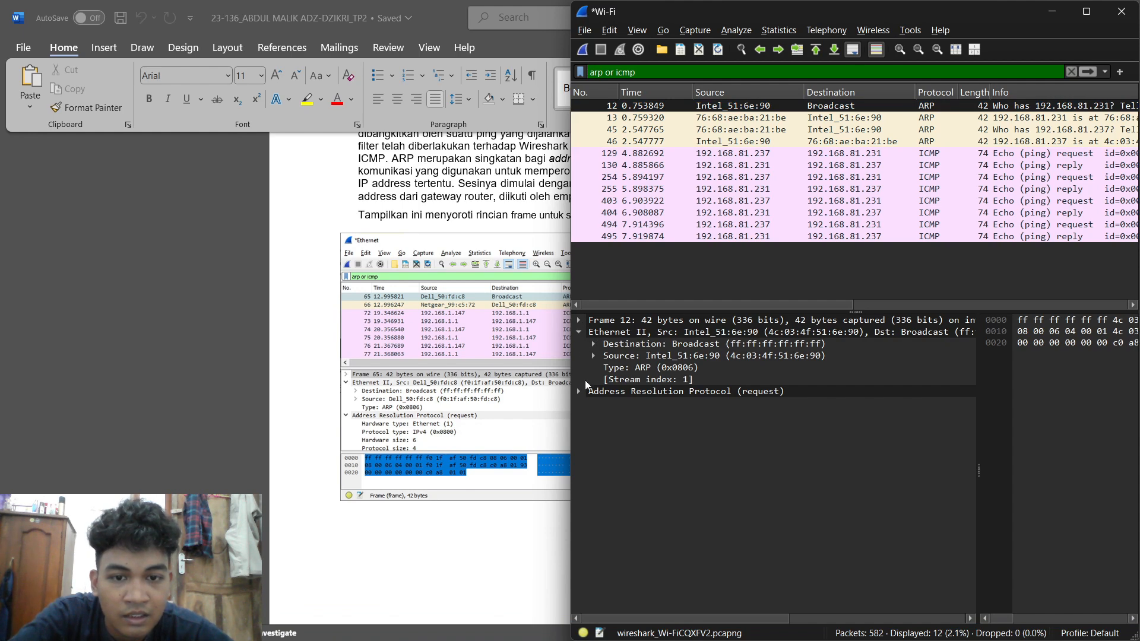
pyautogui.click(579, 391)
pyautogui.click(579, 320)
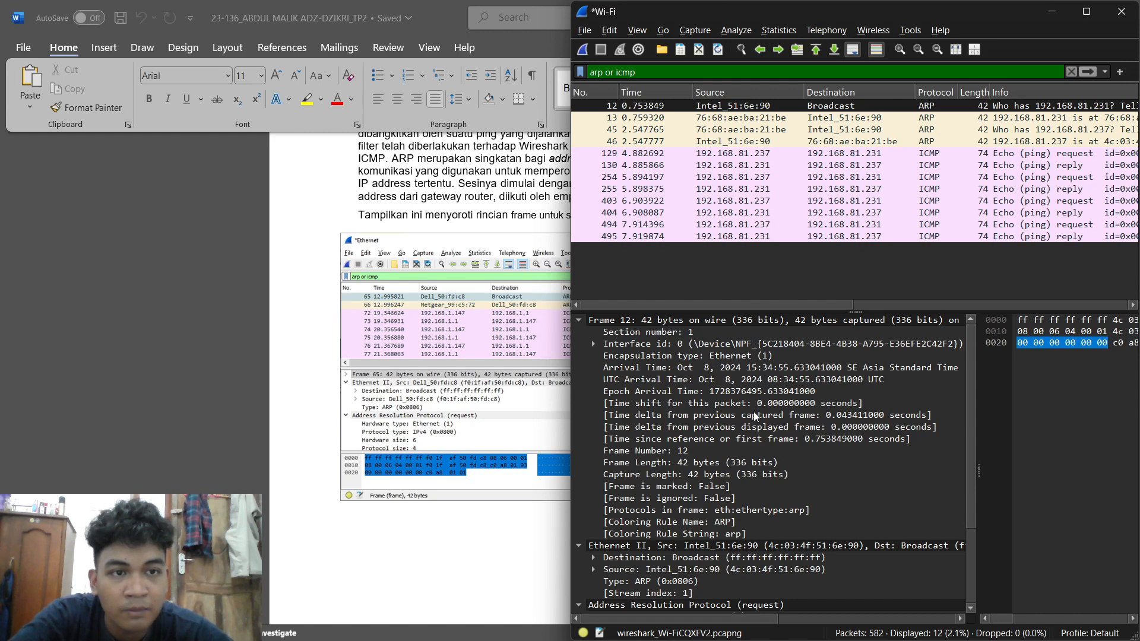
# View the sample ARP reply in Word, then select ARP reply frame 13 in Wireshark and examine its details.
pyautogui.click(389, 306)
pyautogui.scroll(-10, 410, 307)
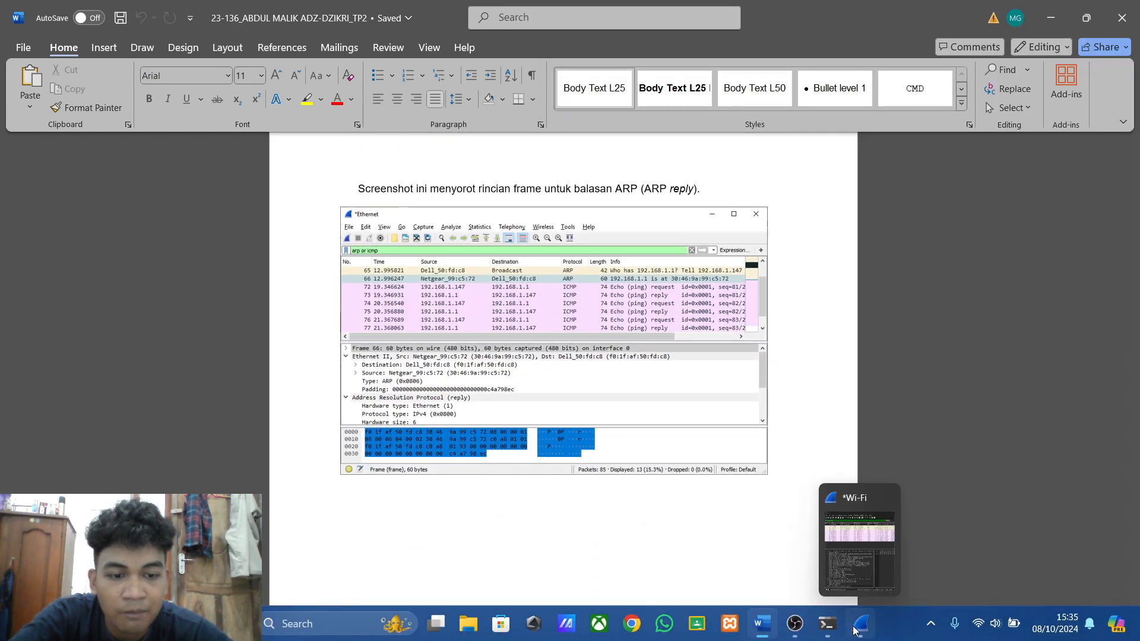
pyautogui.click(856, 628)
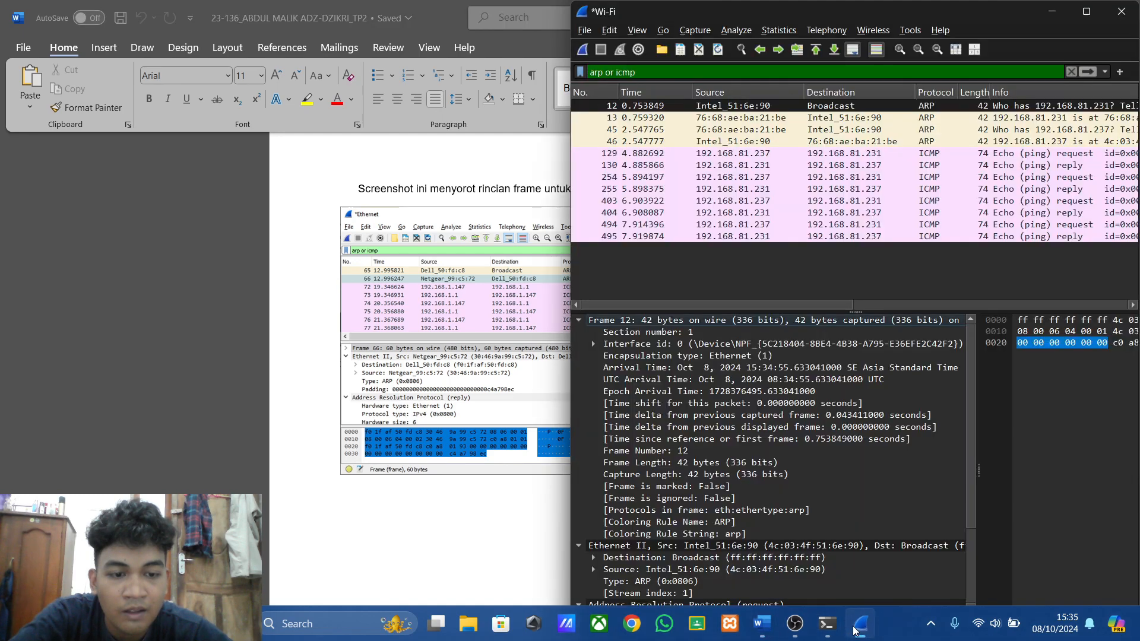
pyautogui.click(835, 119)
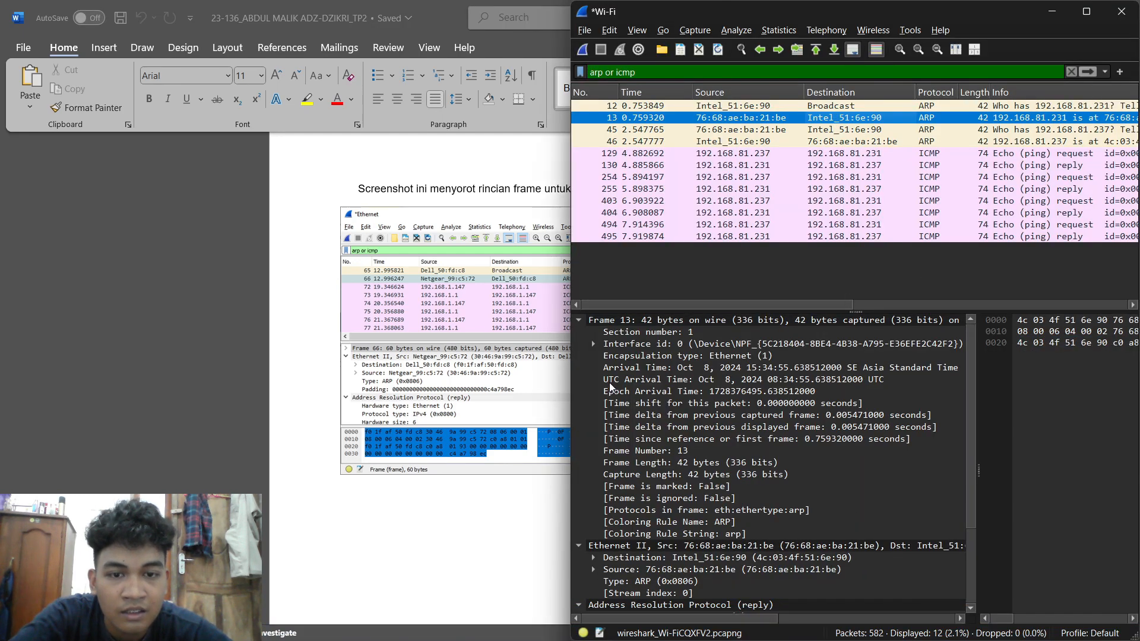
pyautogui.scroll(-3, 663, 417)
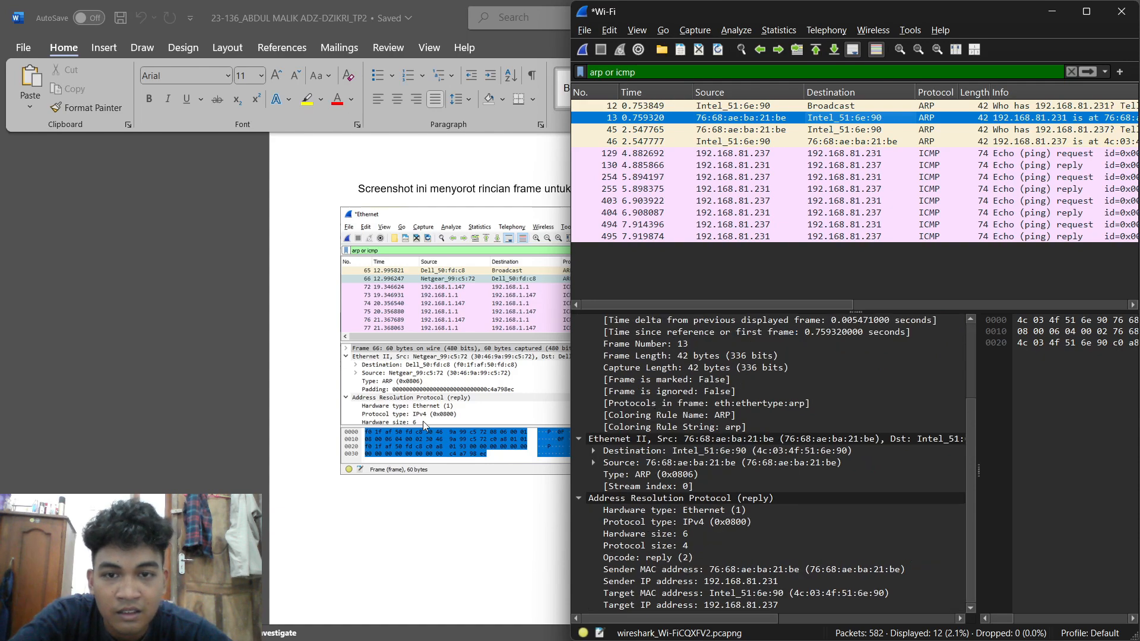
# Go to the Langkah 4 Ethernet II header table in Word and place the document side by side with Wireshark.
pyautogui.click(529, 371)
pyautogui.scroll(-8, 465, 380)
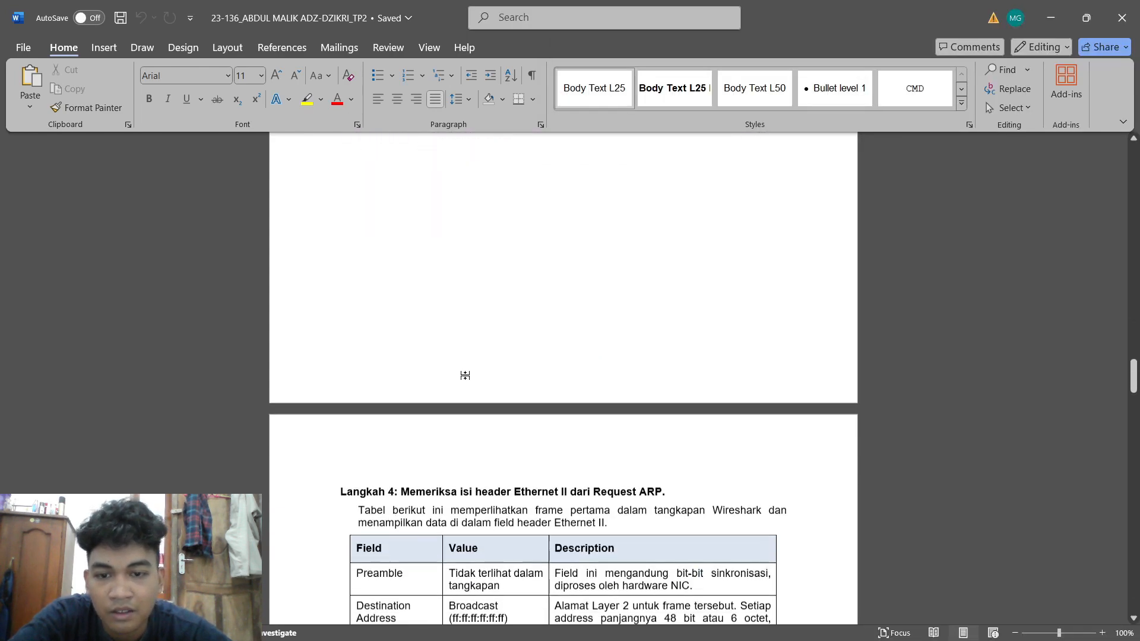
pyautogui.scroll(-8, 465, 375)
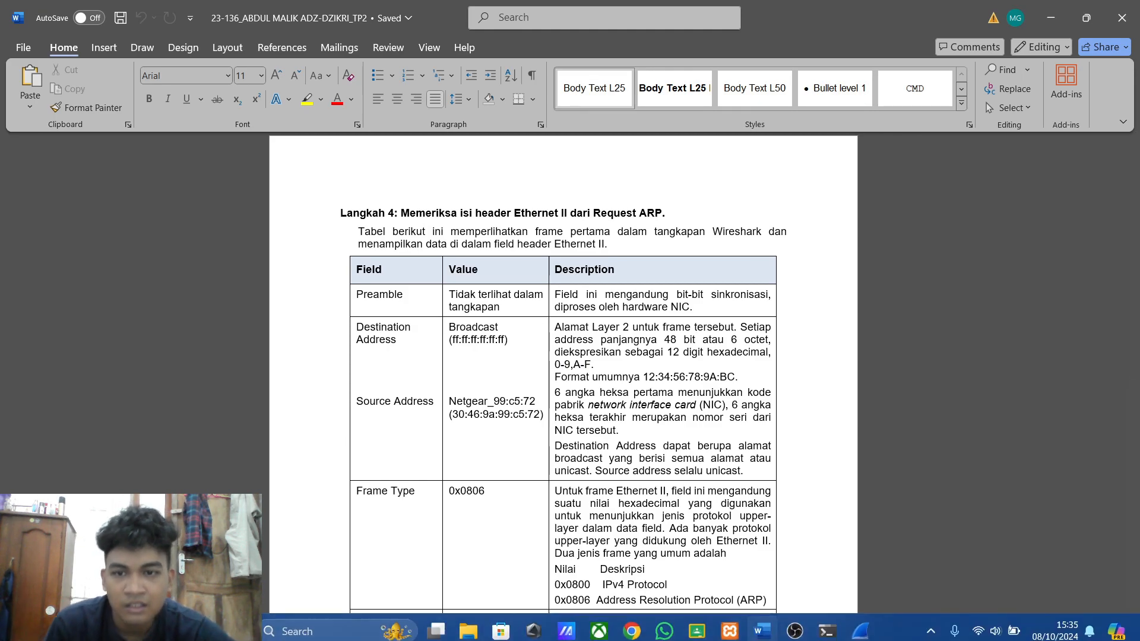
pyautogui.press('super+Left')
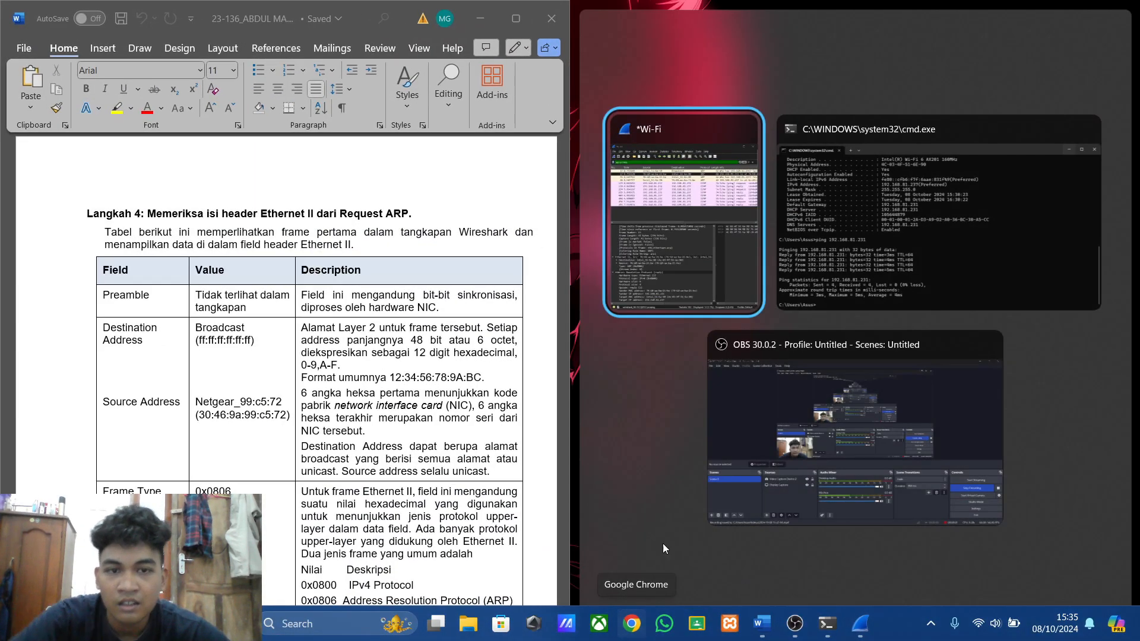
pyautogui.press('Return')
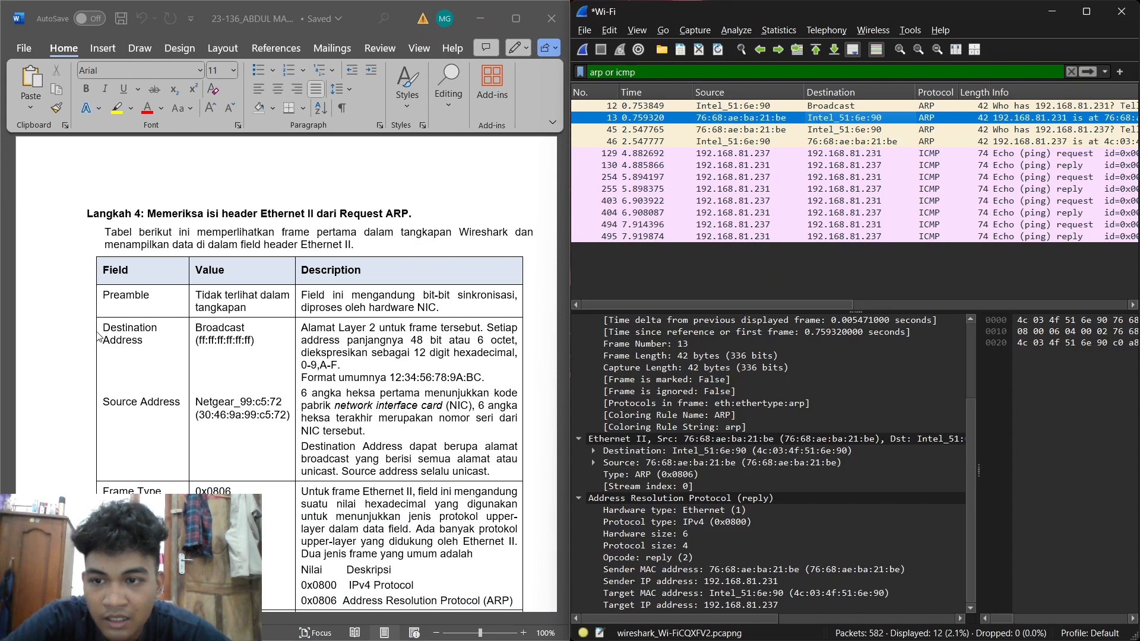
# Select ARP request frame 12 and collapse its Frame section, leaving the Ethernet II and ARP details expanded.
pyautogui.click(771, 106)
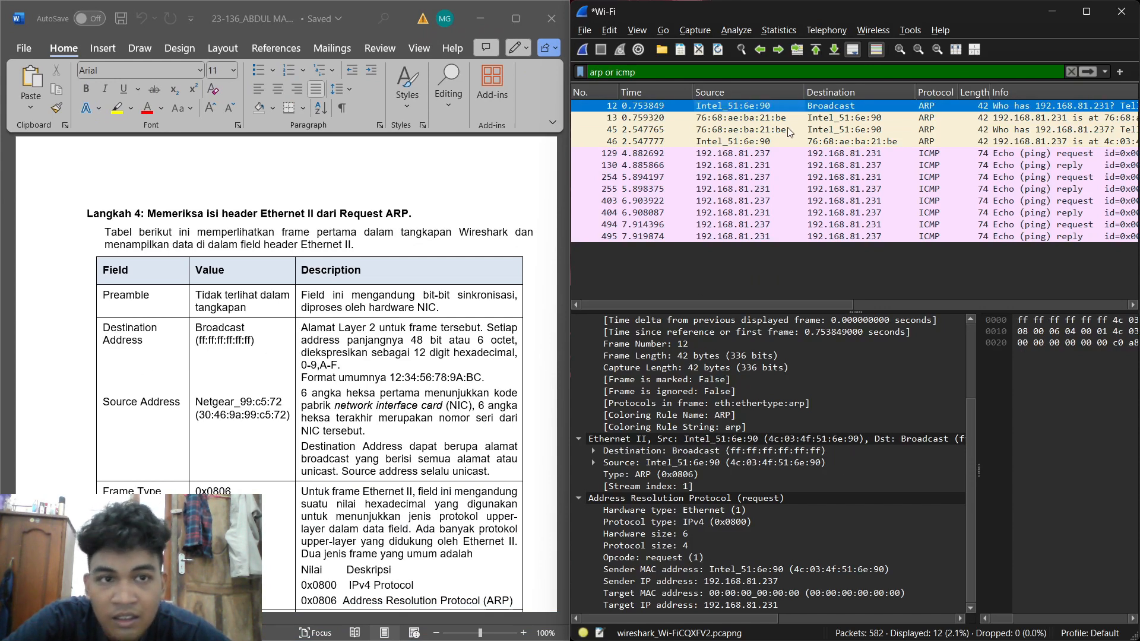
pyautogui.scroll(3, 604, 370)
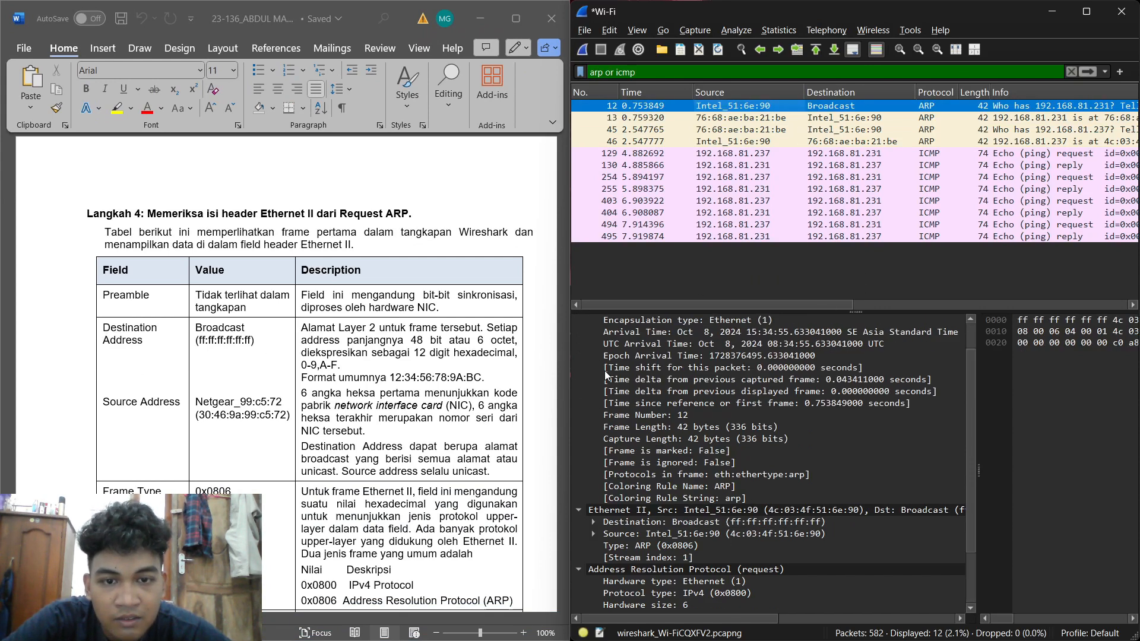
pyautogui.click(578, 320)
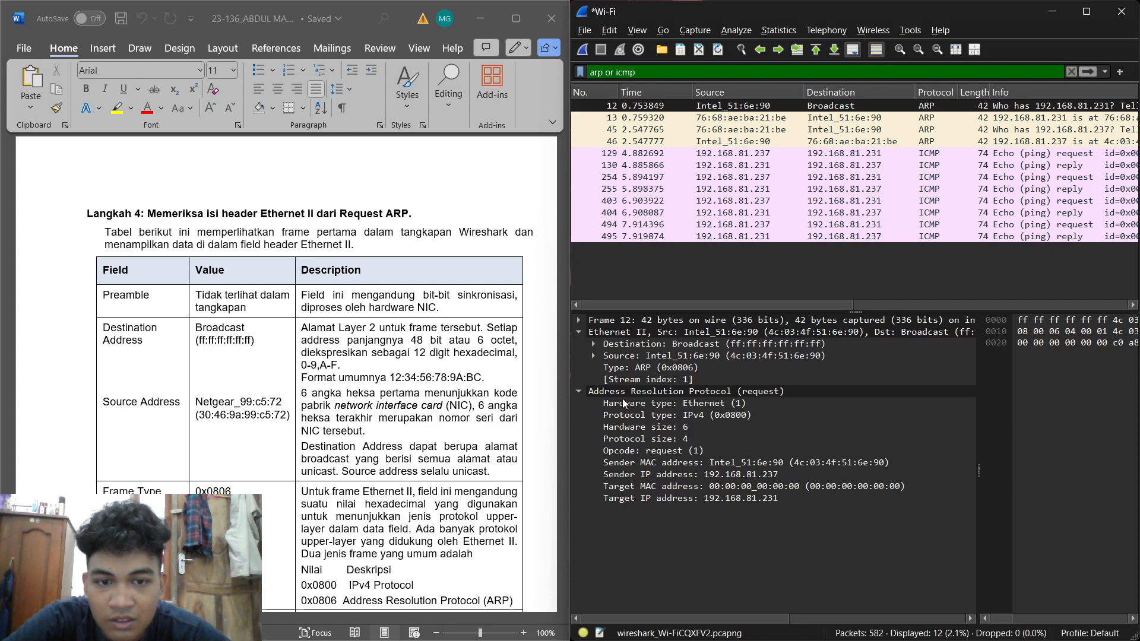
# Compare the Langkah 4 table's Frame Type, Data and FCS rows with the ARP request, selecting its Ethernet II Type field.
pyautogui.scroll(-6, 164, 292)
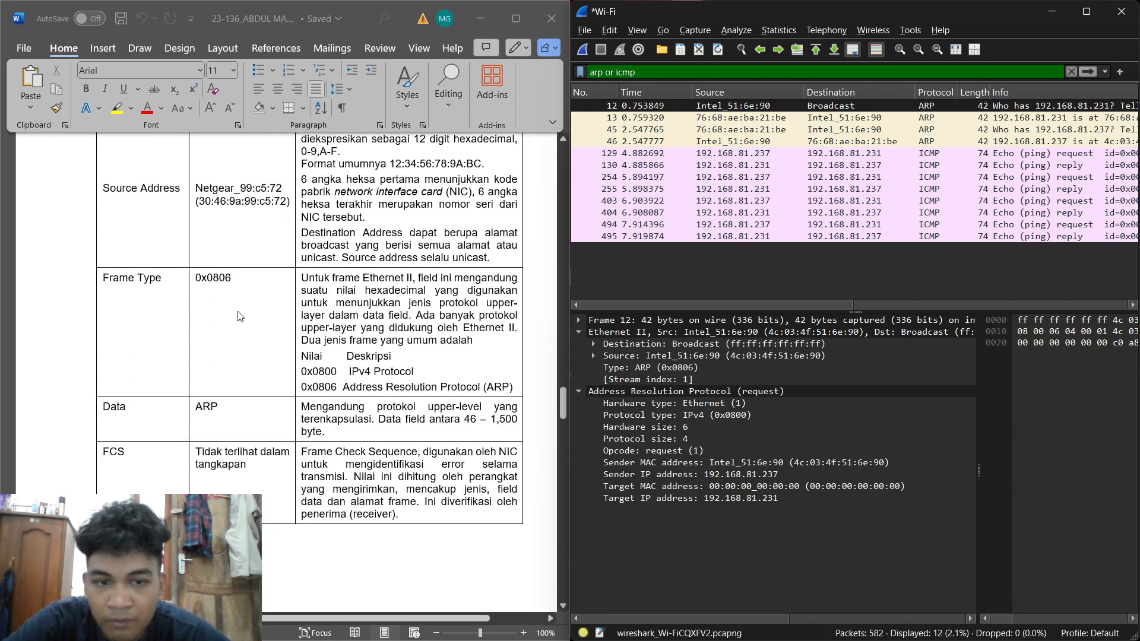
pyautogui.click(659, 371)
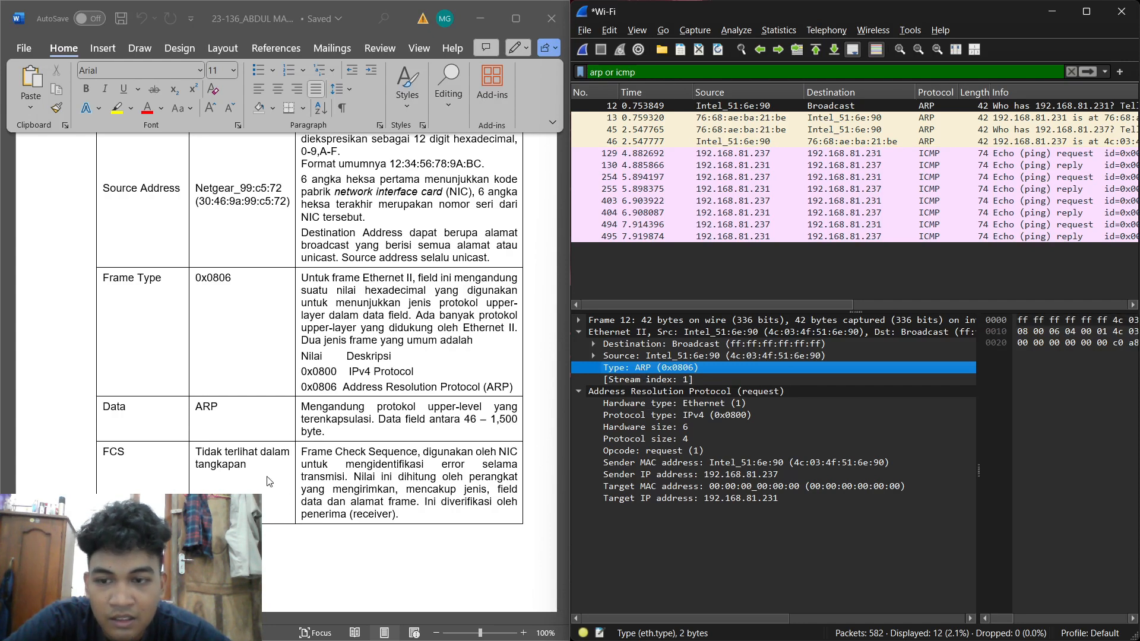
pyautogui.scroll(-4, 136, 332)
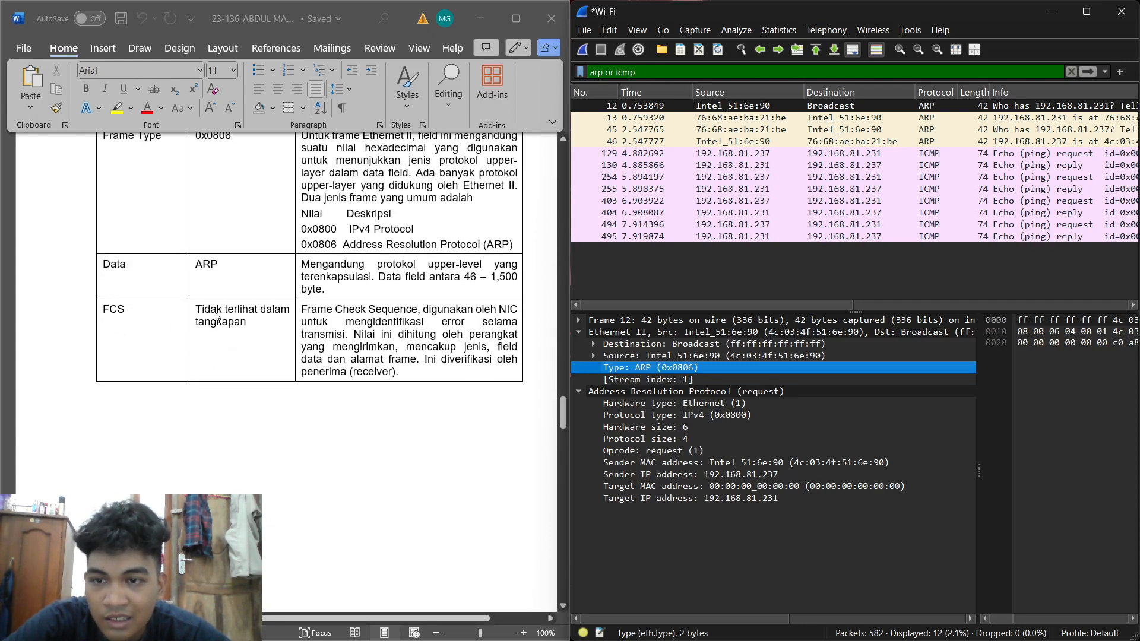
# Go to the Pertanyaan section in Word and highlight question 2 about the ARP broadcast sent before the first ping request.
pyautogui.scroll(-10, 209, 487)
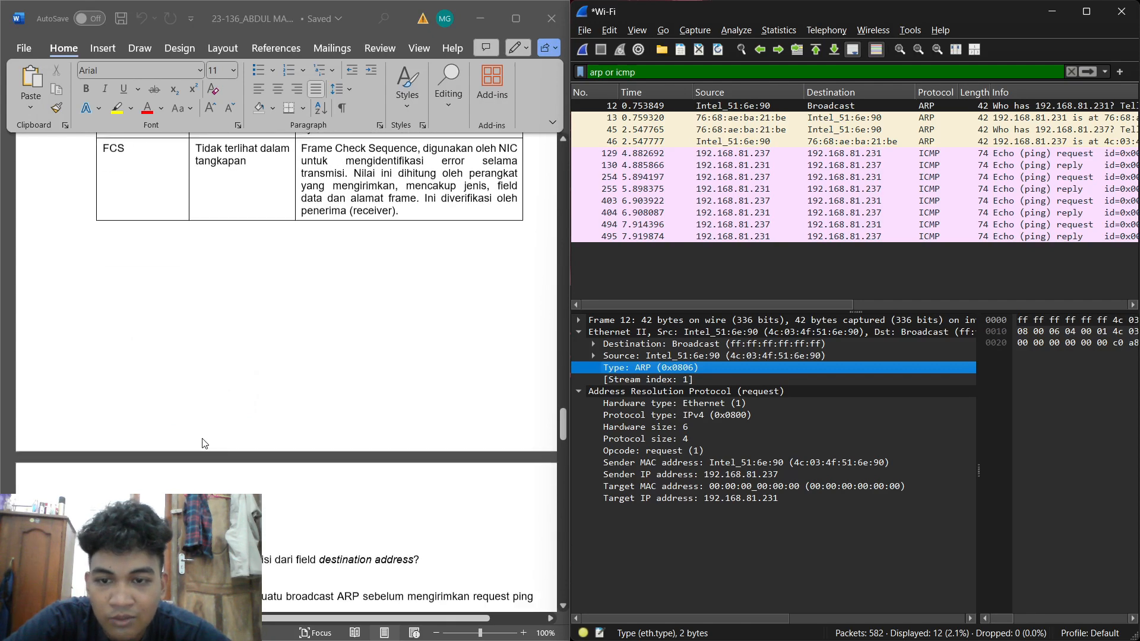
pyautogui.scroll(1, 222, 440)
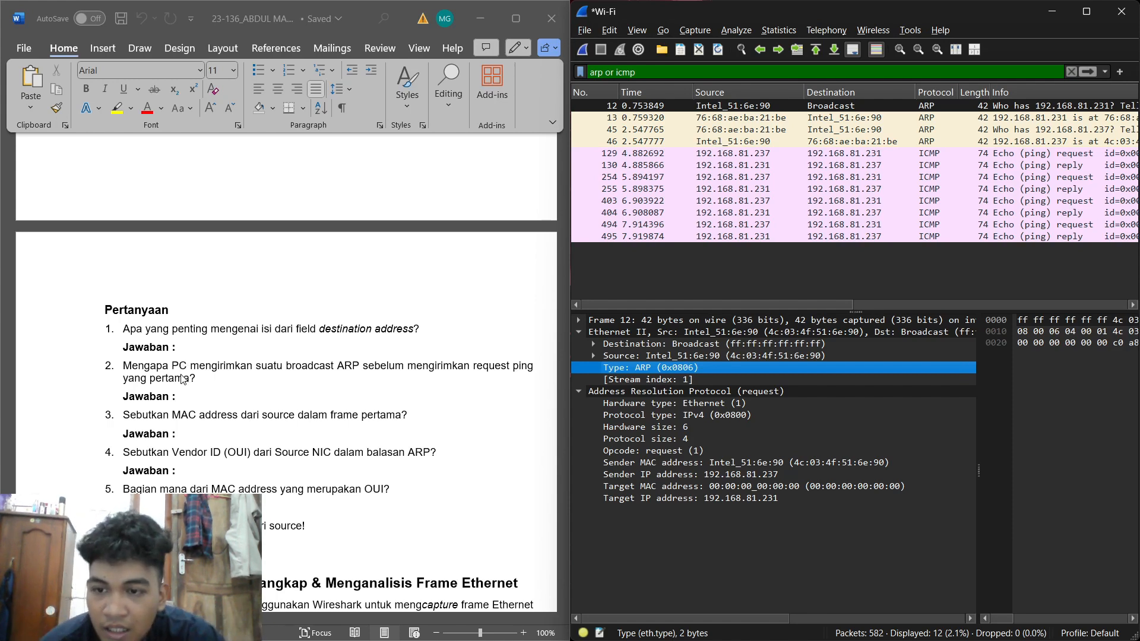
pyautogui.click(125, 366)
pyautogui.moveTo(125, 366); pyautogui.dragTo(206, 380)
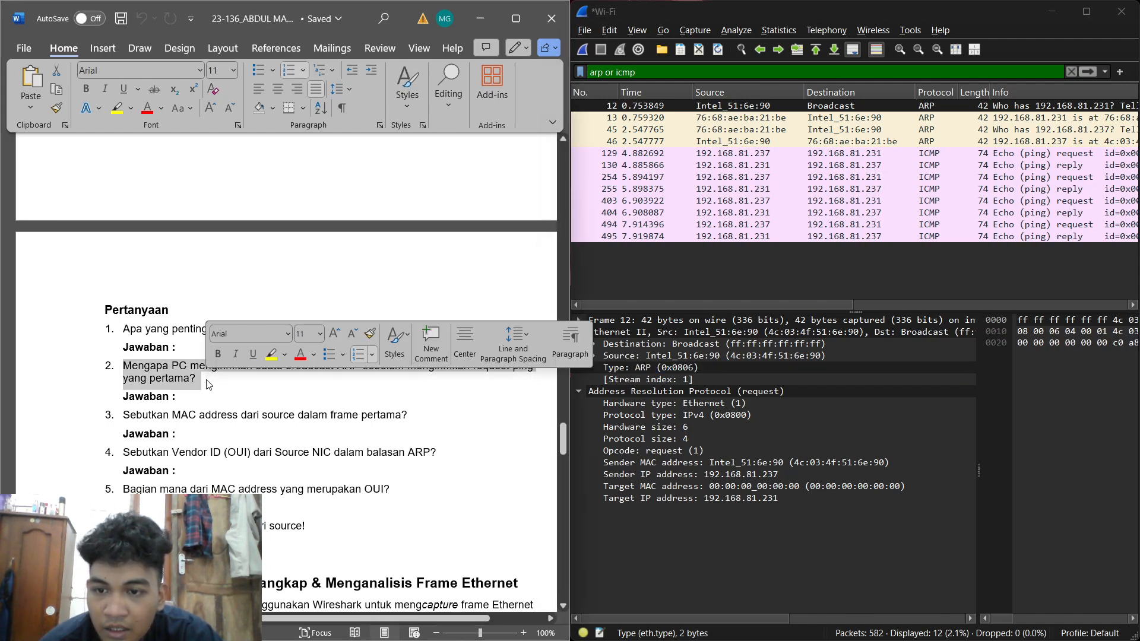
pyautogui.click(207, 383)
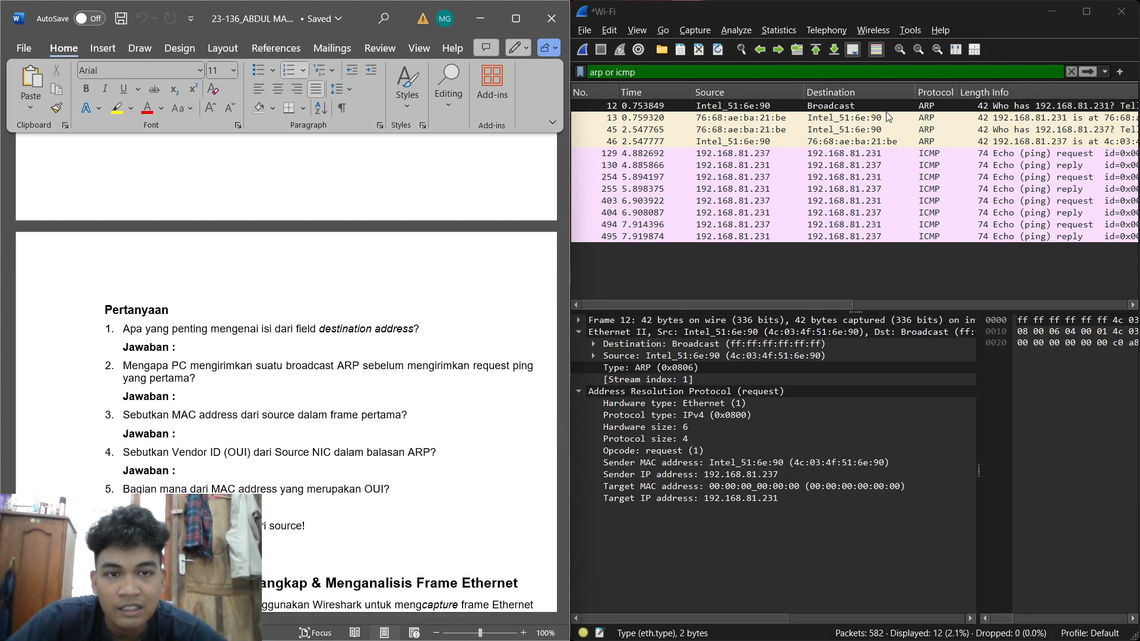
# Select ARP request frame 12 in Wireshark, collapse its Address Resolution Protocol section and examine the Ethernet II Source field.
pyautogui.click(675, 105)
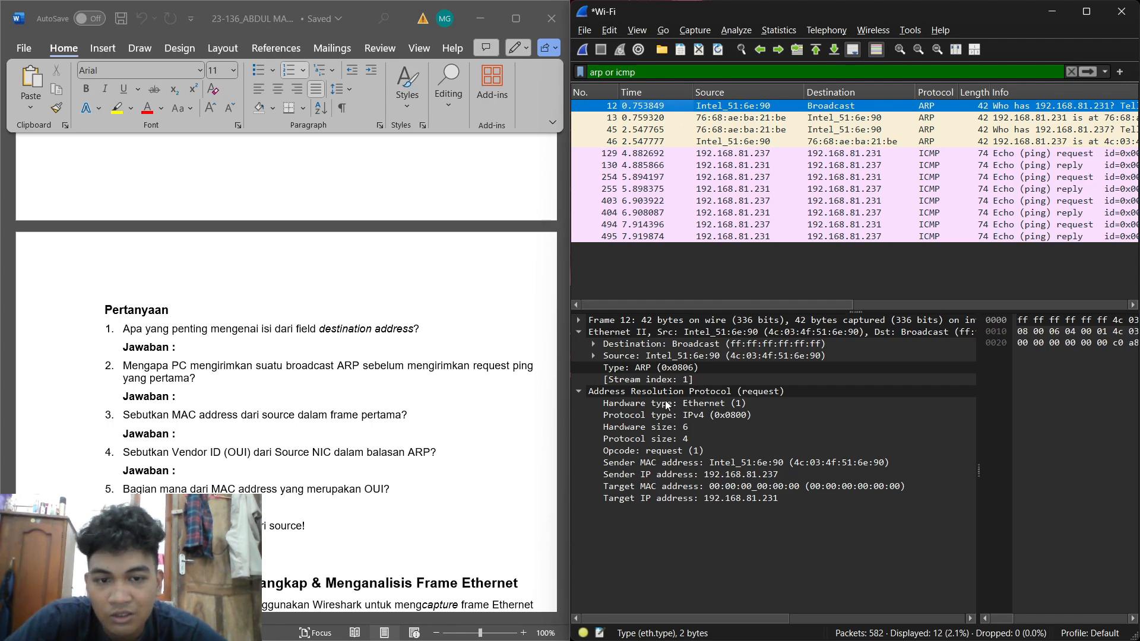
pyautogui.click(579, 391)
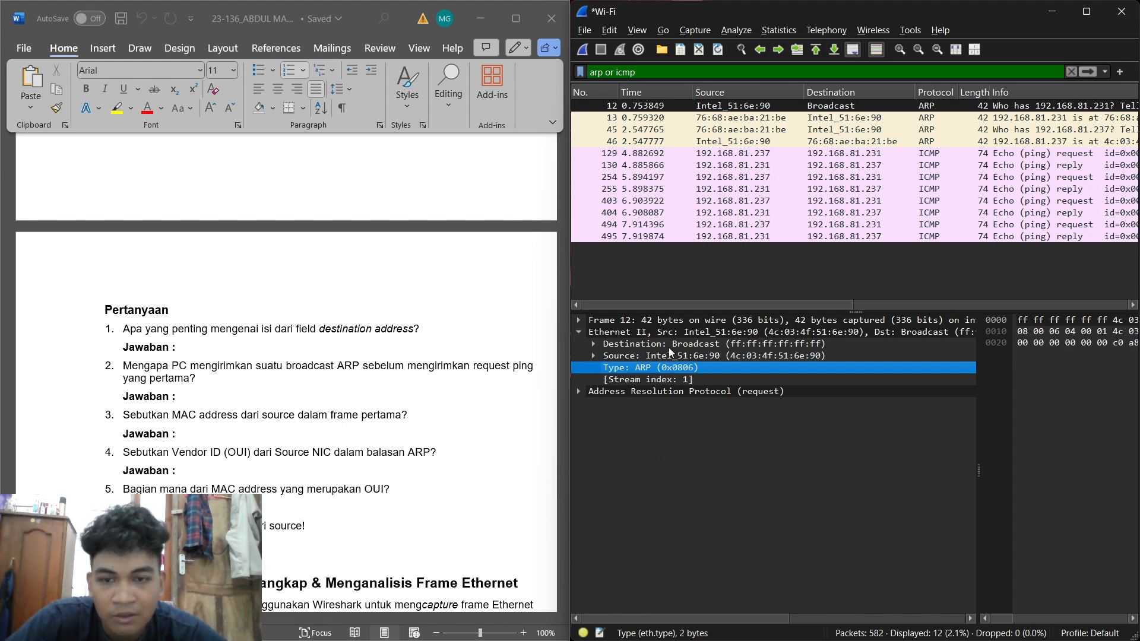
pyautogui.click(640, 358)
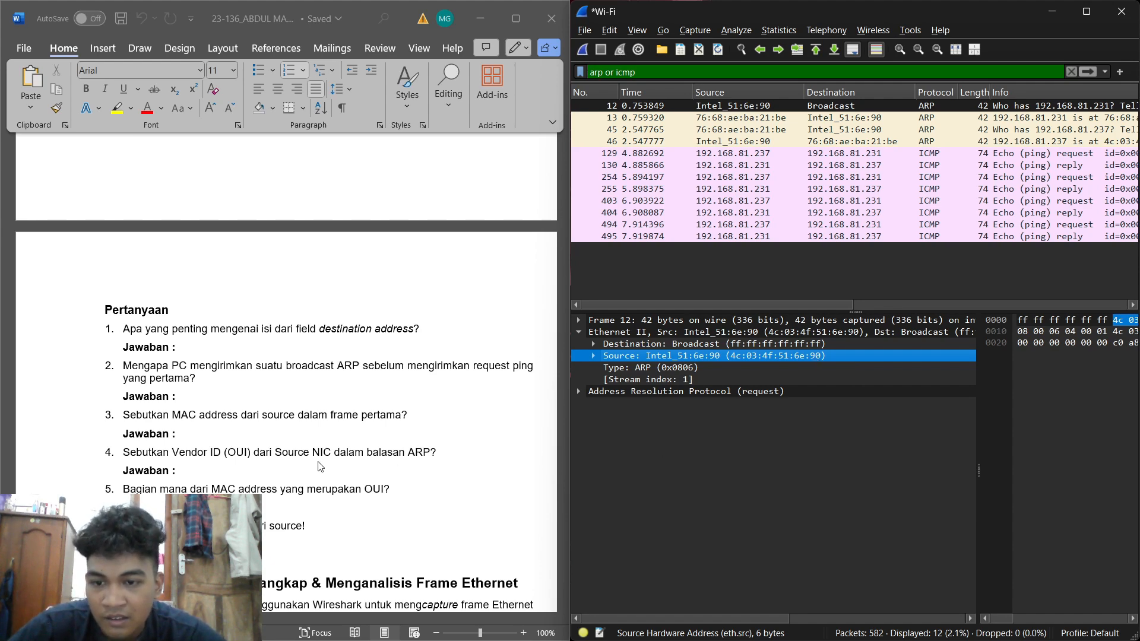
# Select ARP reply frame 13 and examine the Source MAC address in its Ethernet II header.
pyautogui.click(743, 257)
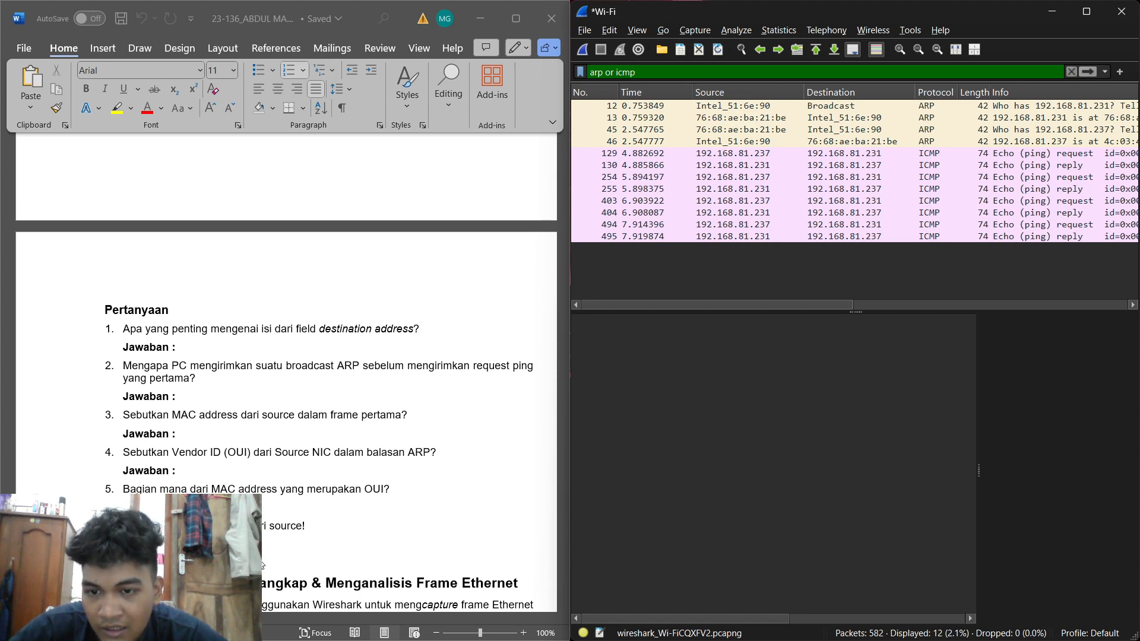
pyautogui.click(759, 127)
pyautogui.click(760, 118)
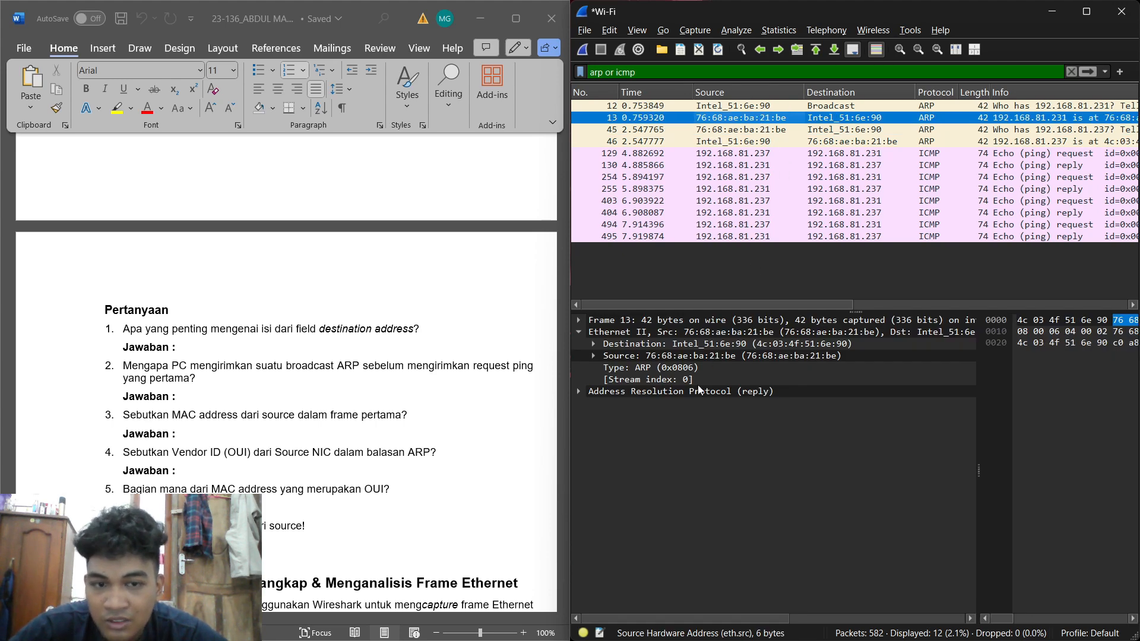
pyautogui.click(678, 355)
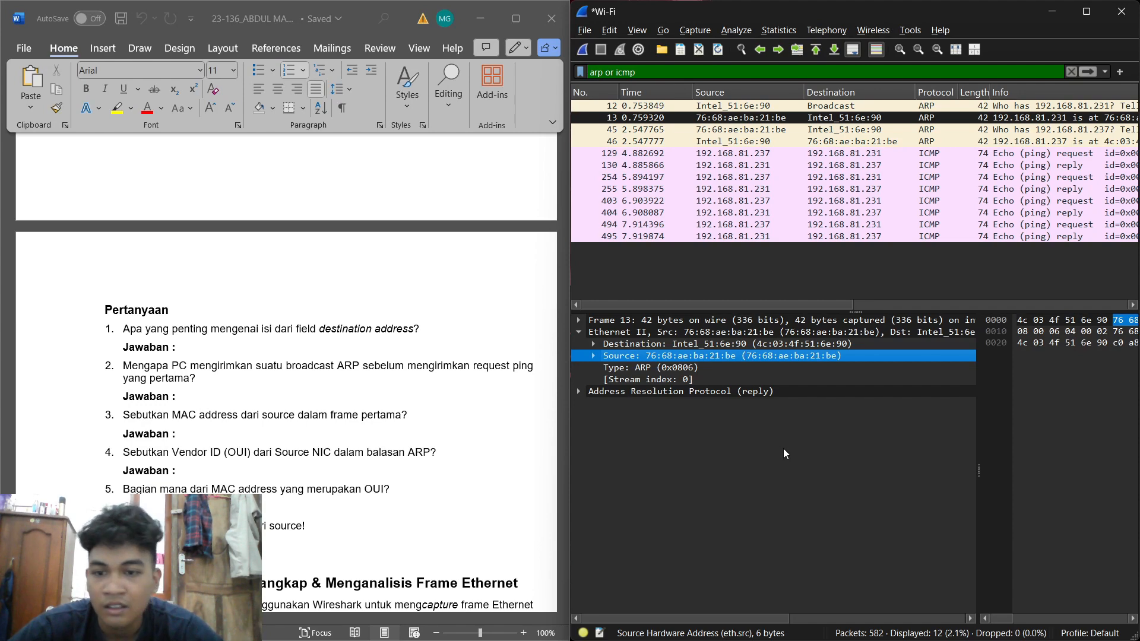
# Read the remaining Pertanyaan questions in Word and continue to Langkah 1 of Latihan 2.
pyautogui.scroll(-2, 304, 475)
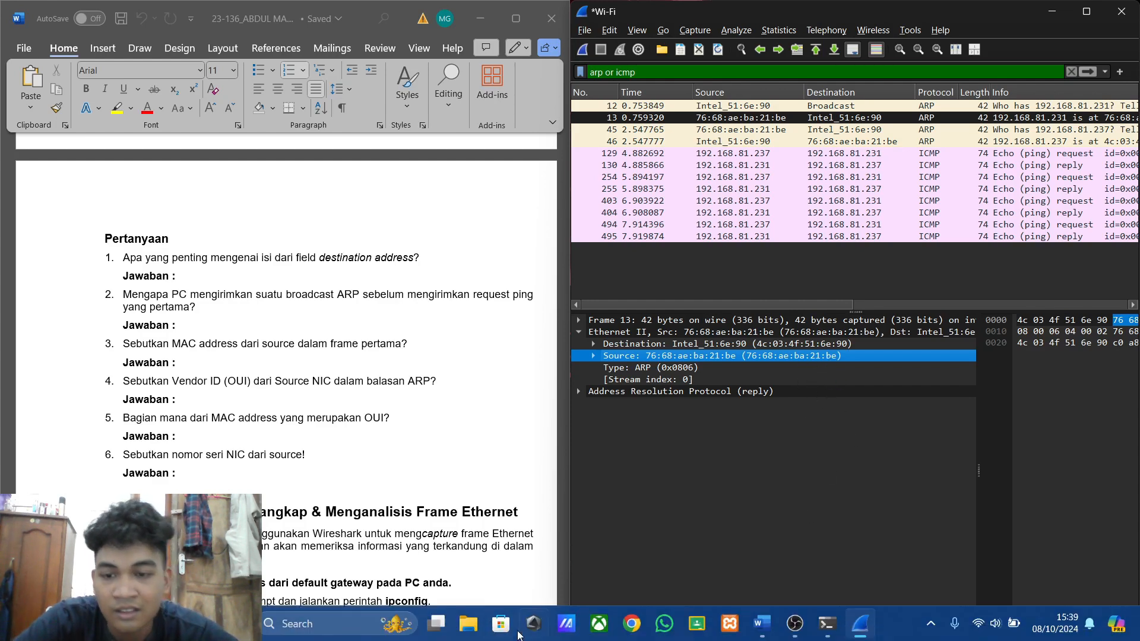
pyautogui.click(245, 423)
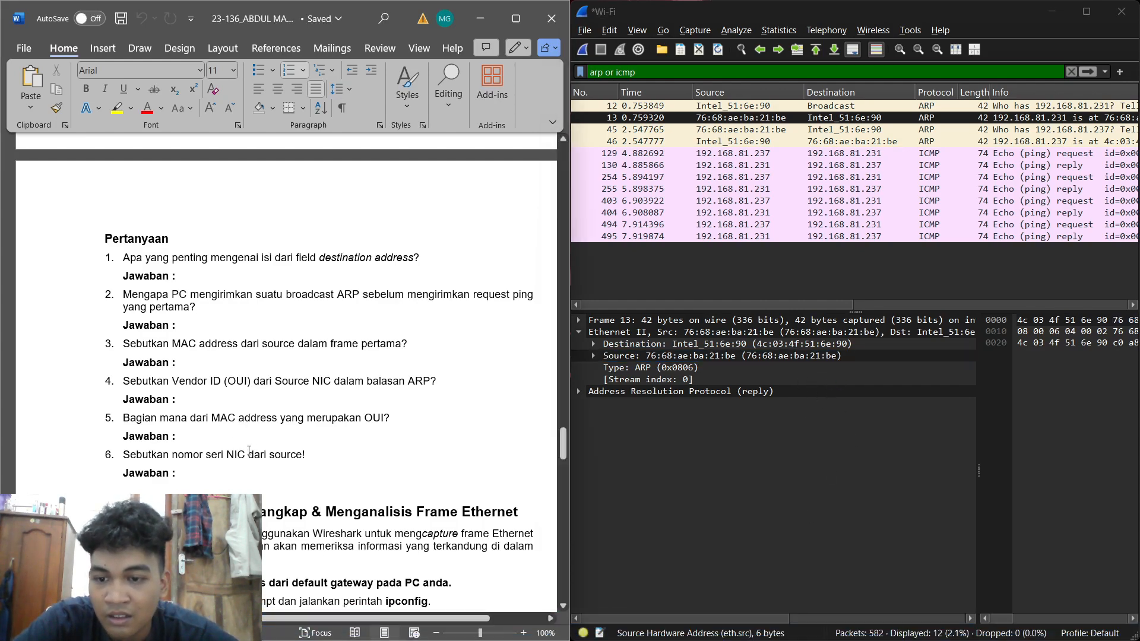
pyautogui.scroll(-8, 249, 451)
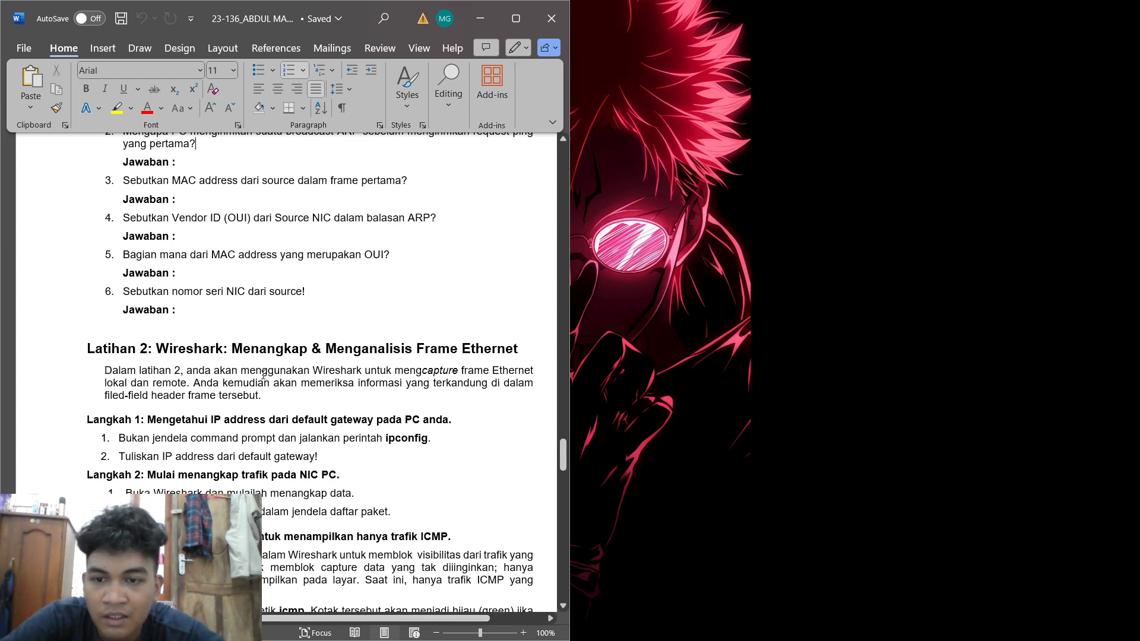
pyautogui.scroll(-2, 74, 409)
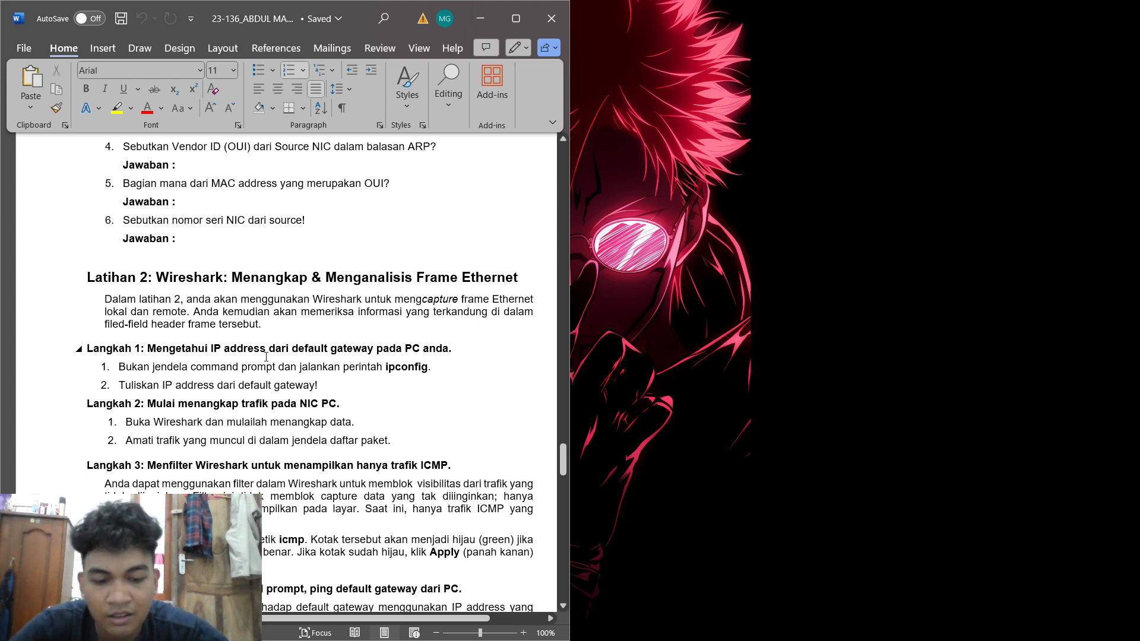
# Open a Command Prompt window and run ipconfig.
pyautogui.press('super+r')
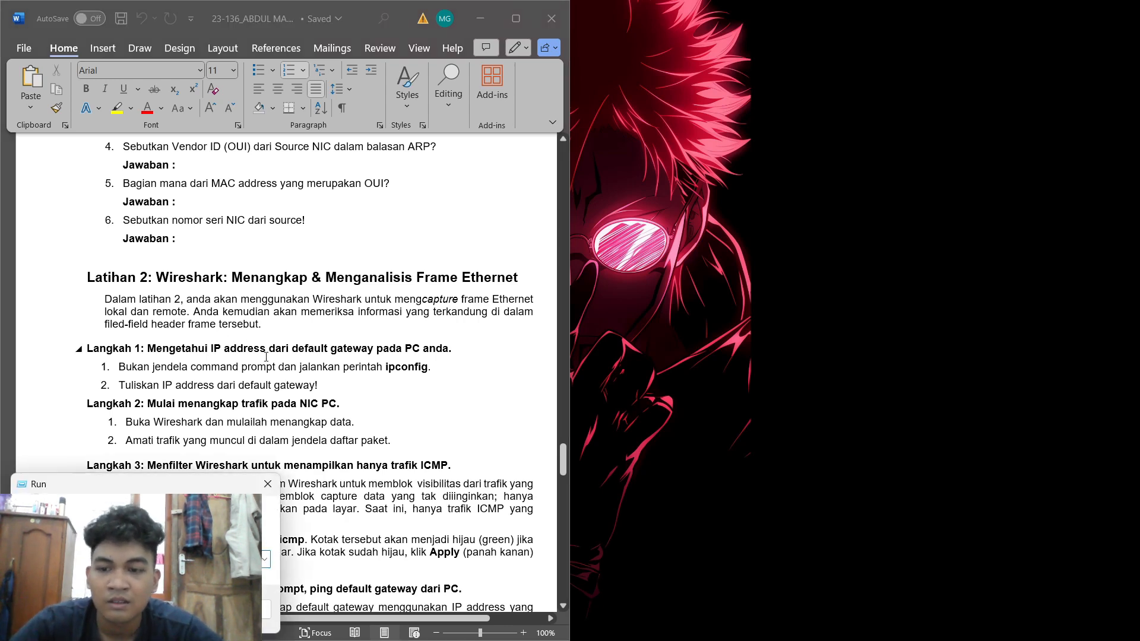
pyautogui.press('Return')
pyautogui.write('i')
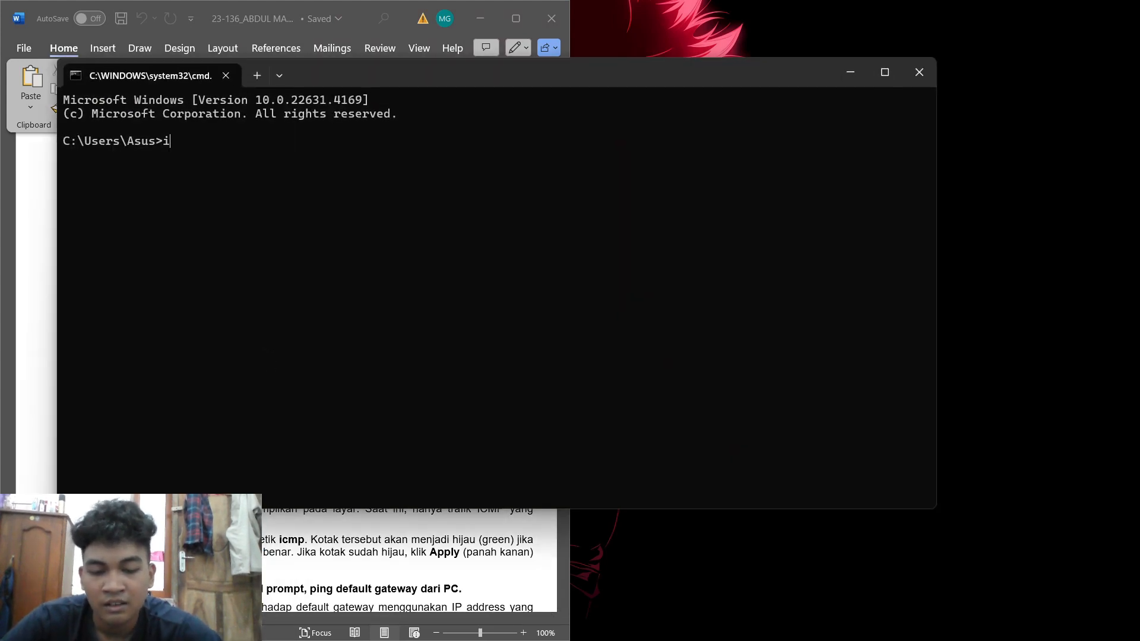
pyautogui.write('pconfig')
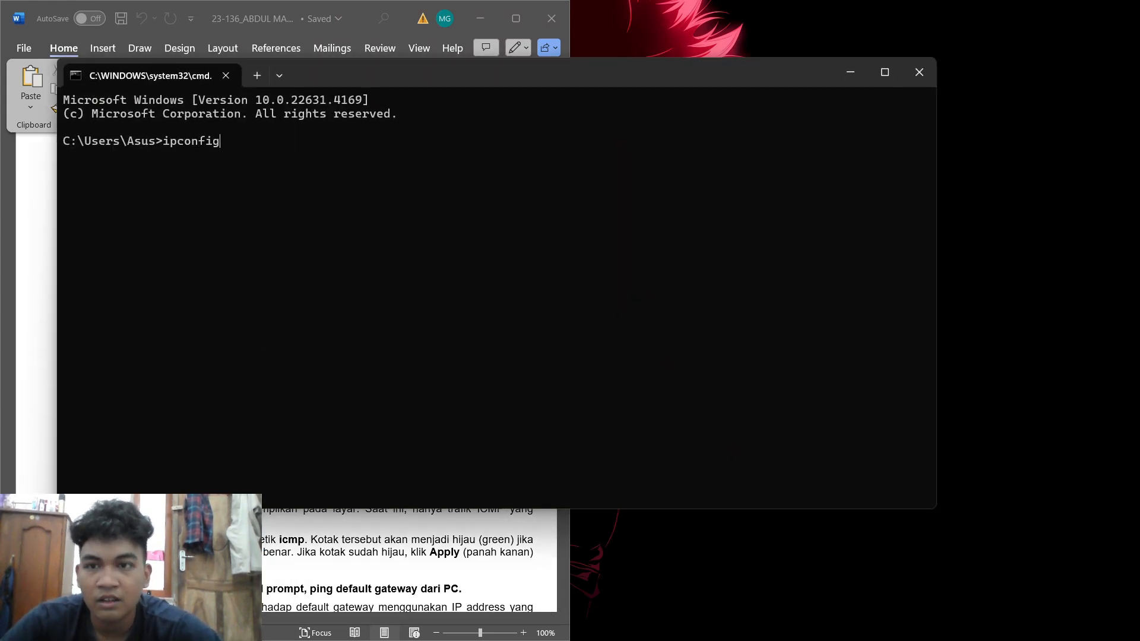
pyautogui.press('Return')
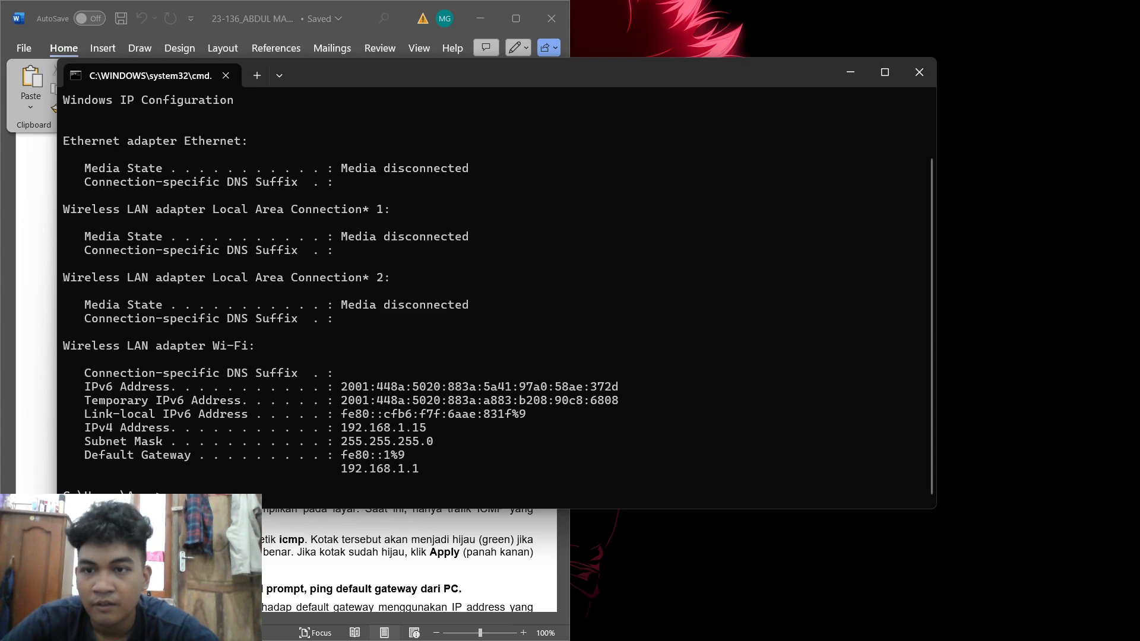
# Review the ipconfig output, highlight the Wi-Fi adapter's IPv4 default gateway address and maximize the Command Prompt window.
pyautogui.scroll(2, 264, 355)
pyautogui.scroll(-2, 262, 351)
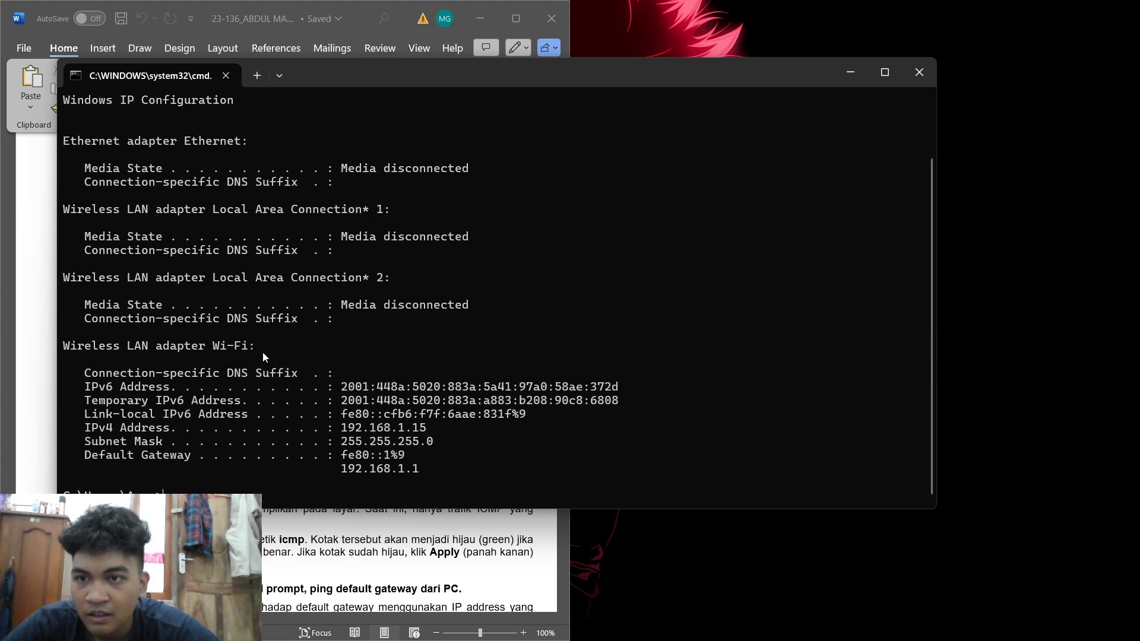
pyautogui.click(850, 72)
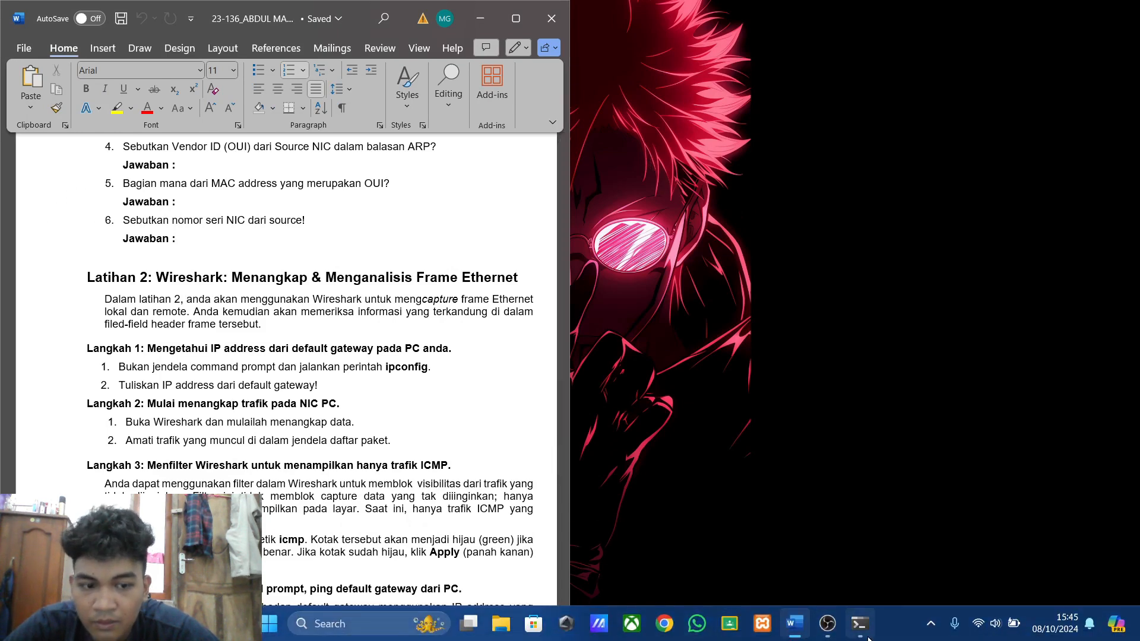
pyautogui.click(860, 625)
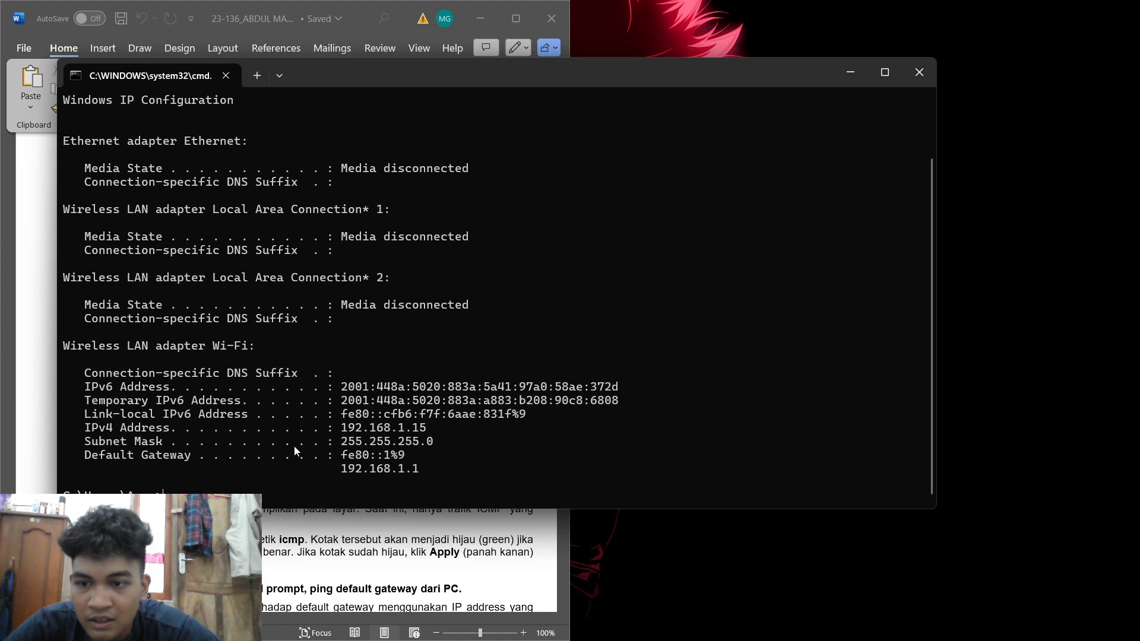
pyautogui.moveTo(419, 469); pyautogui.dragTo(364, 470)
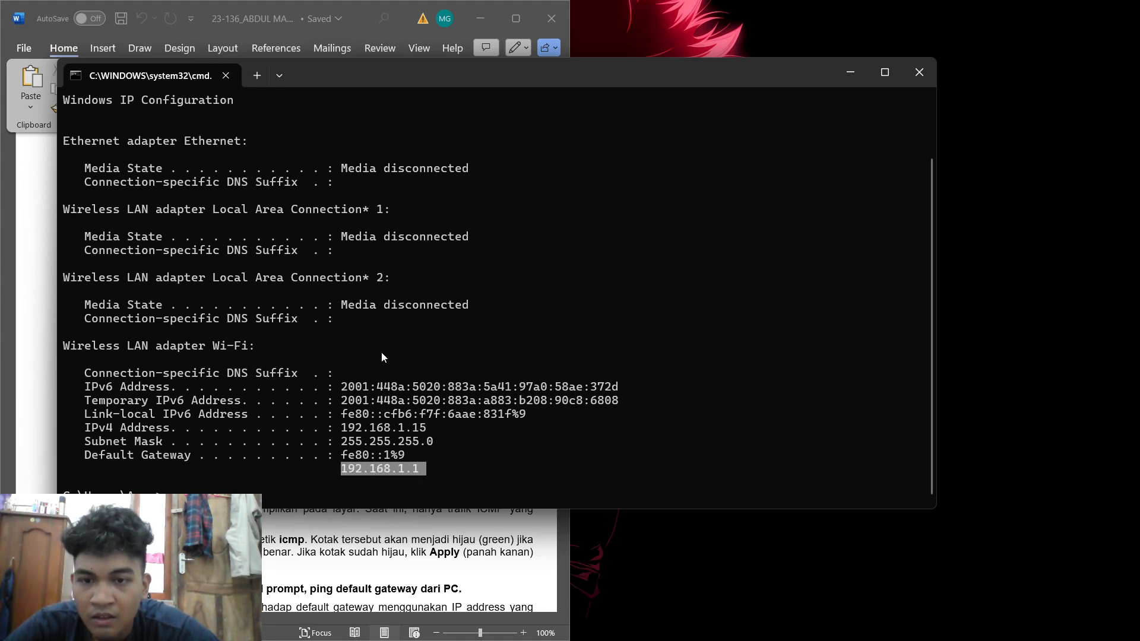
pyautogui.scroll(2, 573, 298)
pyautogui.scroll(-1, 580, 298)
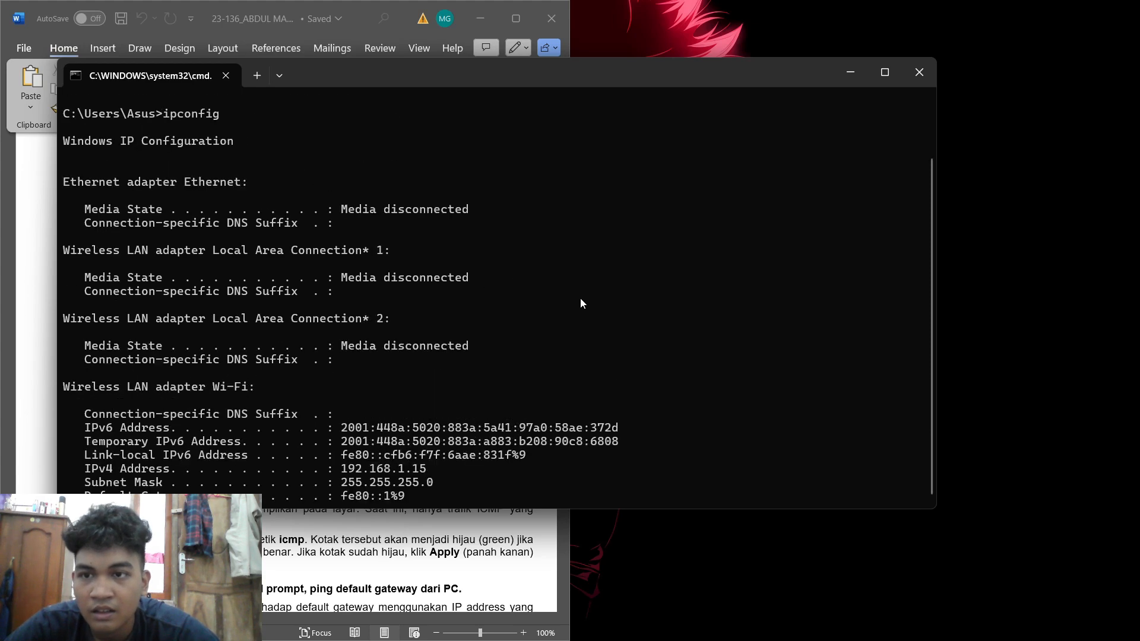
pyautogui.scroll(-1, 580, 303)
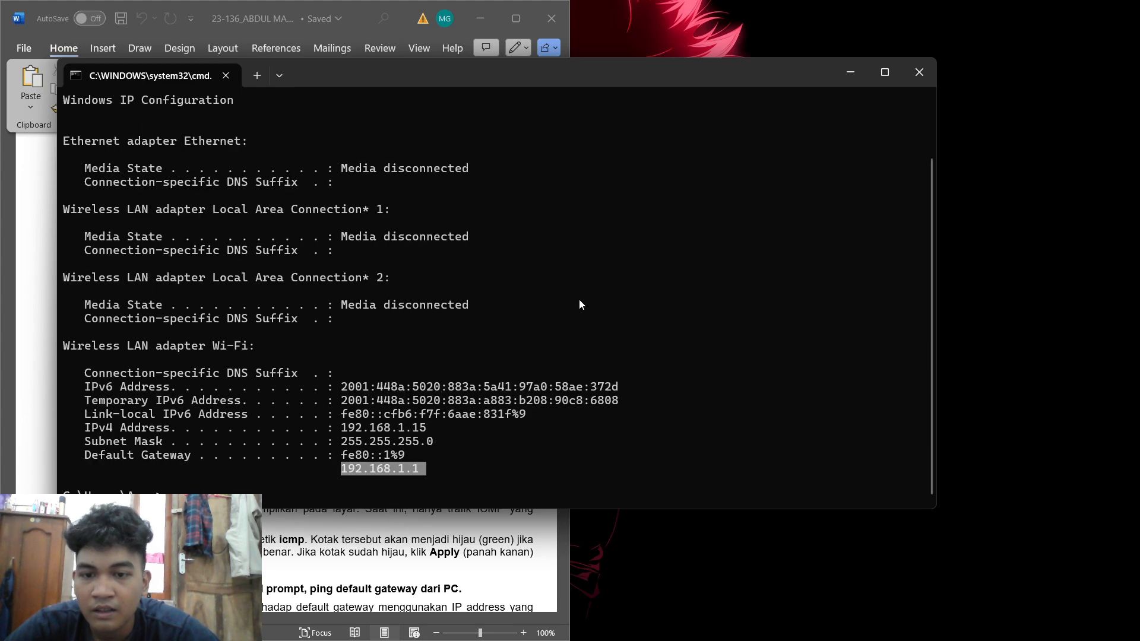
pyautogui.click(886, 72)
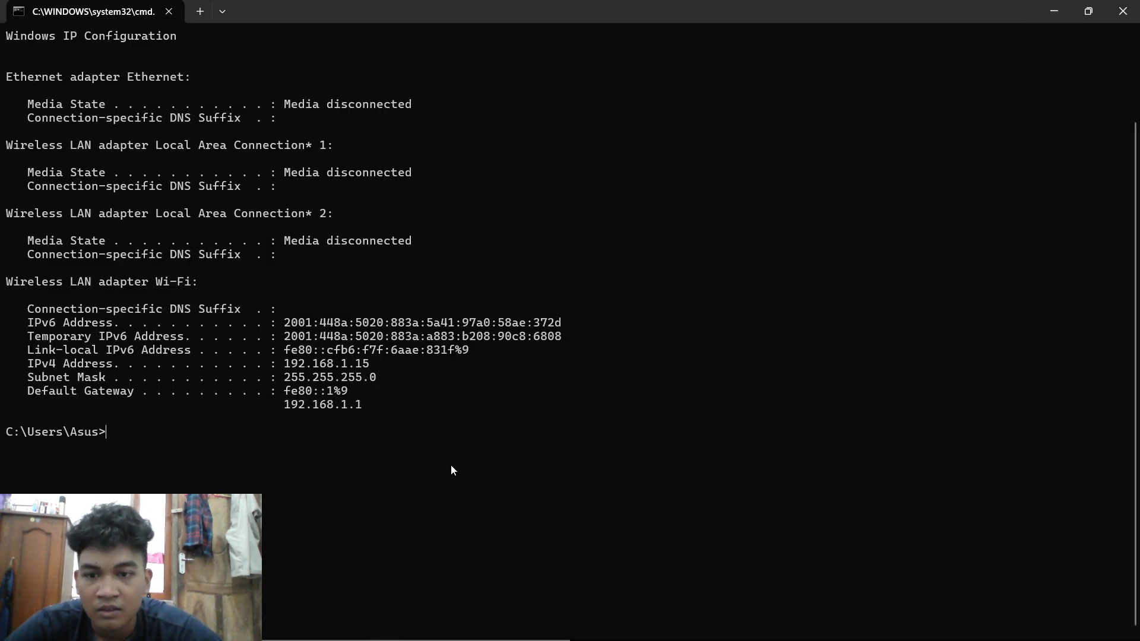
# Try to run the default gateway address 192.168.1.1 as a command.
pyautogui.write('192.')
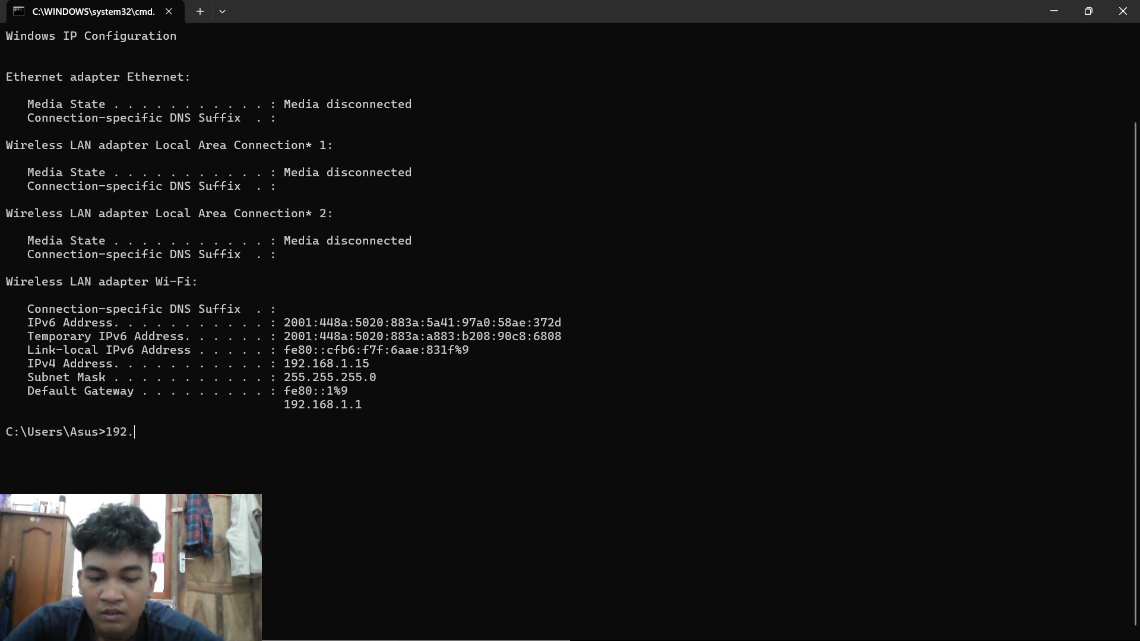
pyautogui.write('168')
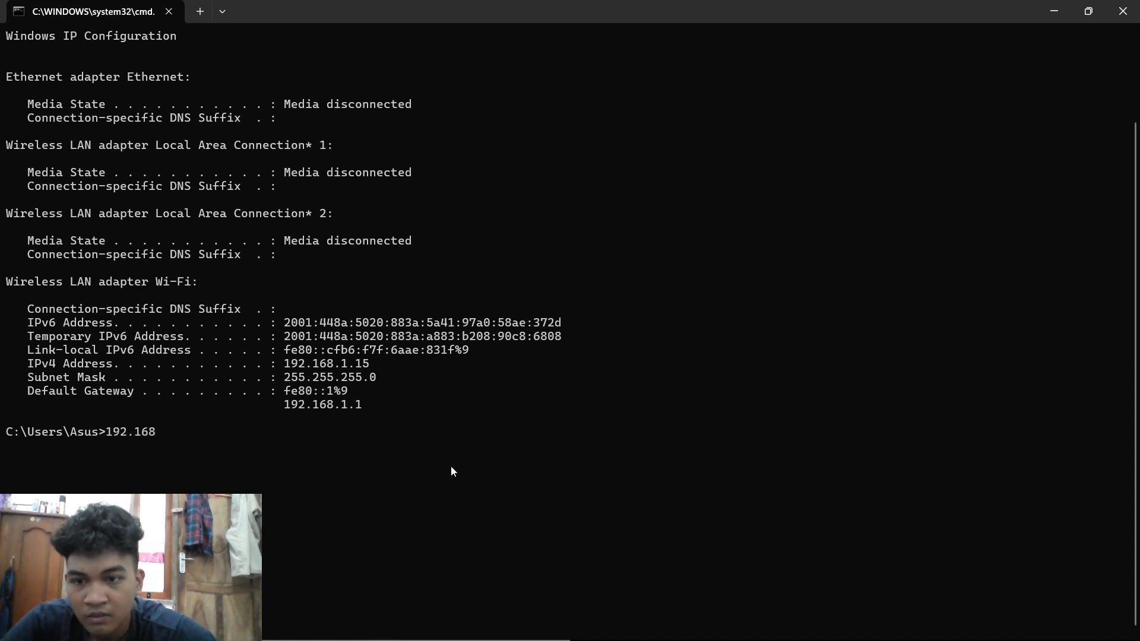
pyautogui.write('.1.1')
pyautogui.press('Return')
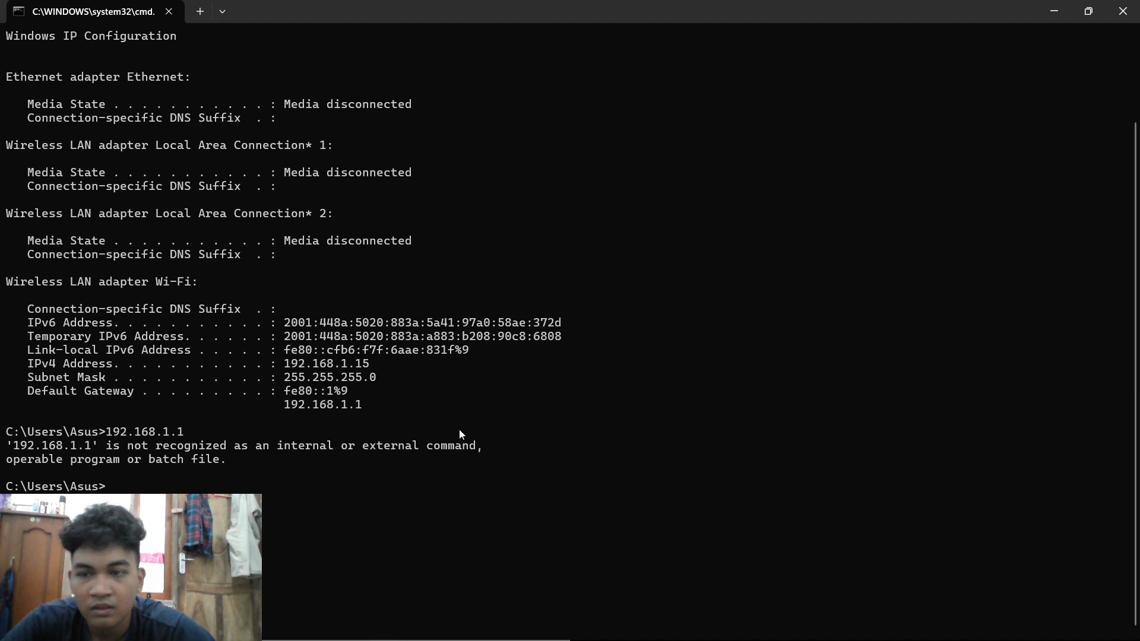
# Return to Word and paste the ipconfig screenshot on a new unnumbered line below item 1 of Langkah 1.
pyautogui.click(1066, 7)
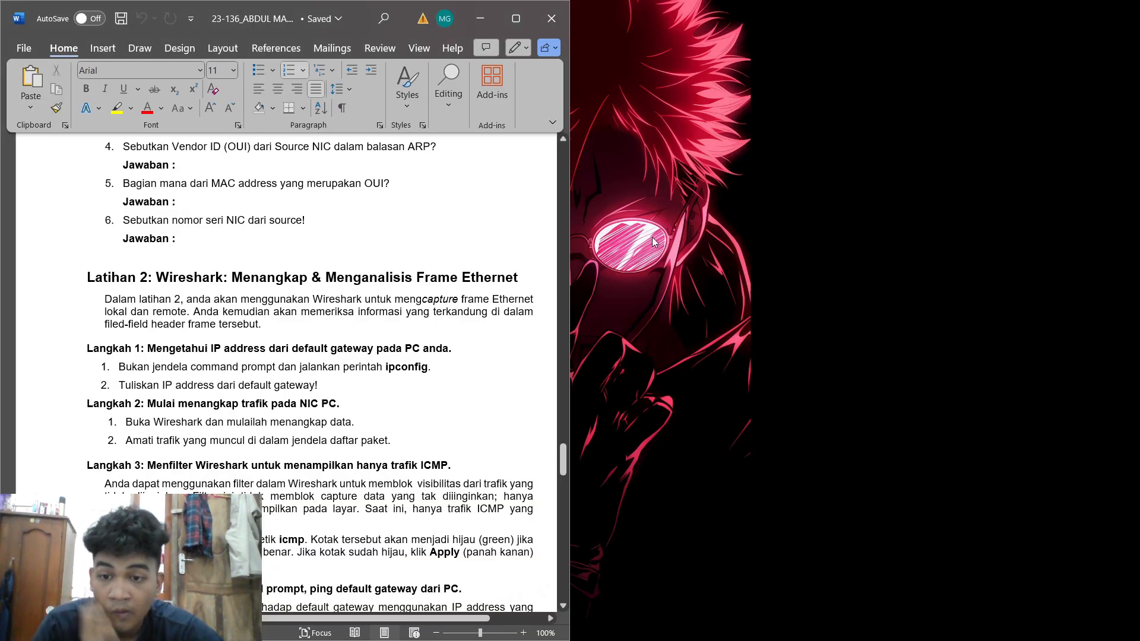
pyautogui.click(437, 368)
pyautogui.press('Return')
pyautogui.press('BackSpace')
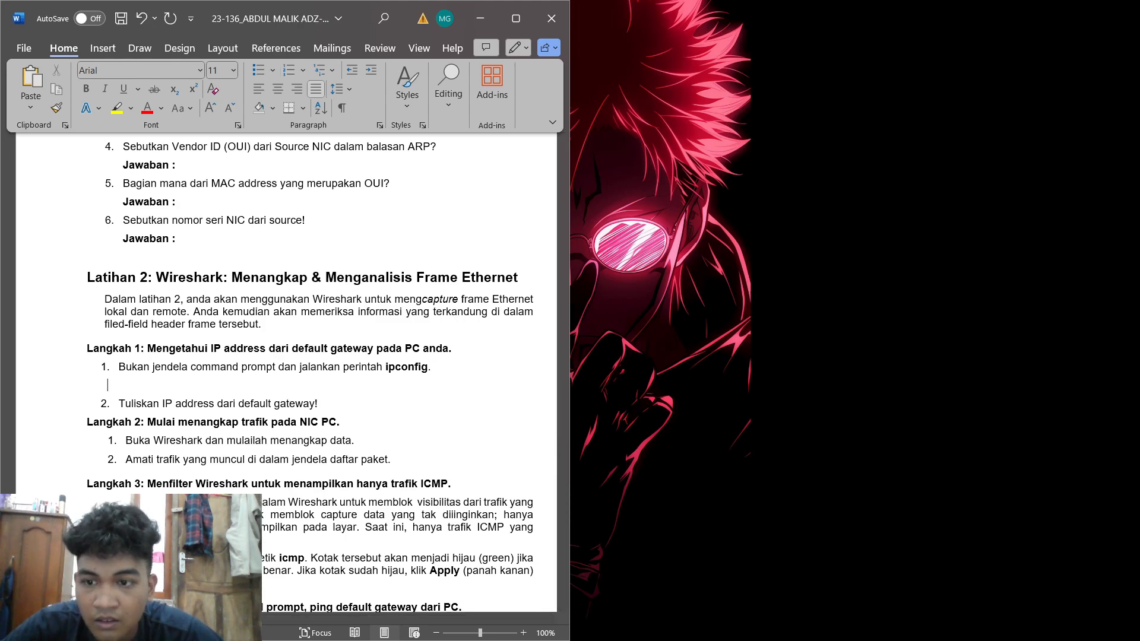
pyautogui.press('BackSpace')
pyautogui.press('Return')
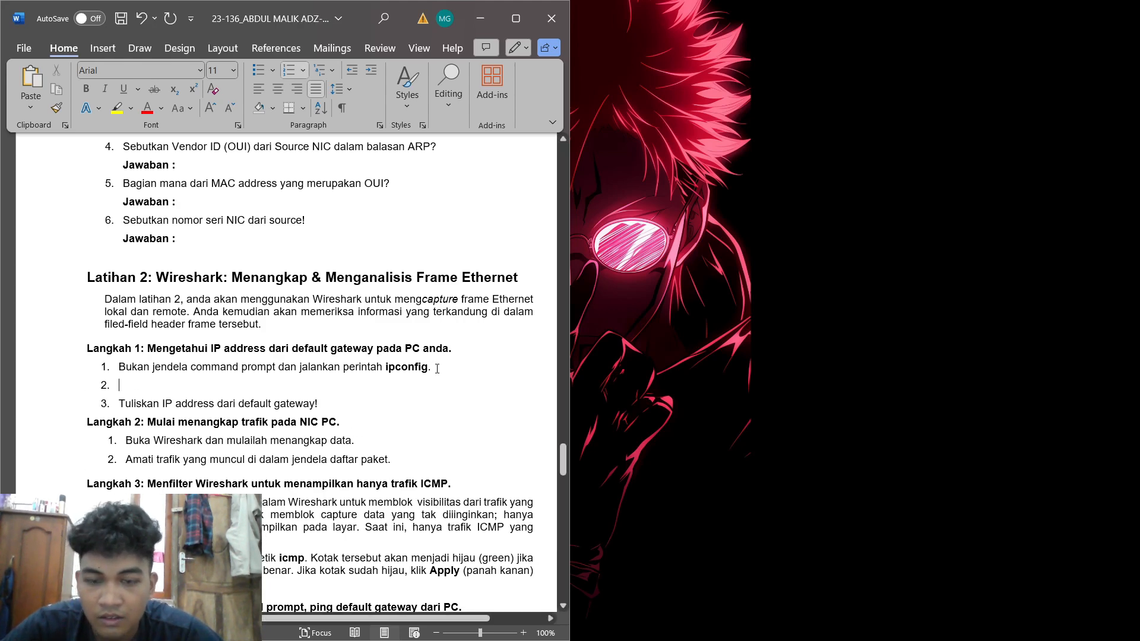
pyautogui.press('BackSpace')
pyautogui.hotkey('ctrl', 'v')
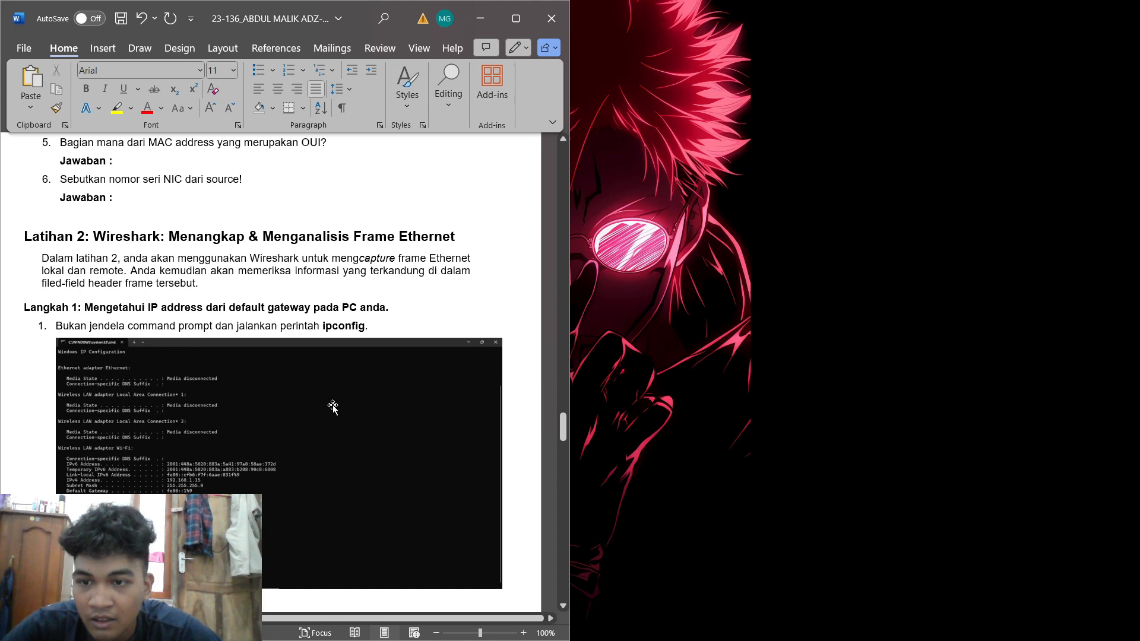
# Set the pasted ipconfig screenshot's width to 14 cm and continue to item 2 of Langkah 1.
pyautogui.click(330, 408)
pyautogui.click(452, 47)
pyautogui.click(493, 100)
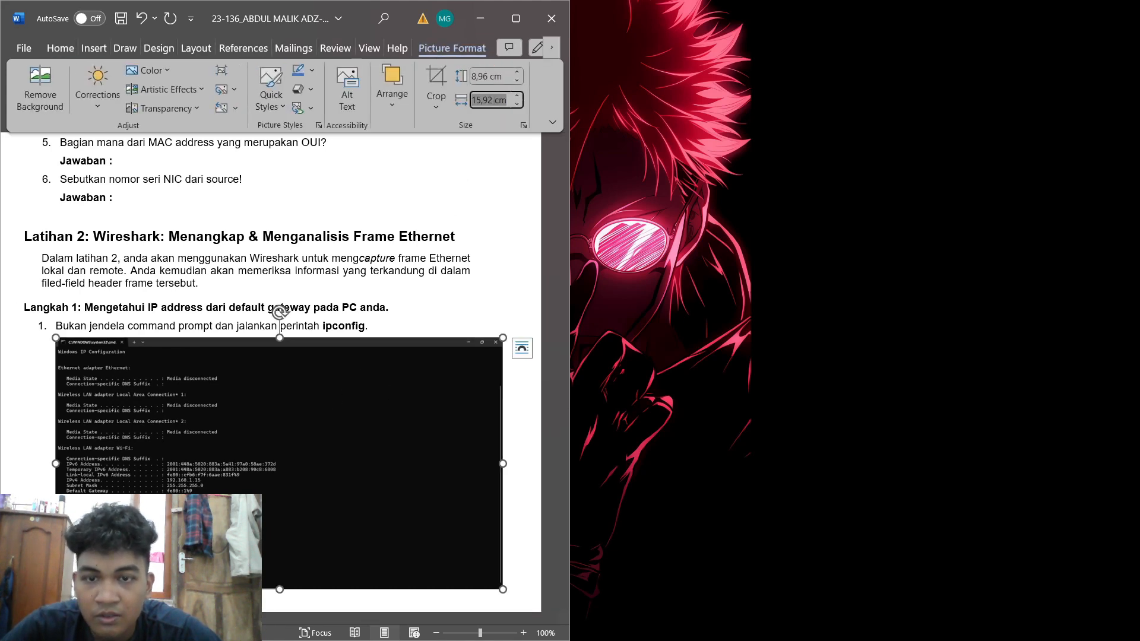
pyautogui.write('14')
pyautogui.press('Return')
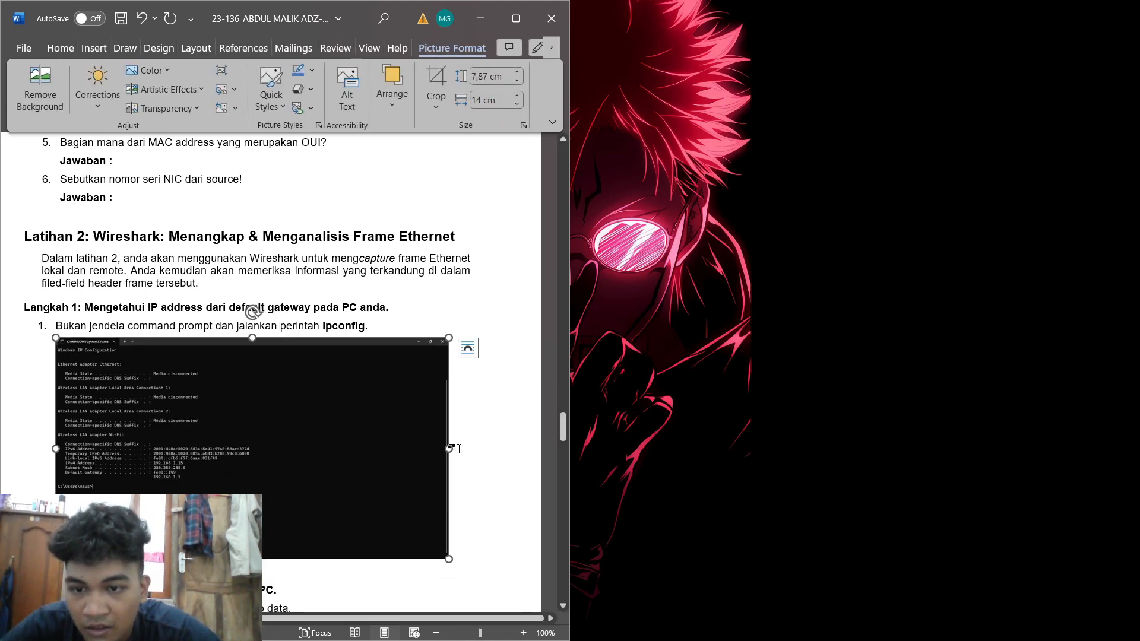
pyautogui.click(476, 444)
pyautogui.scroll(-3, 354, 384)
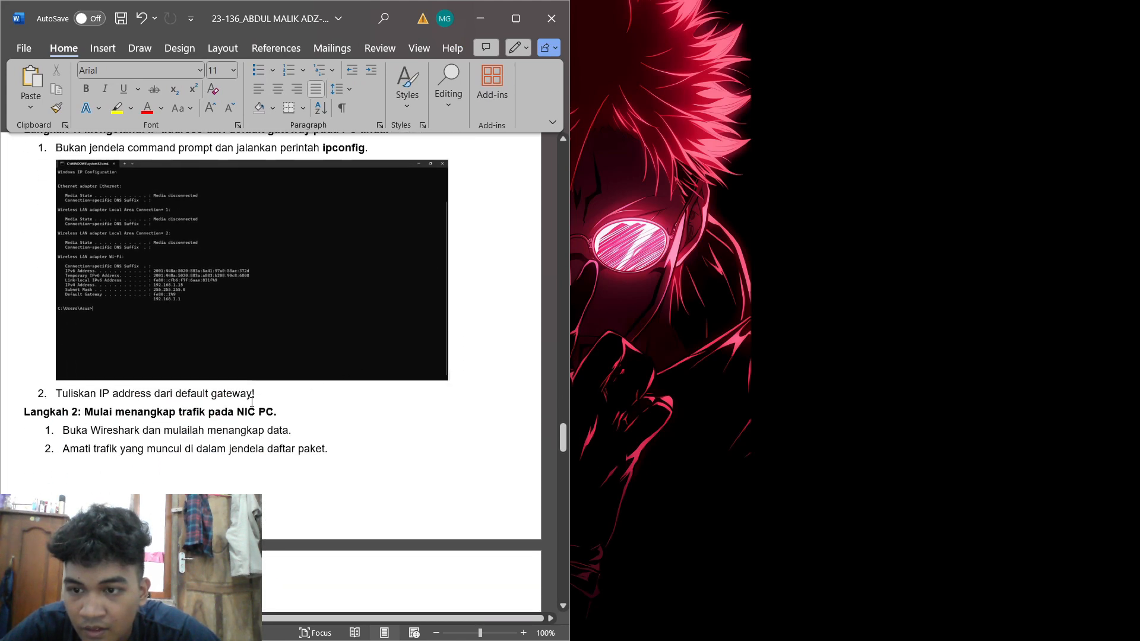
# Add an empty unnumbered line below item 2 of Langkah 1, the question about the default gateway's IP address.
pyautogui.click(264, 391)
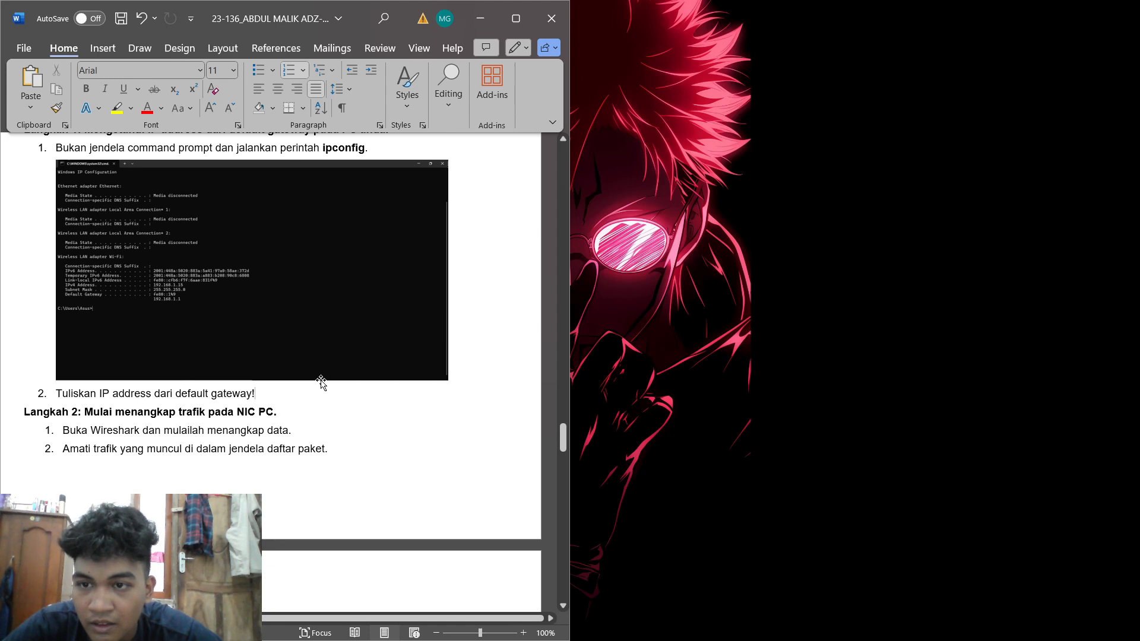
pyautogui.press('Return')
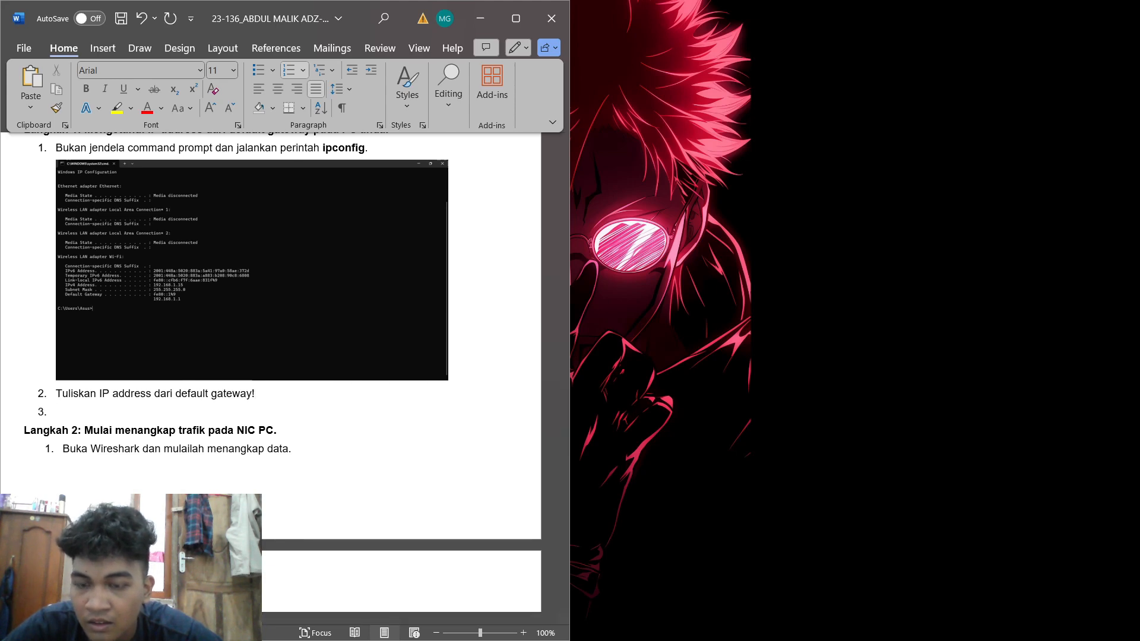
pyautogui.press('BackSpace')
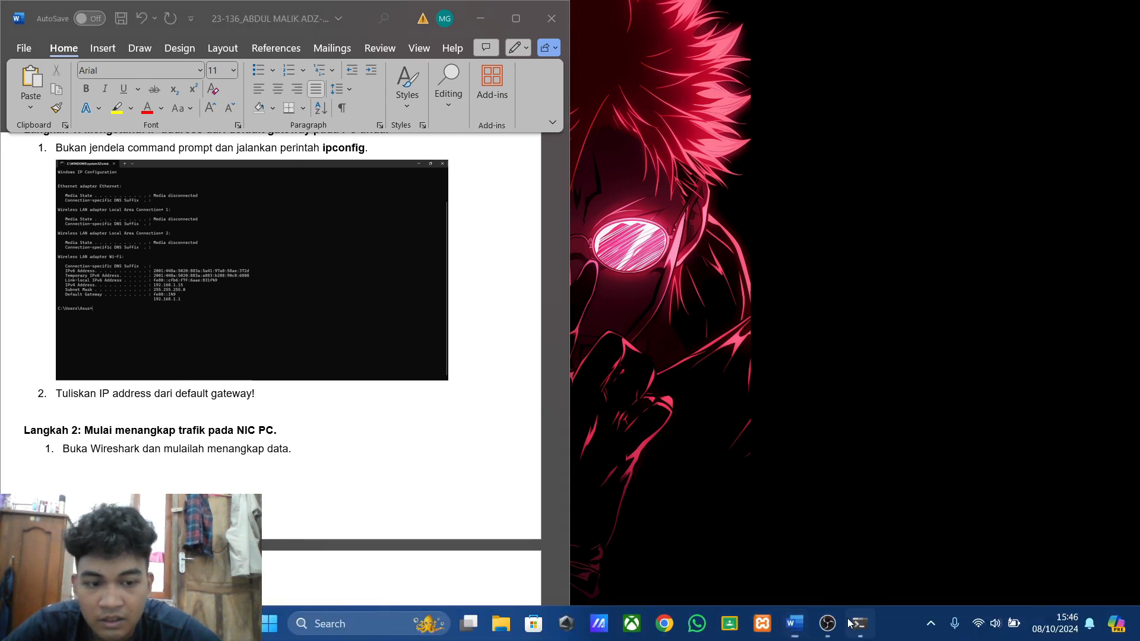
# Close the old Command Prompt window, open a new Command Prompt and run ipconfig.
pyautogui.click(795, 623)
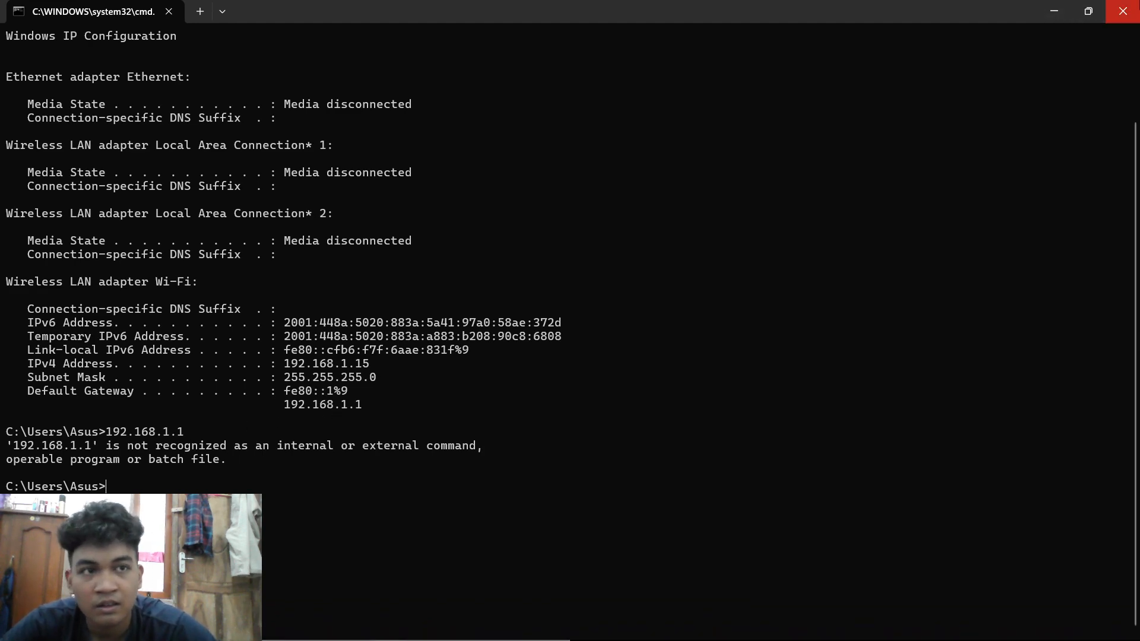
pyautogui.click(1123, 11)
pyautogui.click(380, 618)
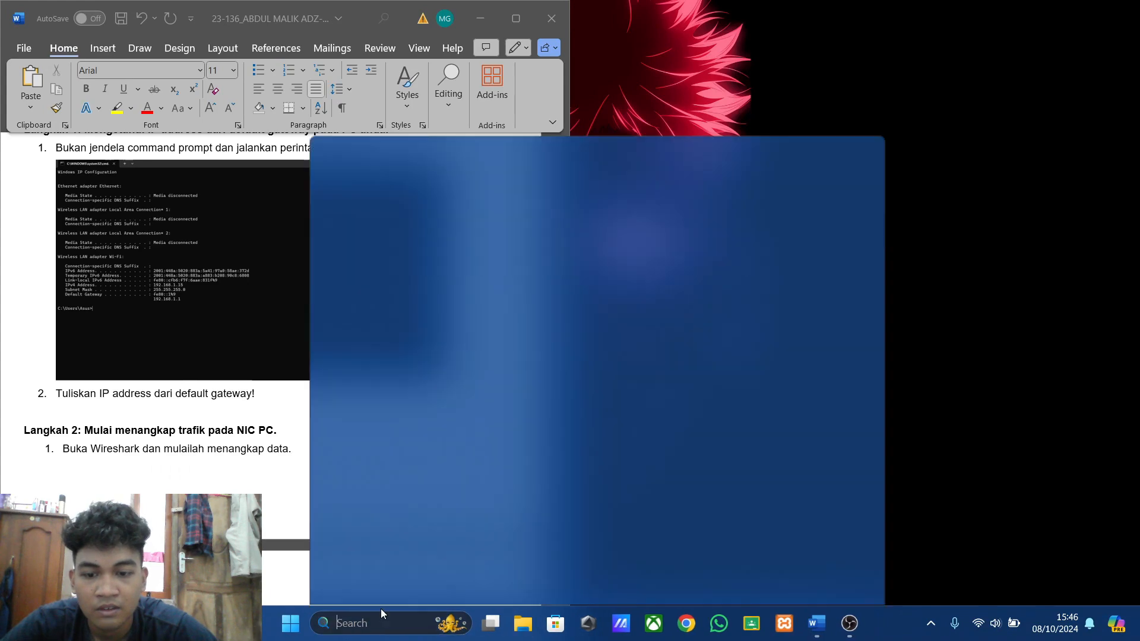
pyautogui.click(437, 146)
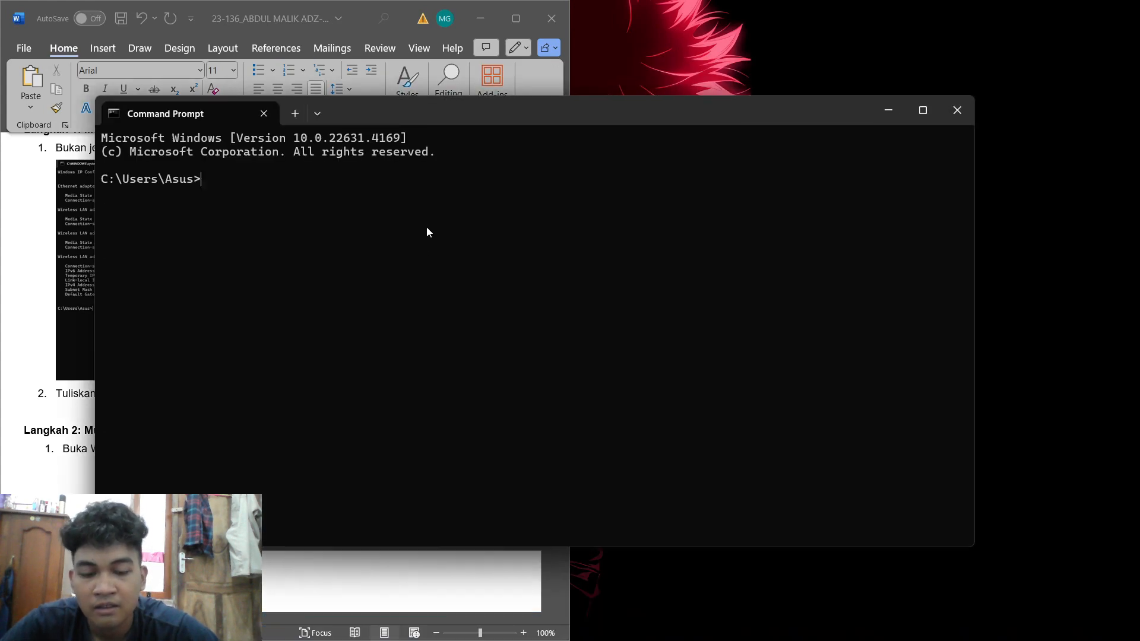
pyautogui.write('ipconfig')
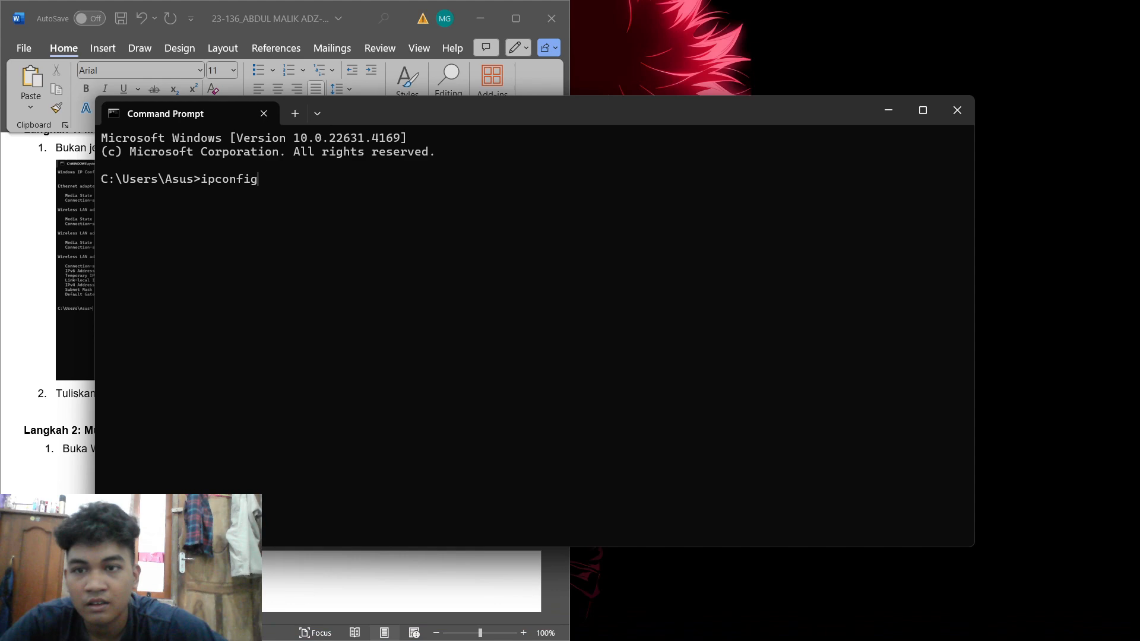
pyautogui.press('Return')
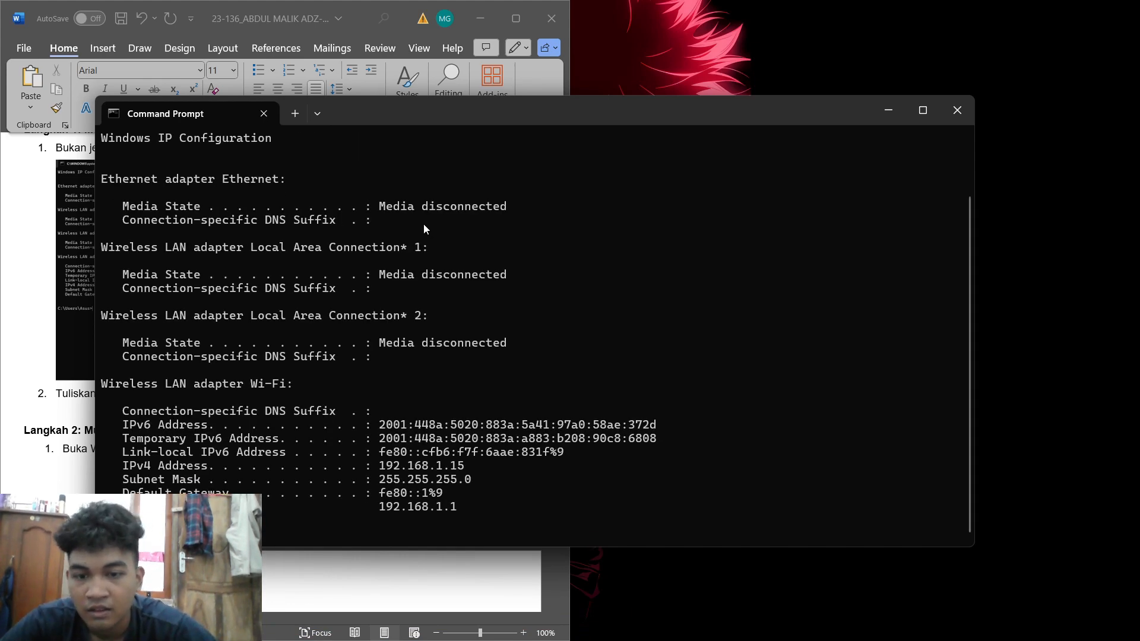
# Highlight both Default Gateway lines of the Wi-Fi adapter in the ipconfig output and take a screenshot with the window restored.
pyautogui.click(923, 110)
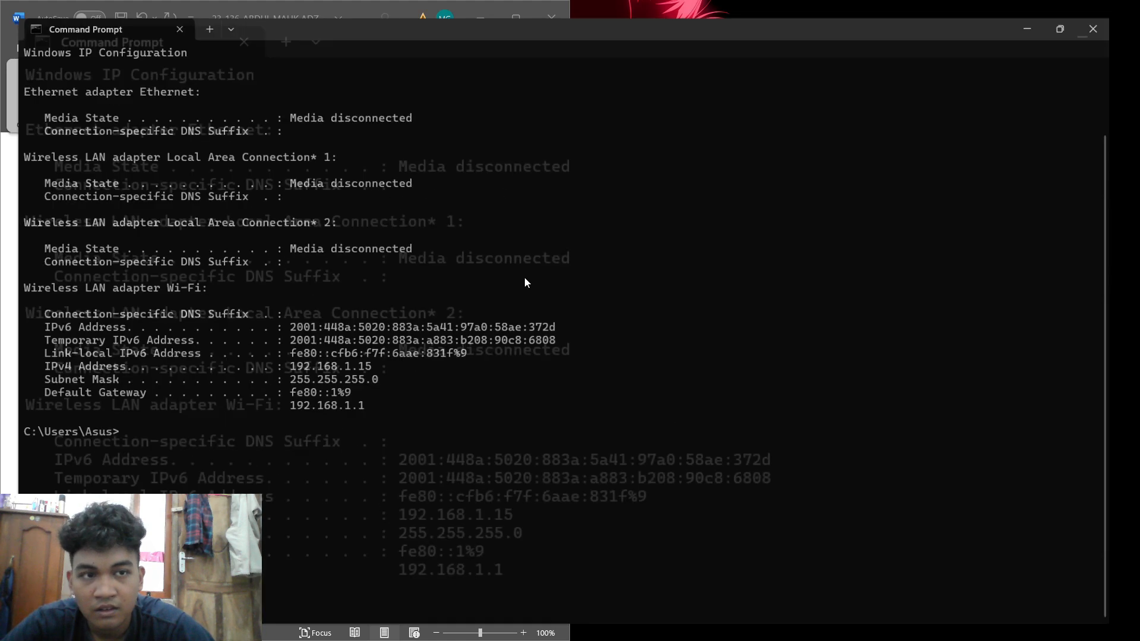
pyautogui.moveTo(29, 394); pyautogui.dragTo(1124, 405)
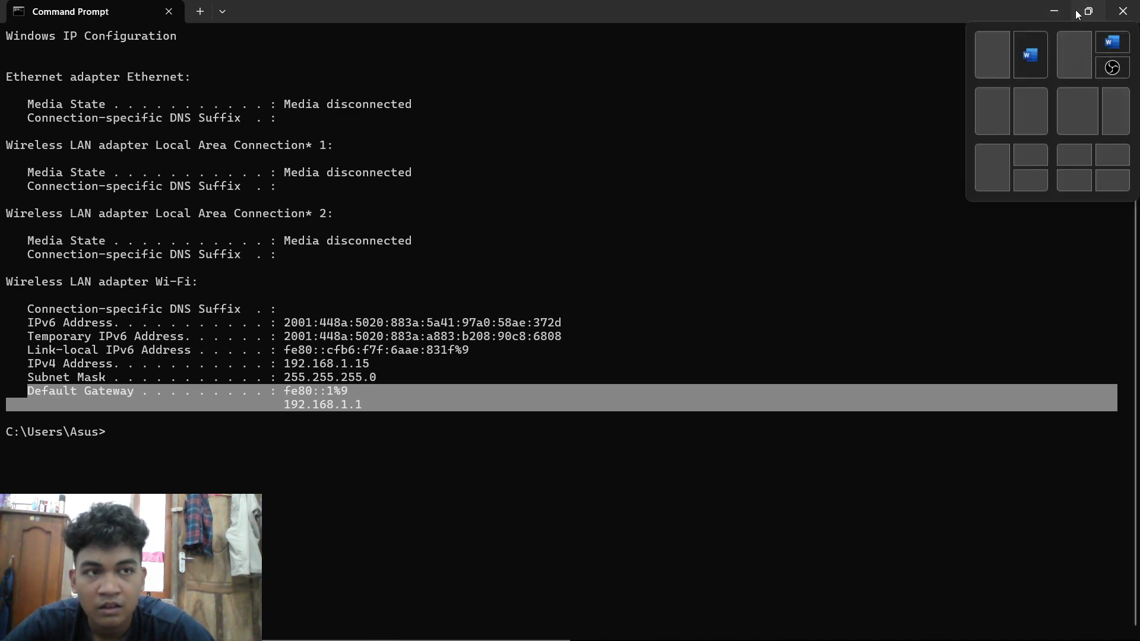
pyautogui.click(1077, 11)
pyautogui.moveTo(117, 492); pyautogui.dragTo(479, 509)
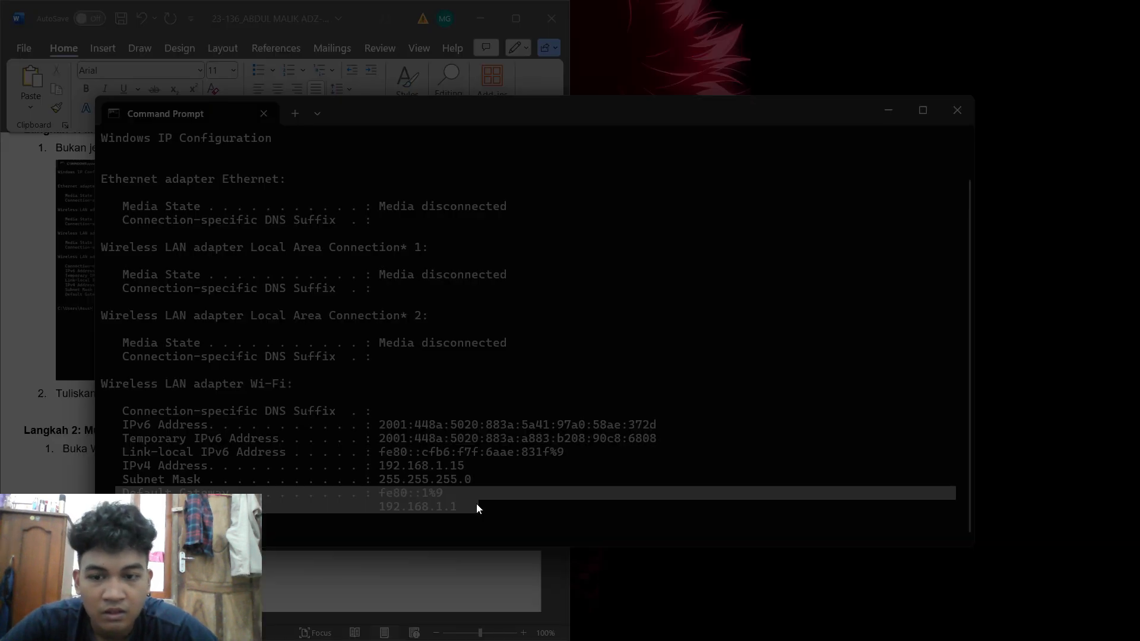
# Return to Word, paste the default gateway screenshot below item 2 of Langkah 1 and set its width to 14 cm.
pyautogui.click(893, 111)
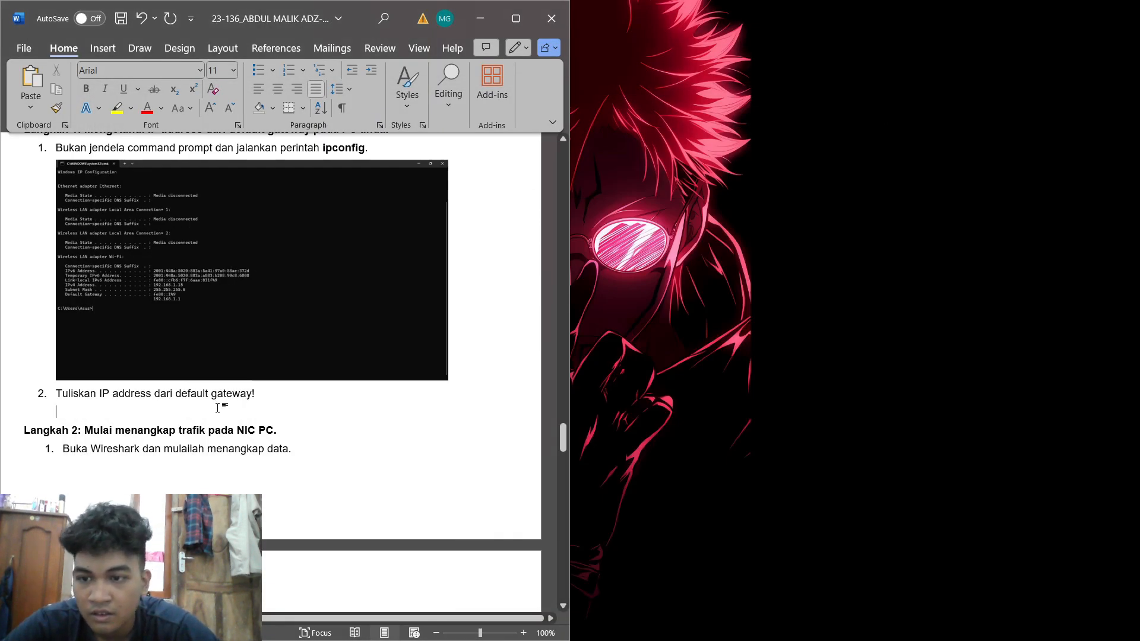
pyautogui.hotkey('ctrl', 'v')
pyautogui.click(237, 387)
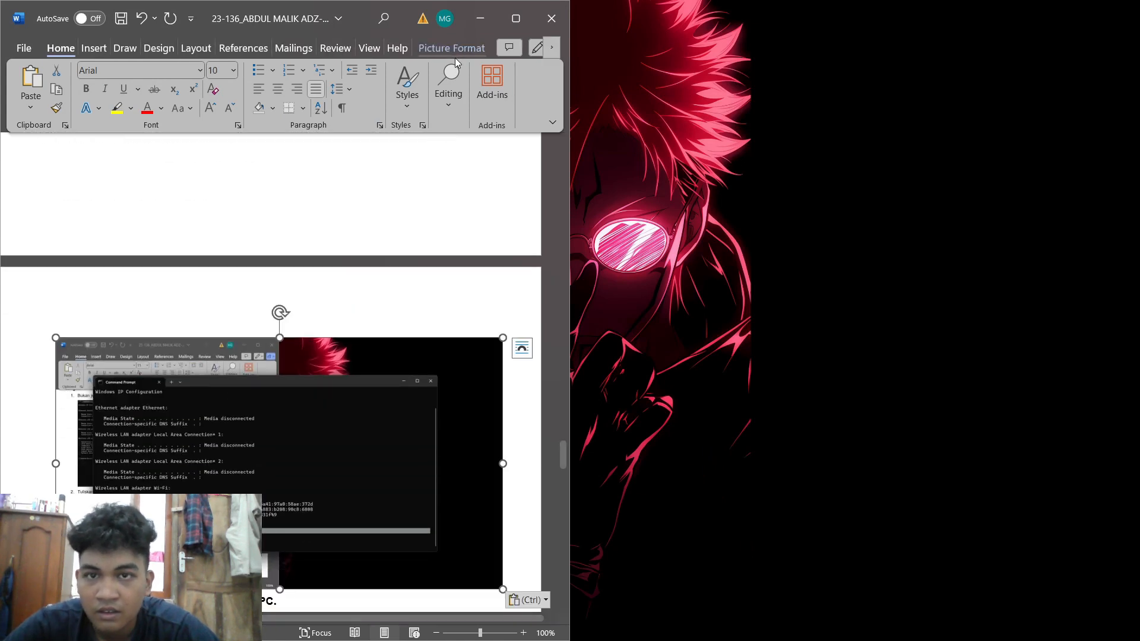
pyautogui.click(499, 104)
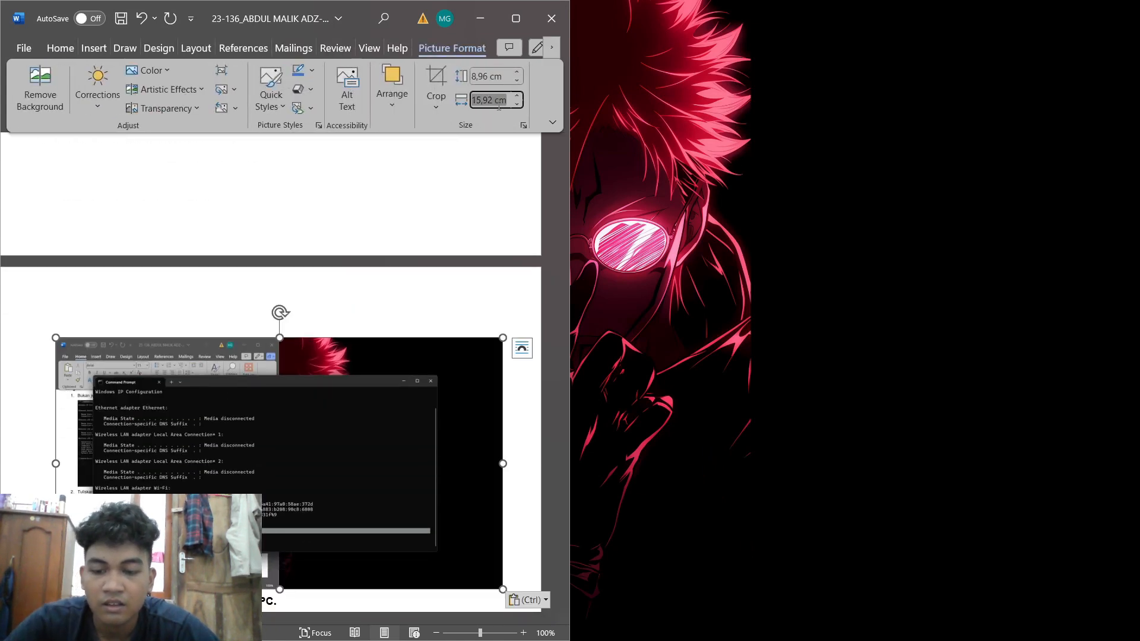
pyautogui.write('14')
pyautogui.press('Return')
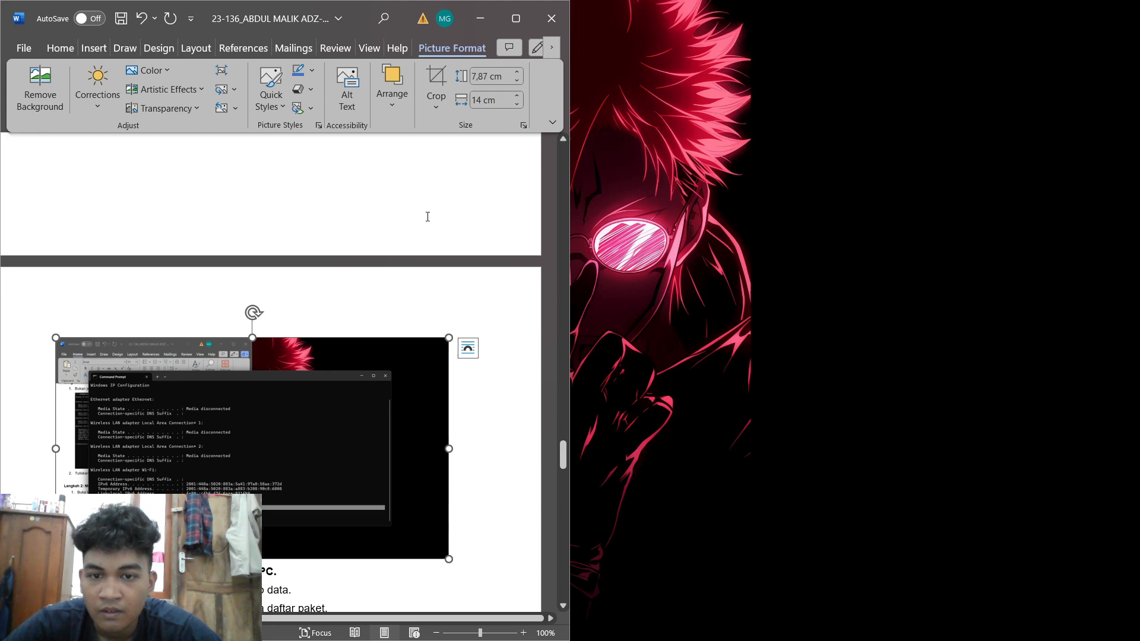
# Open Wireshark, maximize its window and start capturing traffic on the Wi-Fi interface.
pyautogui.scroll(5, 412, 244)
pyautogui.scroll(-7, 412, 244)
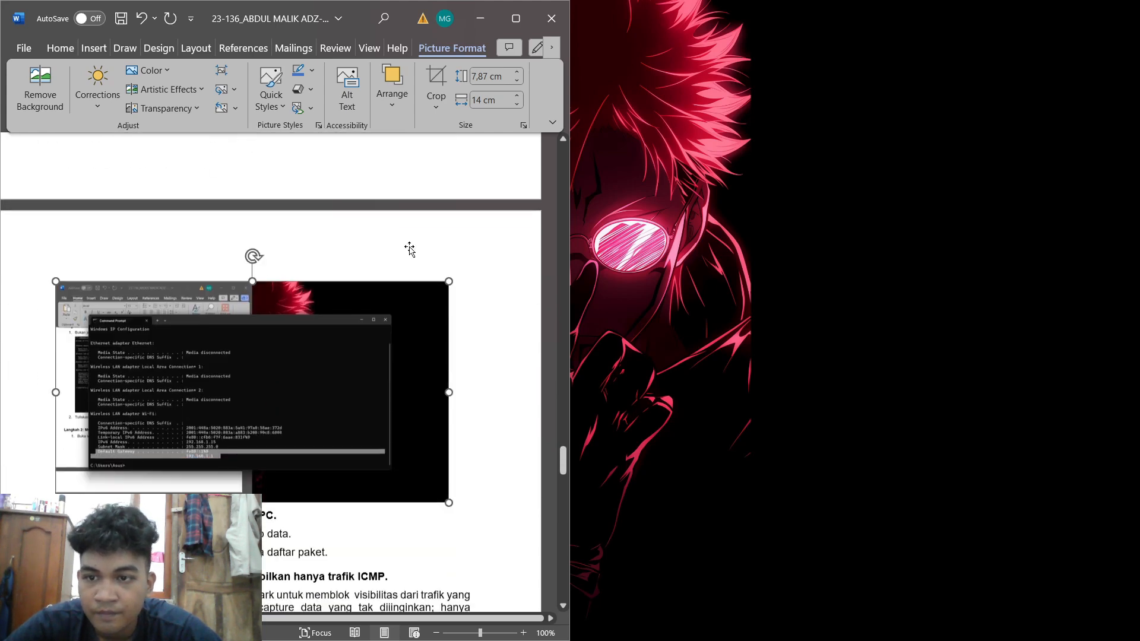
pyautogui.scroll(-4, 410, 249)
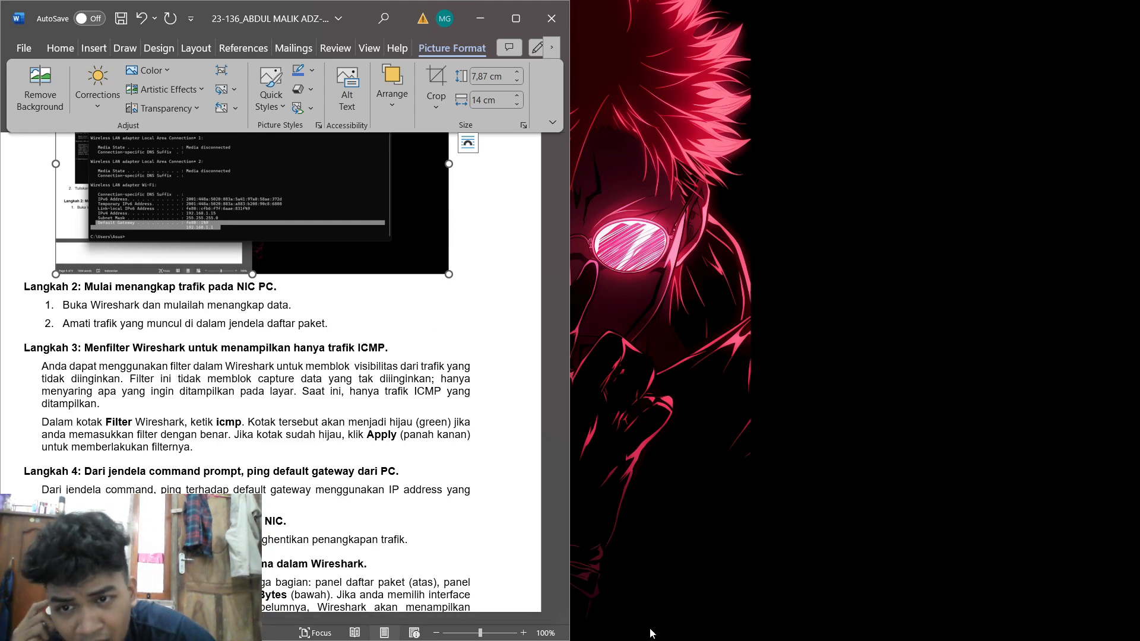
pyautogui.moveTo(650, 640)
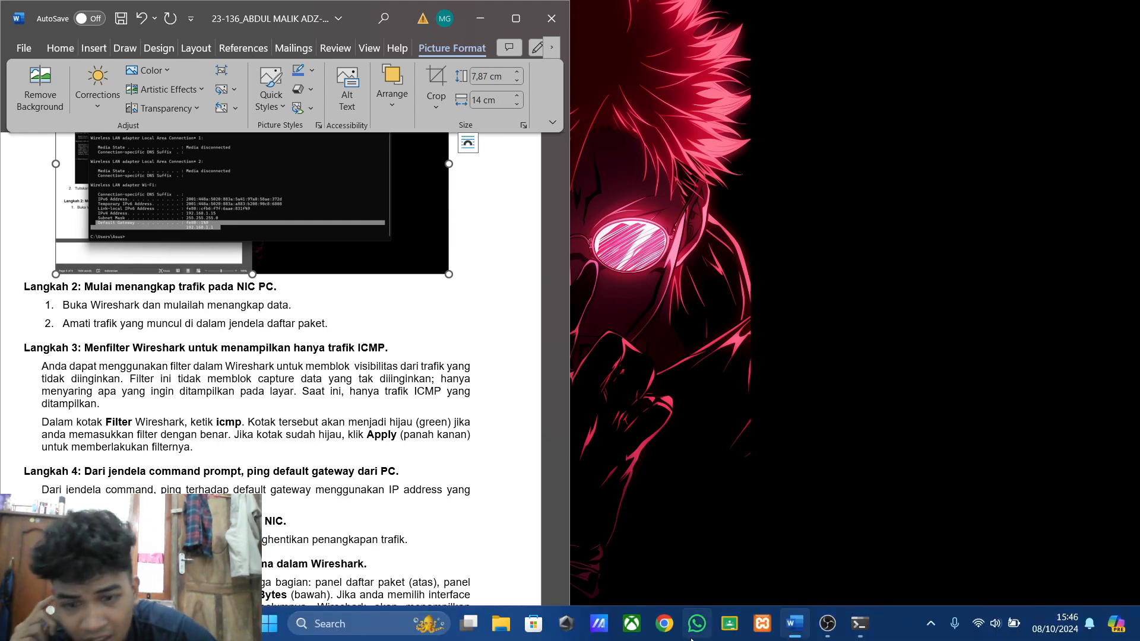
pyautogui.click(321, 624)
pyautogui.click(426, 178)
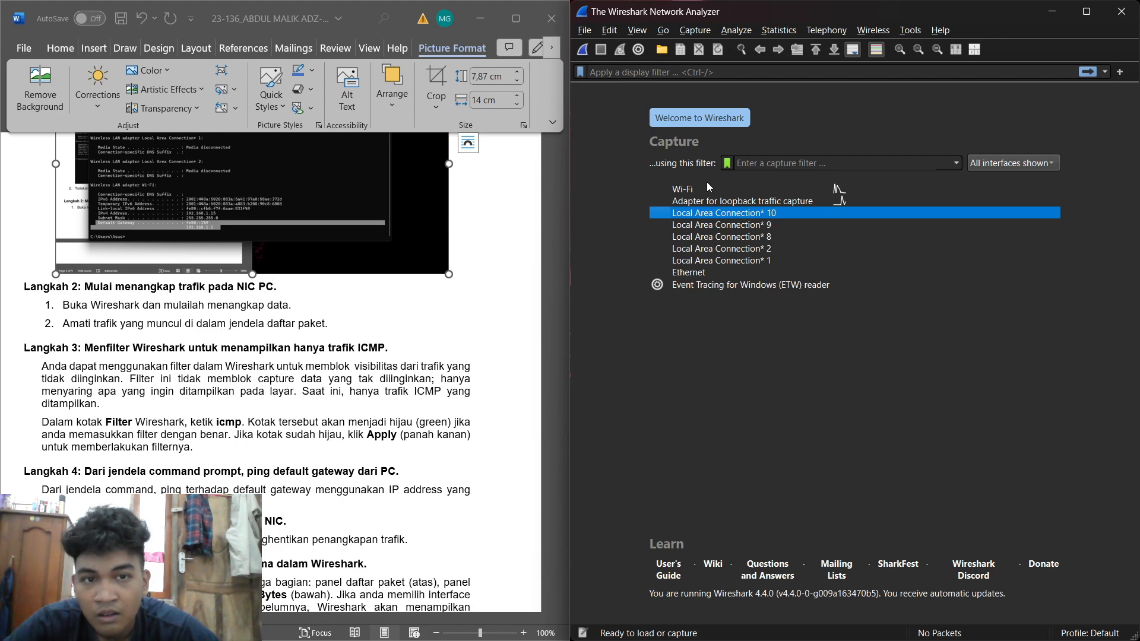
pyautogui.click(1086, 11)
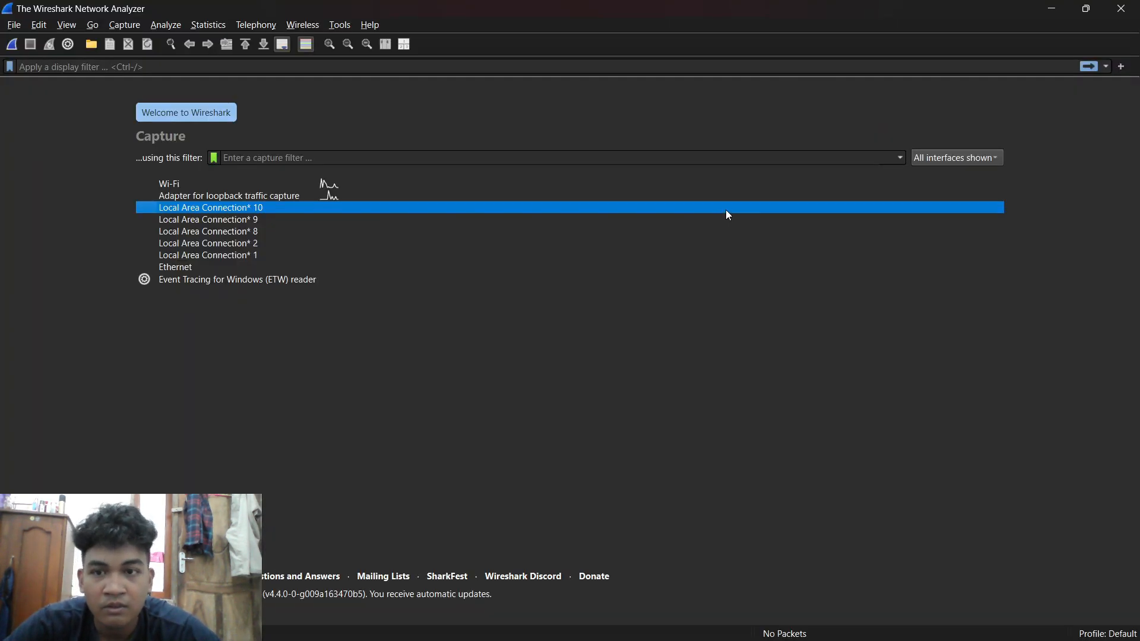
pyautogui.doubleClick(270, 184)
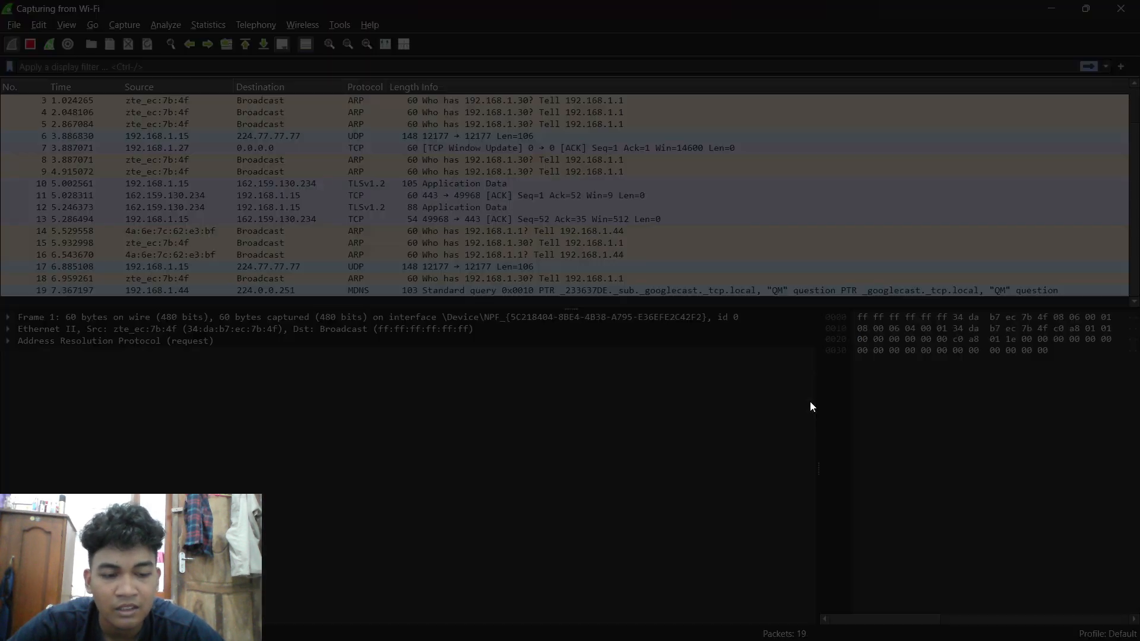
# Return to Word and paste the Wireshark capture screenshot on a new unnumbered line below item 2 of Langkah 2.
pyautogui.click(1050, 9)
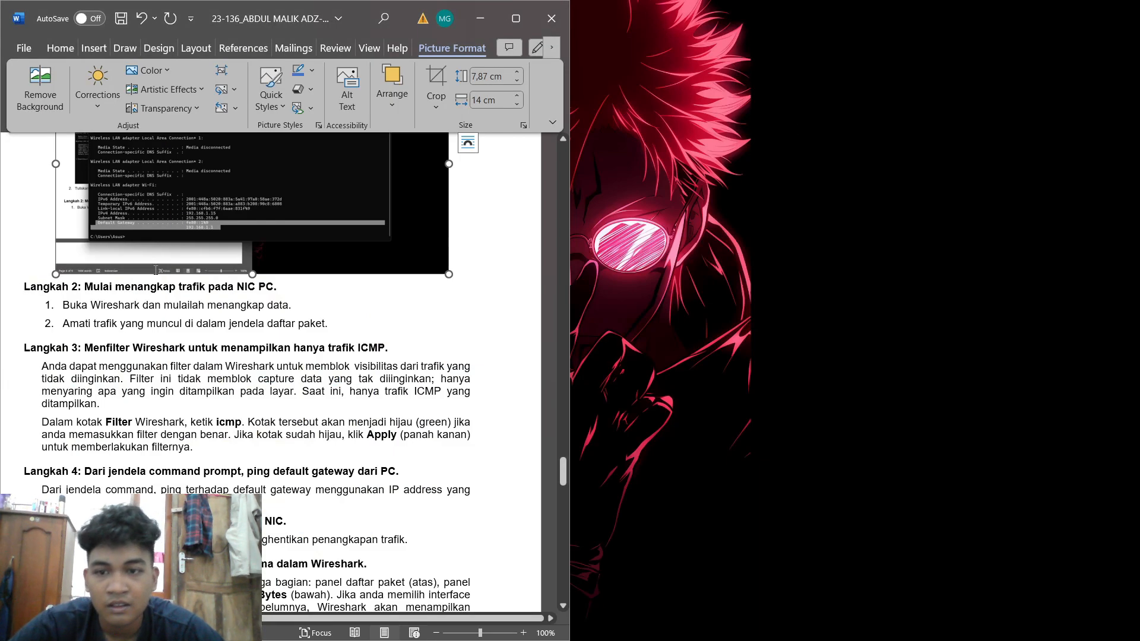
pyautogui.click(309, 308)
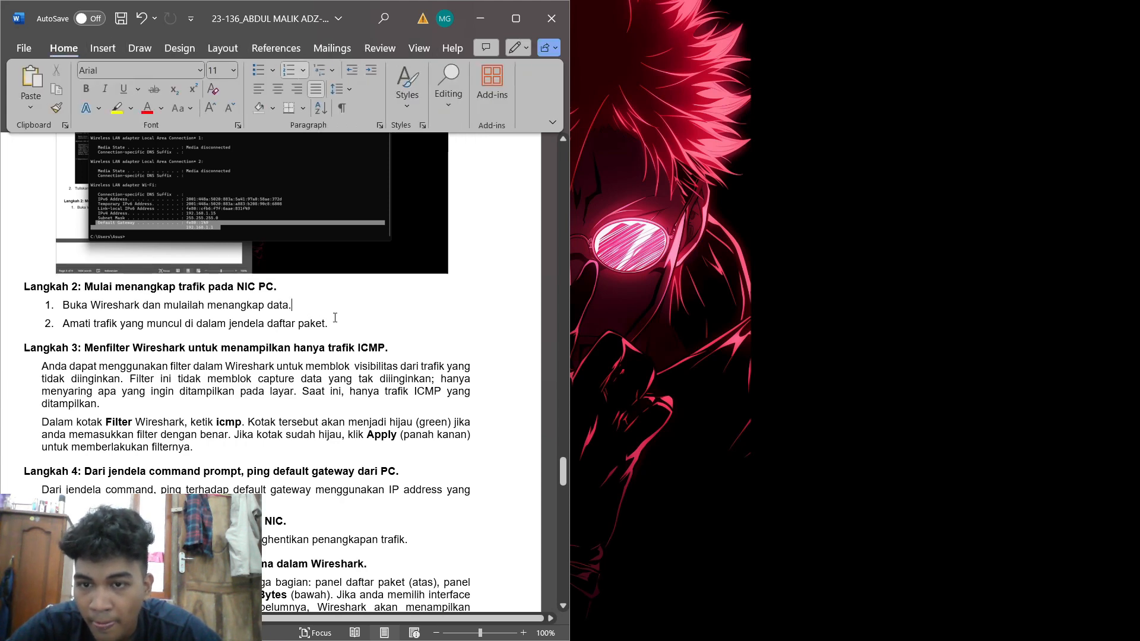
pyautogui.click(337, 321)
pyautogui.press('Return')
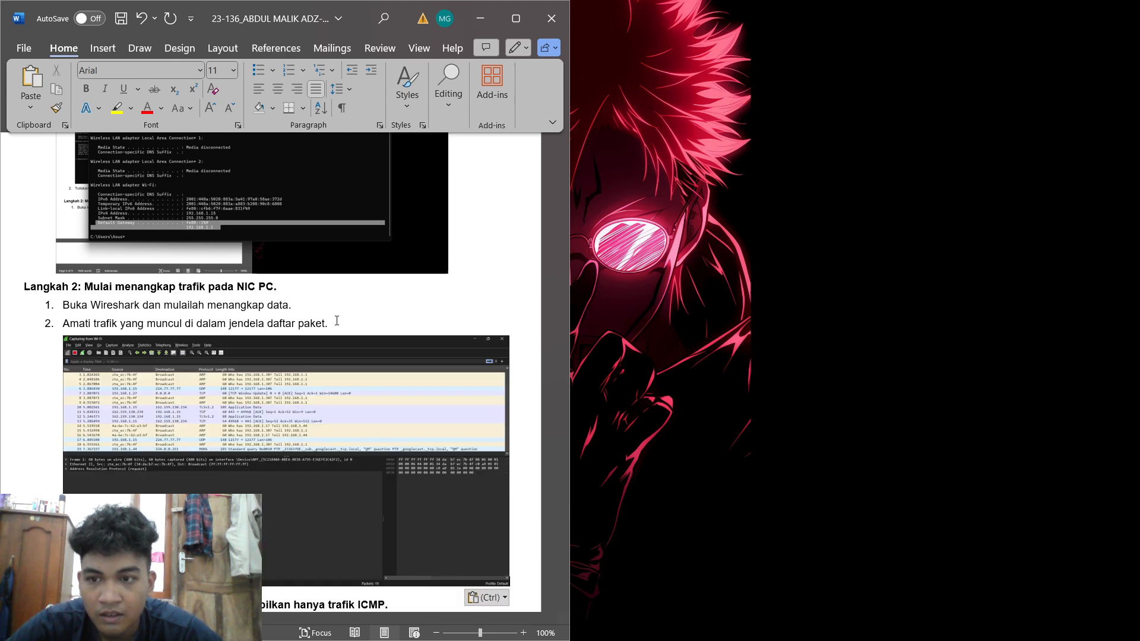
pyautogui.hotkey('ctrl', 'v')
# Set the pasted Wireshark screenshot's width to 13 cm.
pyautogui.scroll(-4, 336, 319)
pyautogui.click(339, 320)
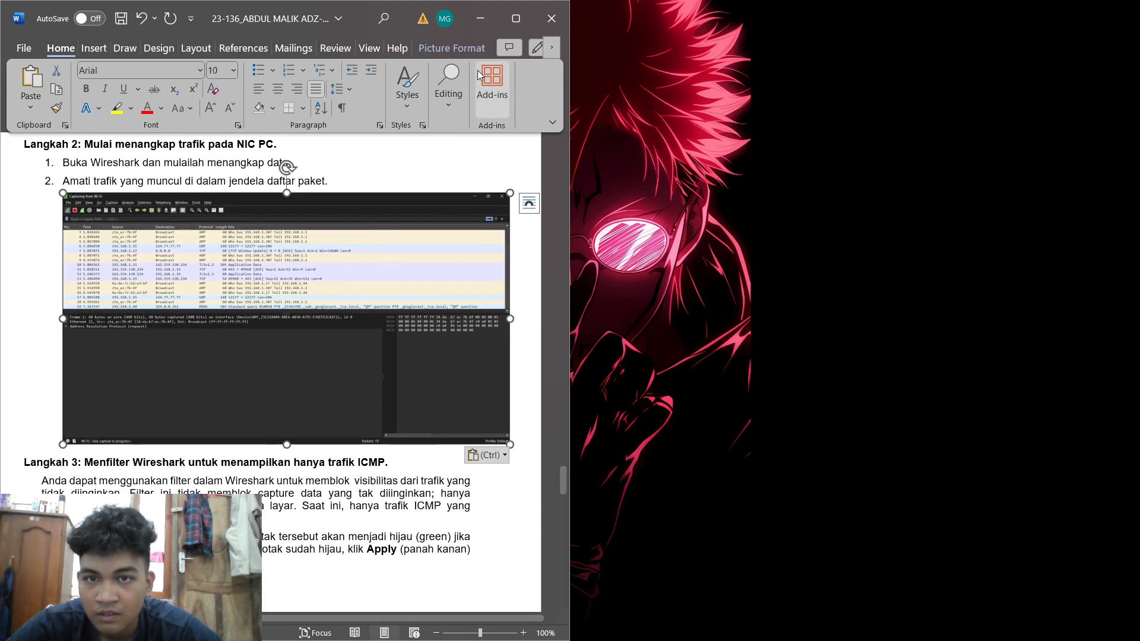
pyautogui.click(464, 51)
pyautogui.click(496, 99)
pyautogui.write('13')
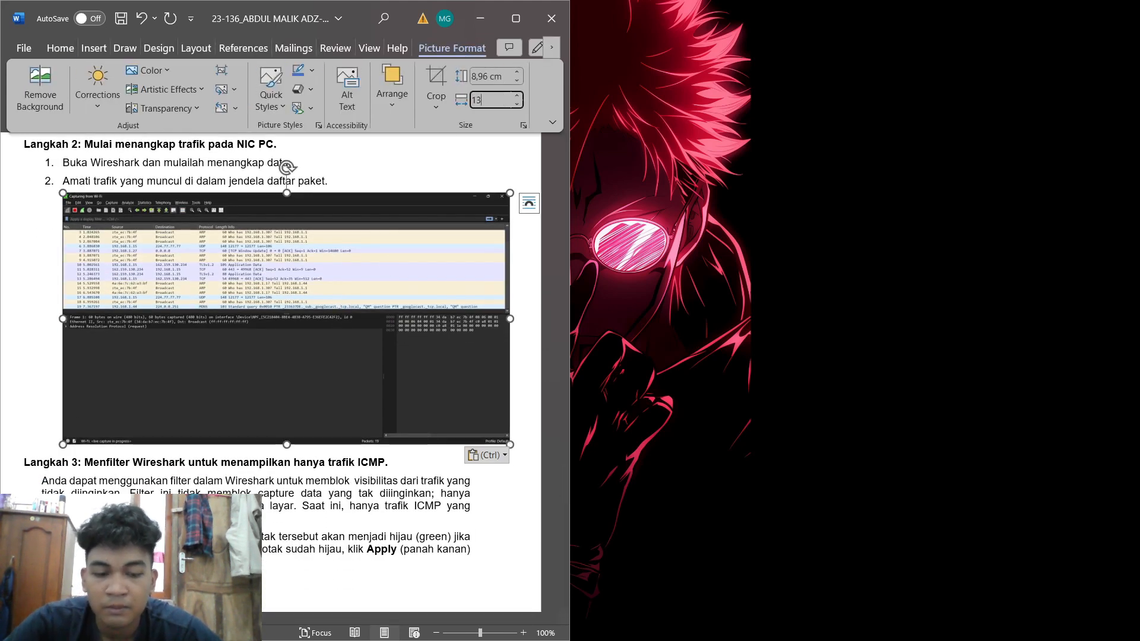
pyautogui.press('Return')
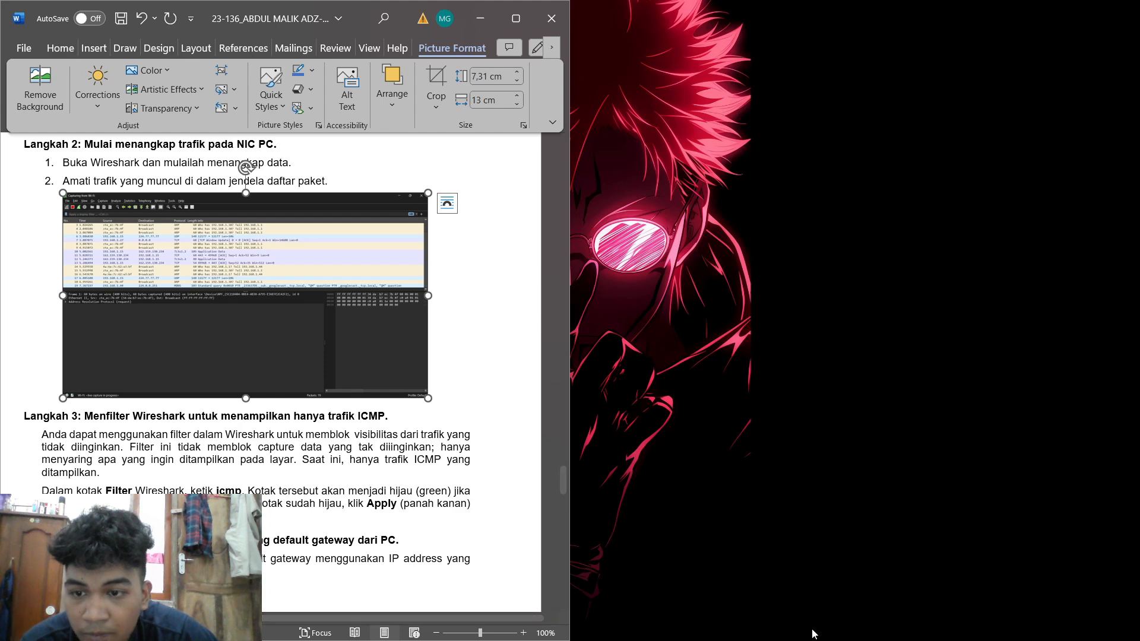
# Switch to Wireshark and apply the display filter icmp to the running Wi-Fi capture.
pyautogui.click(860, 623)
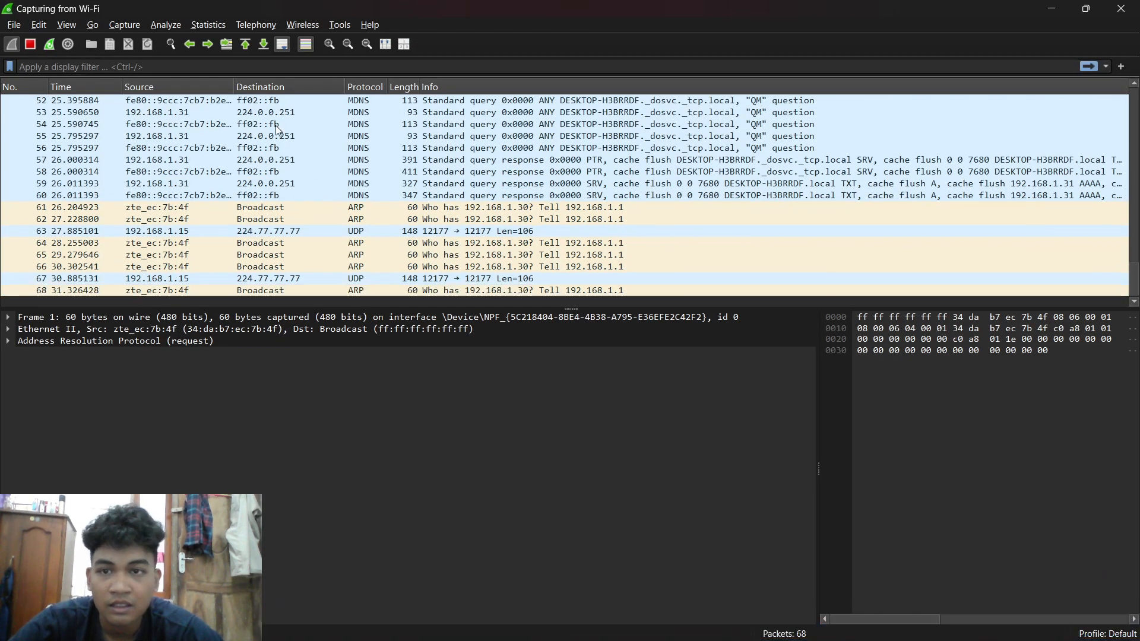
pyautogui.click(238, 67)
pyautogui.write('i')
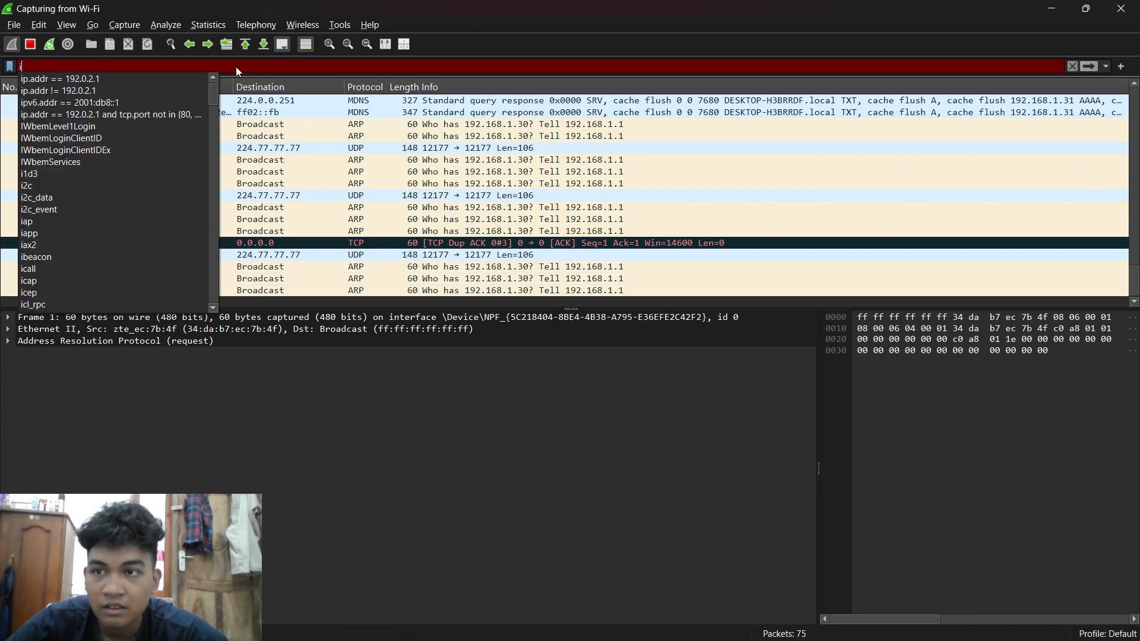
pyautogui.write('cmp')
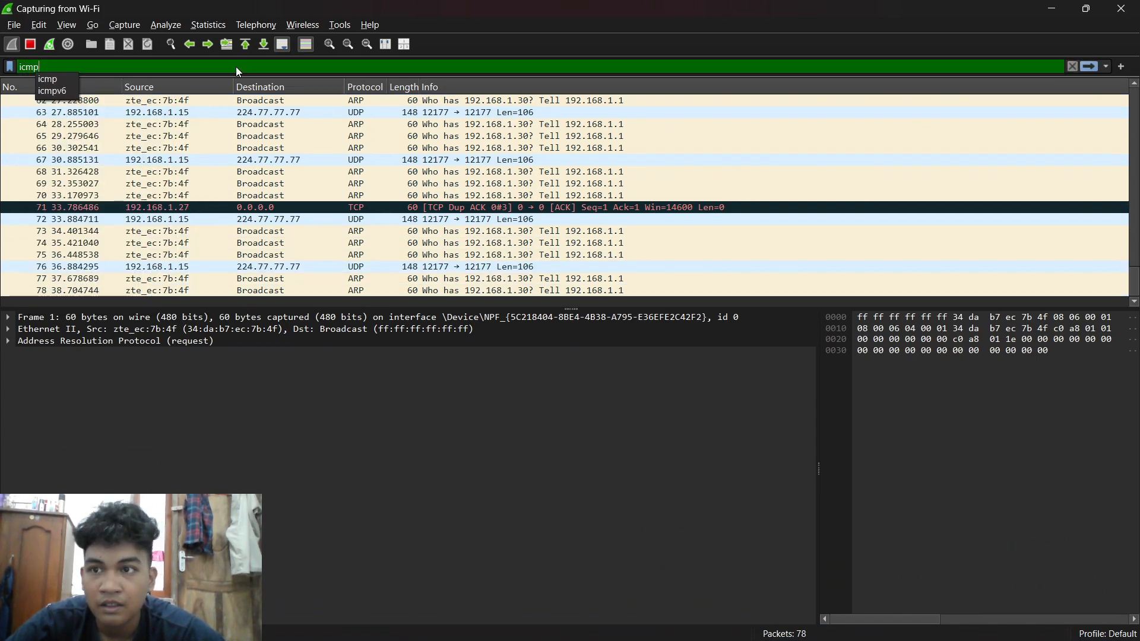
pyautogui.press('Return')
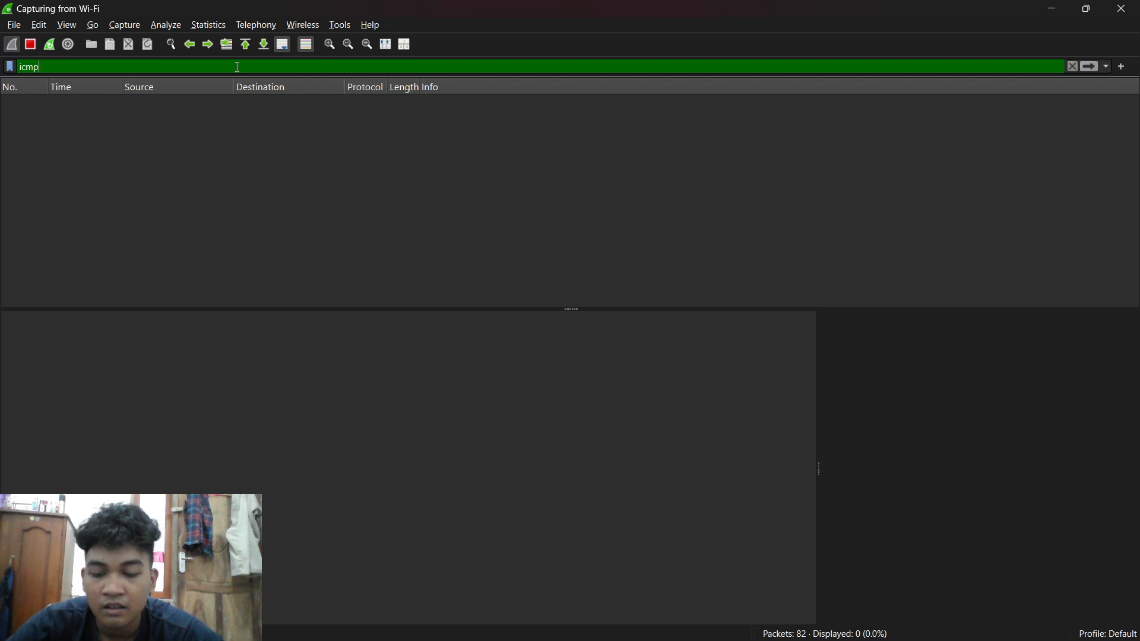
pyautogui.press('Return')
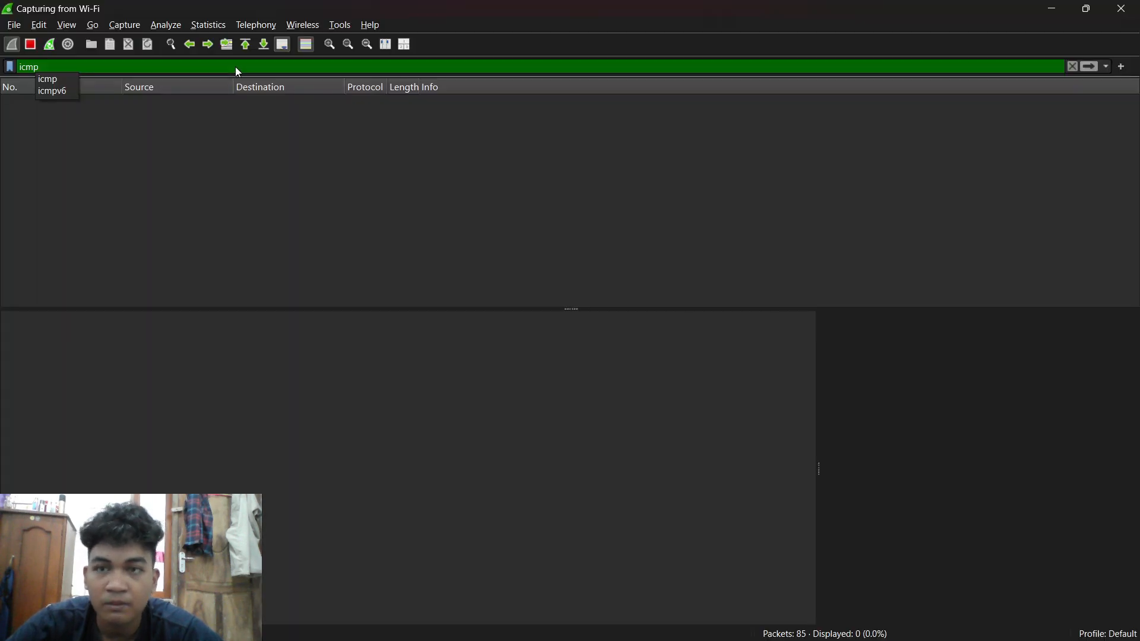
# Return to Word and paste the icmp filter screenshot on a new line below the Langkah 3 text.
pyautogui.click(1051, 9)
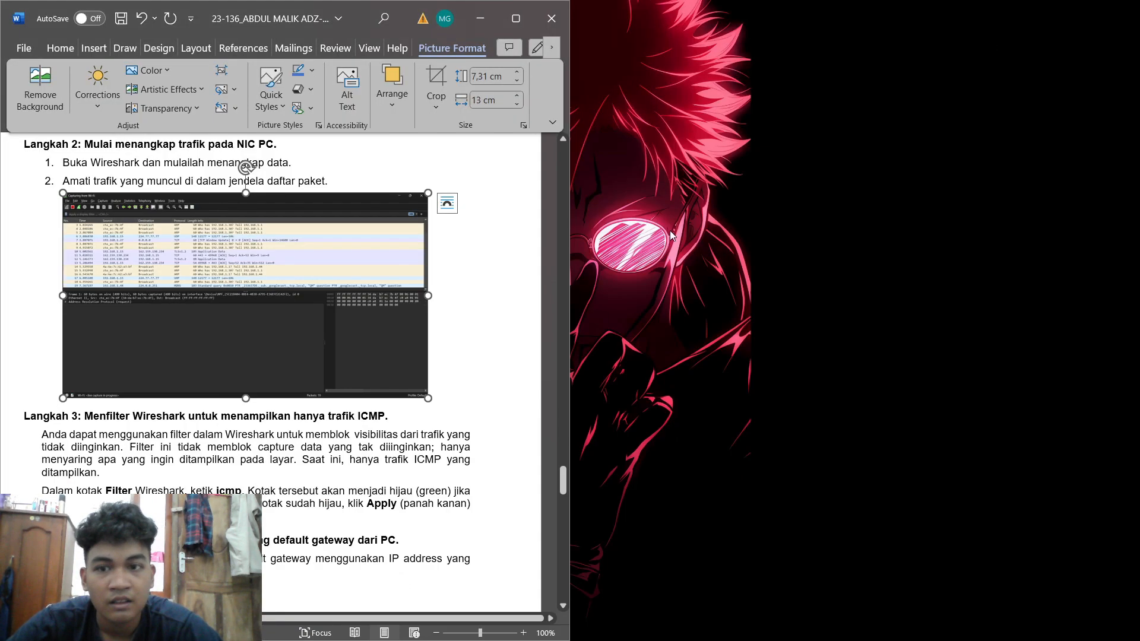
pyautogui.scroll(-3, 375, 434)
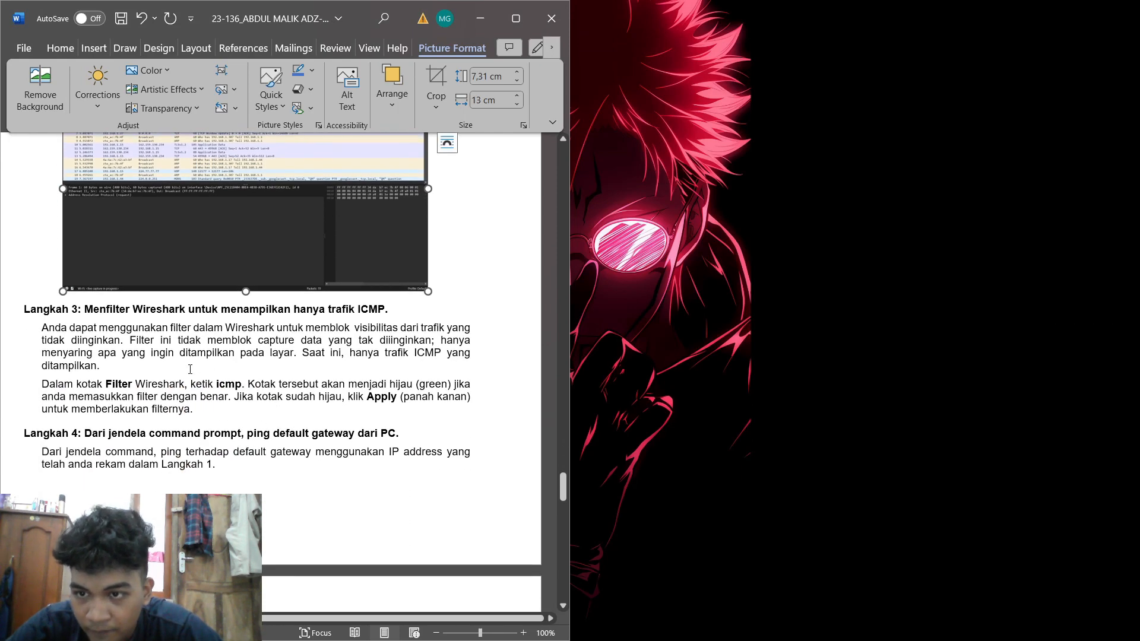
pyautogui.click(225, 425)
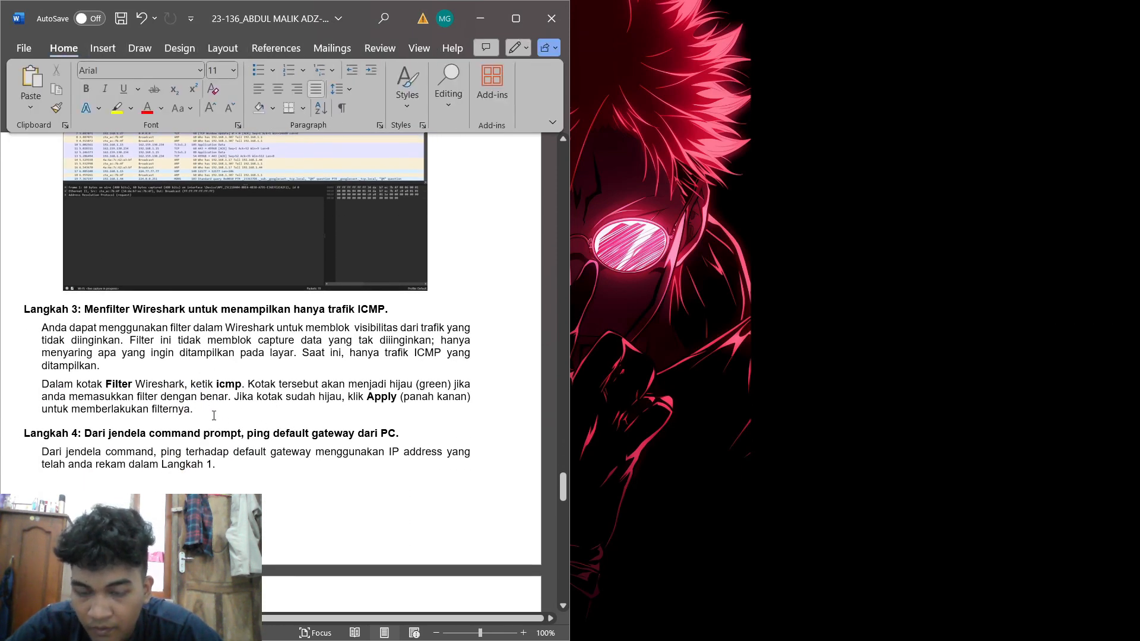
pyautogui.press('Return')
pyautogui.hotkey('ctrl', 'v')
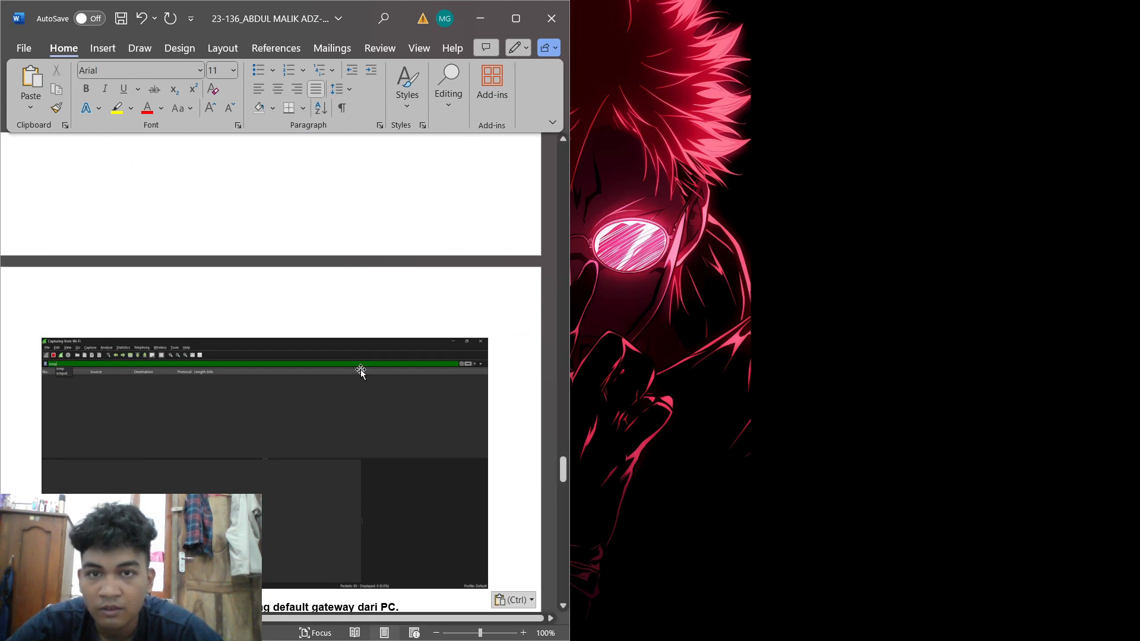
# Set the width of the pasted icmp filter screenshot to 14 cm.
pyautogui.click(359, 371)
pyautogui.click(492, 99)
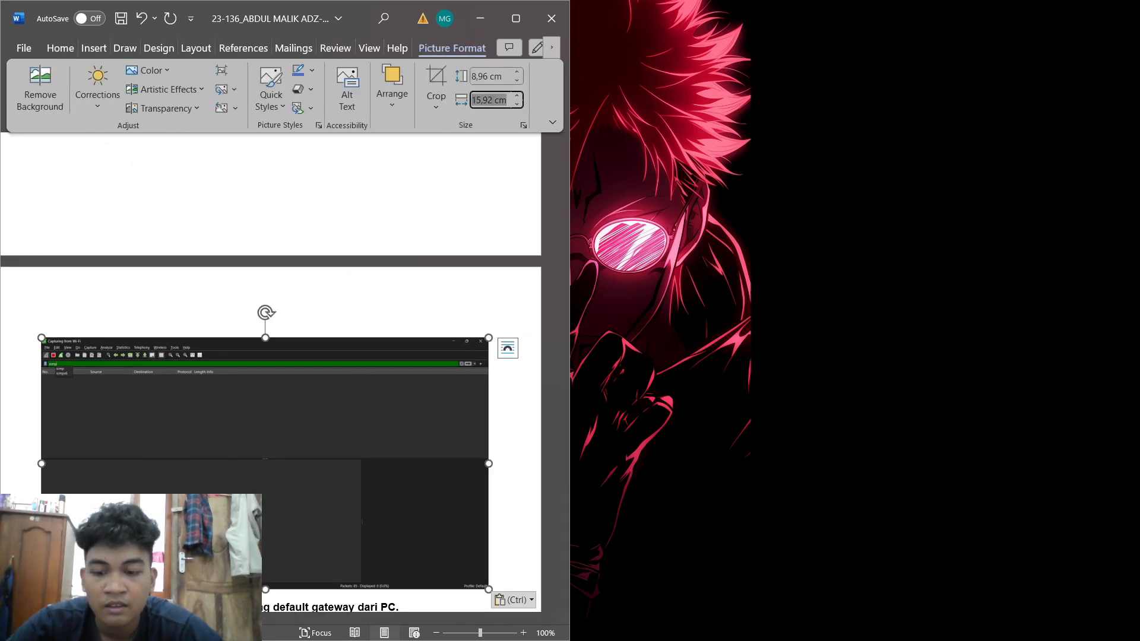
pyautogui.write('134')
pyautogui.press('Return')
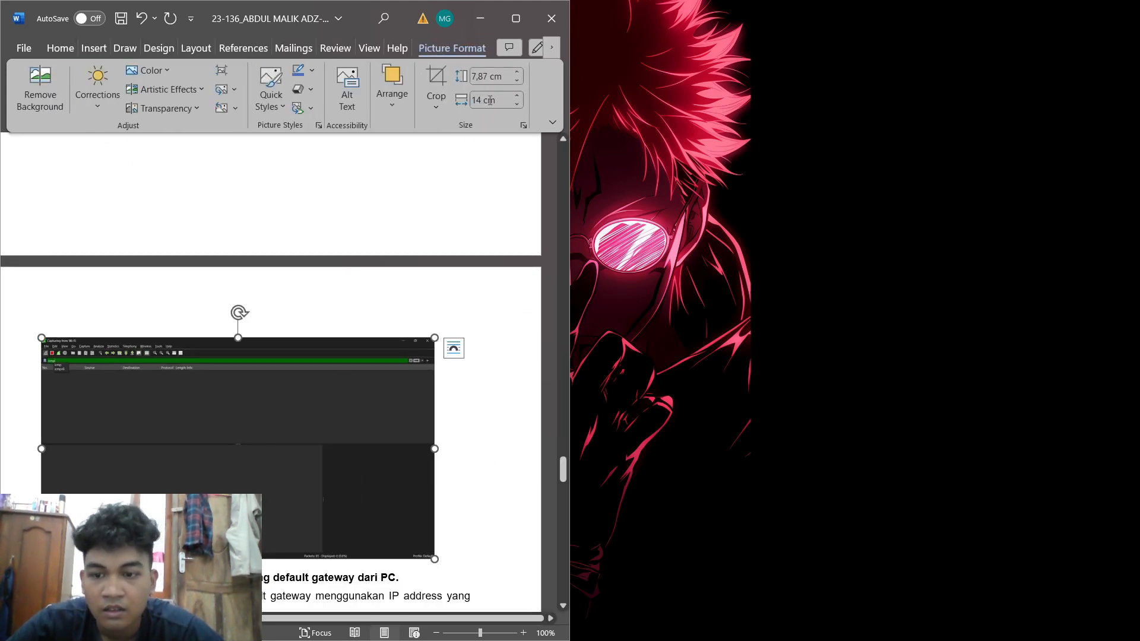
# Switch to Command Prompt, copy the IPv4 default gateway address and ping 192.168.1.1.
pyautogui.scroll(-5, 344, 279)
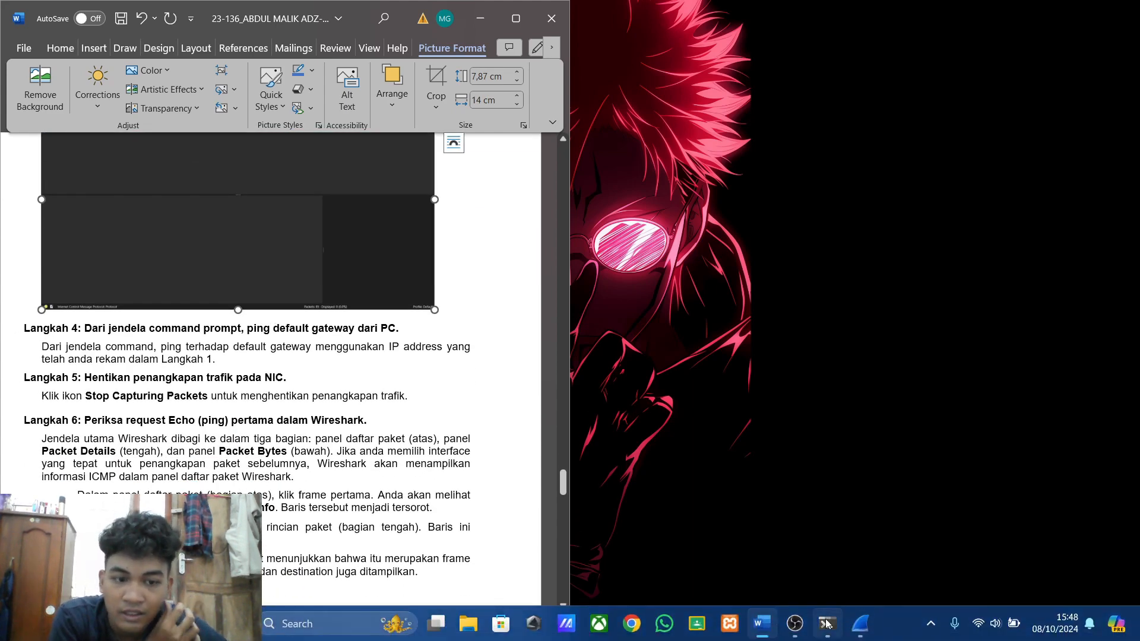
pyautogui.click(826, 623)
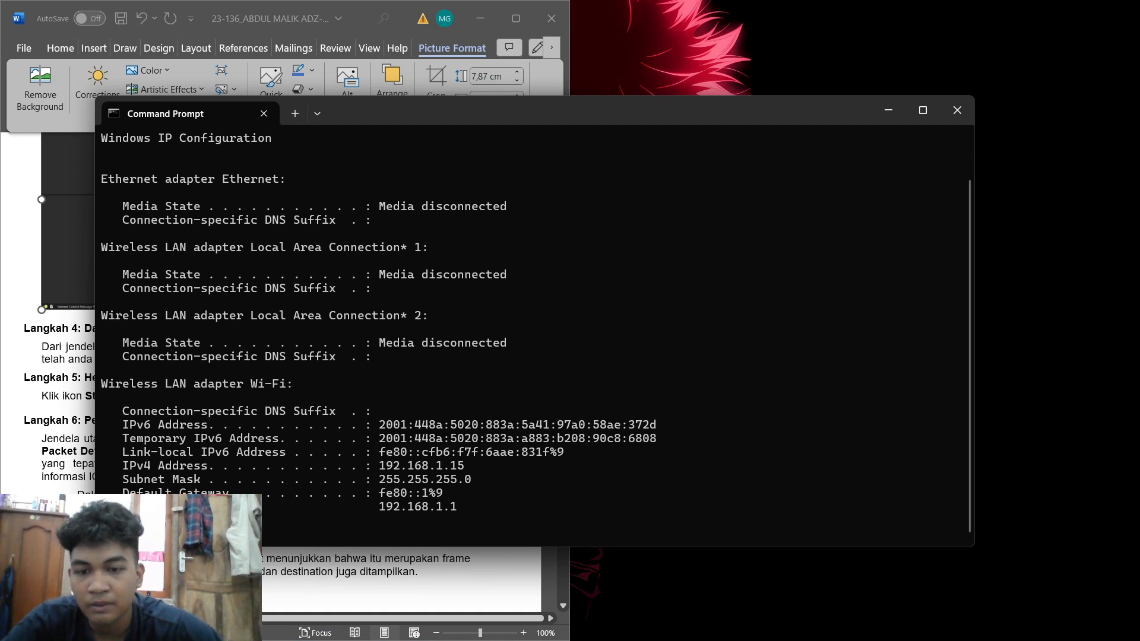
pyautogui.moveTo(382, 513); pyautogui.dragTo(455, 506)
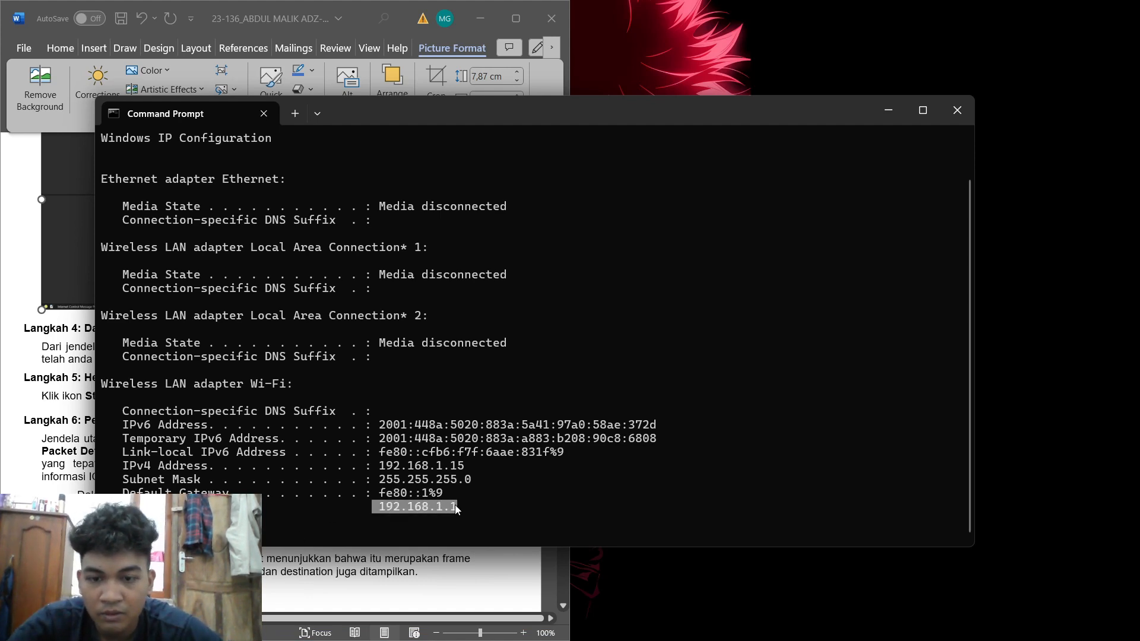
pyautogui.hotkey('ctrl', 'c')
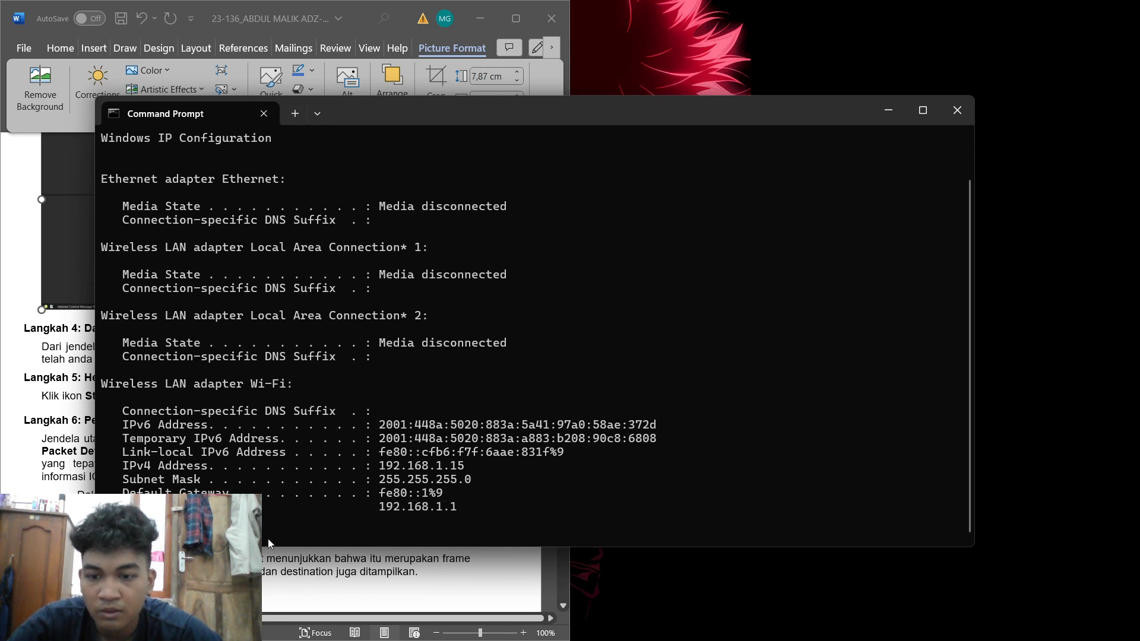
pyautogui.hotkey('ctrl', 'v')
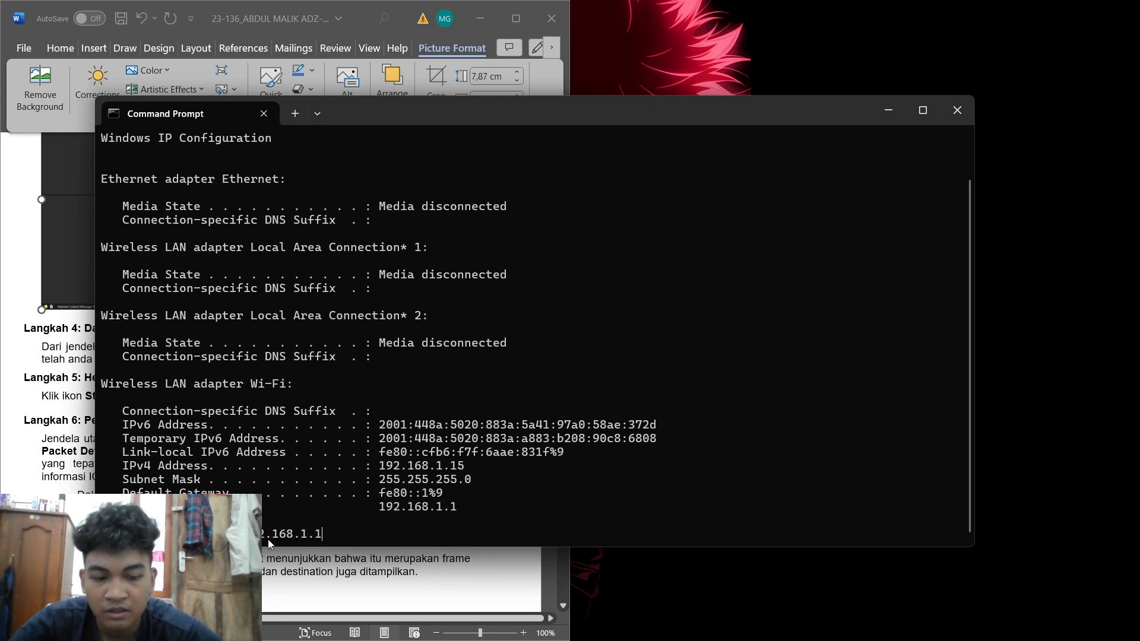
pyautogui.press('Return')
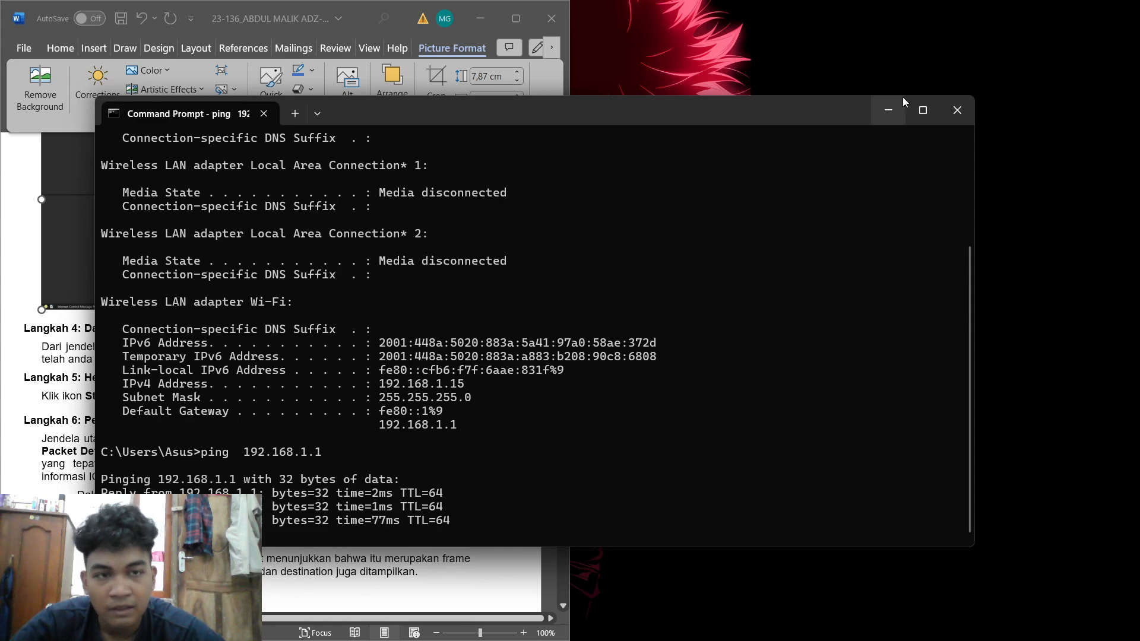
# Check the ICMP packets captured in Wireshark, then minimize its window.
pyautogui.click(889, 110)
pyautogui.click(855, 623)
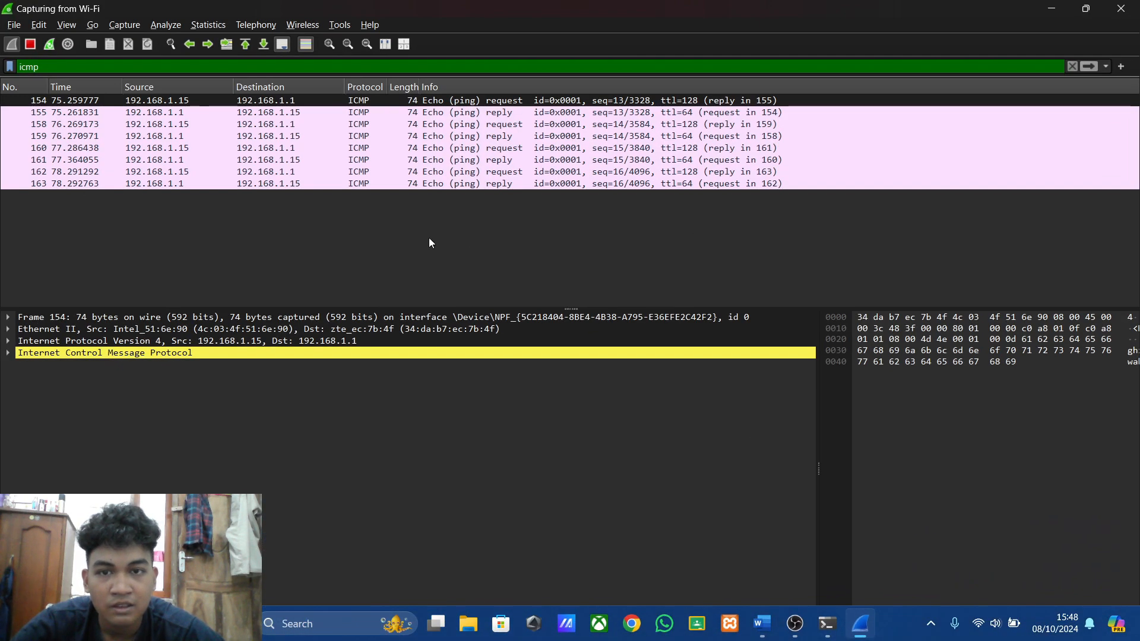
pyautogui.click(1051, 8)
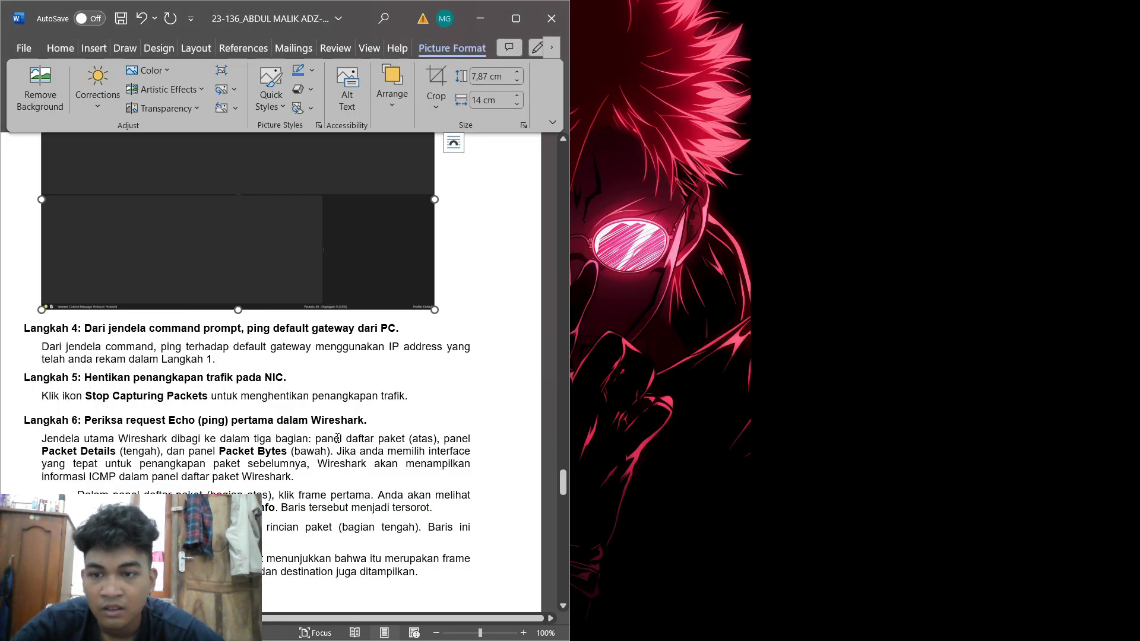
# Bring up Command Prompt and highlight the ping command with its complete output.
pyautogui.moveTo(853, 634)
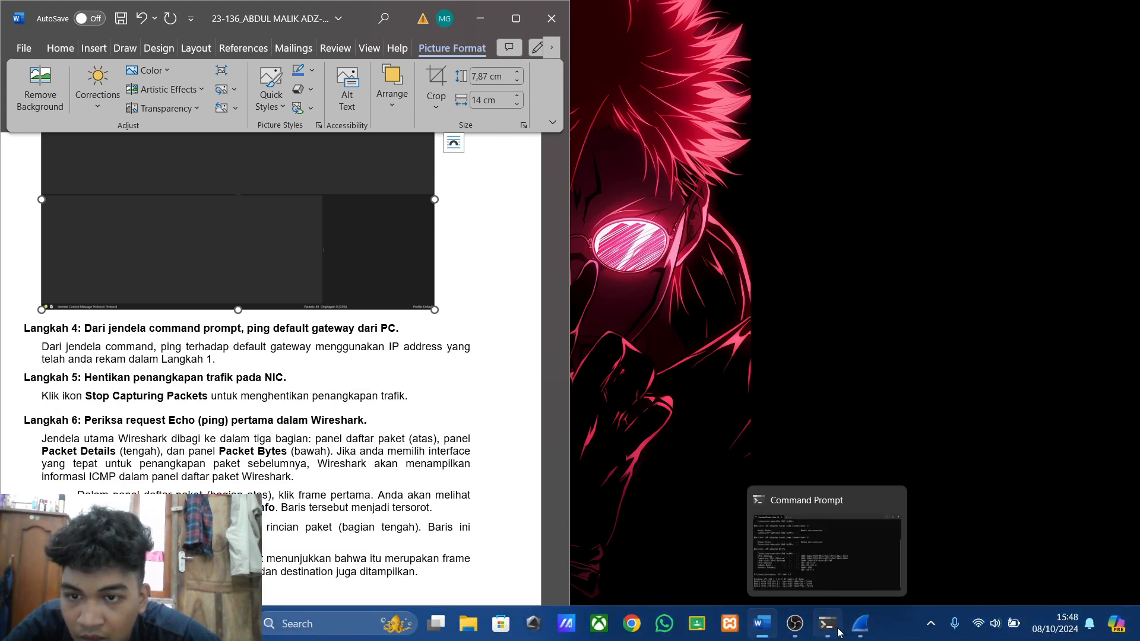
pyautogui.click(833, 629)
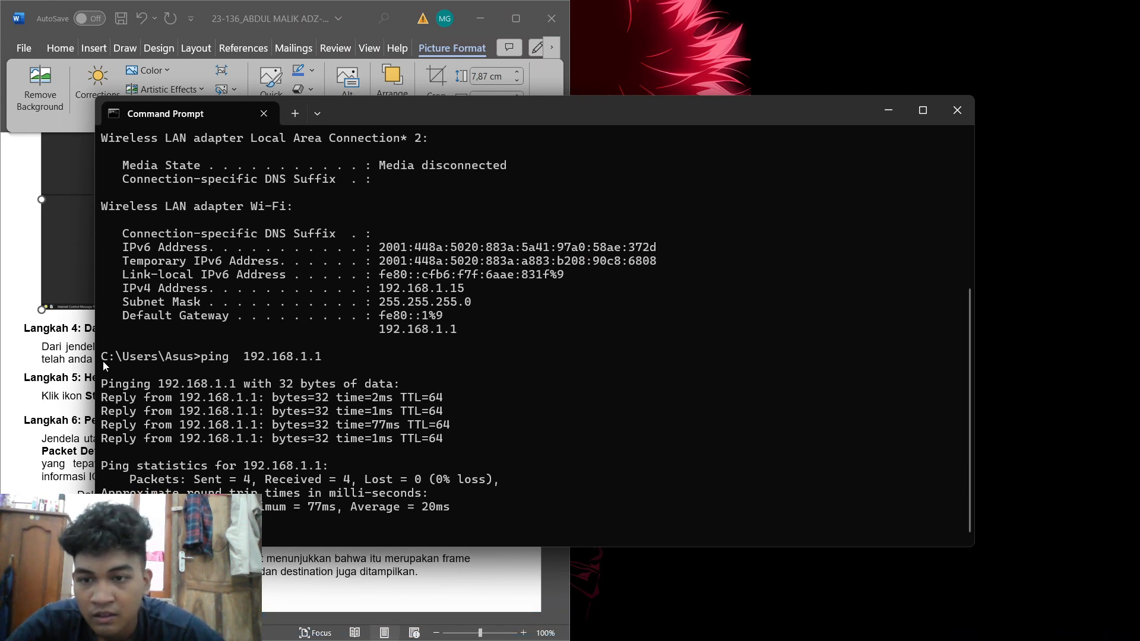
pyautogui.moveTo(102, 357); pyautogui.dragTo(451, 511)
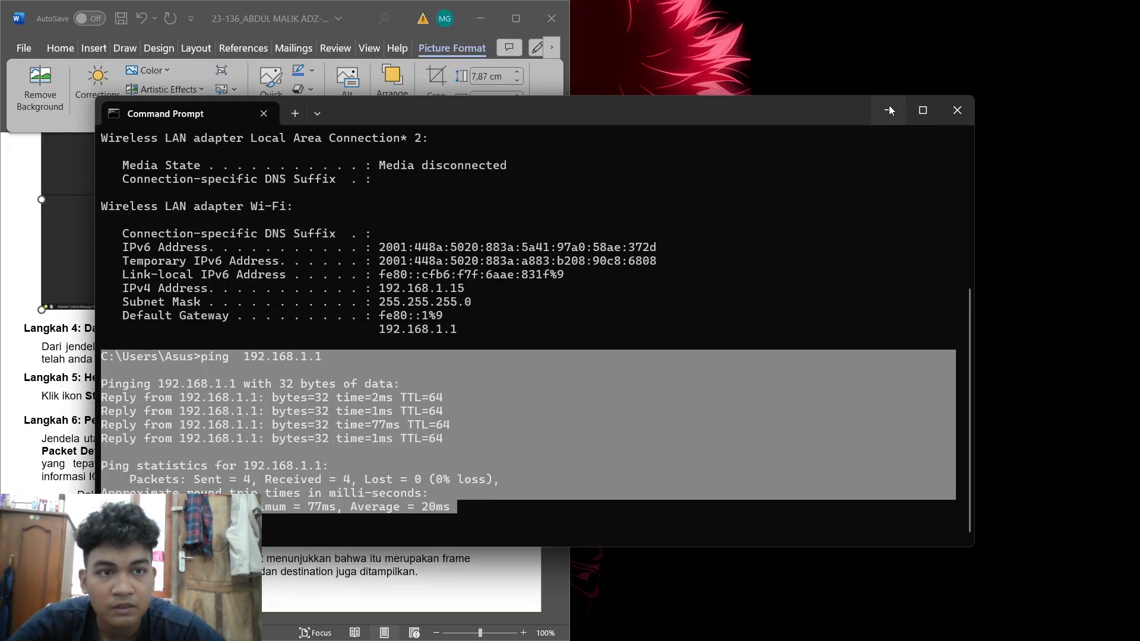
# Return to Word and paste the ping screenshot on a new line below the Langkah 4 text.
pyautogui.click(889, 111)
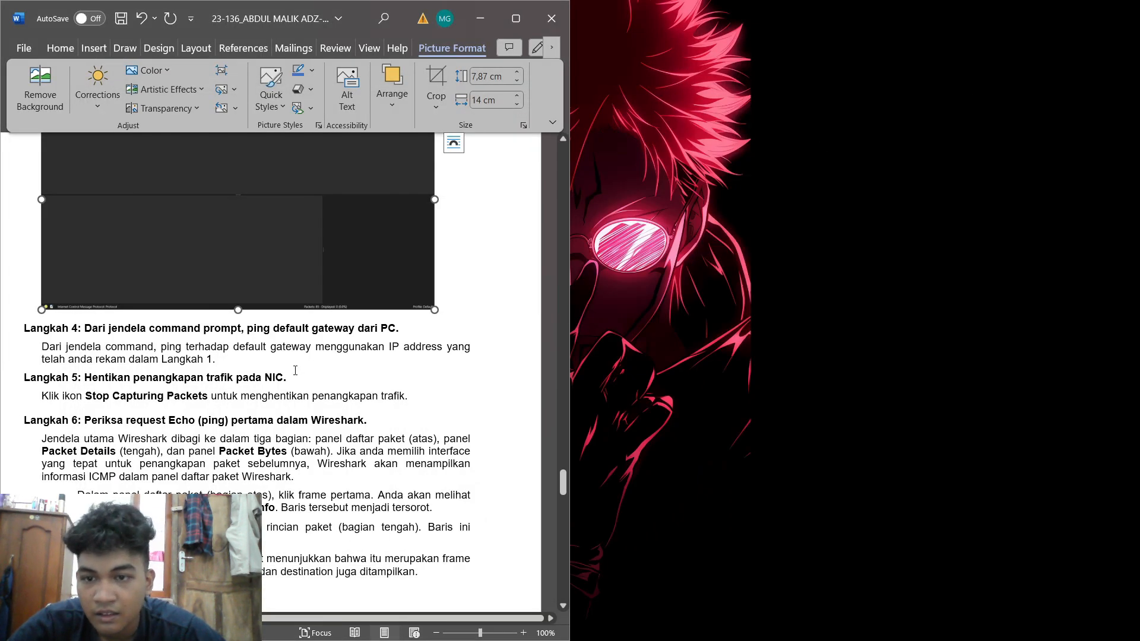
pyautogui.click(251, 365)
pyautogui.press('Return')
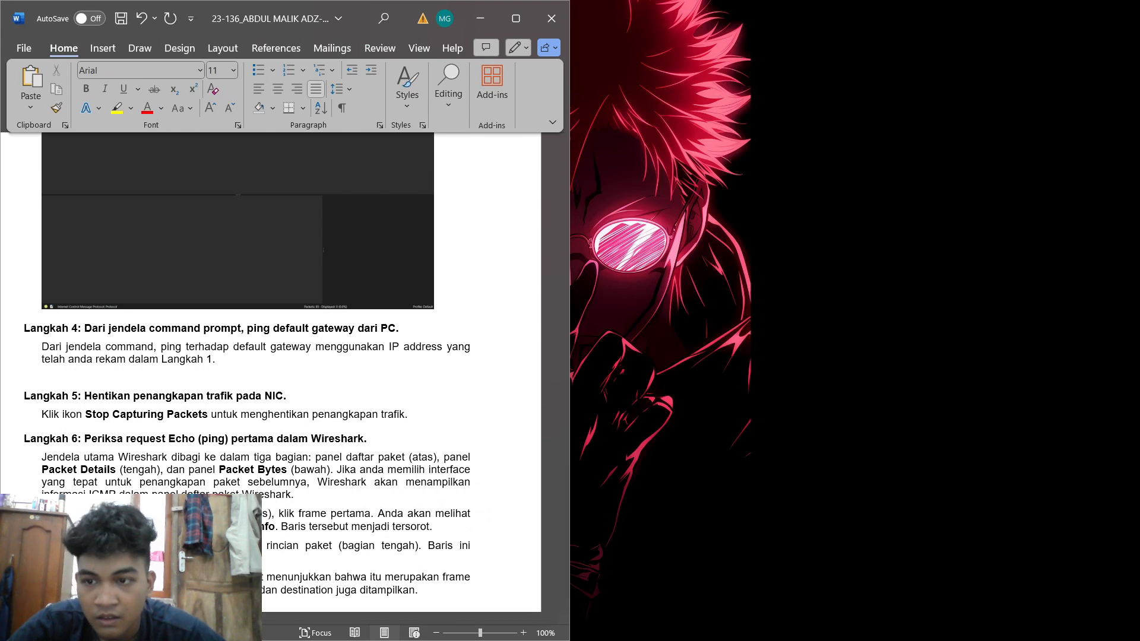
pyautogui.hotkey('ctrl', 'v')
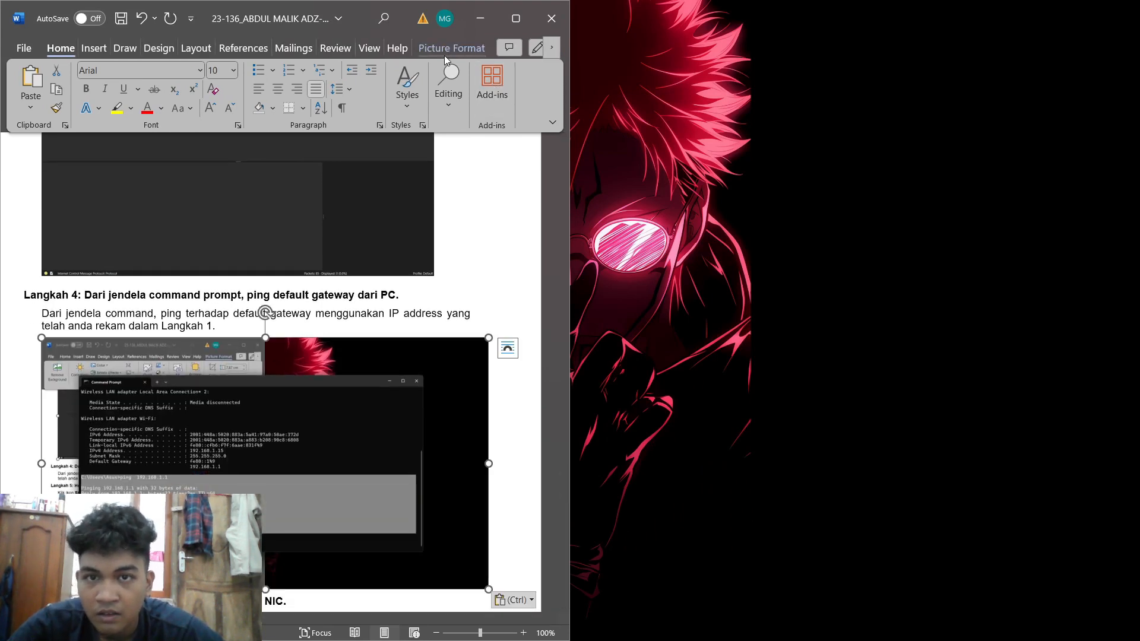
# Set the width of the pasted ping screenshot to 14 cm.
pyautogui.click(487, 106)
pyautogui.write('14')
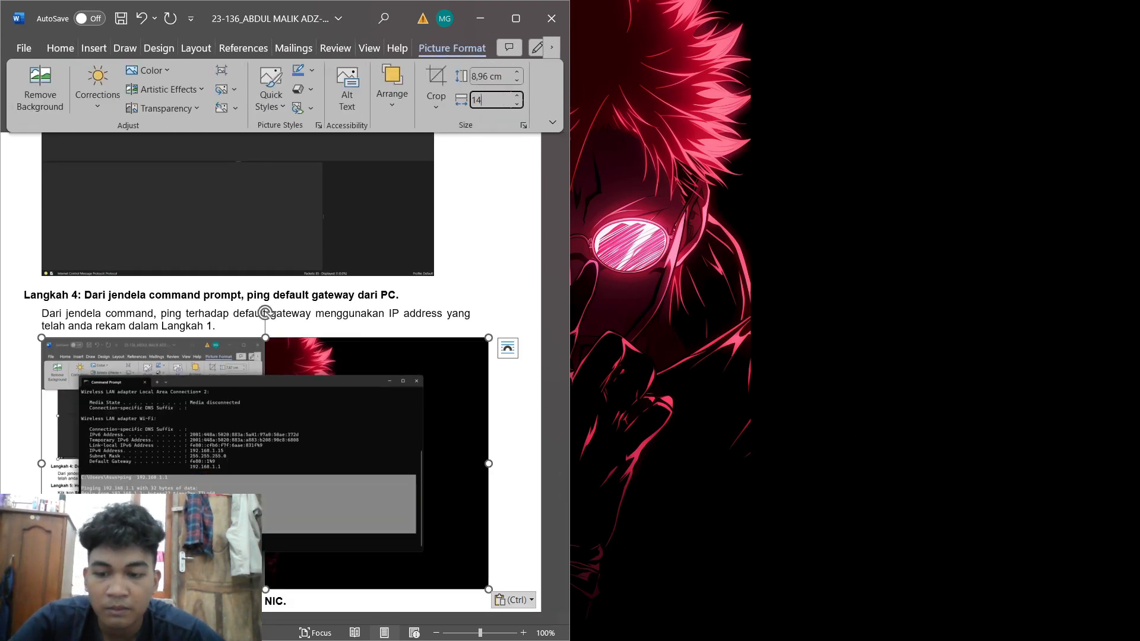
pyautogui.press('Return')
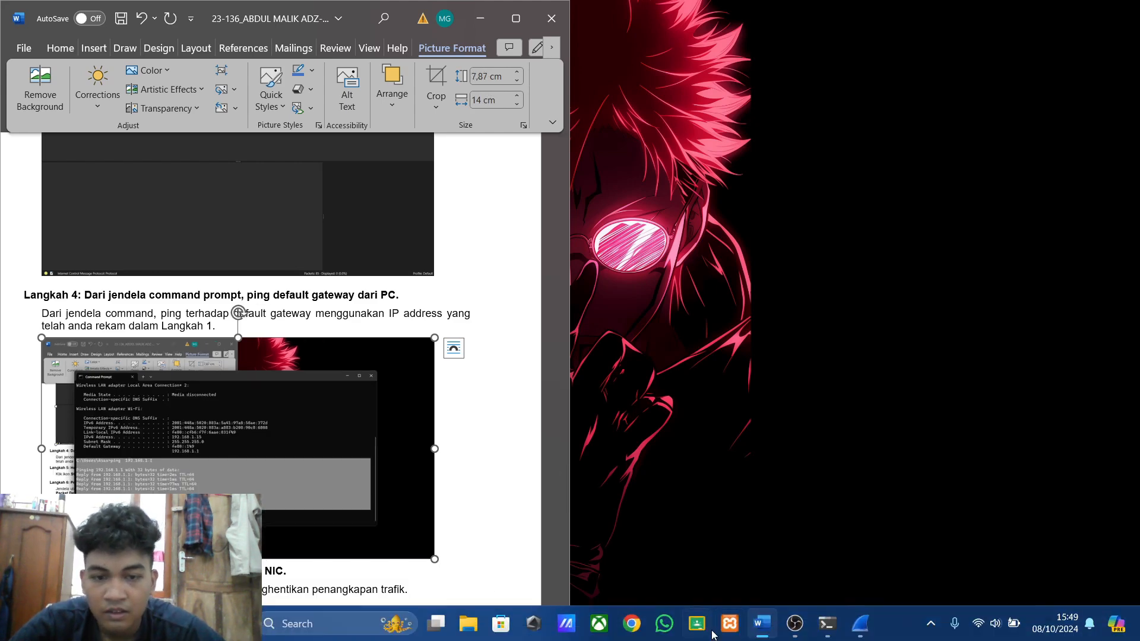
# Switch to OBS, move the Video Capture Device 2 source to the lower middle of the preview, and minimize OBS.
pyautogui.click(795, 623)
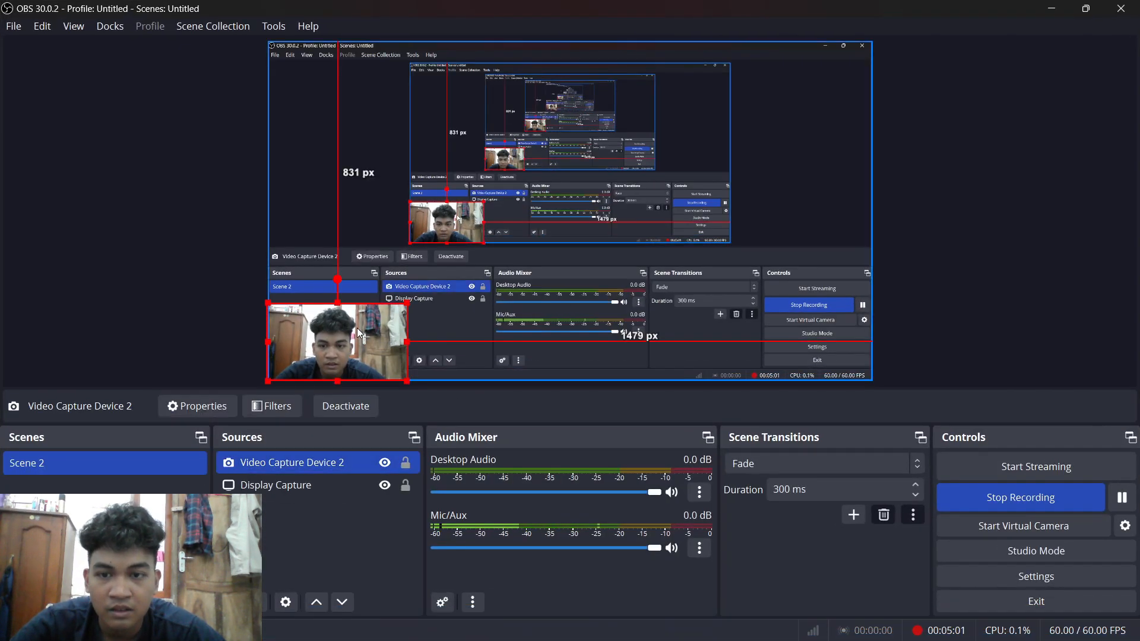
pyautogui.moveTo(358, 327); pyautogui.dragTo(592, 330)
pyautogui.click(1048, 11)
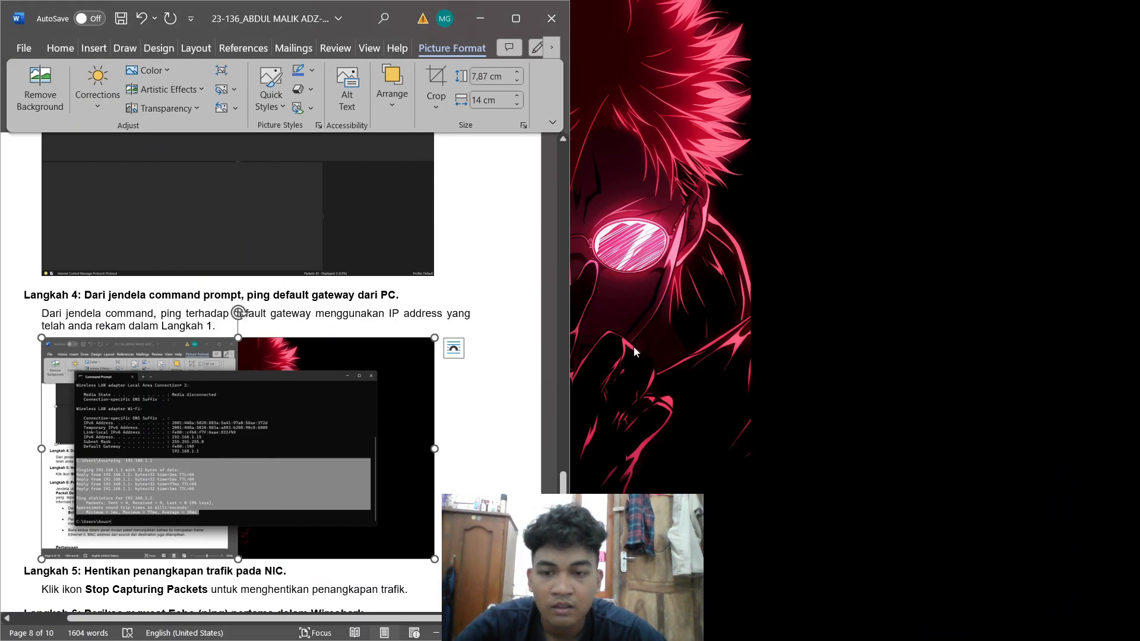
# Read Langkah 5 in Word, switch to Wireshark and stop the running Wi-Fi capture.
pyautogui.scroll(-3, 376, 451)
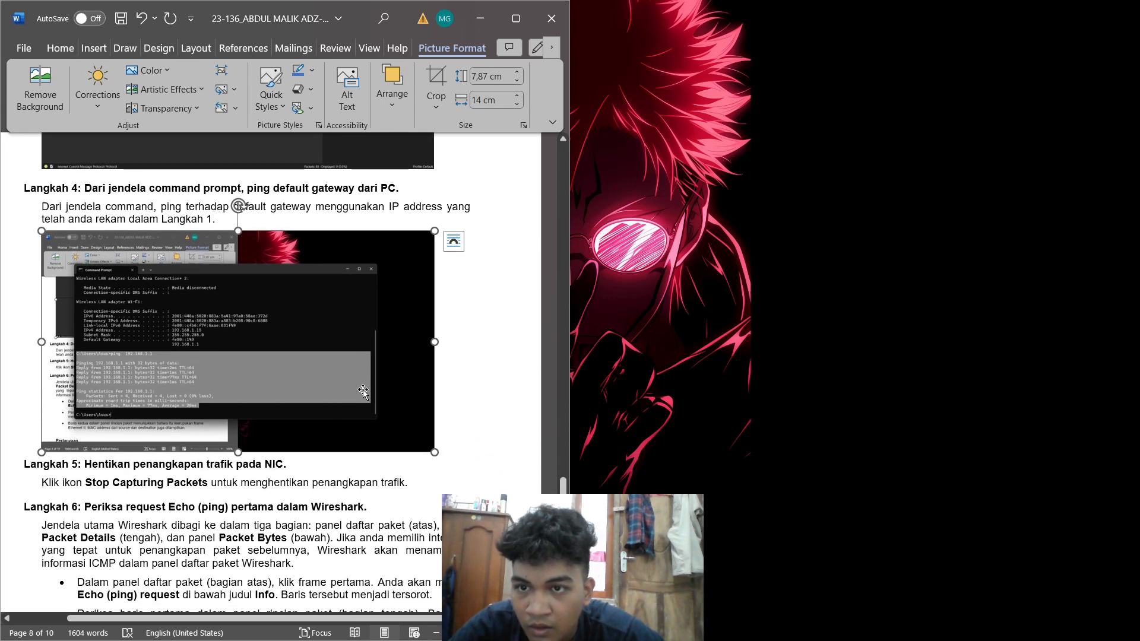
pyautogui.scroll(-3, 363, 392)
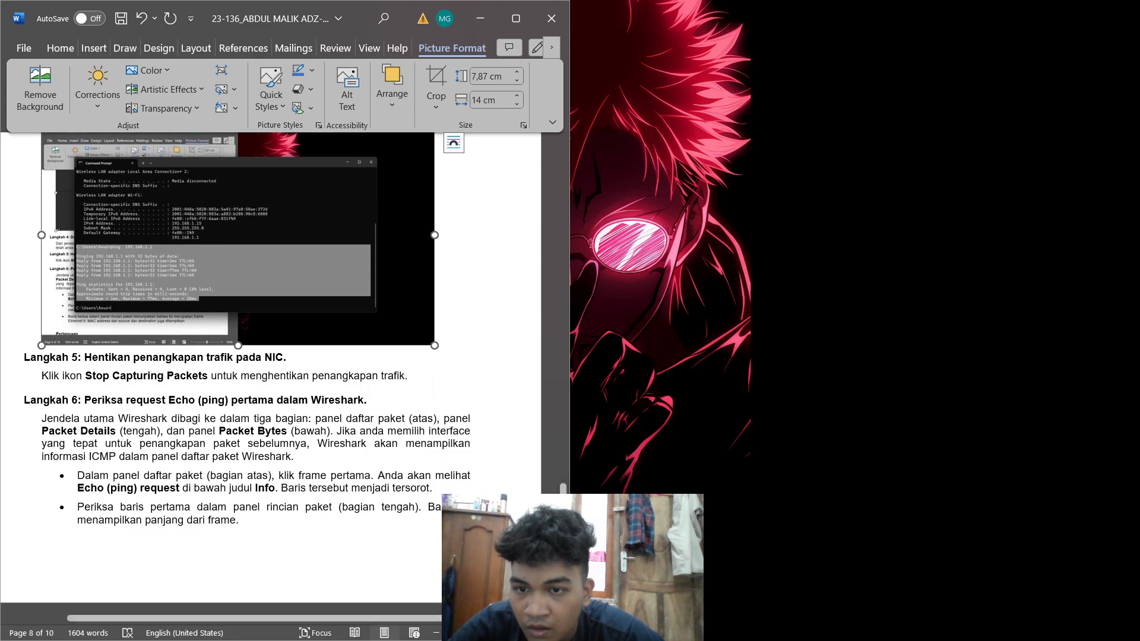
pyautogui.click(827, 627)
pyautogui.click(860, 628)
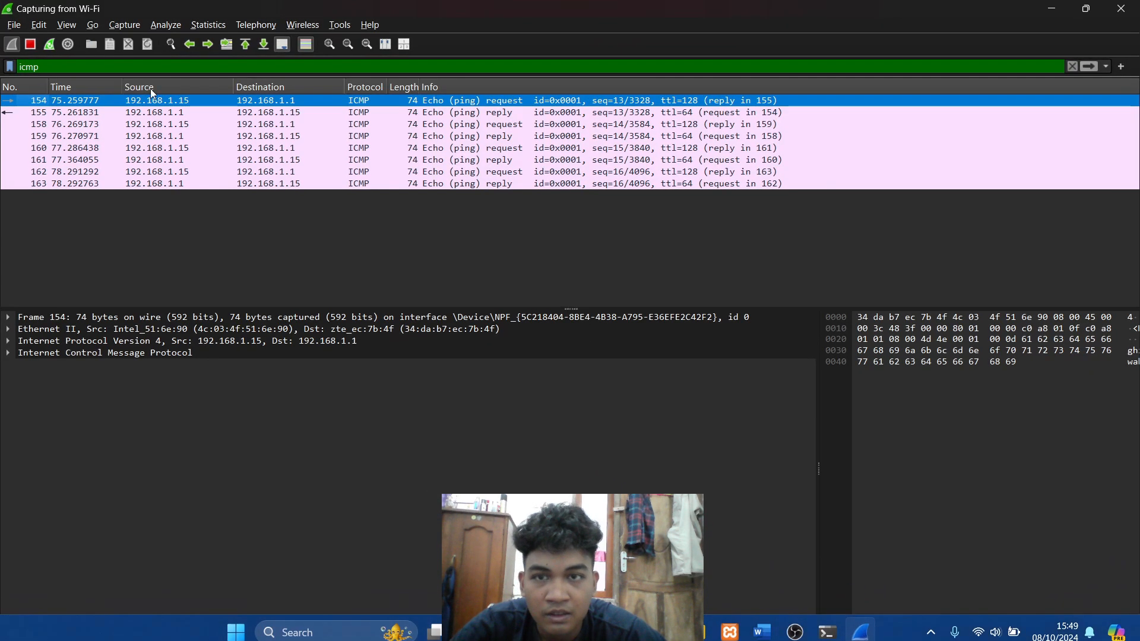
pyautogui.click(30, 46)
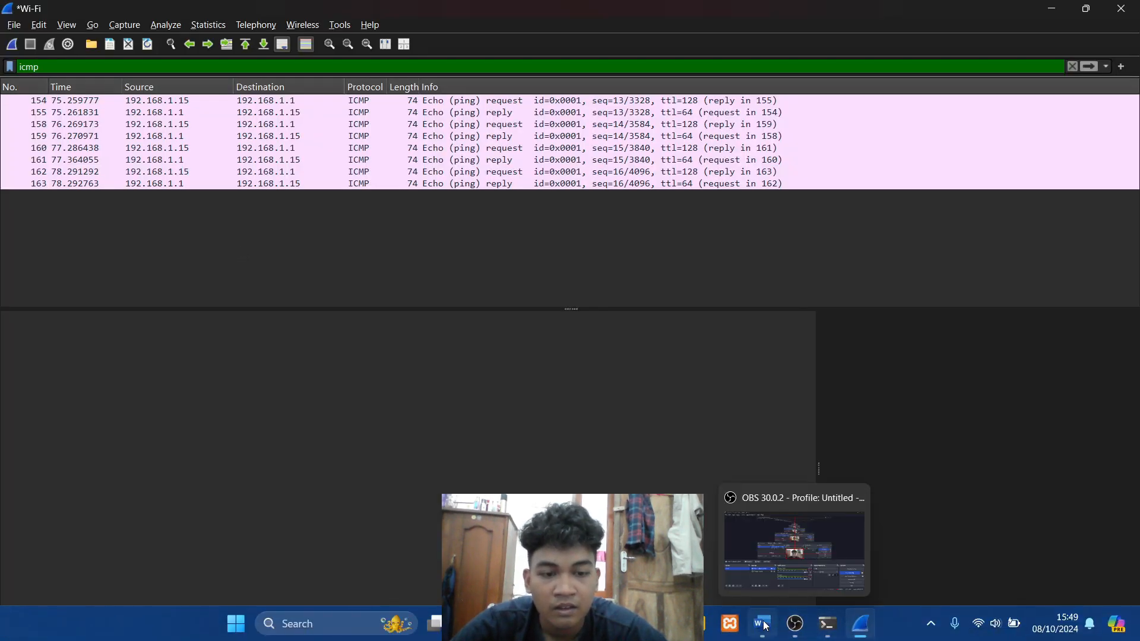
# Return to Word and paste the stopped-capture screenshot on a new line below the Langkah 5 text.
pyautogui.click(763, 625)
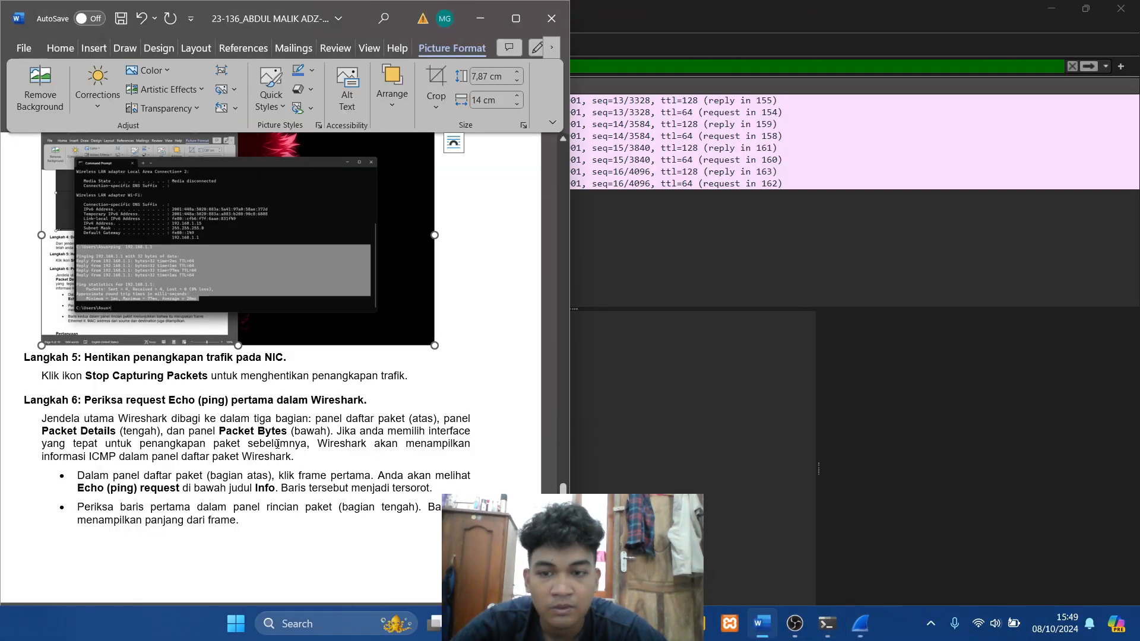
pyautogui.click(433, 376)
pyautogui.press('Return')
pyautogui.hotkey('ctrl', 'v')
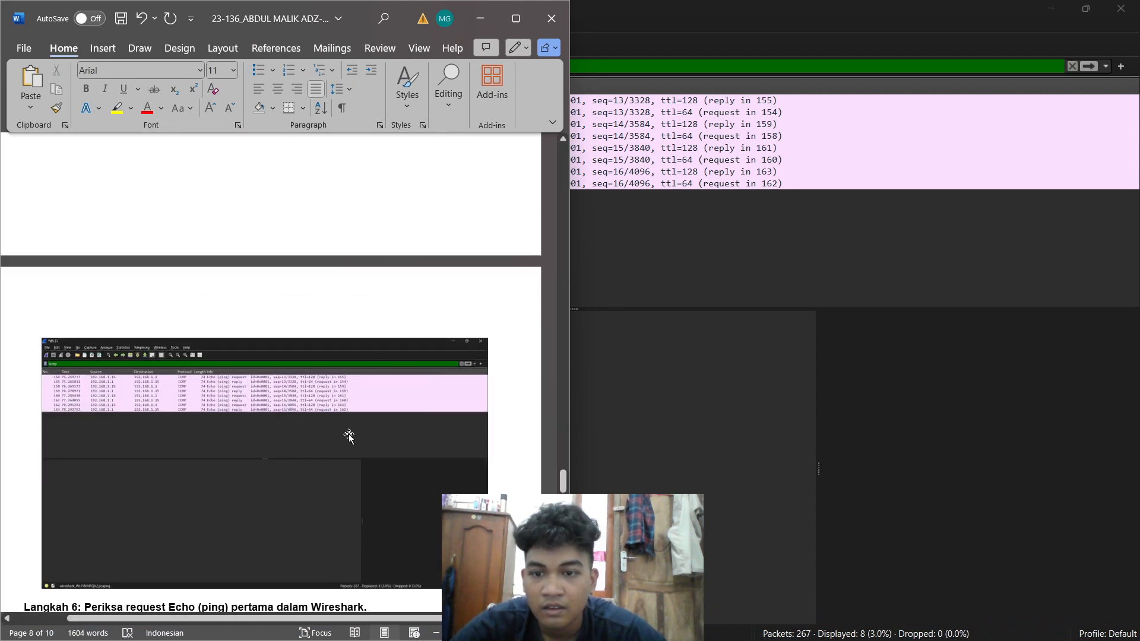
# Set the width of the pasted stopped-capture screenshot to 14 cm and deselect the picture.
pyautogui.click(348, 432)
pyautogui.click(453, 48)
pyautogui.click(489, 100)
pyautogui.write('14')
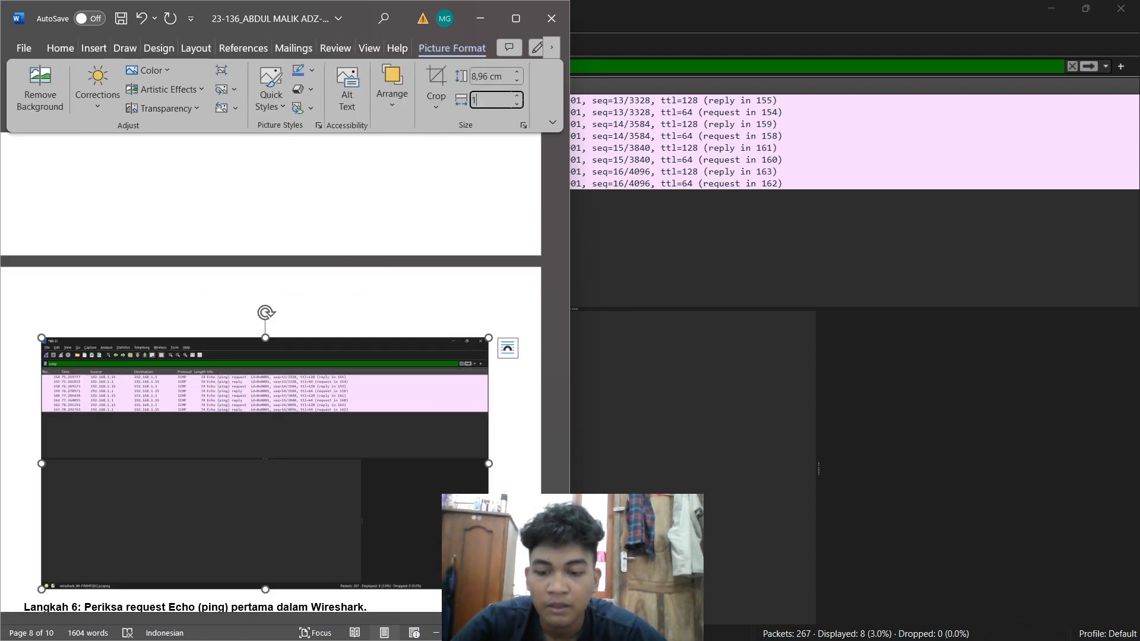
pyautogui.press('Return')
pyautogui.click(438, 473)
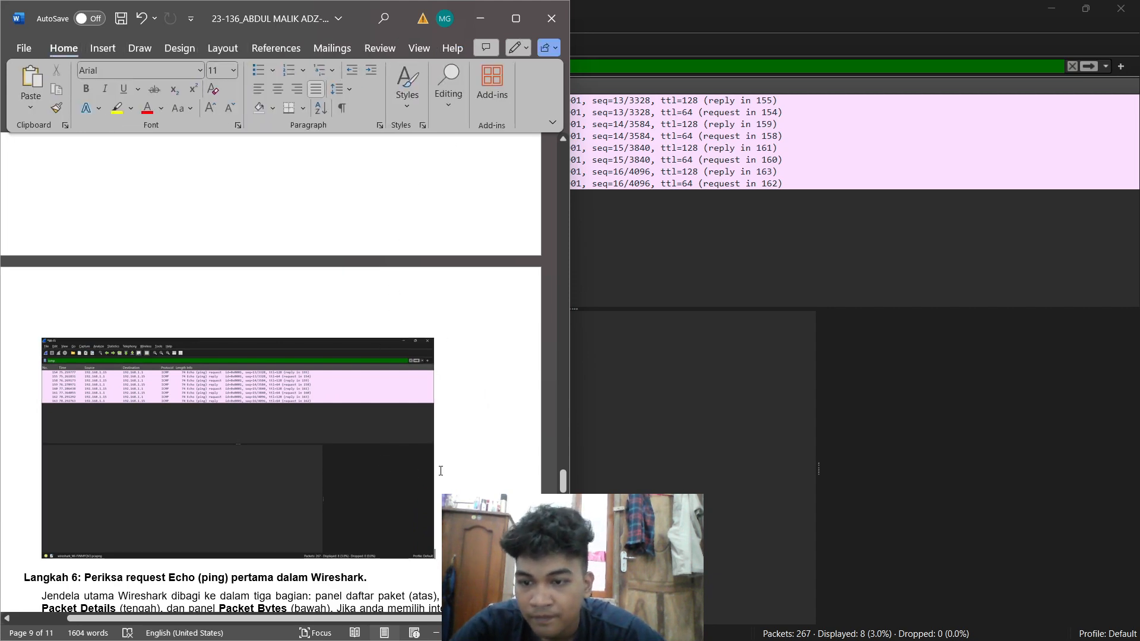
# Read the Langkah 6 instructions, switch to Wireshark and select the first Echo (ping) request frame in the packet list.
pyautogui.scroll(-4, 433, 463)
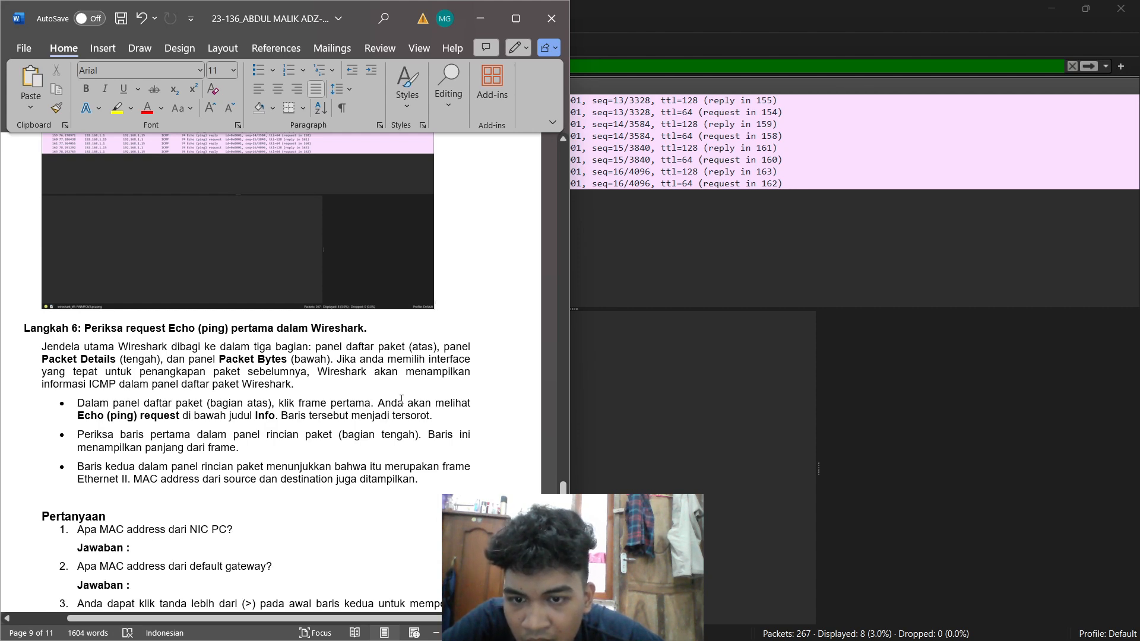
pyautogui.click(671, 263)
pyautogui.click(442, 105)
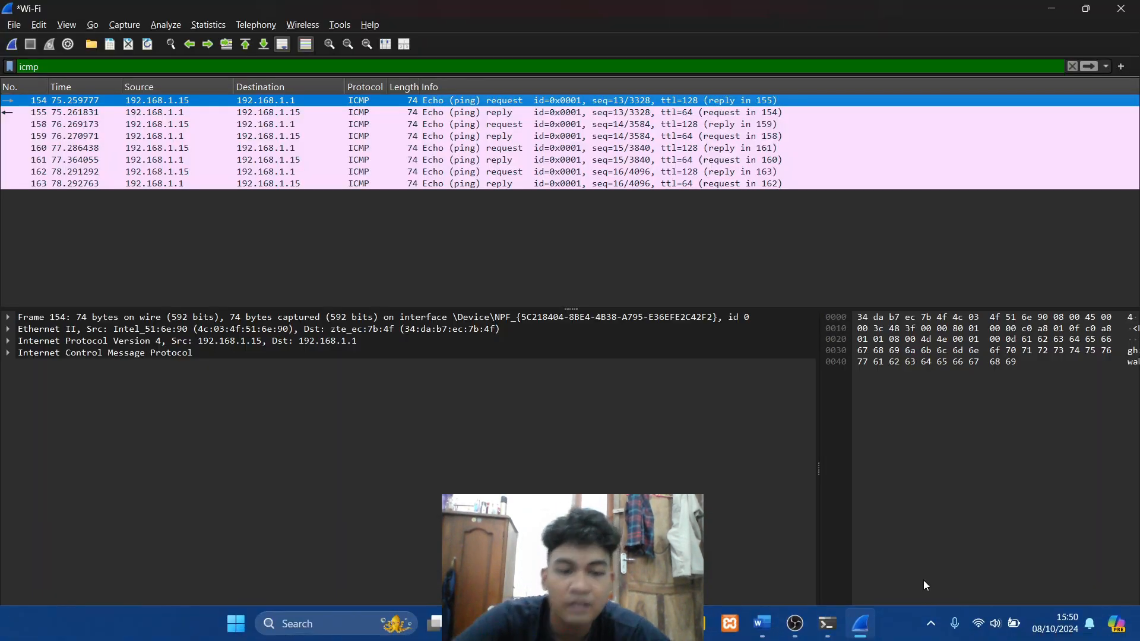
# Return to Word and paste the Wireshark screenshot on an unbulleted new line below the first bullet of Langkah 6.
pyautogui.click(821, 635)
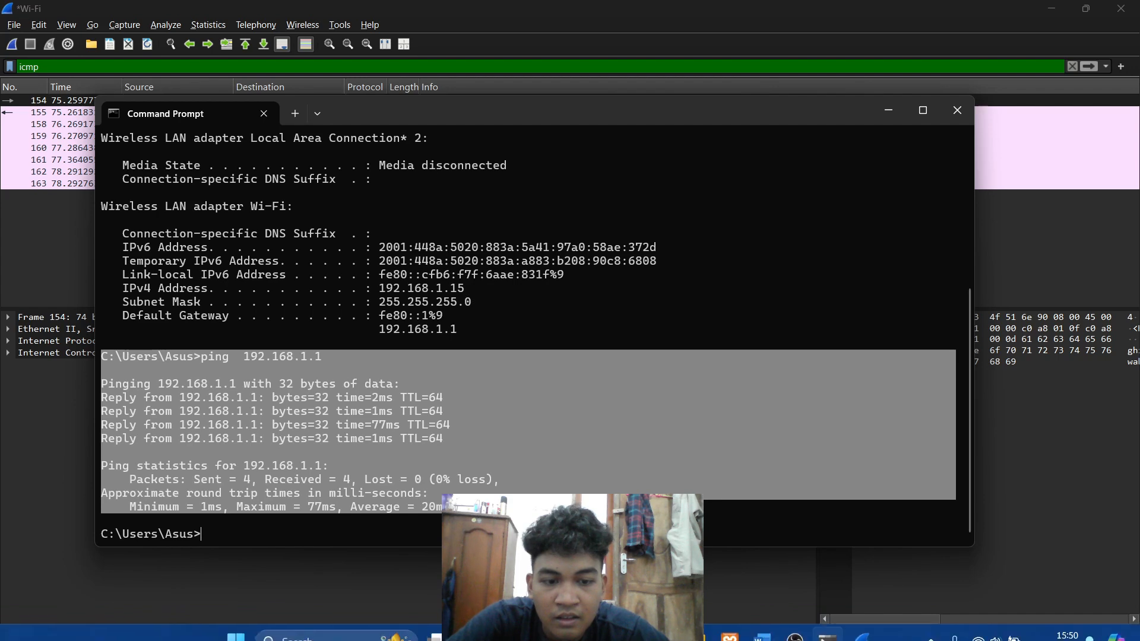
pyautogui.click(767, 628)
pyautogui.click(433, 416)
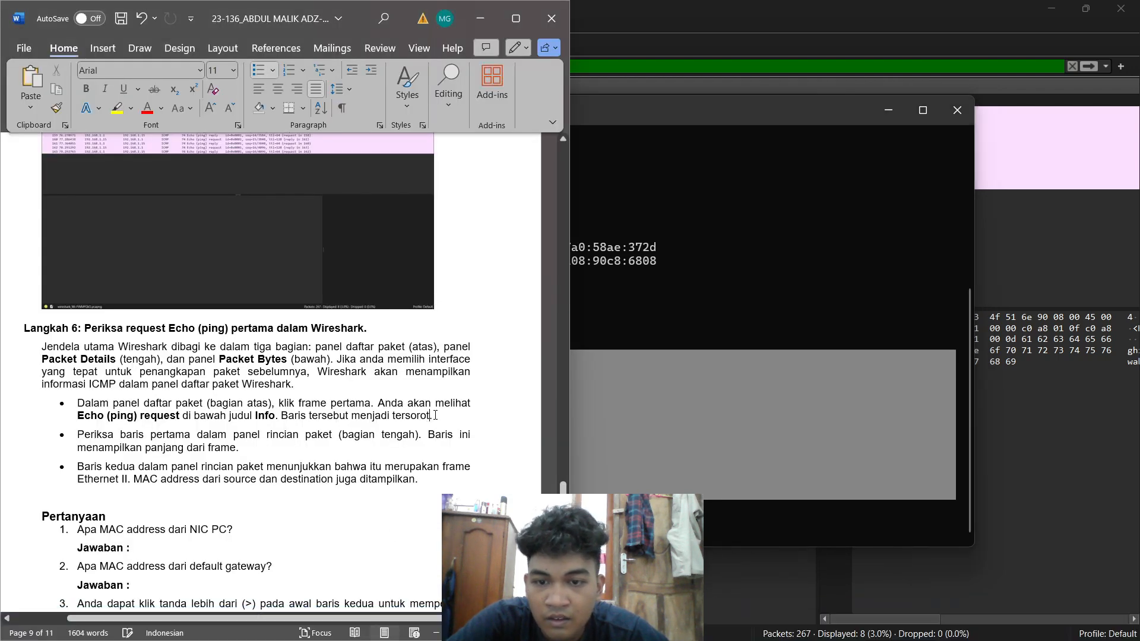
pyautogui.press('Return')
pyautogui.press('BackSpace')
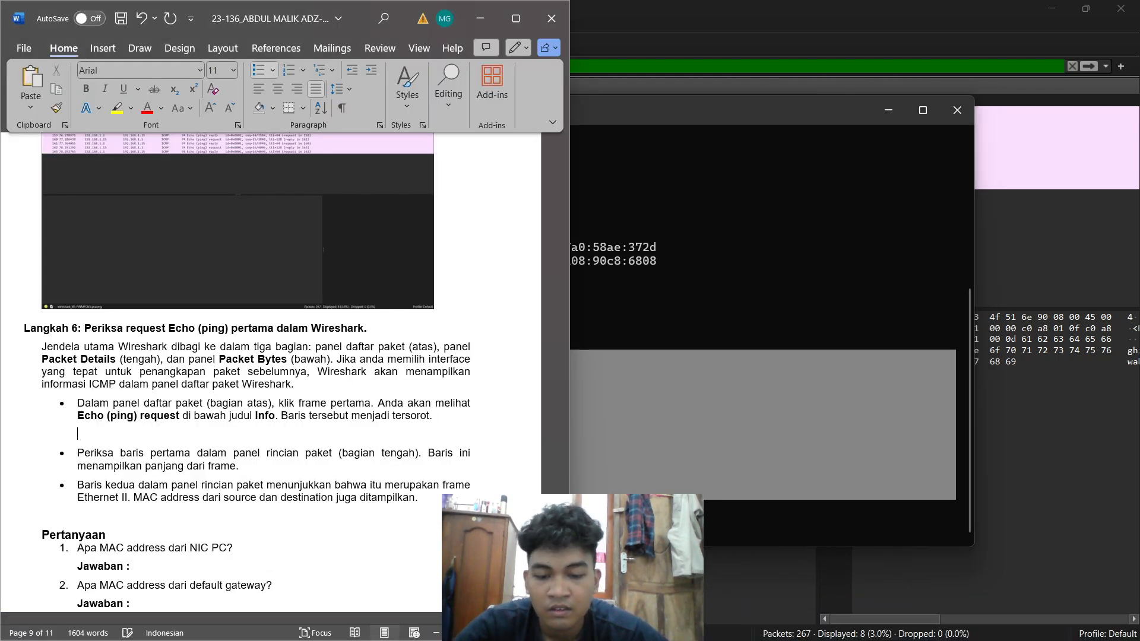
pyautogui.hotkey('ctrl', 'v')
# Set the width of the pasted Echo request screenshot to 14 cm.
pyautogui.click(430, 344)
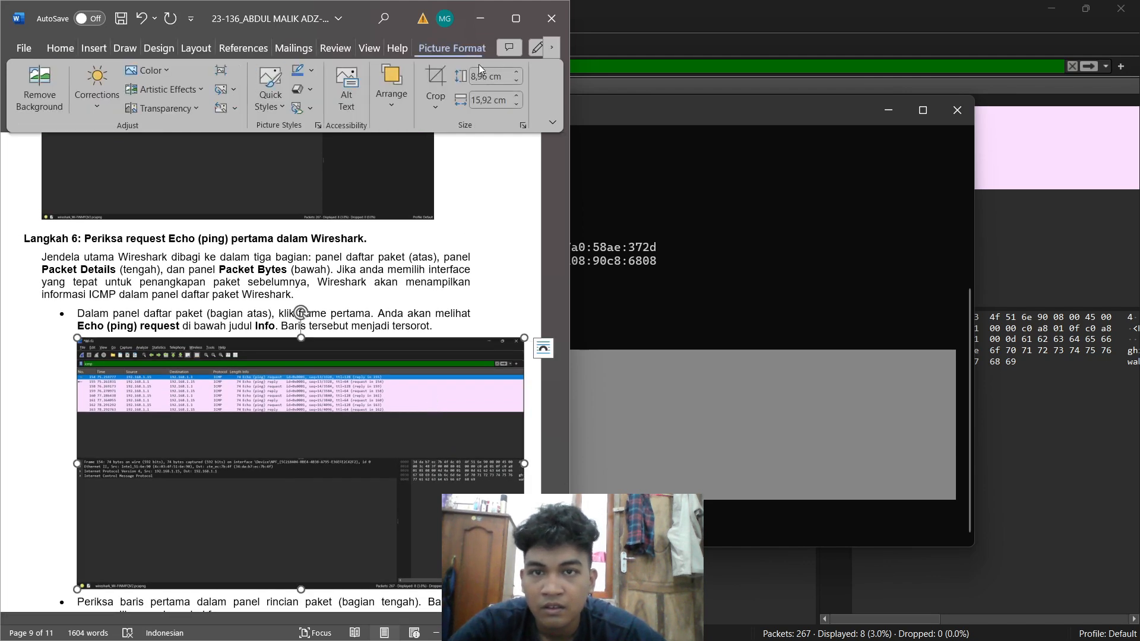
pyautogui.write('14')
pyautogui.press('Return')
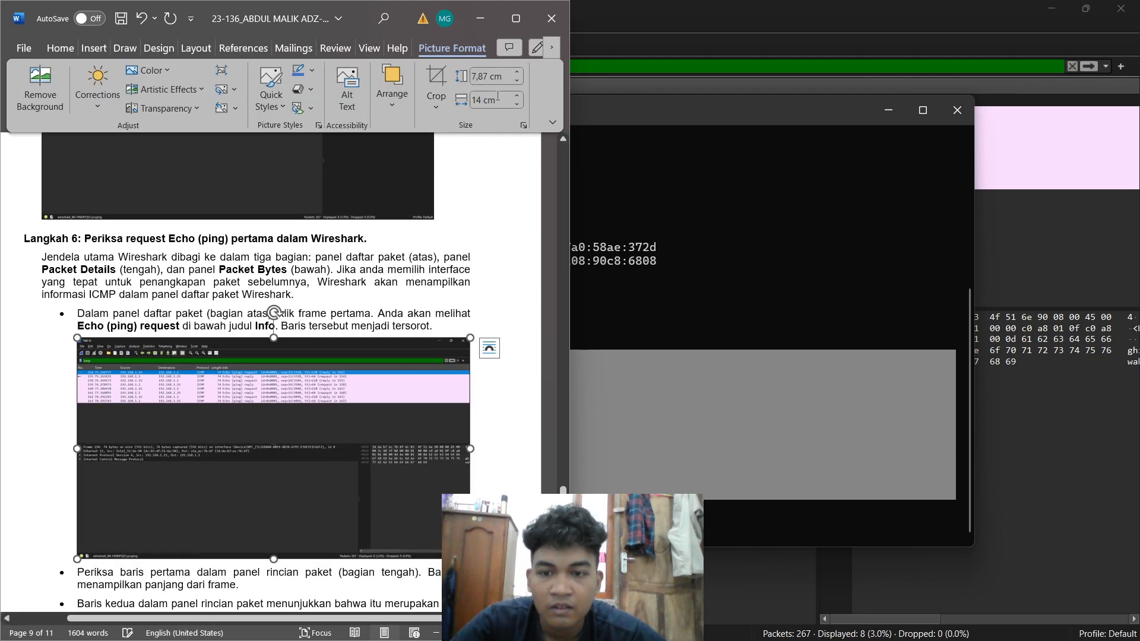
# Switch to Wireshark, select the first Echo (ping) request frame again and look at its packet bytes.
pyautogui.click(1020, 236)
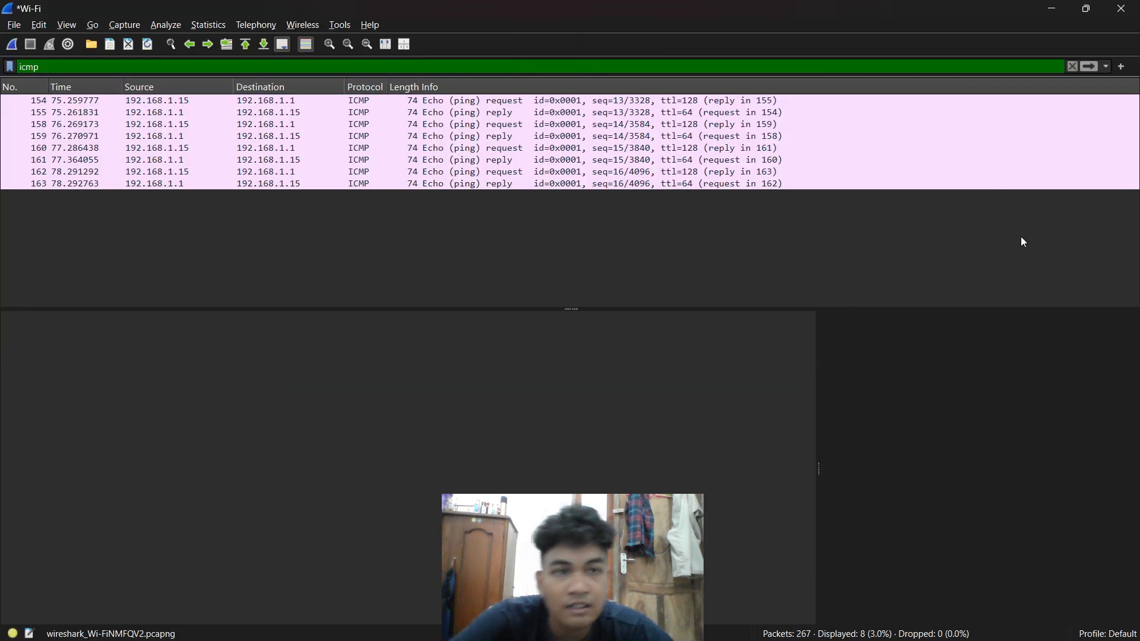
pyautogui.click(250, 106)
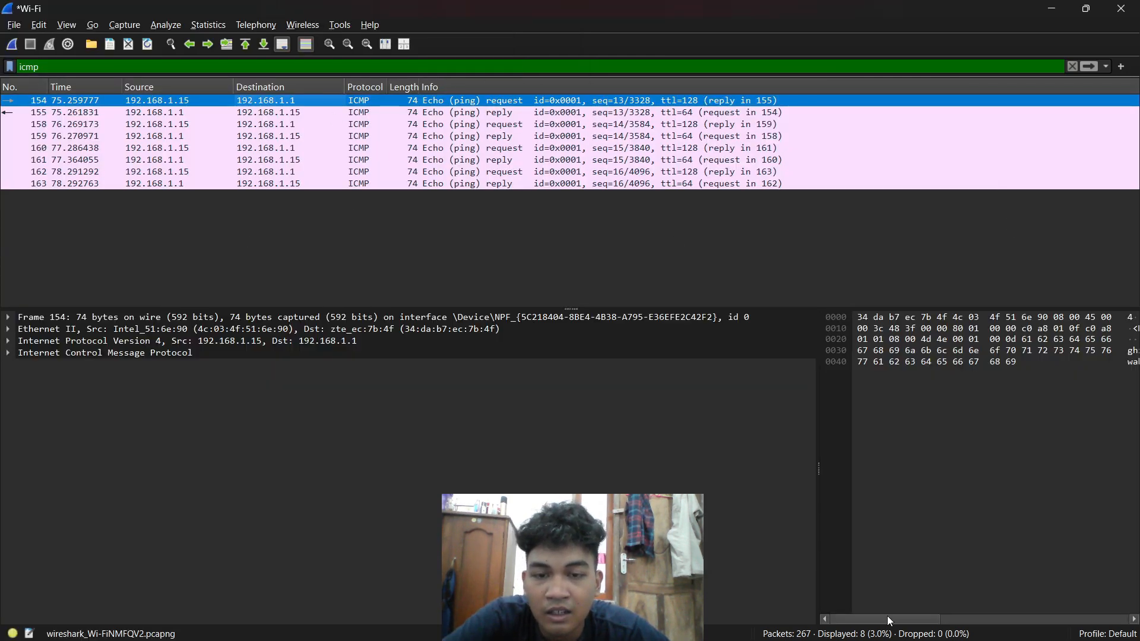
pyautogui.moveTo(761, 623)
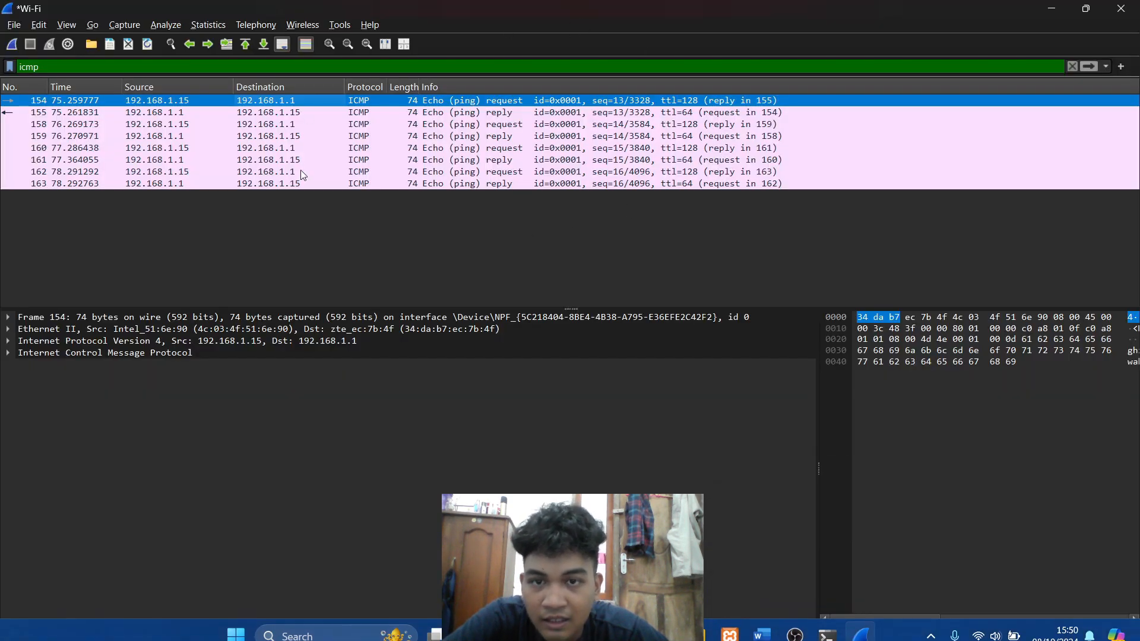
pyautogui.click(1005, 390)
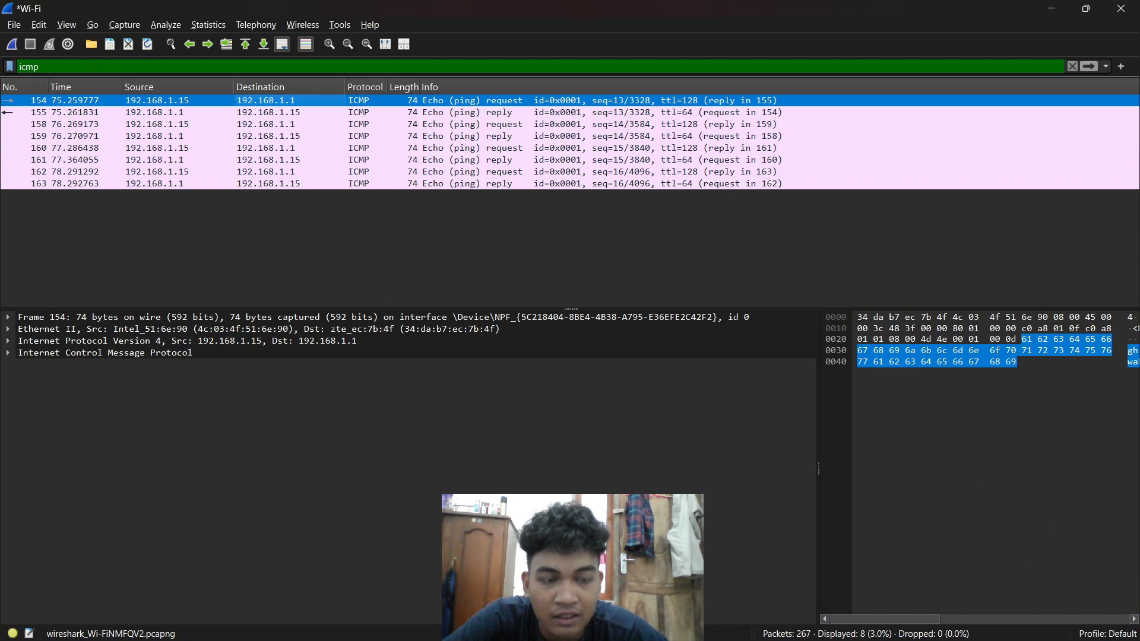
# Return to Word and read the remaining Langkah 6 bullets on the frame length and the Ethernet II line.
pyautogui.click(830, 628)
pyautogui.click(795, 628)
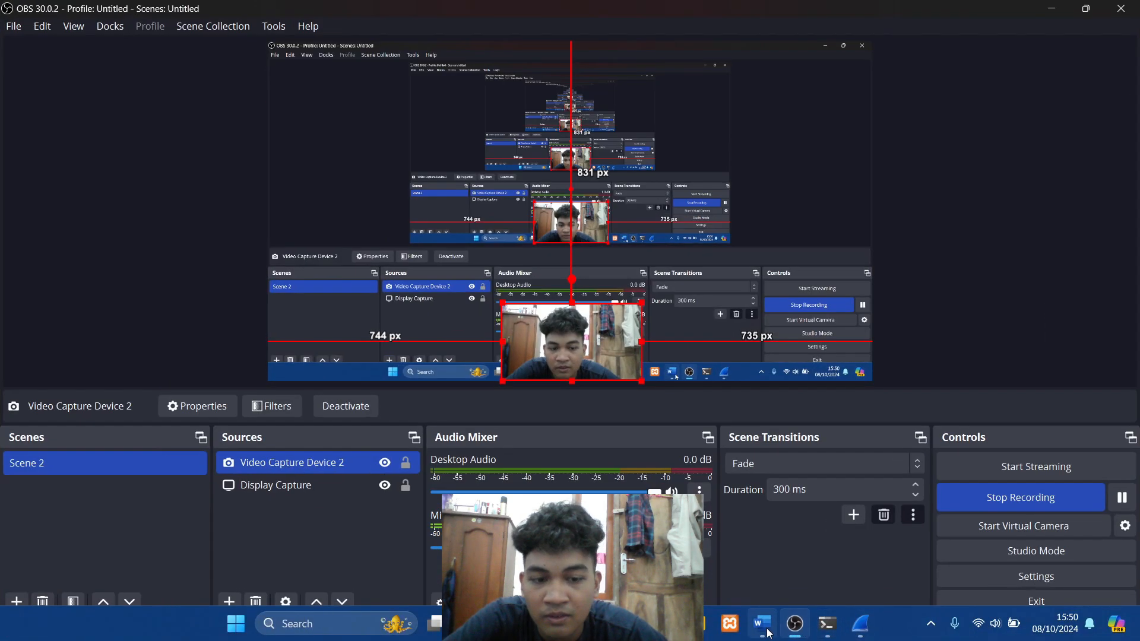
pyautogui.click(761, 625)
pyautogui.click(1049, 9)
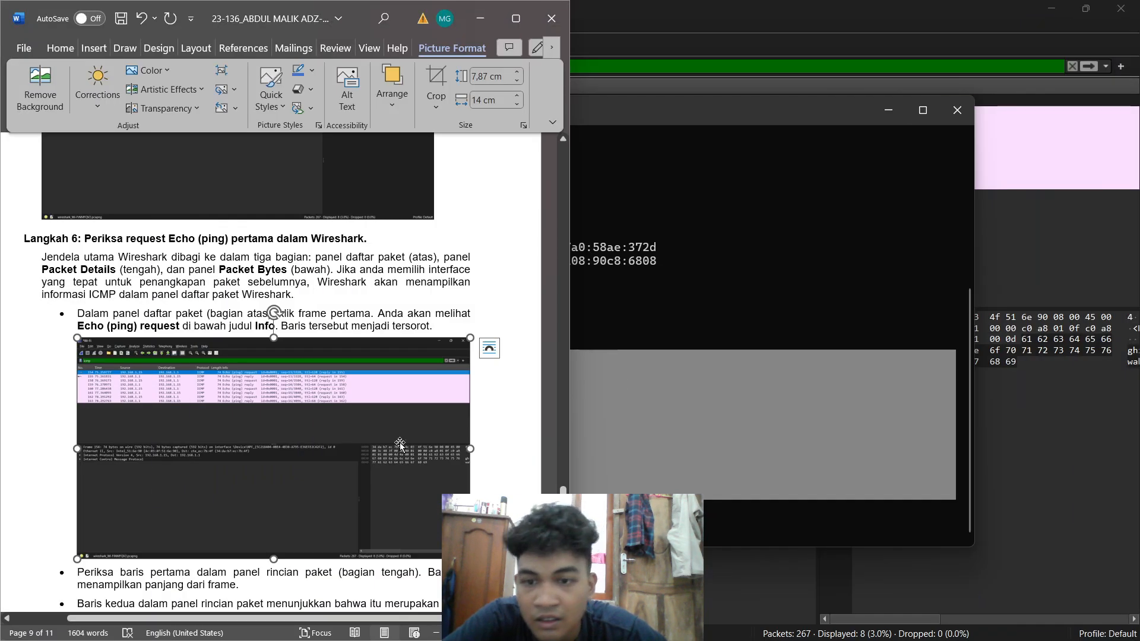
pyautogui.scroll(-4, 294, 340)
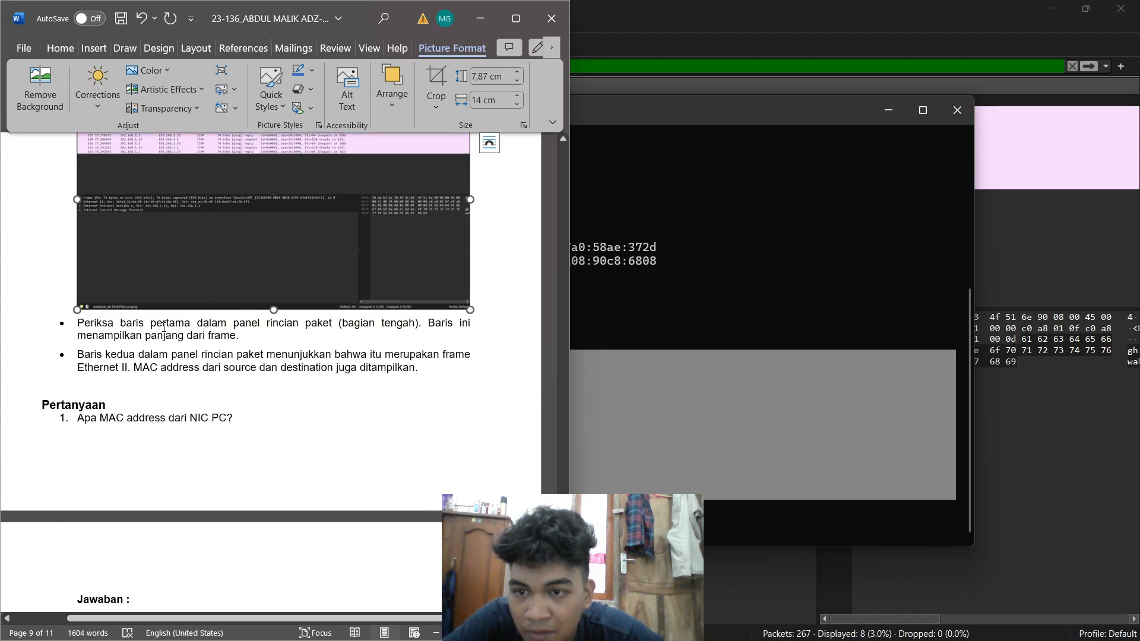
pyautogui.scroll(2, 229, 336)
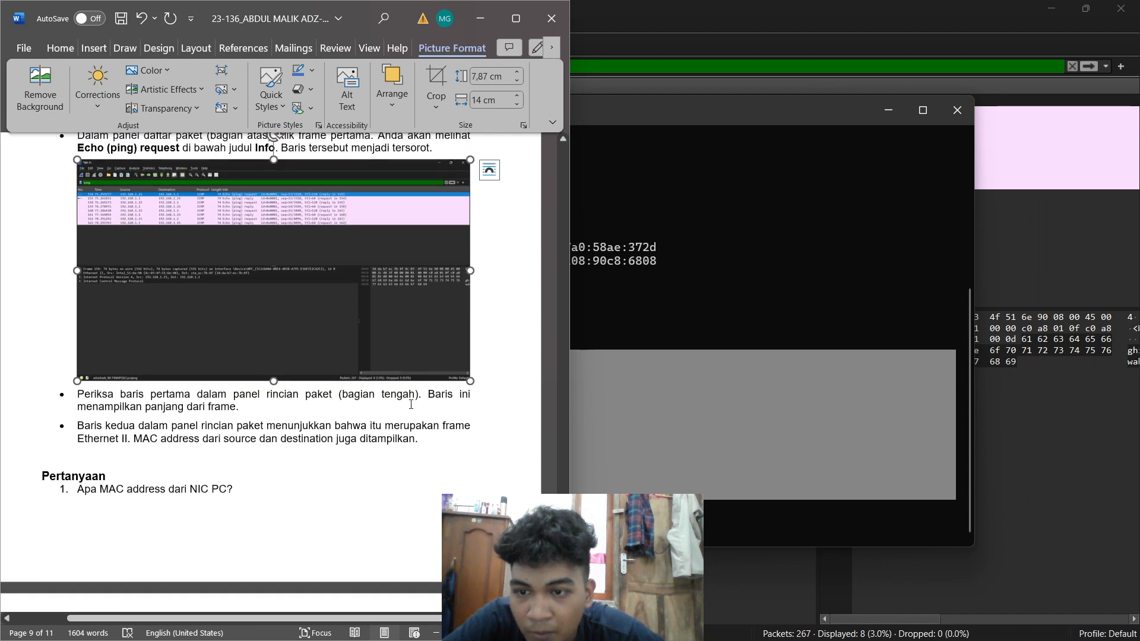
# Minimize Command Prompt, switch to Wireshark and examine the Ethernet II, Internet Protocol and Internet Control Message Protocol lines in the packet details.
pyautogui.click(888, 110)
pyautogui.click(695, 445)
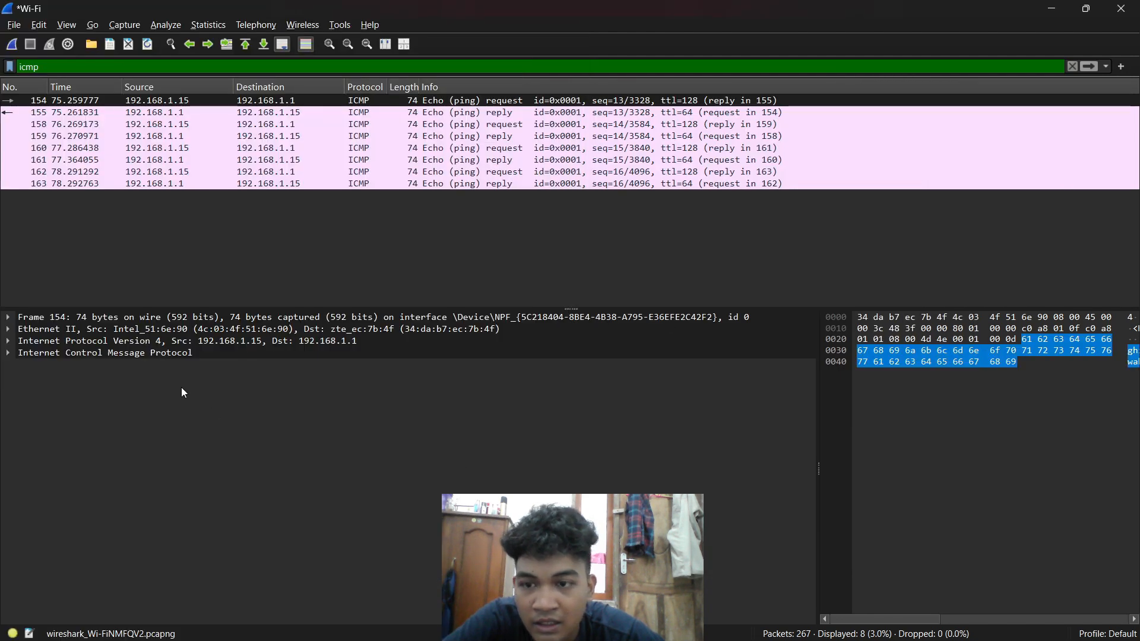
pyautogui.click(72, 329)
pyautogui.click(41, 342)
pyautogui.click(59, 352)
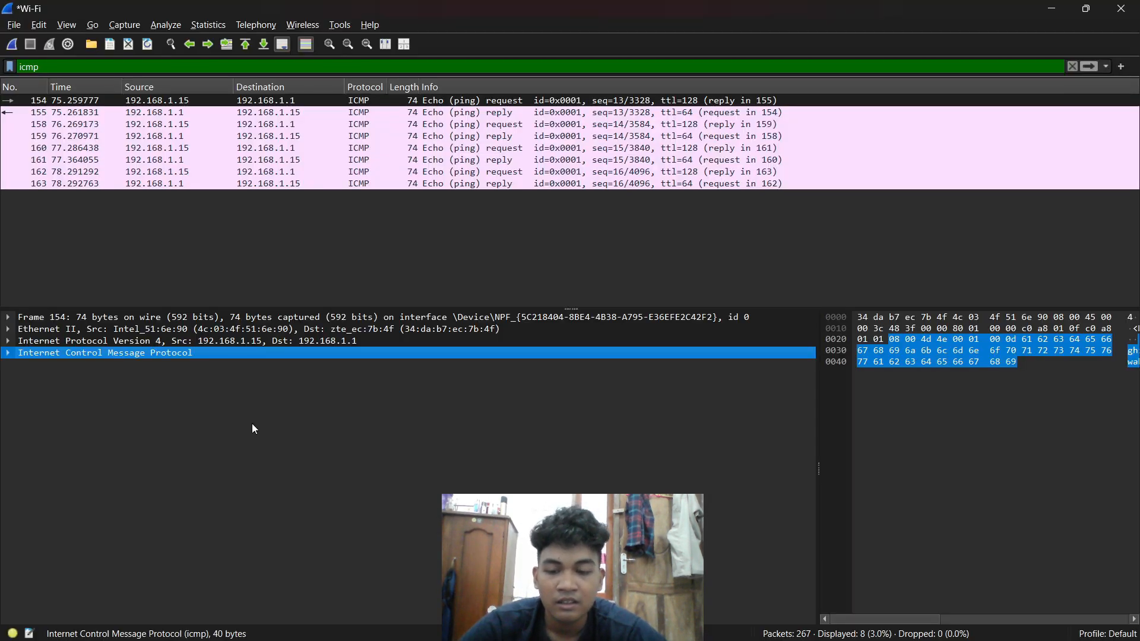
# Recheck Langkah 6 in Word, then expand Ethernet II with its Destination and Source entries in Wireshark and capture the screen.
pyautogui.moveTo(817, 625)
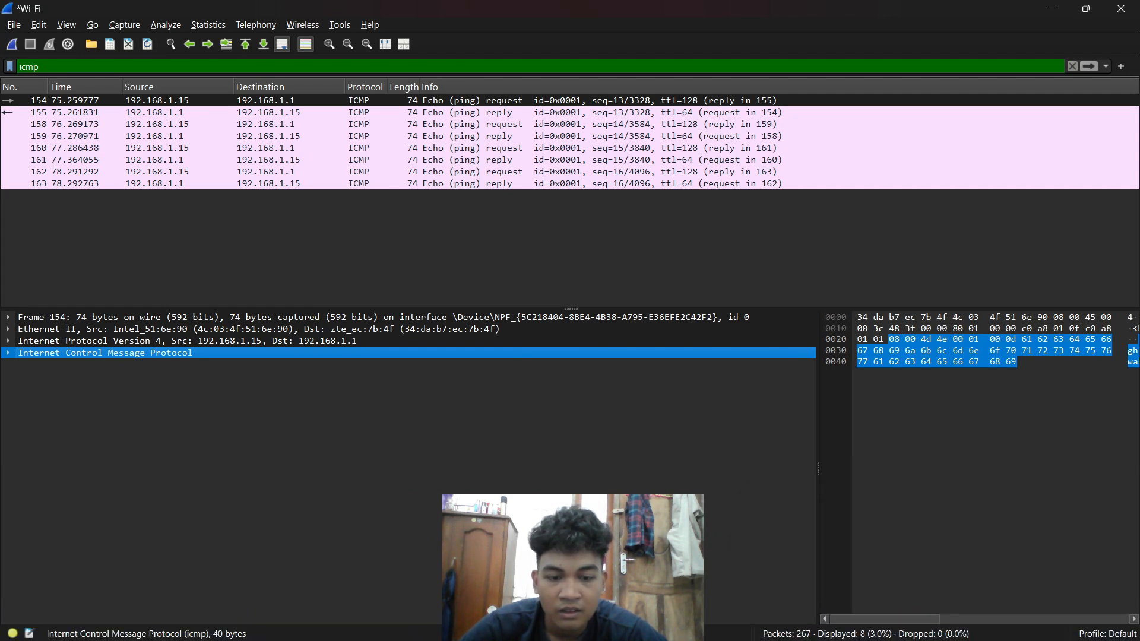
pyautogui.click(761, 623)
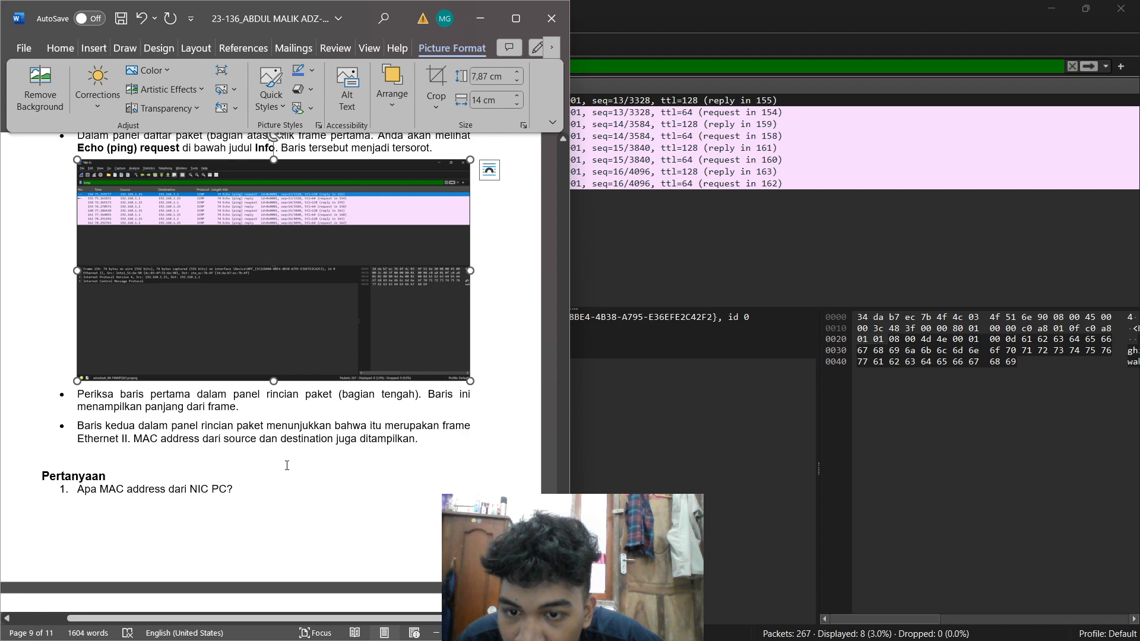
pyautogui.click(640, 434)
pyautogui.click(8, 329)
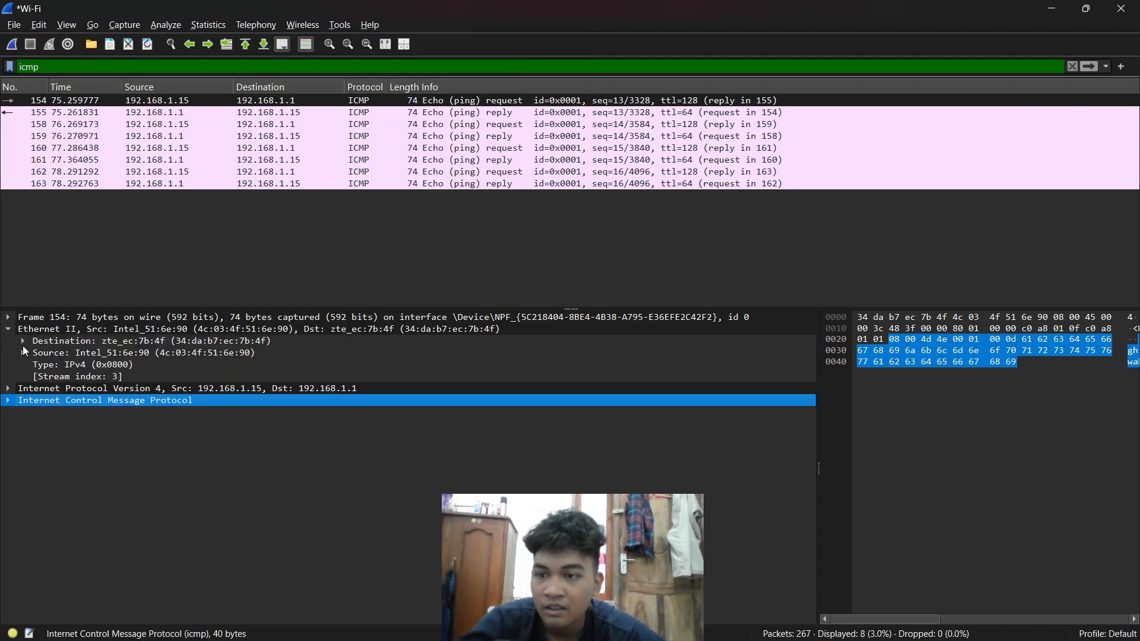
pyautogui.click(23, 342)
pyautogui.click(25, 365)
pyautogui.click(23, 374)
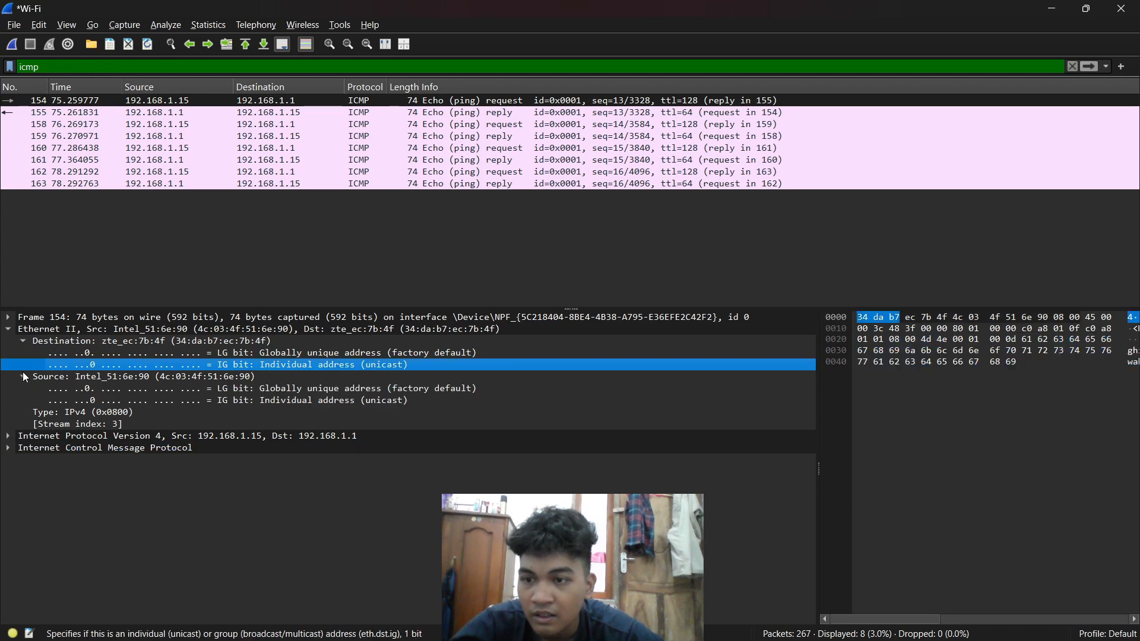
pyautogui.click(36, 330)
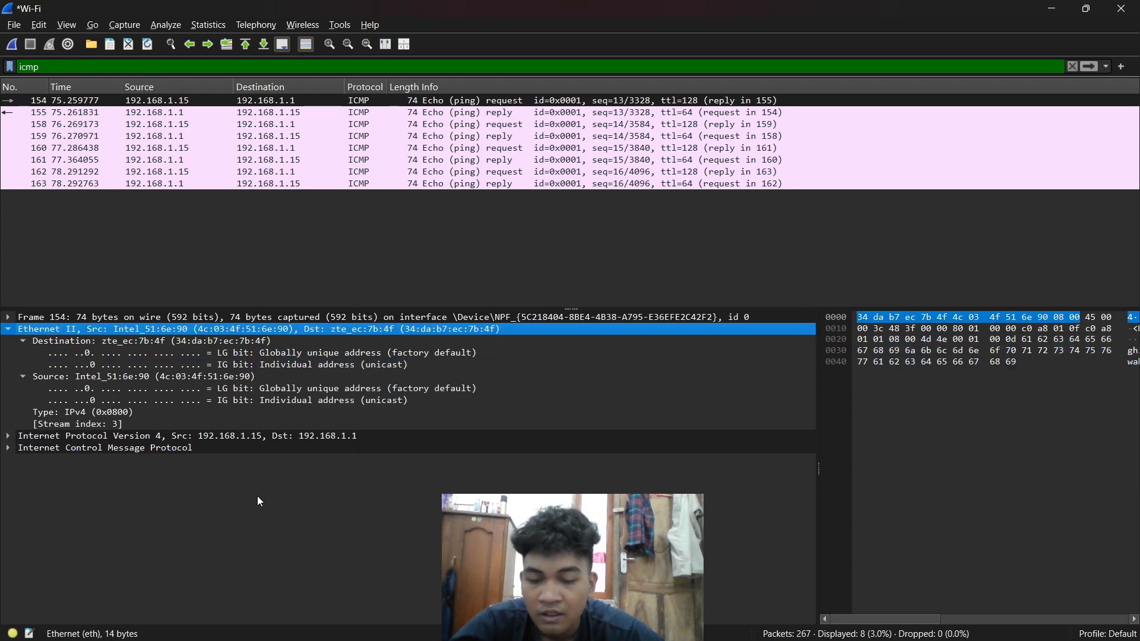
pyautogui.press('super+Print')
pyautogui.moveTo(909, 615)
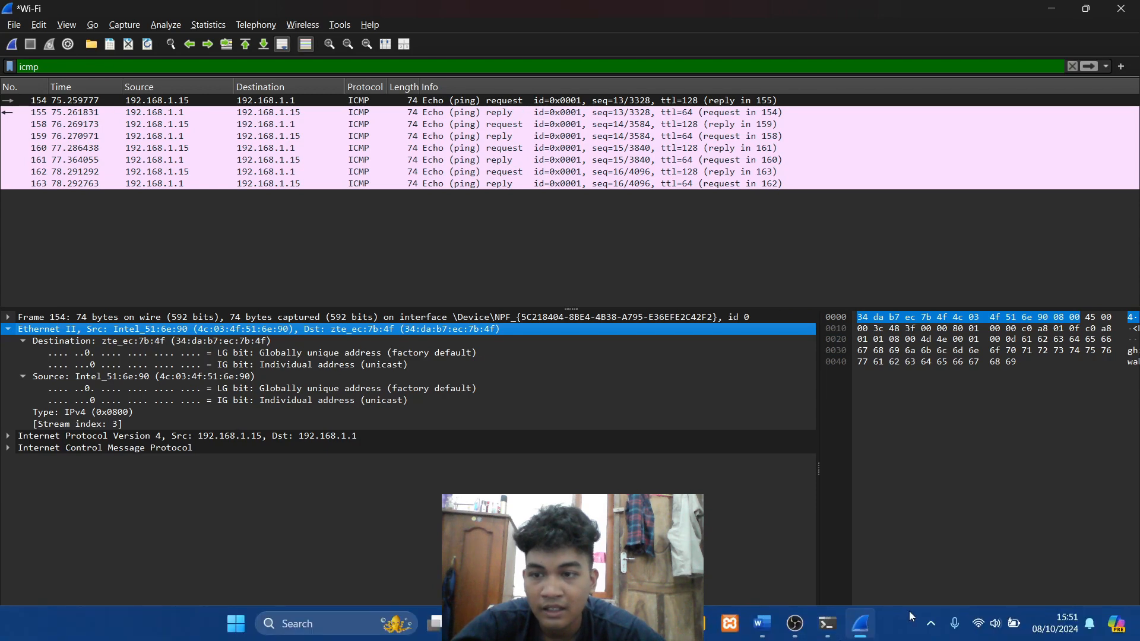
# Return to Word and paste the Ethernet II details screenshot on a new line below the last bullet of Langkah 6.
pyautogui.click(827, 635)
pyautogui.click(759, 634)
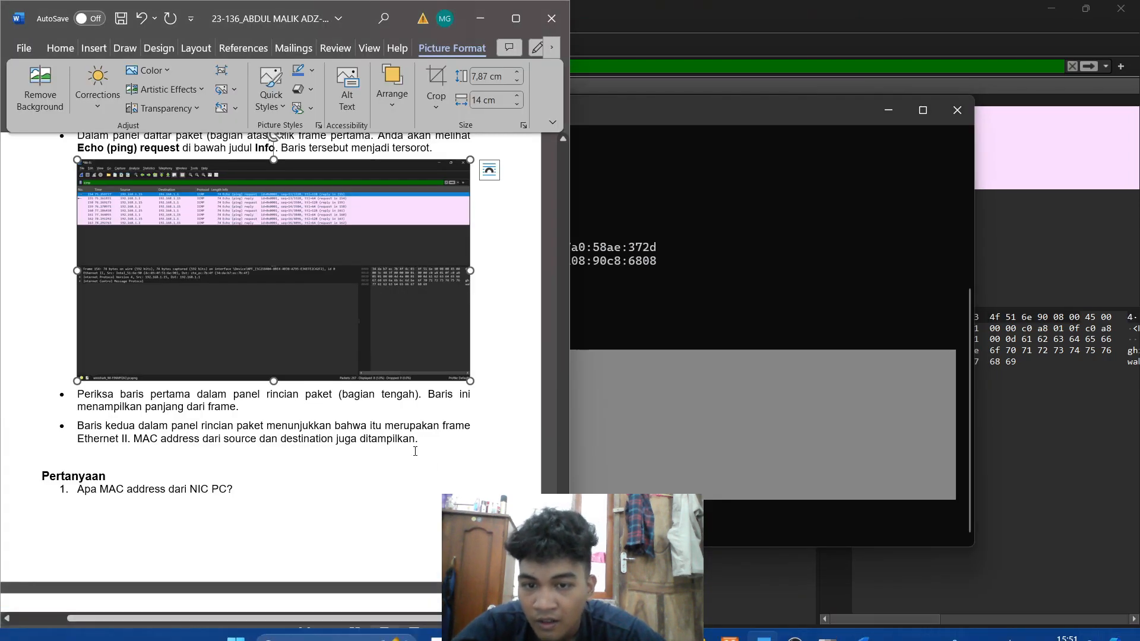
pyautogui.click(437, 439)
pyautogui.press('Return')
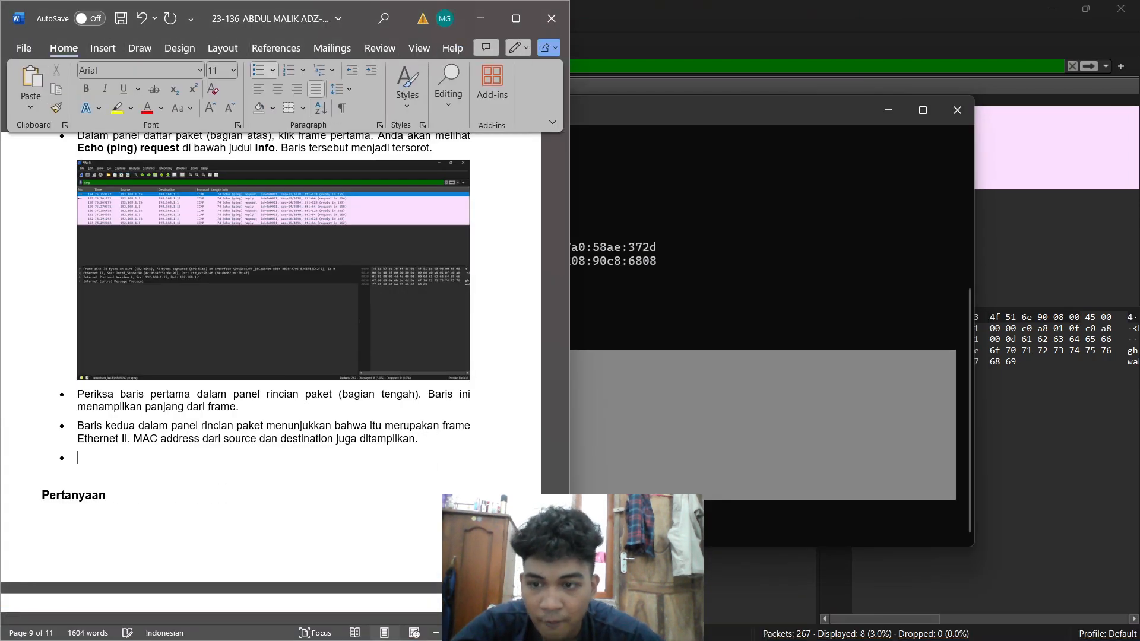
pyautogui.hotkey('ctrl', 'v')
# Set the width of the pasted Ethernet II screenshot to 14 cm.
pyautogui.click(411, 432)
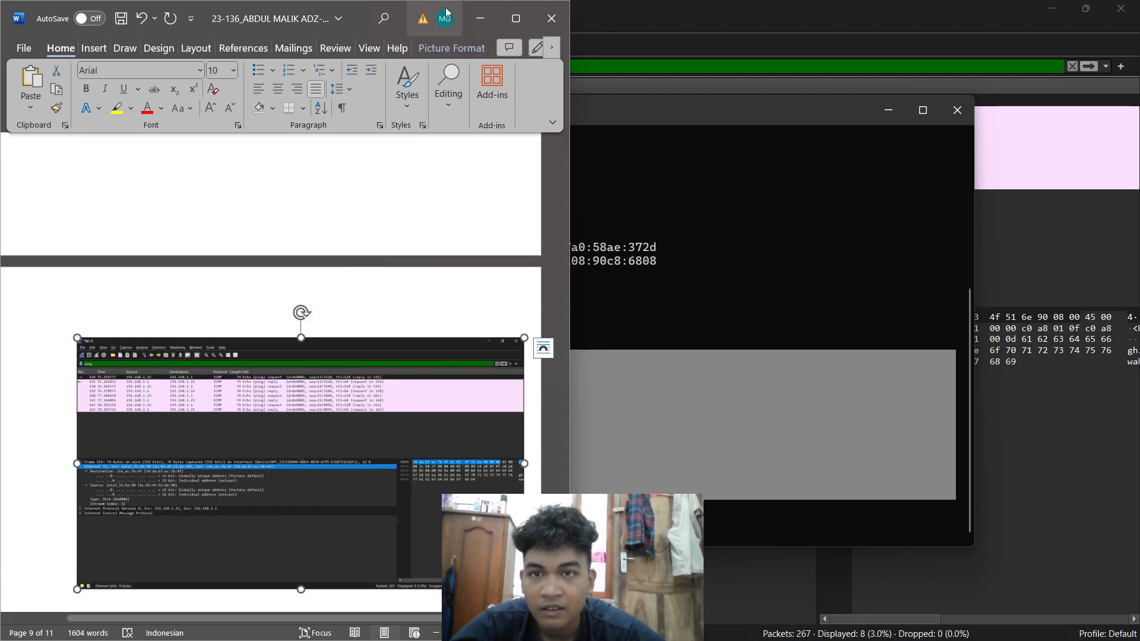
pyautogui.click(452, 47)
pyautogui.click(486, 100)
pyautogui.write('14')
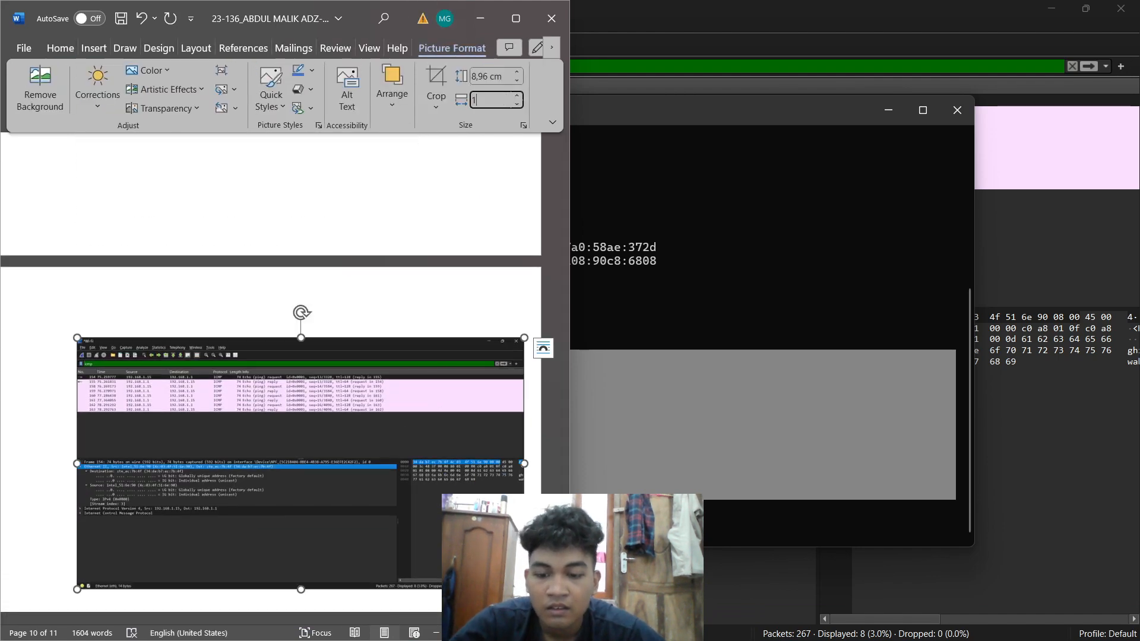
pyautogui.press('Return')
# Read the Pertanyaan questions, bring Command Prompt forward, move its window clear of them and review the earlier output.
pyautogui.scroll(-3, 384, 326)
pyautogui.scroll(-3, 388, 319)
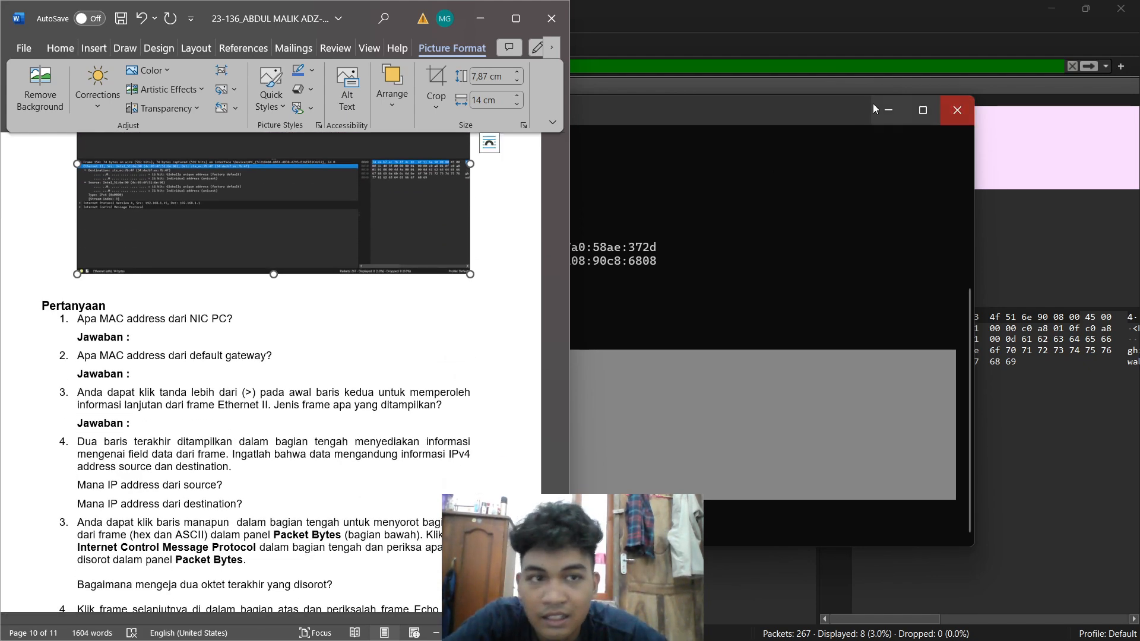
pyautogui.click(765, 343)
pyautogui.moveTo(740, 106); pyautogui.dragTo(871, 100)
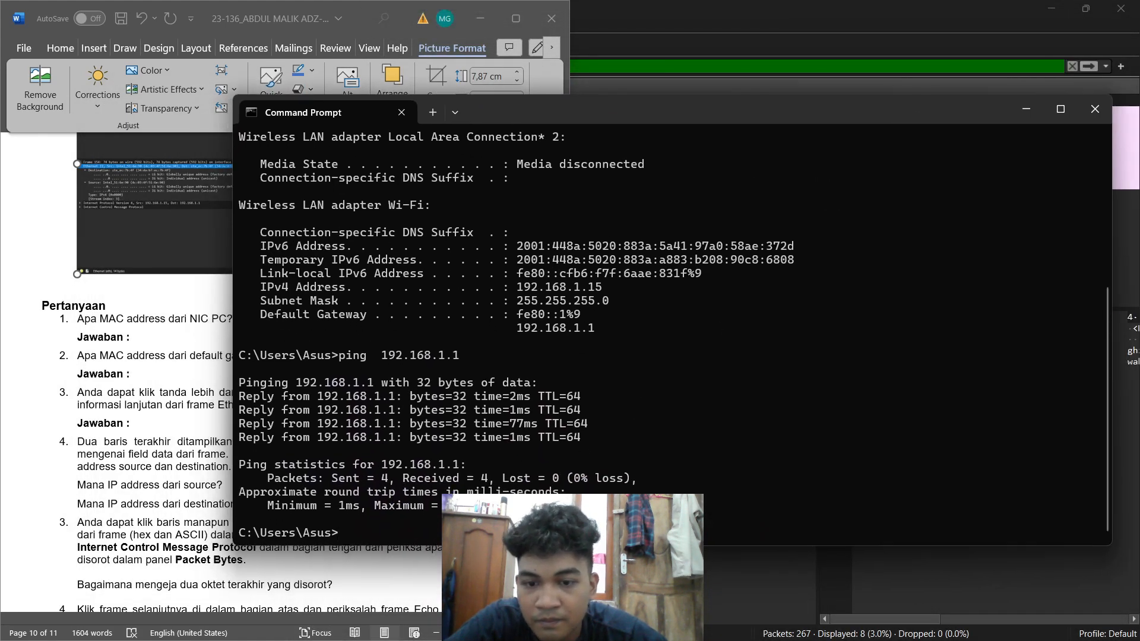
pyautogui.scroll(6, 671, 333)
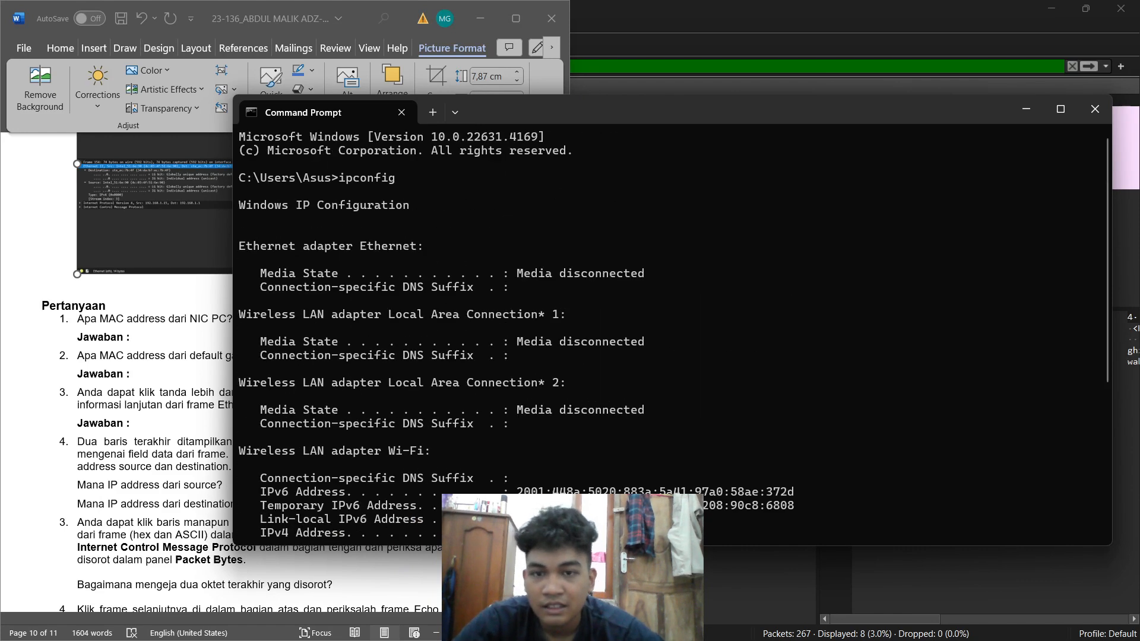
pyautogui.scroll(-6, 674, 335)
# Run ipconfig/all in Command Prompt and examine the physical addresses of the listed network adapters.
pyautogui.write('ip')
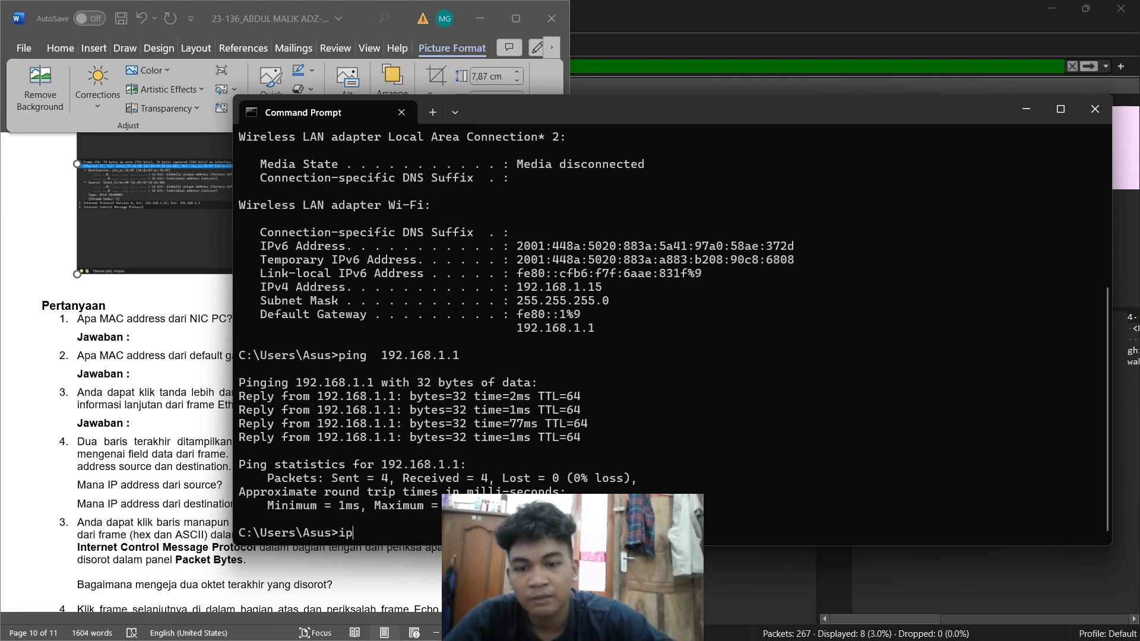
pyautogui.write('confi')
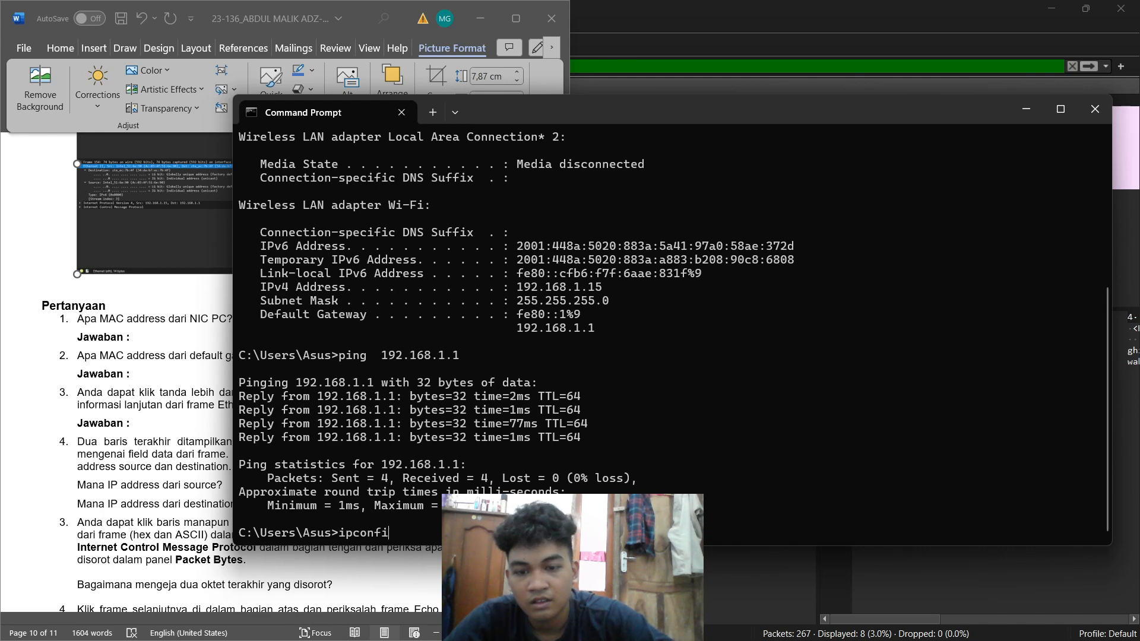
pyautogui.write('g /all')
pyautogui.press('Return')
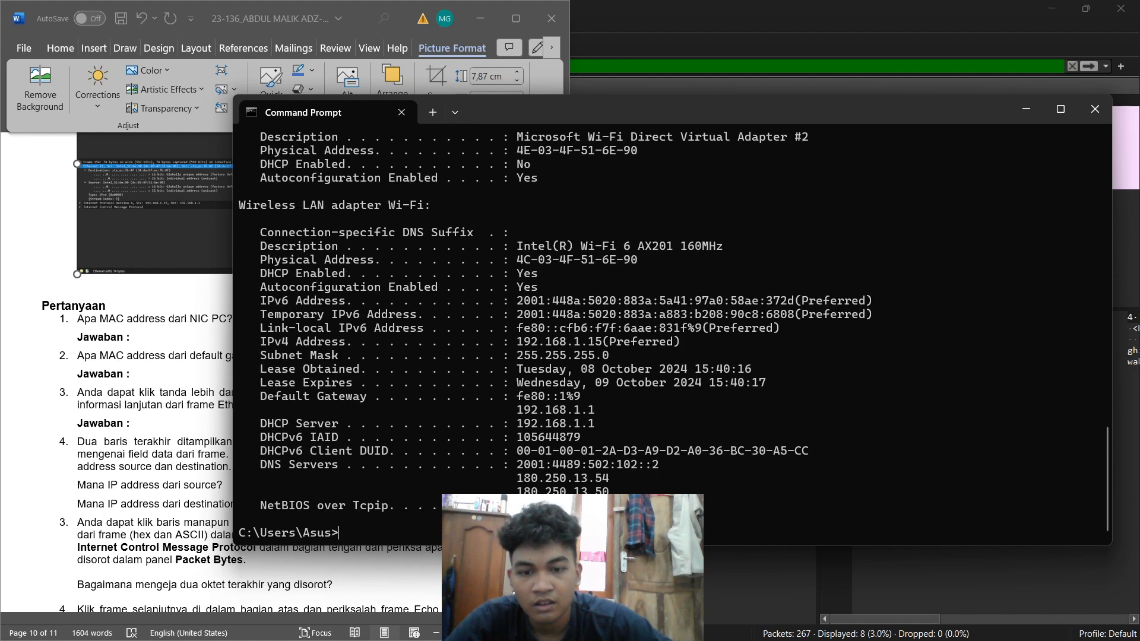
pyautogui.scroll(5, 550, 395)
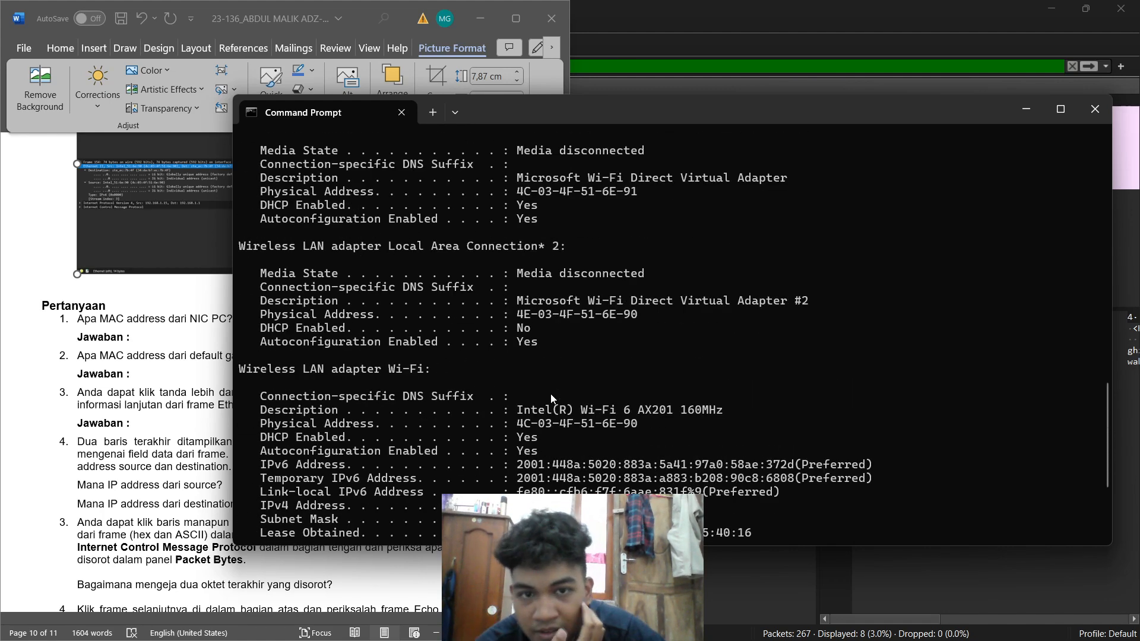
pyautogui.scroll(-1, 550, 393)
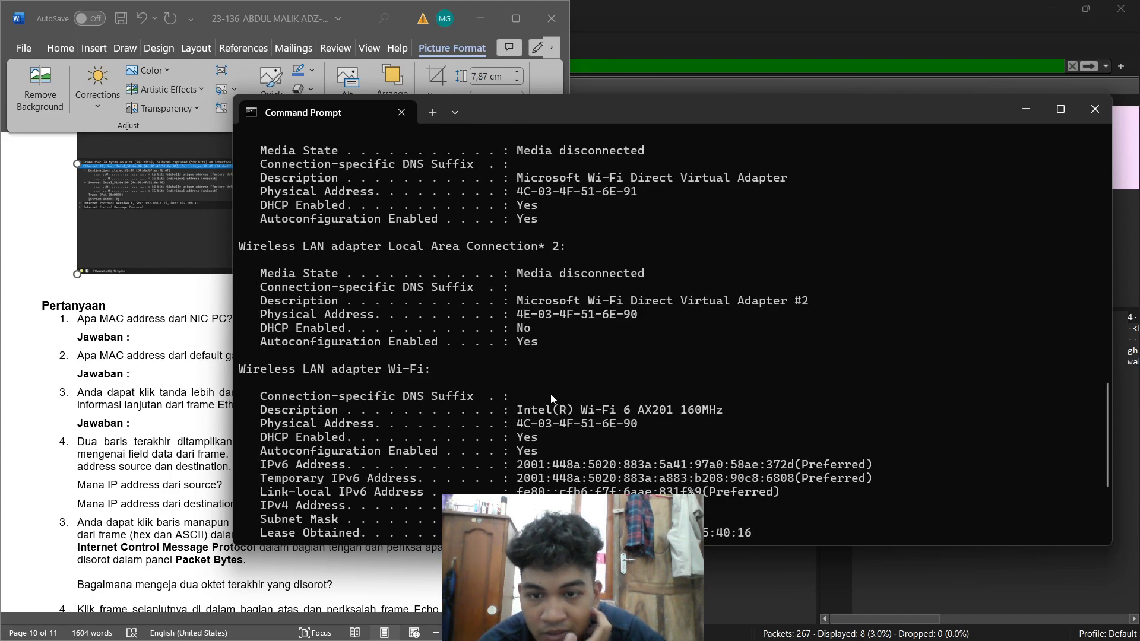
pyautogui.scroll(5, 551, 397)
pyautogui.scroll(4, 550, 394)
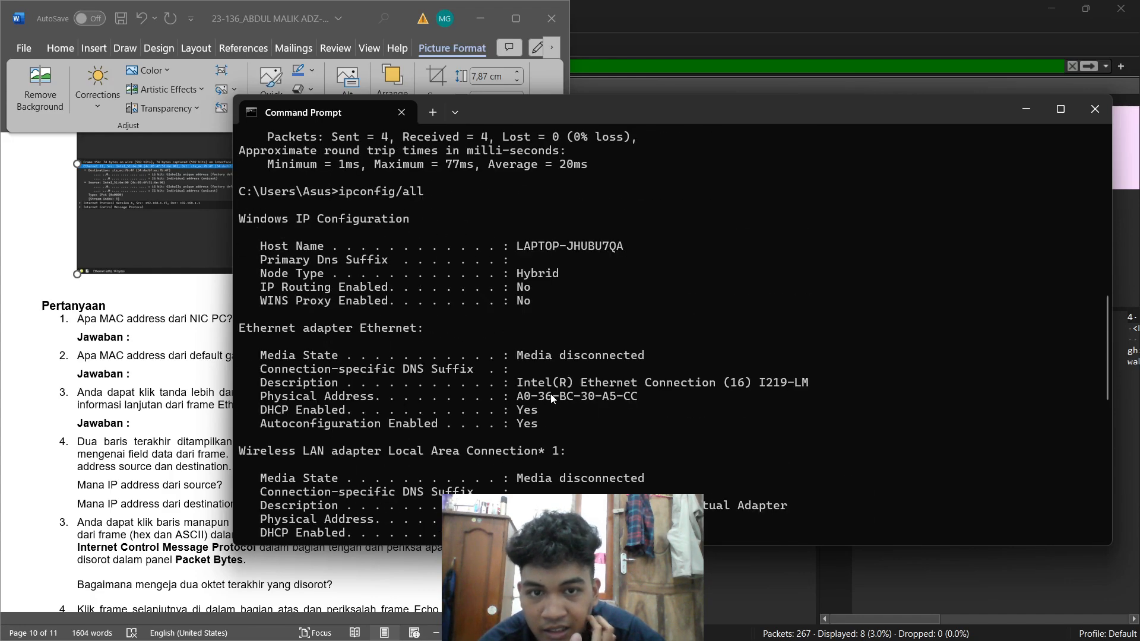
pyautogui.scroll(-11, 550, 393)
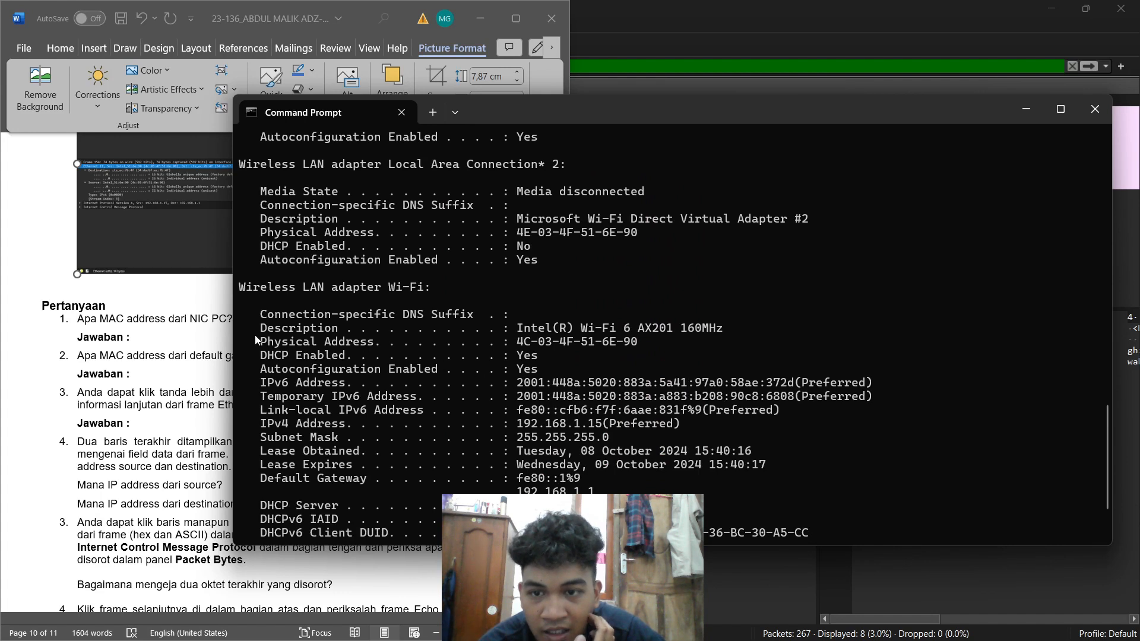
pyautogui.moveTo(257, 290); pyautogui.dragTo(444, 290)
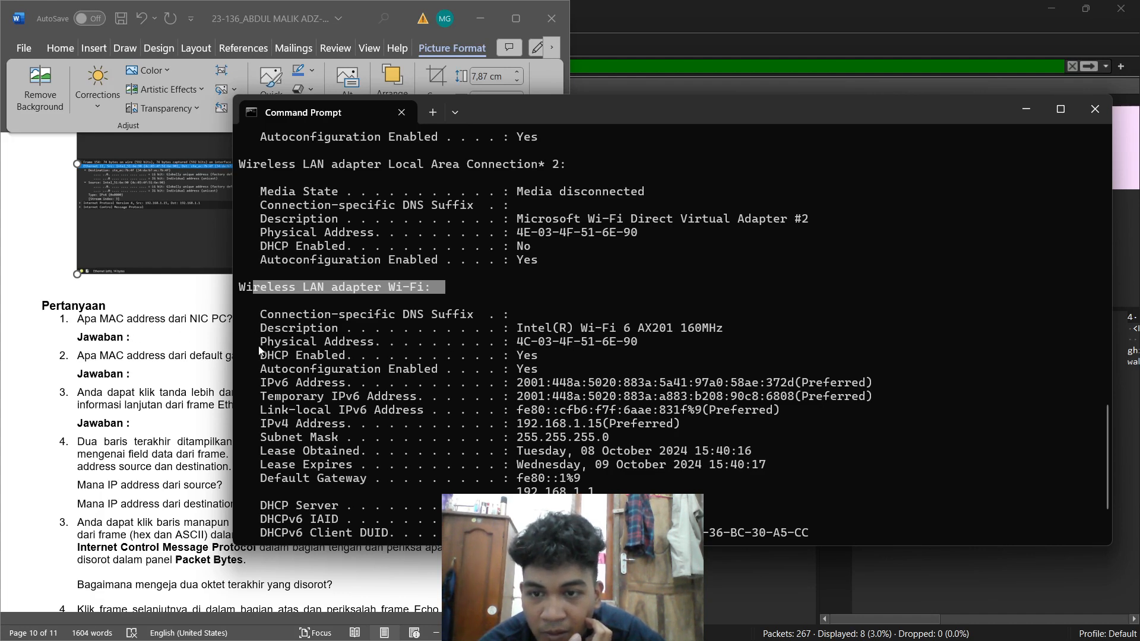
pyautogui.moveTo(262, 342); pyautogui.dragTo(646, 341)
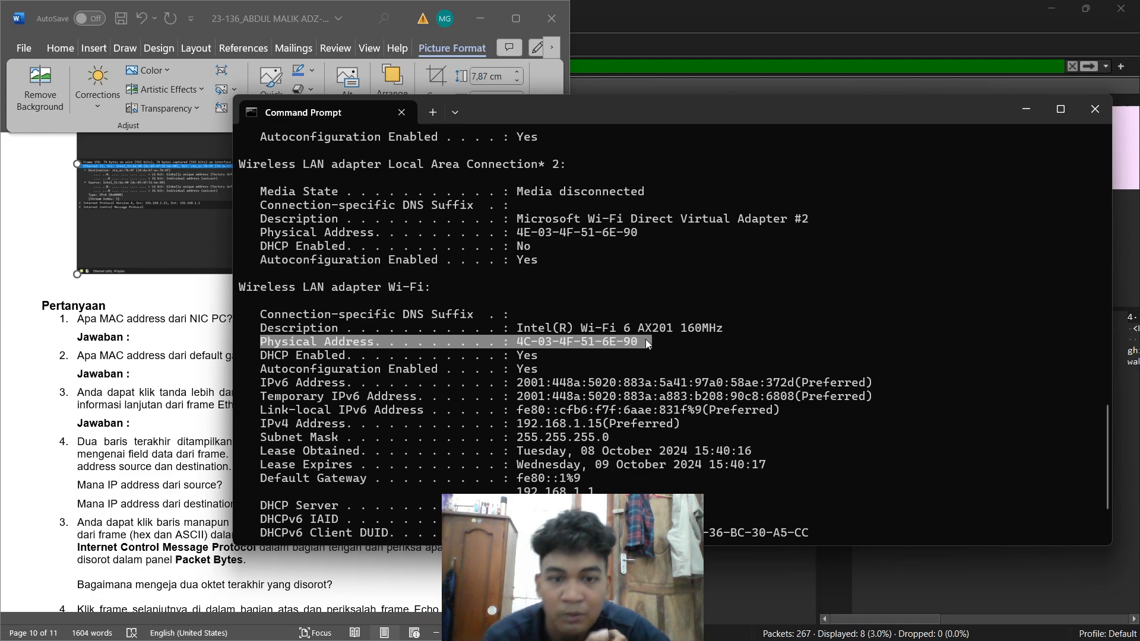
pyautogui.hotkey('ctrl', 'c')
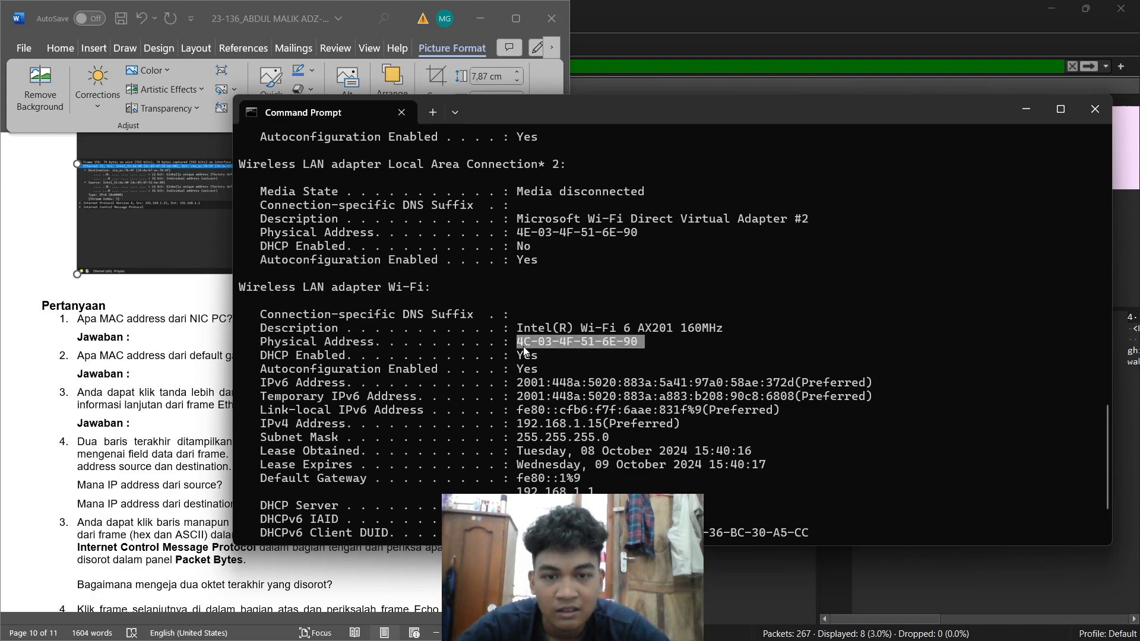
pyautogui.hotkey('ctrl', 'c')
pyautogui.click(194, 337)
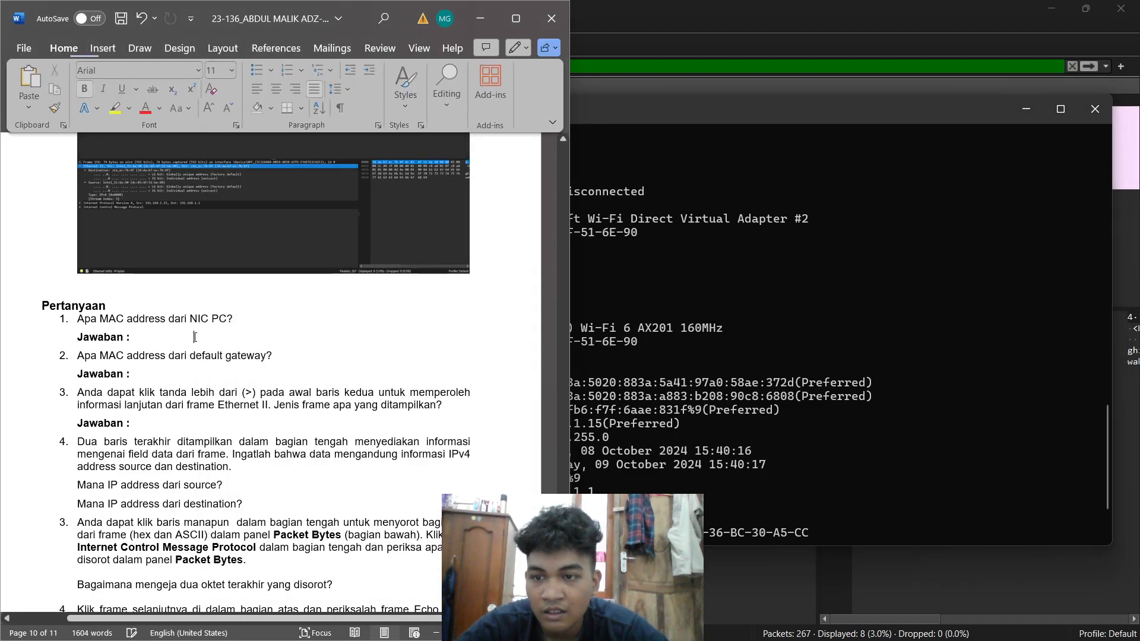
pyautogui.hotkey('ctrl', 'v')
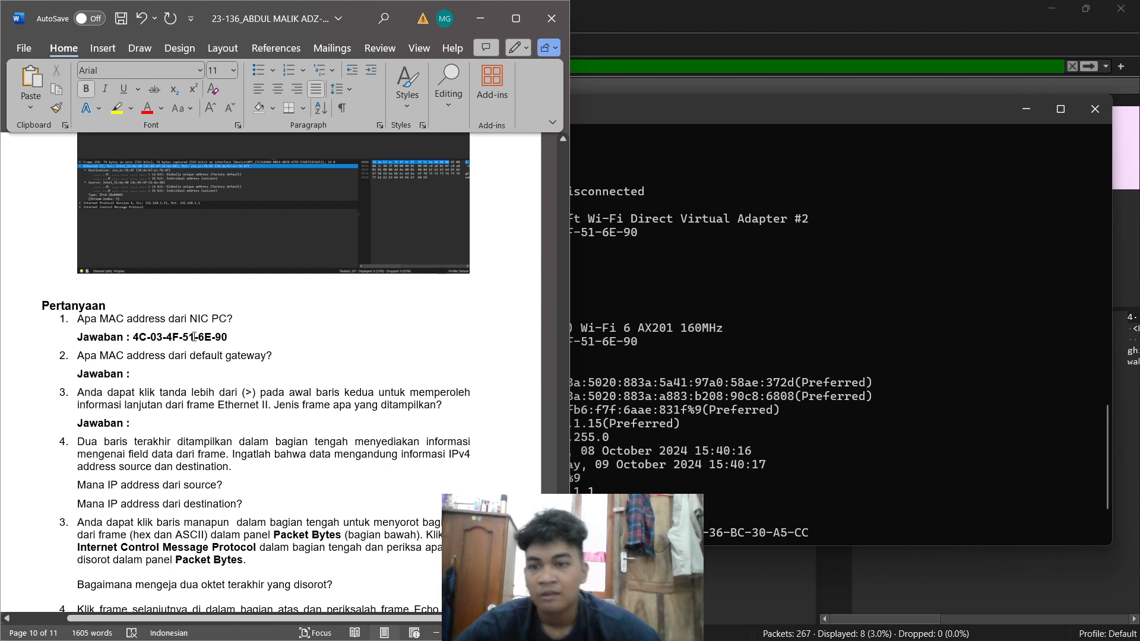
pyautogui.moveTo(234, 335); pyautogui.dragTo(132, 337)
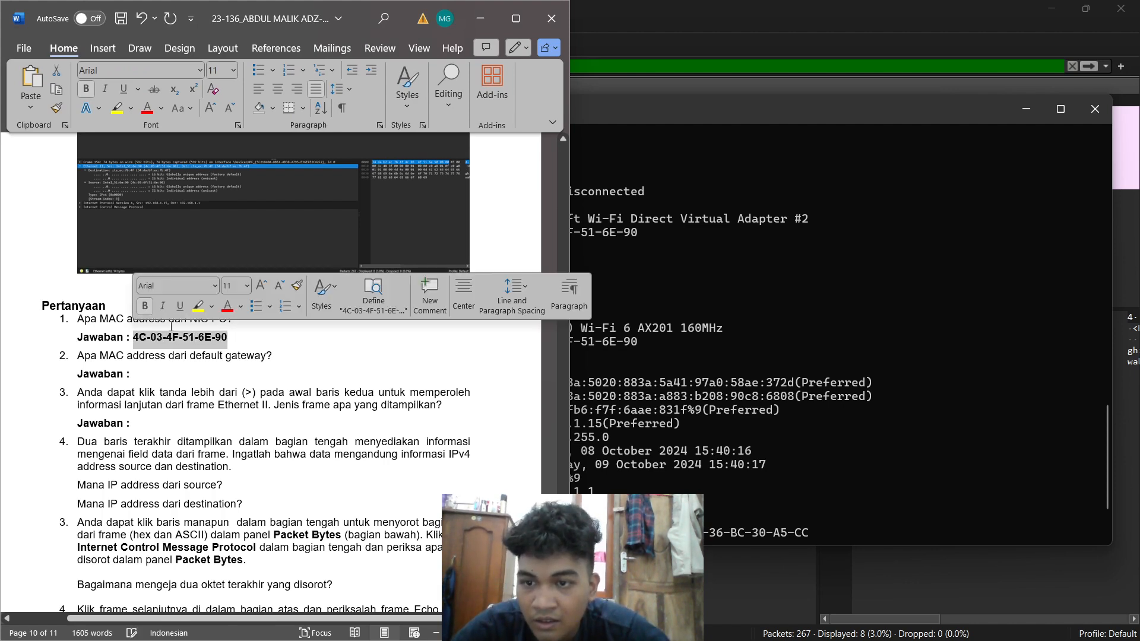
pyautogui.hotkey('ctrl', 'b')
pyautogui.click(218, 355)
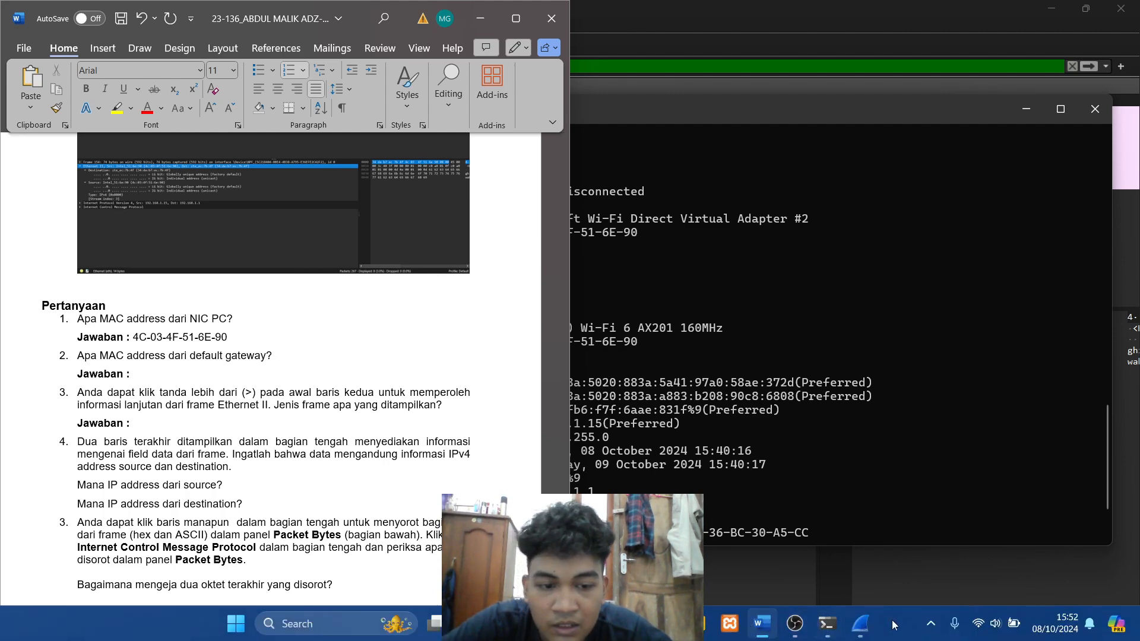
# Return to Command Prompt and run arp -a to list the ARP table.
pyautogui.click(827, 624)
pyautogui.scroll(-2, 560, 476)
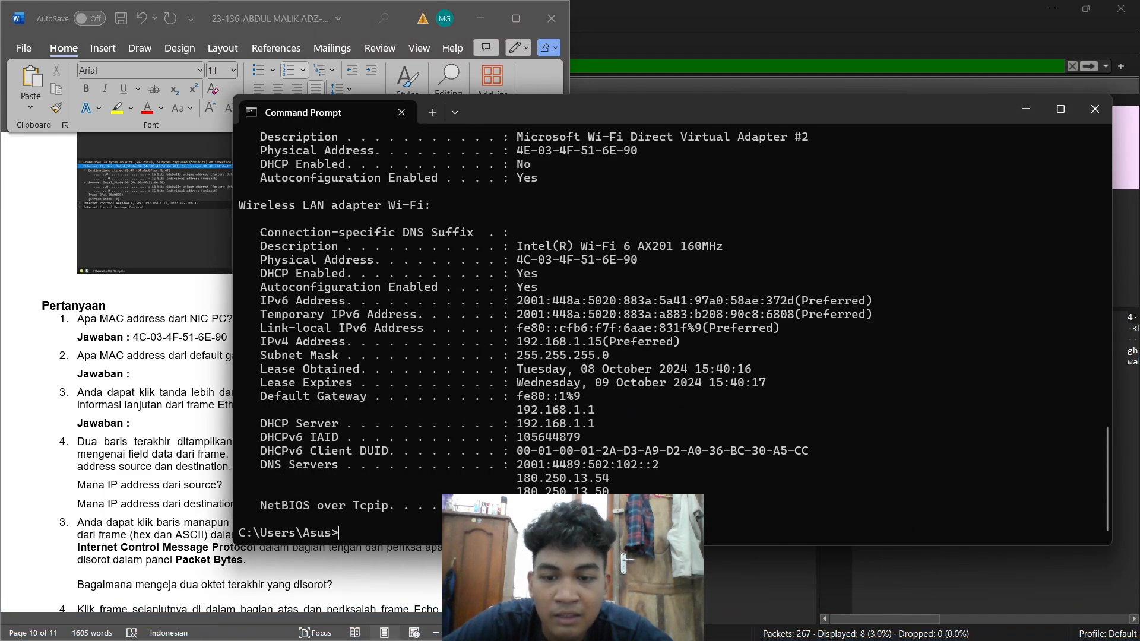
pyautogui.write('a')
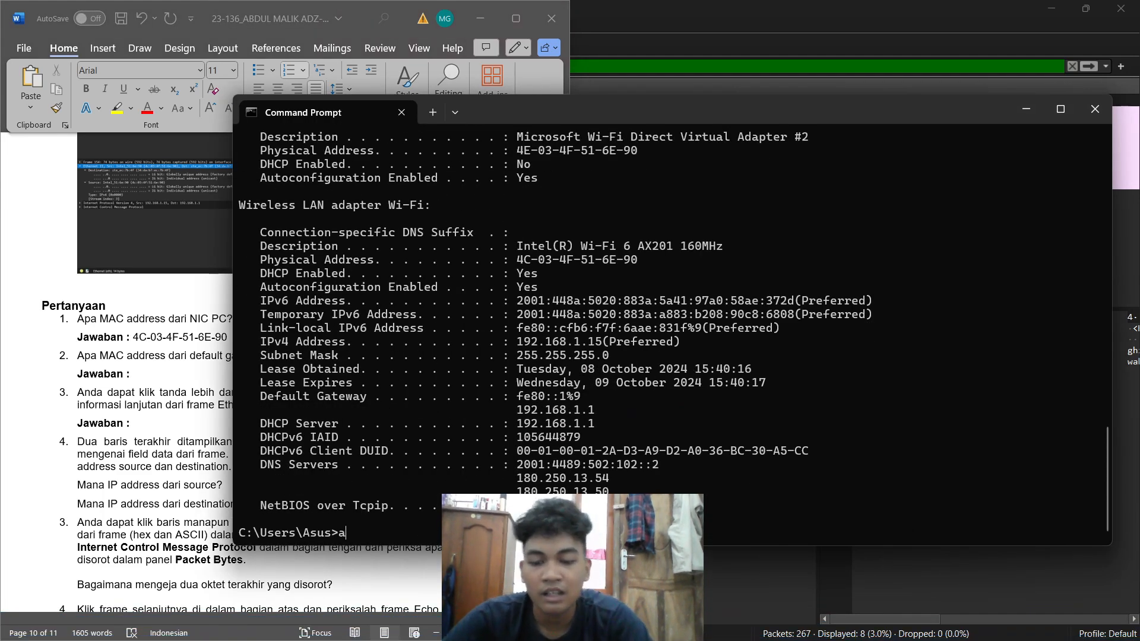
pyautogui.write('rp -a')
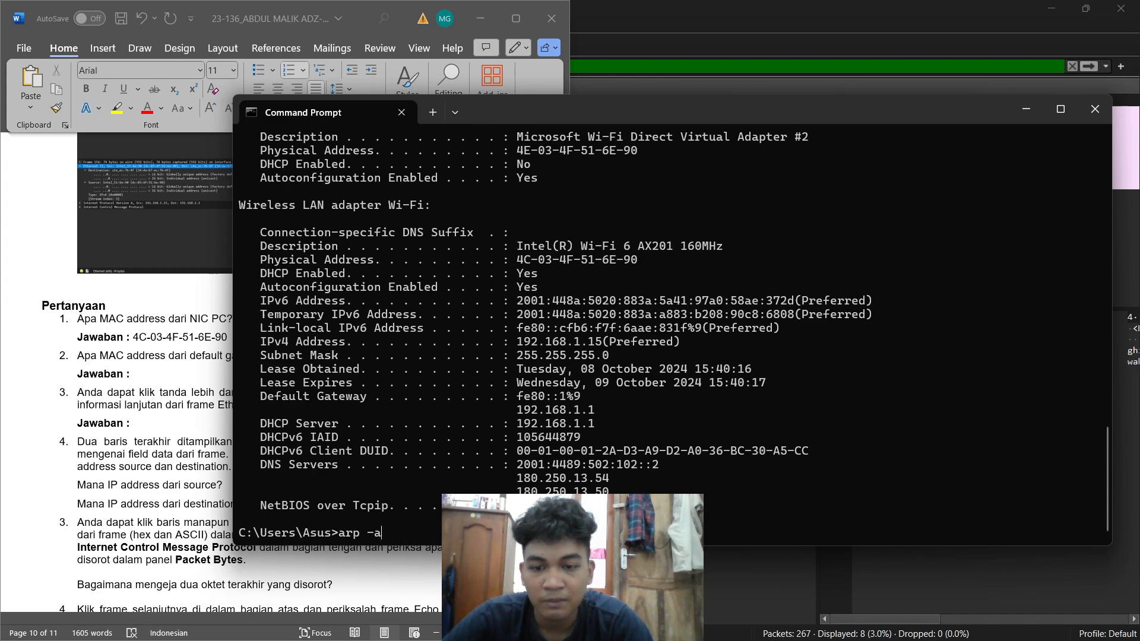
pyautogui.press('Return')
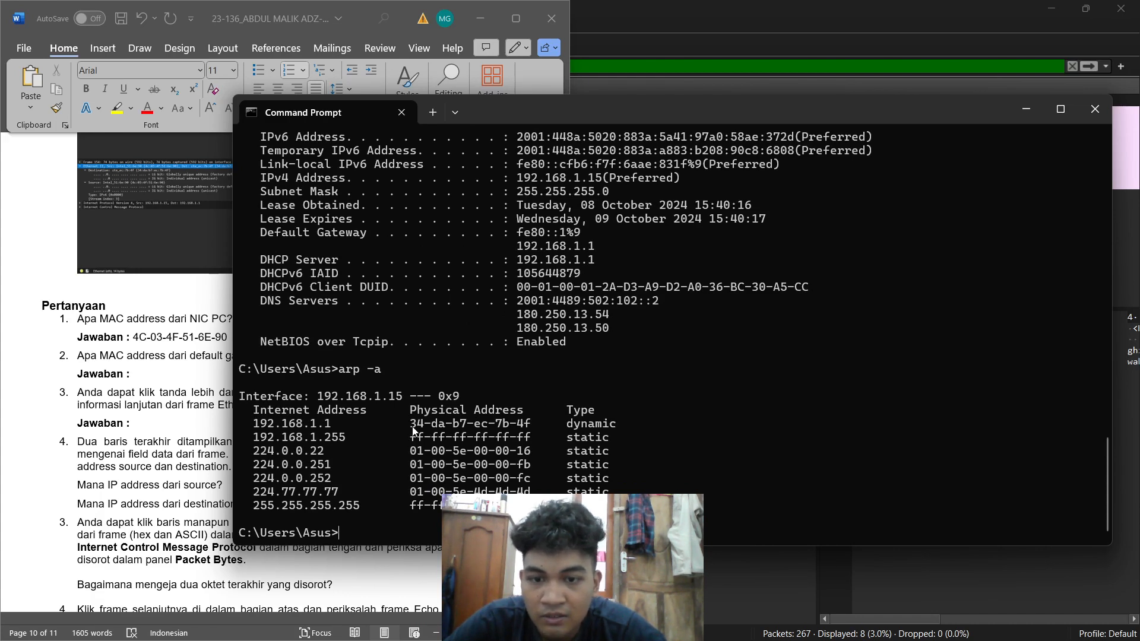
# Copy the physical address of 192.168.1.1 into Word as the answer to question 2, 34-da-b7-ec-7b-4f, in non-bold text.
pyautogui.moveTo(412, 426); pyautogui.dragTo(514, 426)
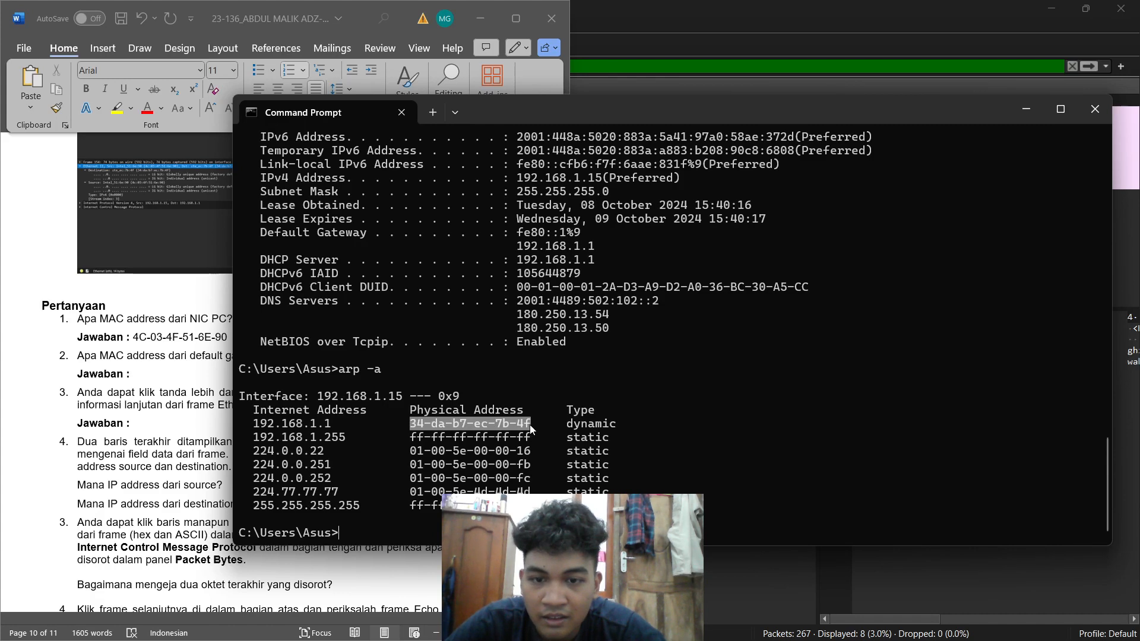
pyautogui.hotkey('ctrl', 'c')
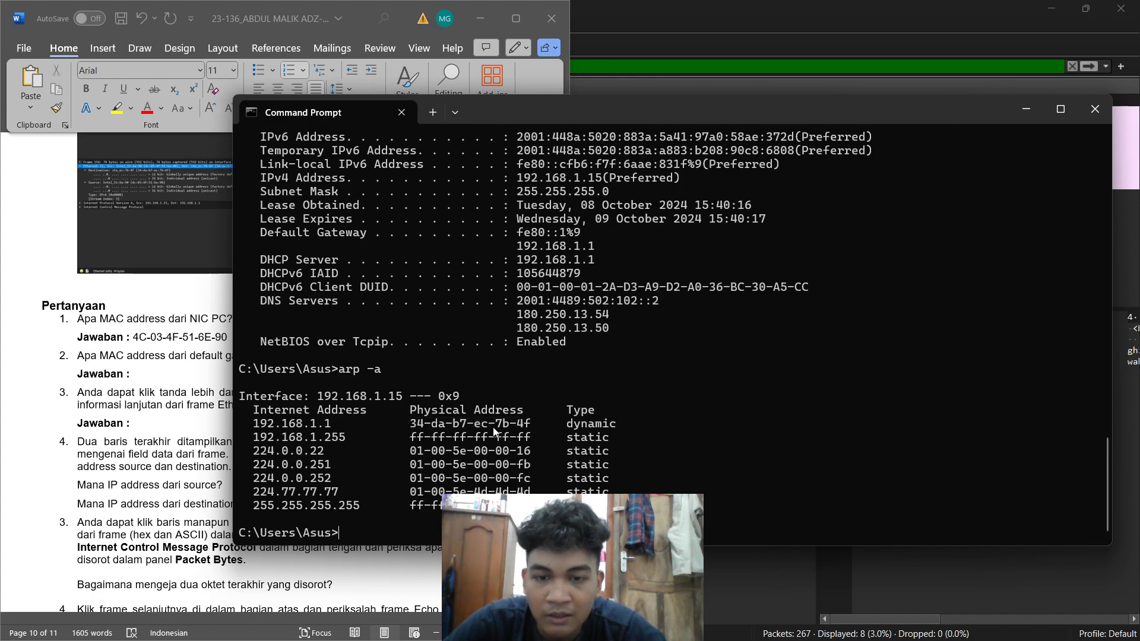
pyautogui.click(163, 373)
pyautogui.hotkey('ctrl', 'v')
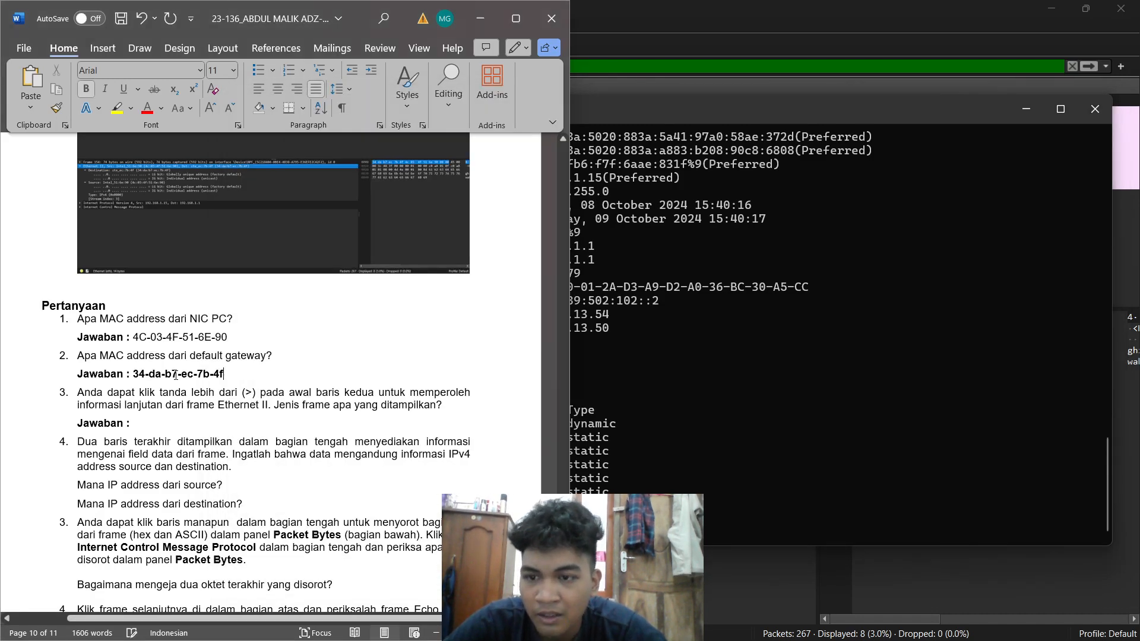
pyautogui.moveTo(220, 374); pyautogui.dragTo(133, 374)
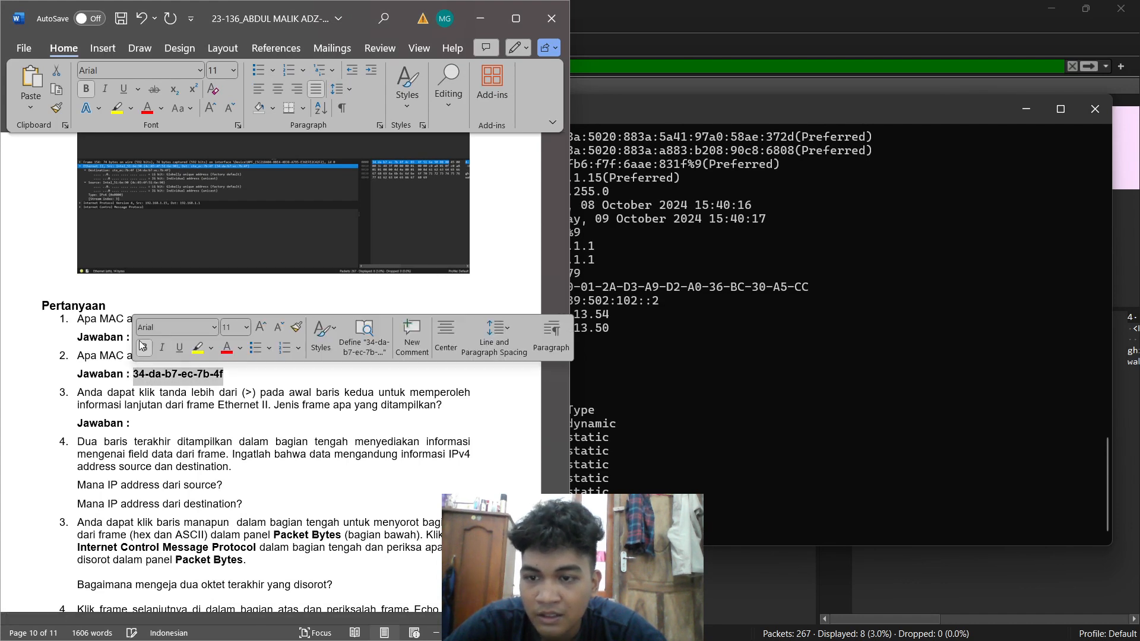
pyautogui.click(202, 374)
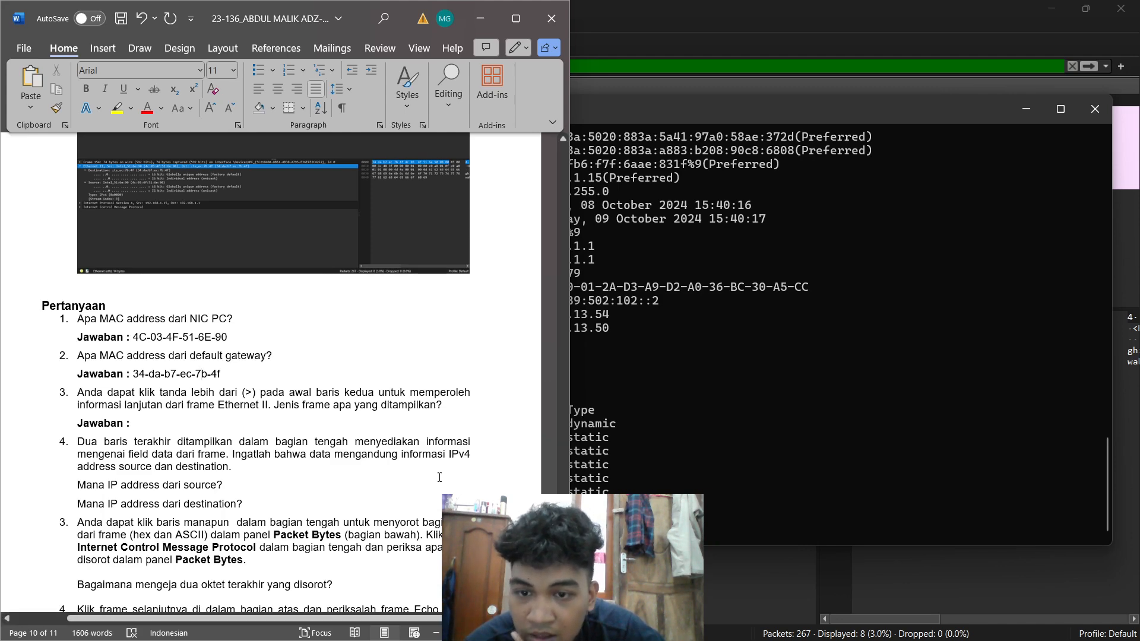
# Close Command Prompt and minimize Word to bring the Wireshark capture into view.
pyautogui.click(721, 397)
pyautogui.click(1096, 120)
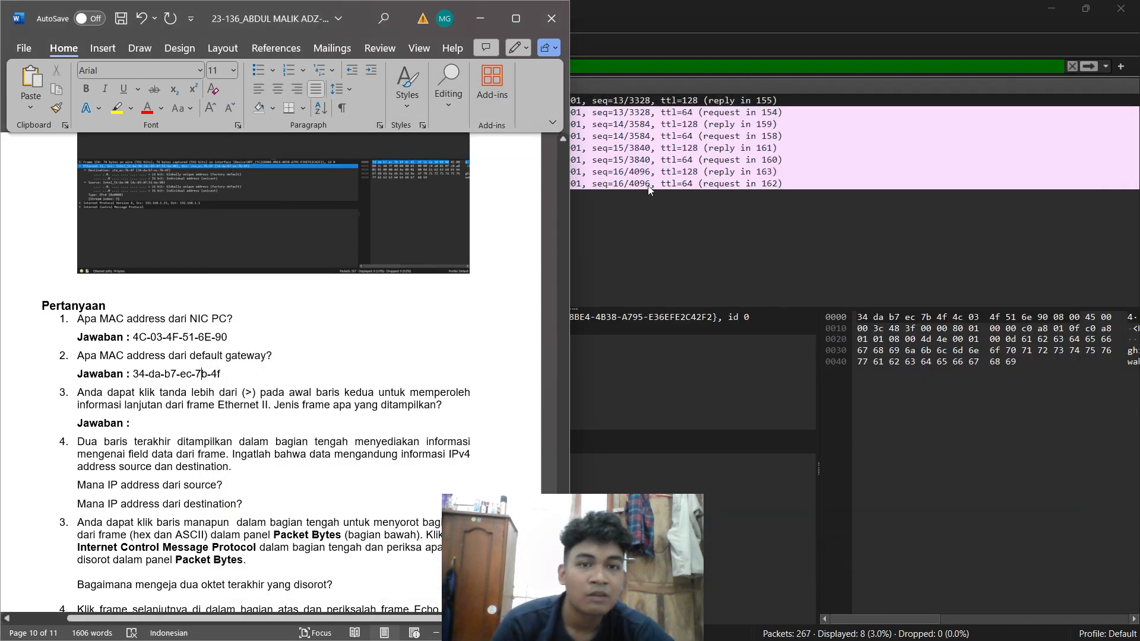
pyautogui.click(480, 18)
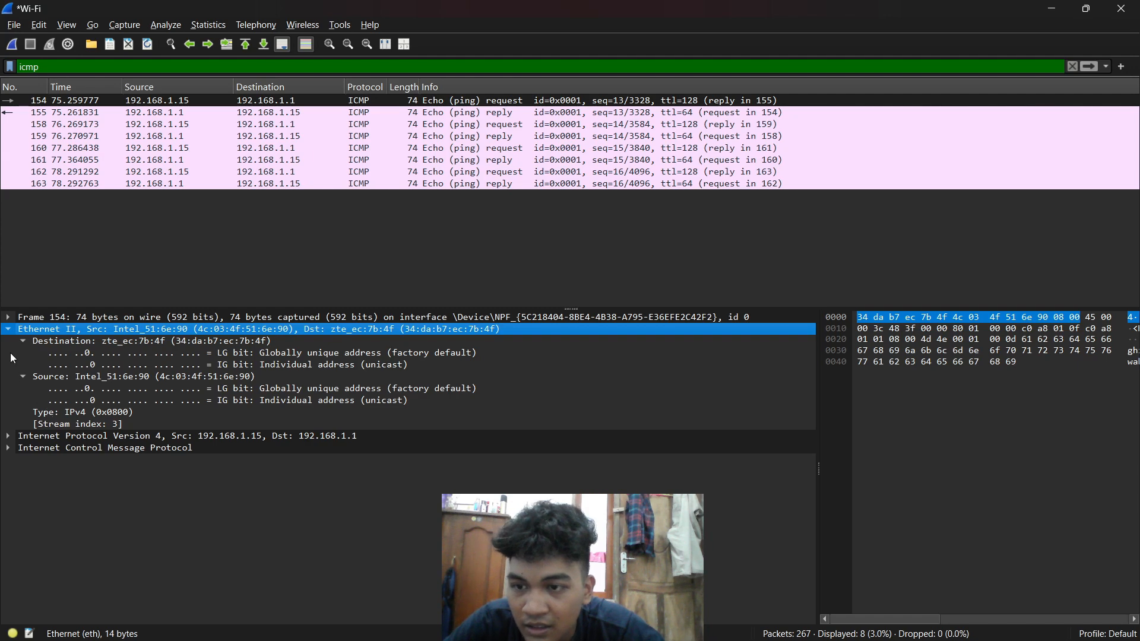
# Examine the Type field in the Ethernet II details of frame 154.
pyautogui.click(12, 330)
pyautogui.click(8, 331)
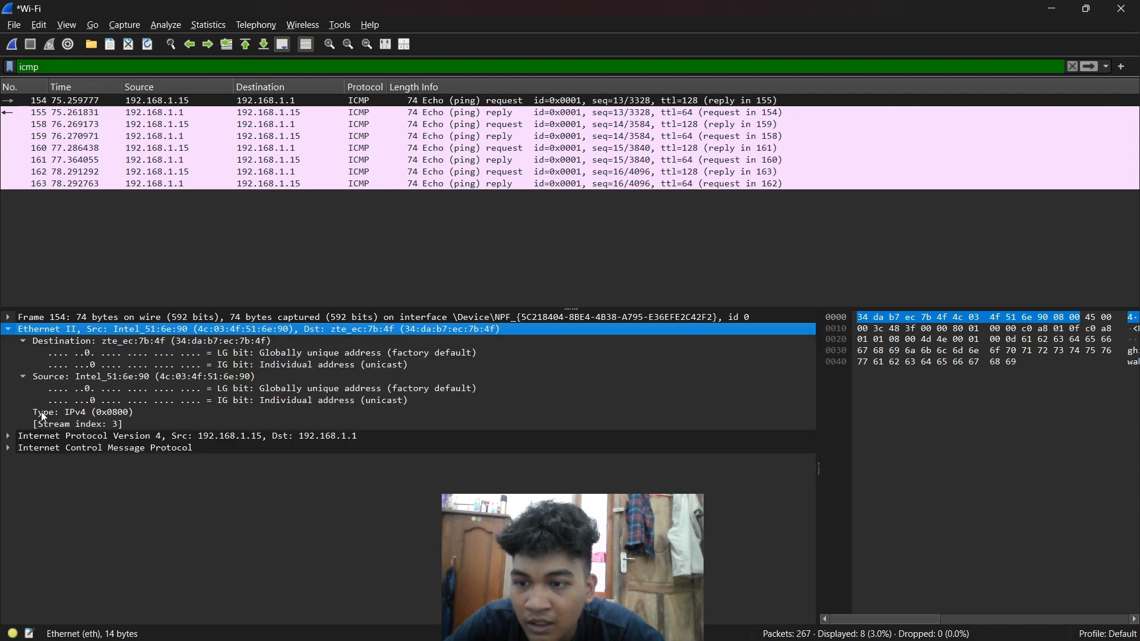
pyautogui.click(44, 414)
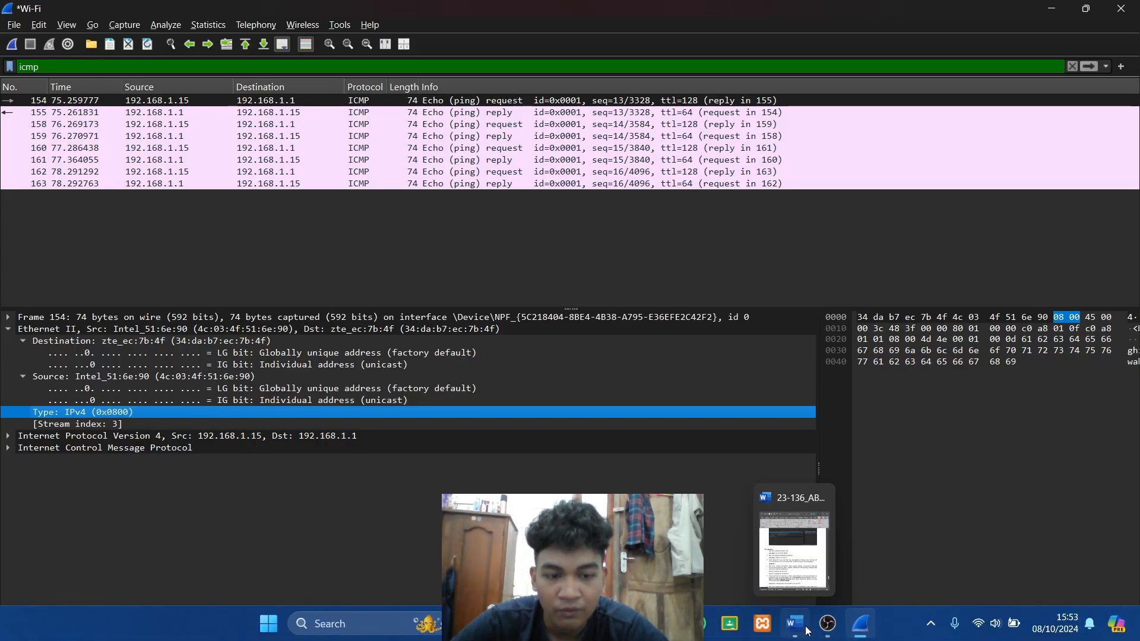
# Return to Word and answer question 3 with IPv4 in non-bold text.
pyautogui.click(806, 631)
pyautogui.click(194, 426)
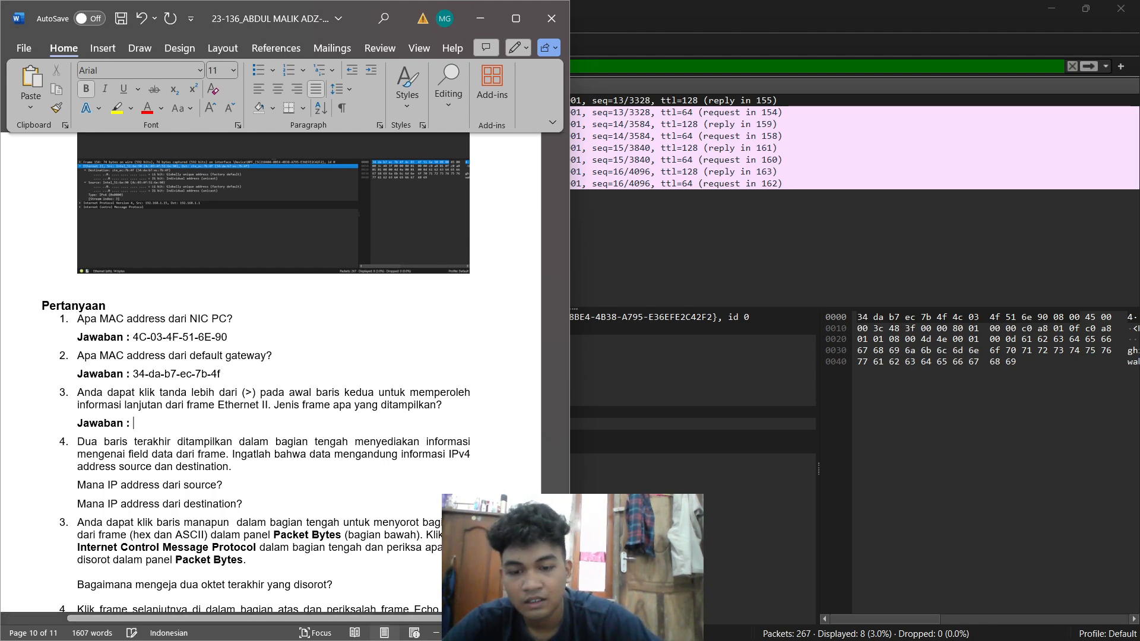
pyautogui.hotkey('ctrl', 'b')
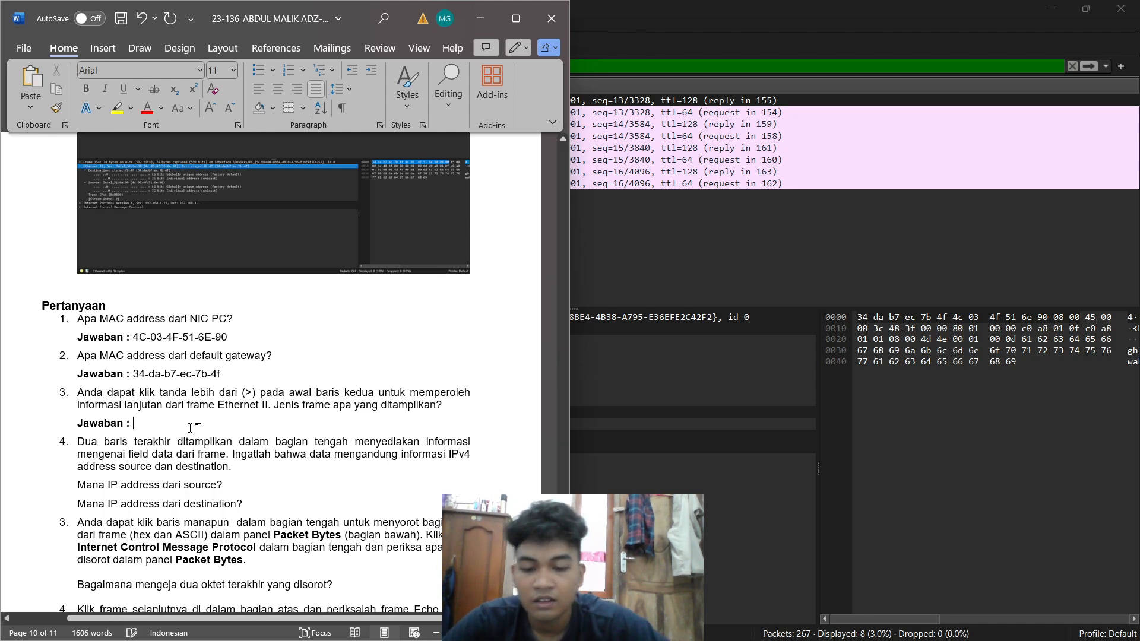
pyautogui.write('IPv4')
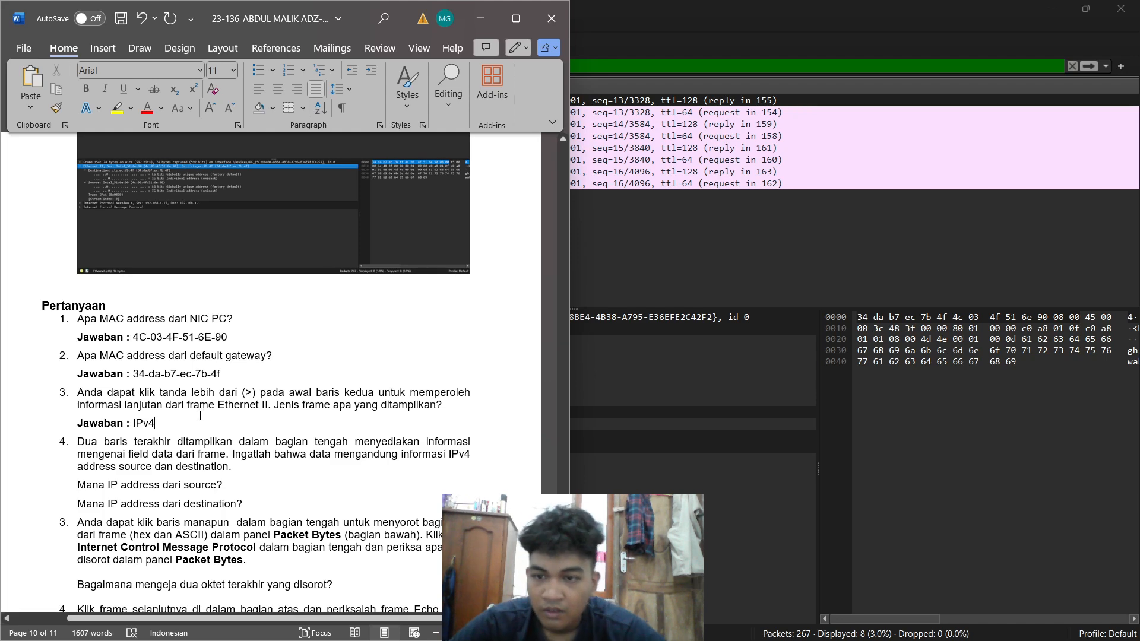
# Read the questions that follow, then switch to Wireshark and snap its window beside Word.
pyautogui.scroll(-2, 200, 421)
pyautogui.scroll(-2, 200, 421)
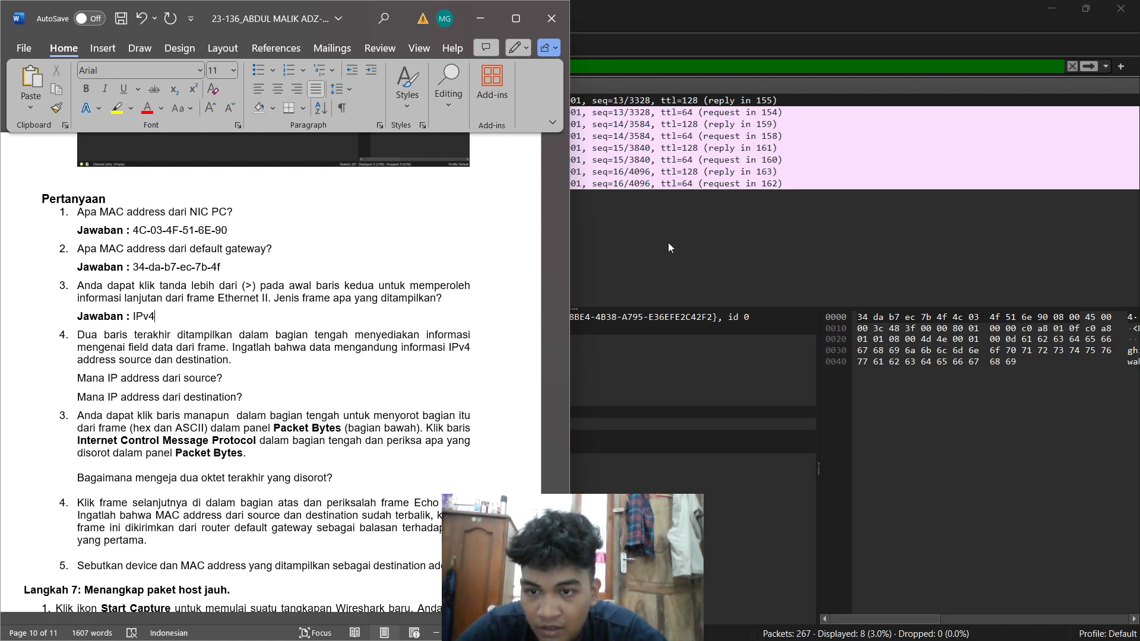
pyautogui.click(768, 231)
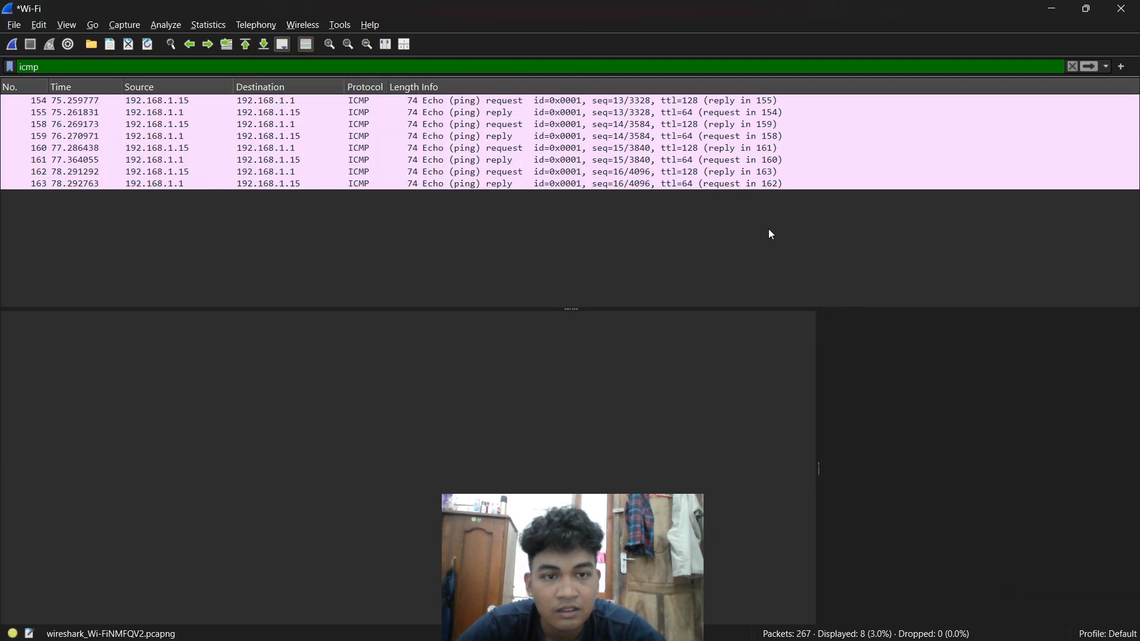
pyautogui.press('super+Right')
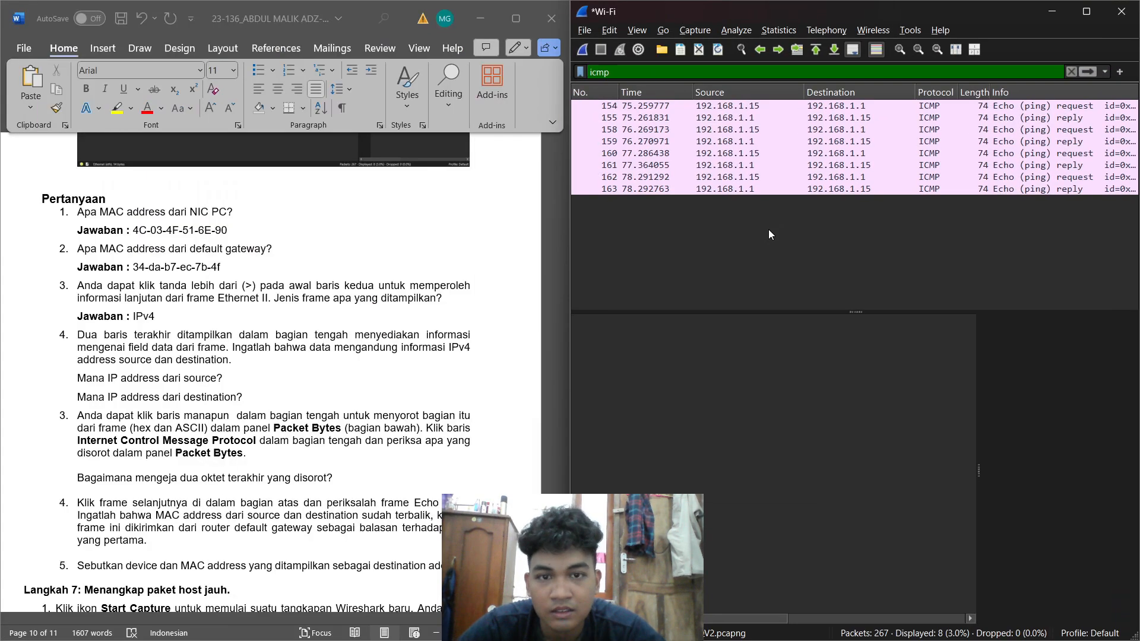
# Select frame 154 and collapse the Source and Destination entries in its Ethernet II details.
pyautogui.click(758, 105)
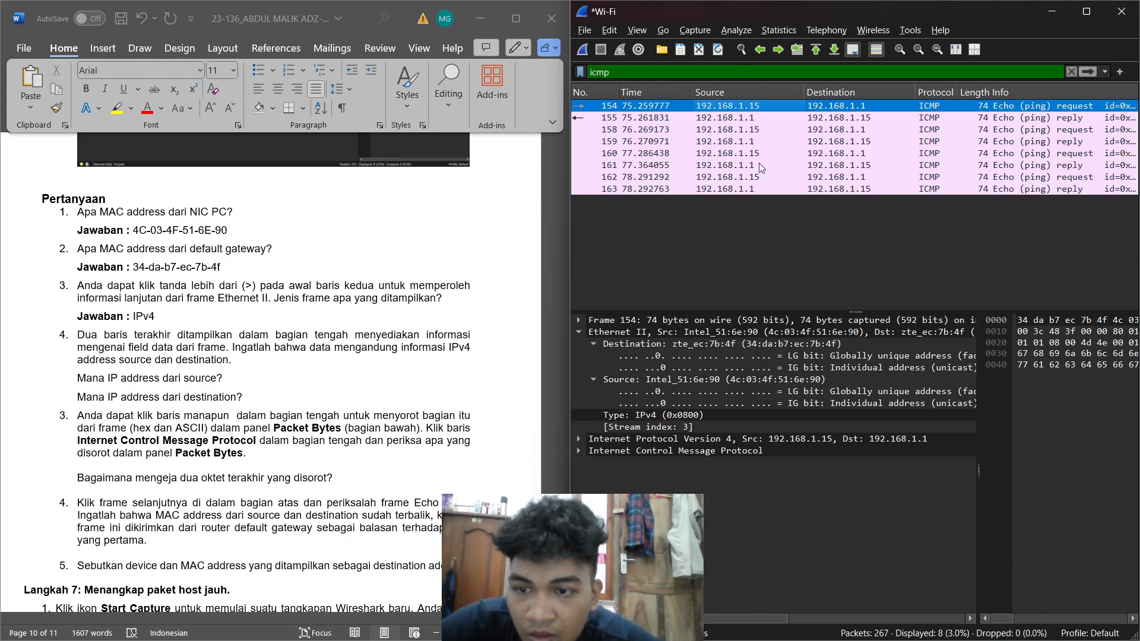
pyautogui.click(591, 380)
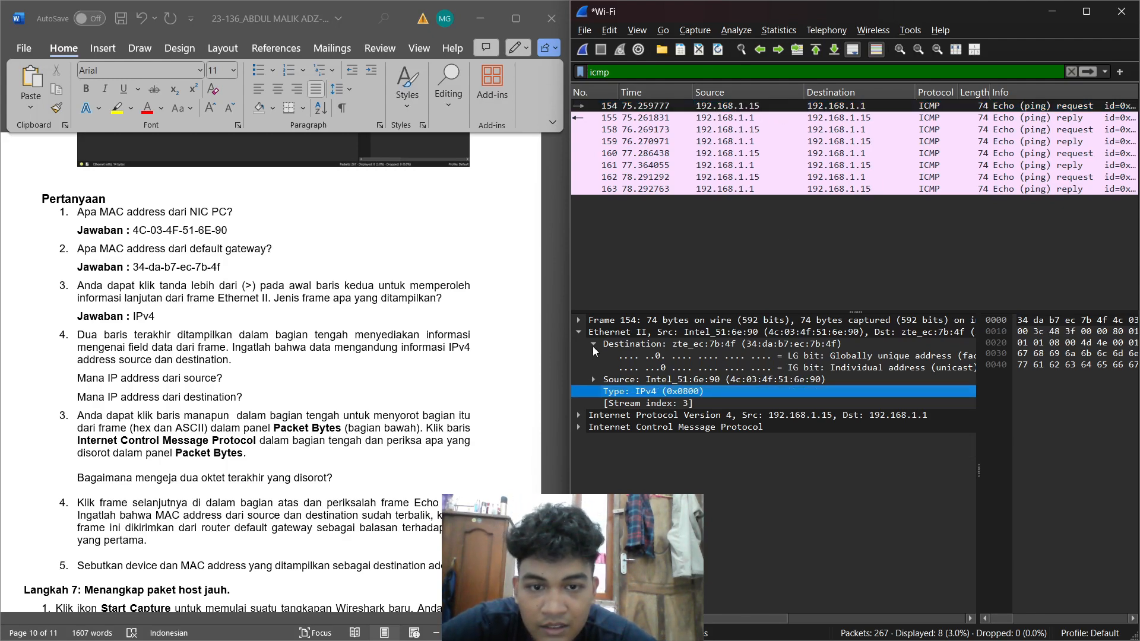
pyautogui.click(592, 380)
pyautogui.click(593, 343)
pyautogui.click(593, 356)
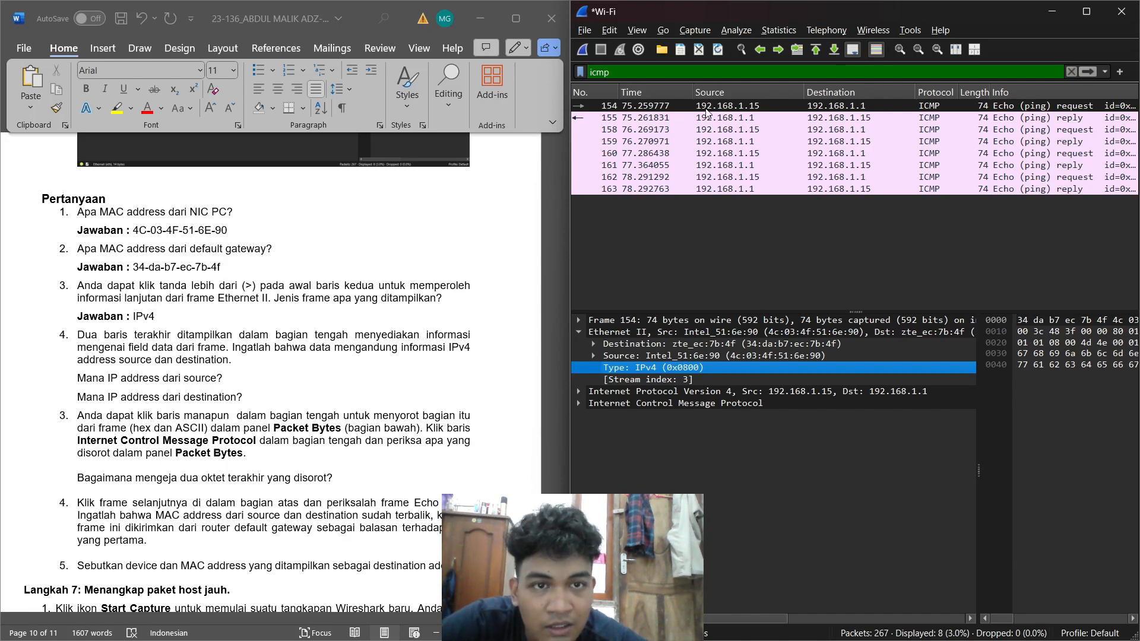
# Place the cursor after the source IP address question in Word and read the remaining questions up to Langkah 7.
pyautogui.click(310, 378)
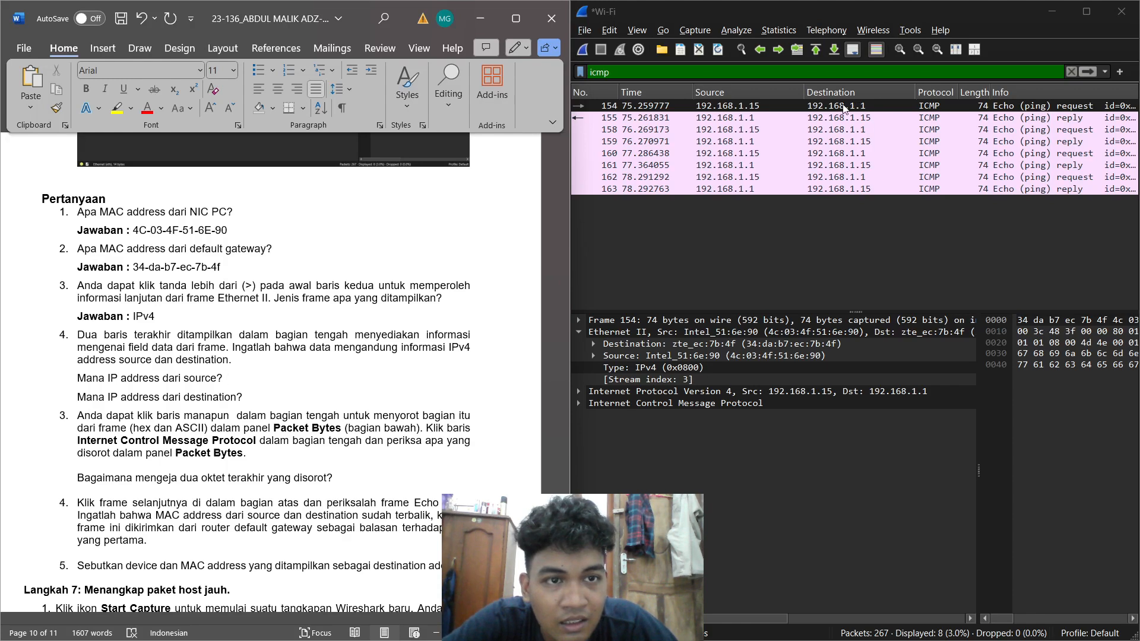
pyautogui.scroll(-1, 403, 380)
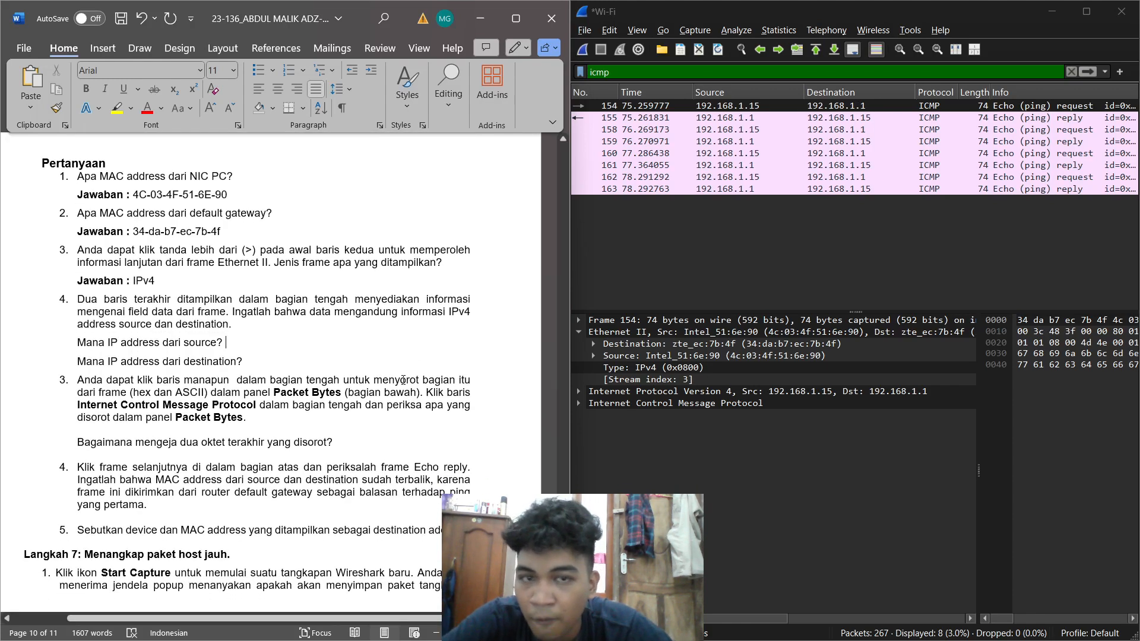
pyautogui.scroll(-4, 403, 380)
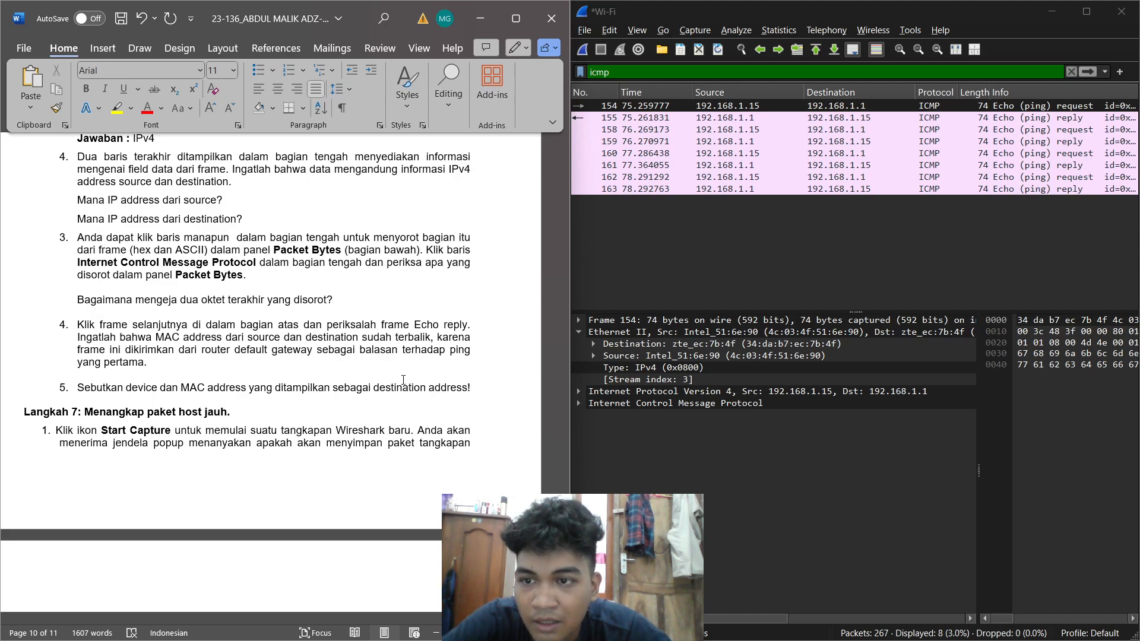
# Expand the Internet Control Message Protocol details of frame 154, select the Data entry, and widen the Packet Bytes pane to examine the highlighted bytes.
pyautogui.click(578, 405)
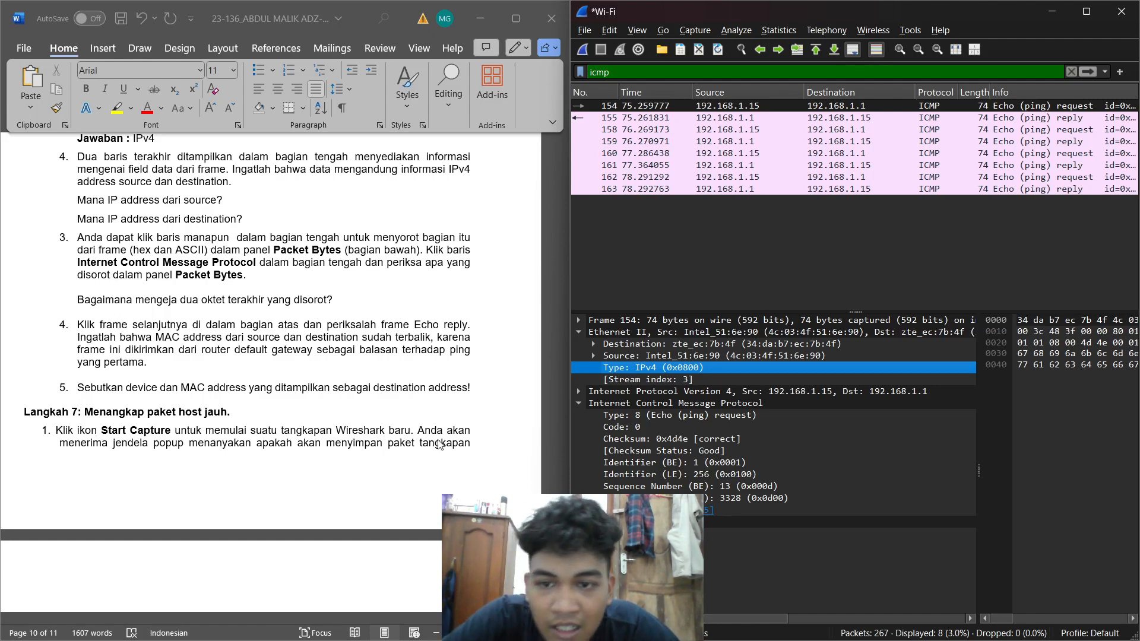
pyautogui.click(629, 522)
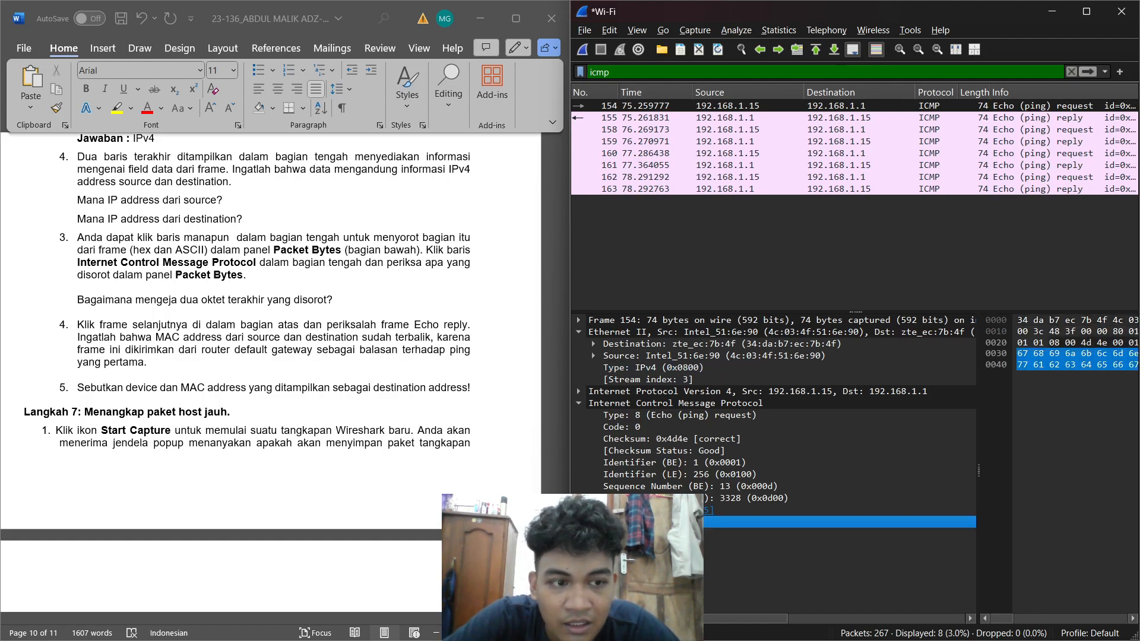
pyautogui.hscroll(3, 707, 614)
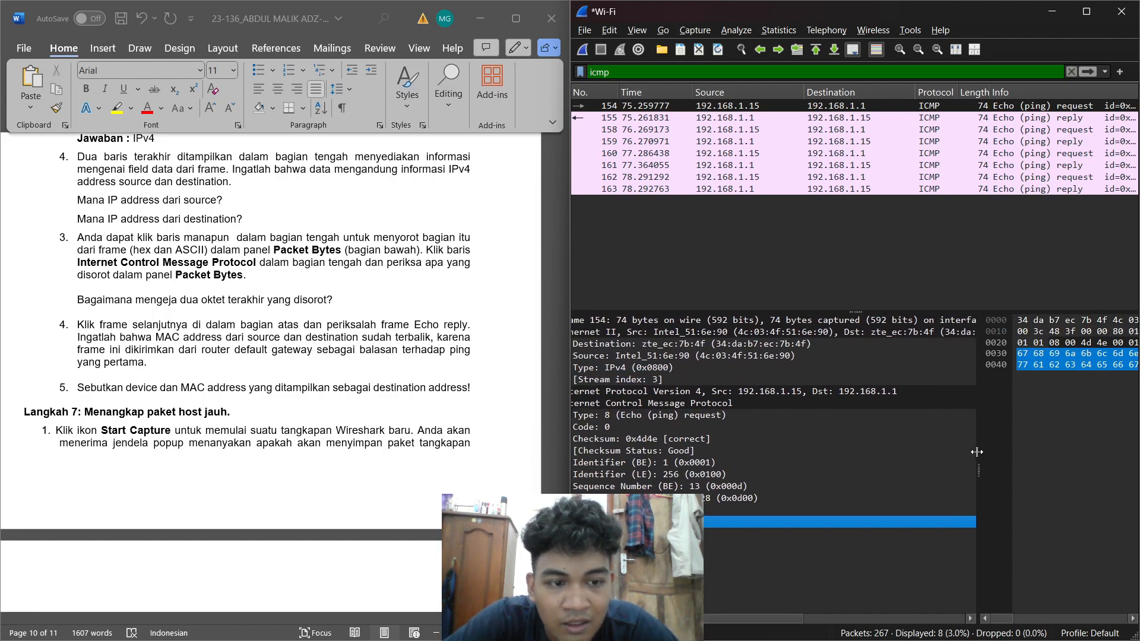
pyautogui.moveTo(978, 456); pyautogui.dragTo(740, 469)
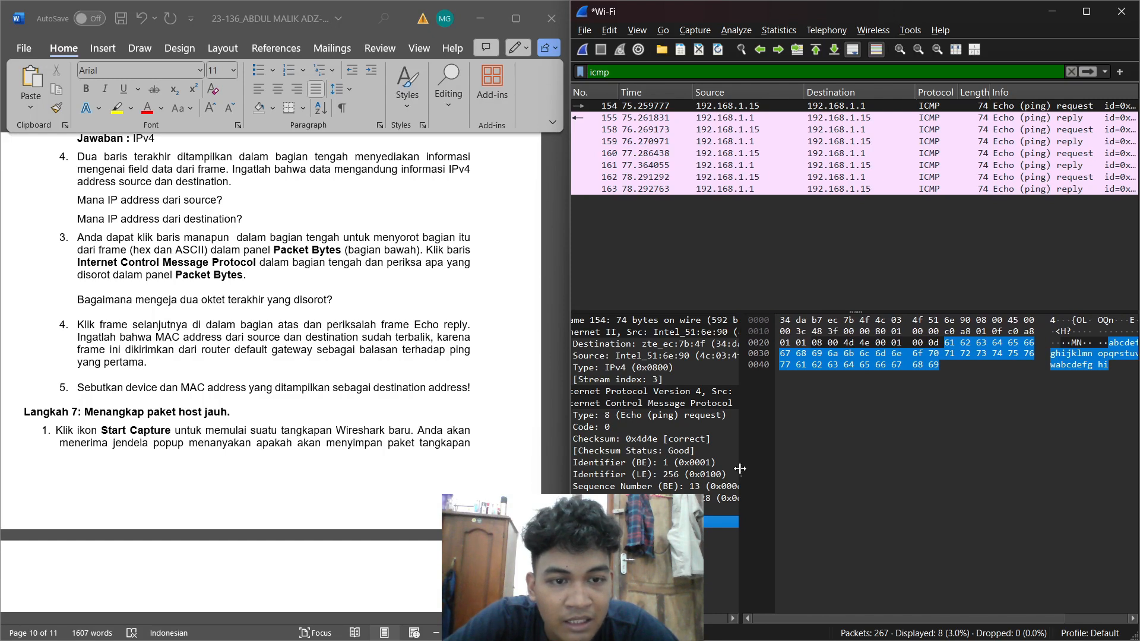
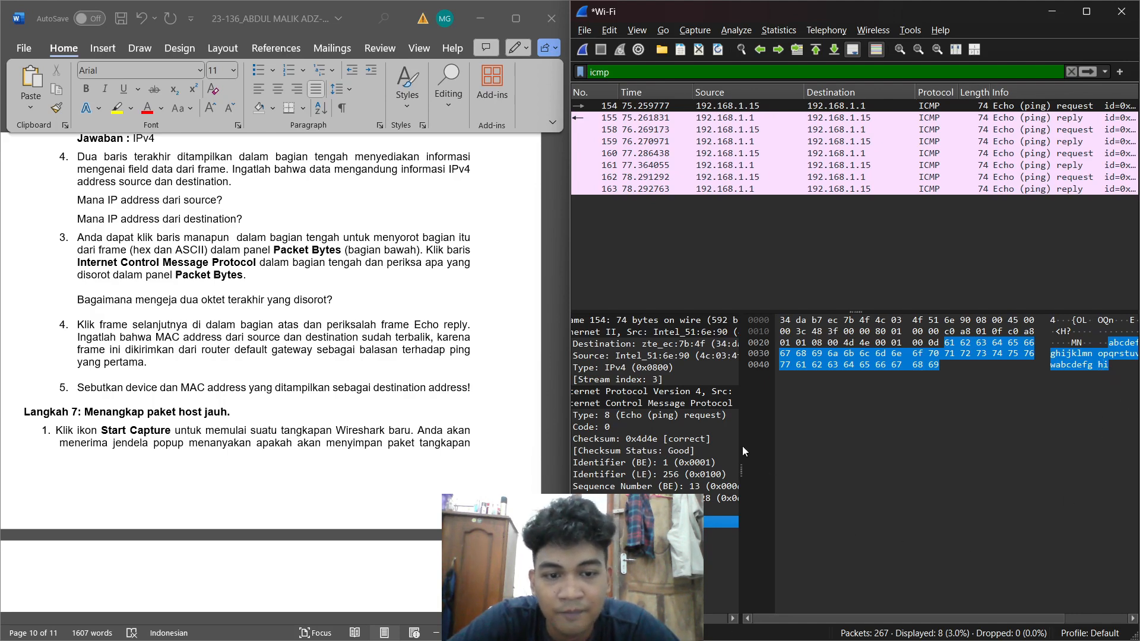
pyautogui.moveTo(740, 445); pyautogui.dragTo(933, 445)
# Read the Word instructions from question 4 into Langkah 7, then view Echo reply frame 155 in its own window and close it.
pyautogui.scroll(-1, 259, 349)
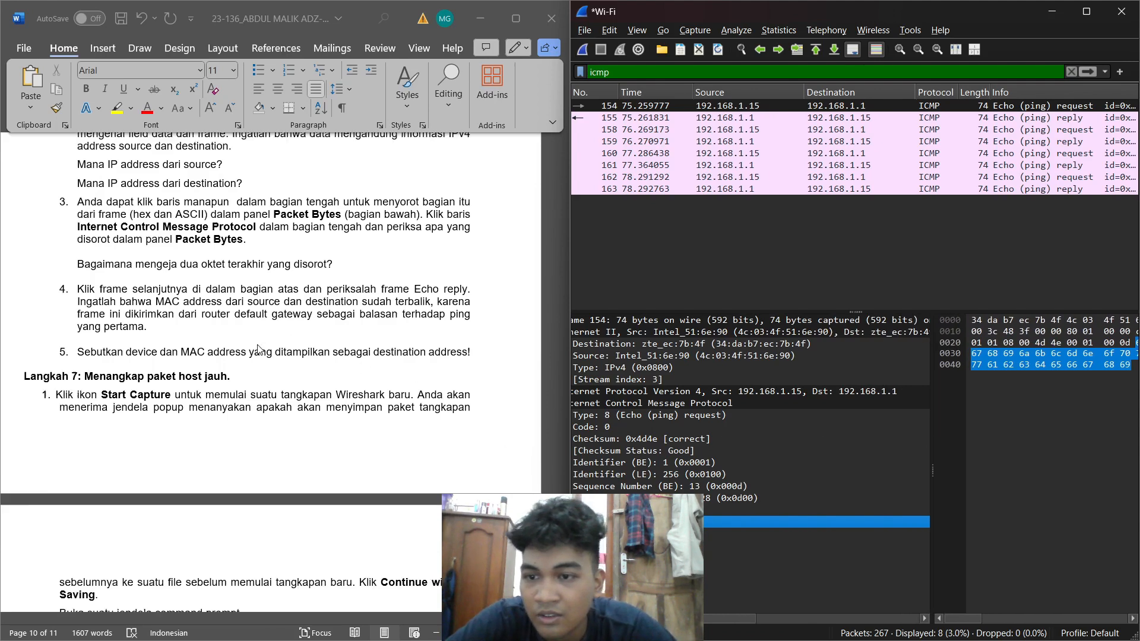
pyautogui.scroll(-1, 260, 349)
pyautogui.scroll(-2, 223, 292)
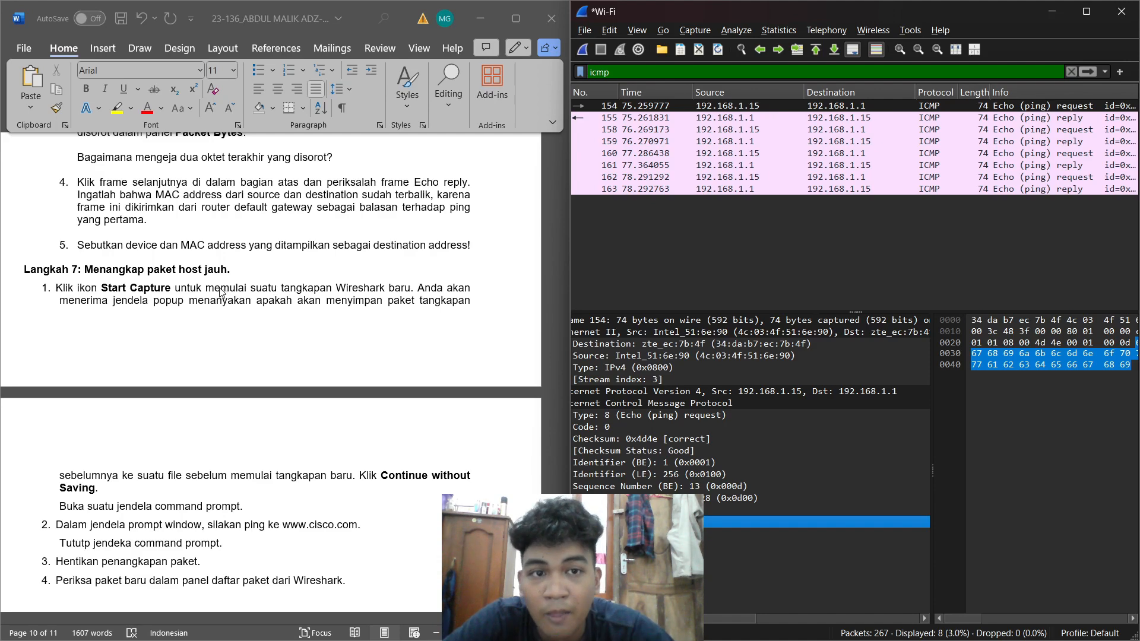
pyautogui.doubleClick(743, 118)
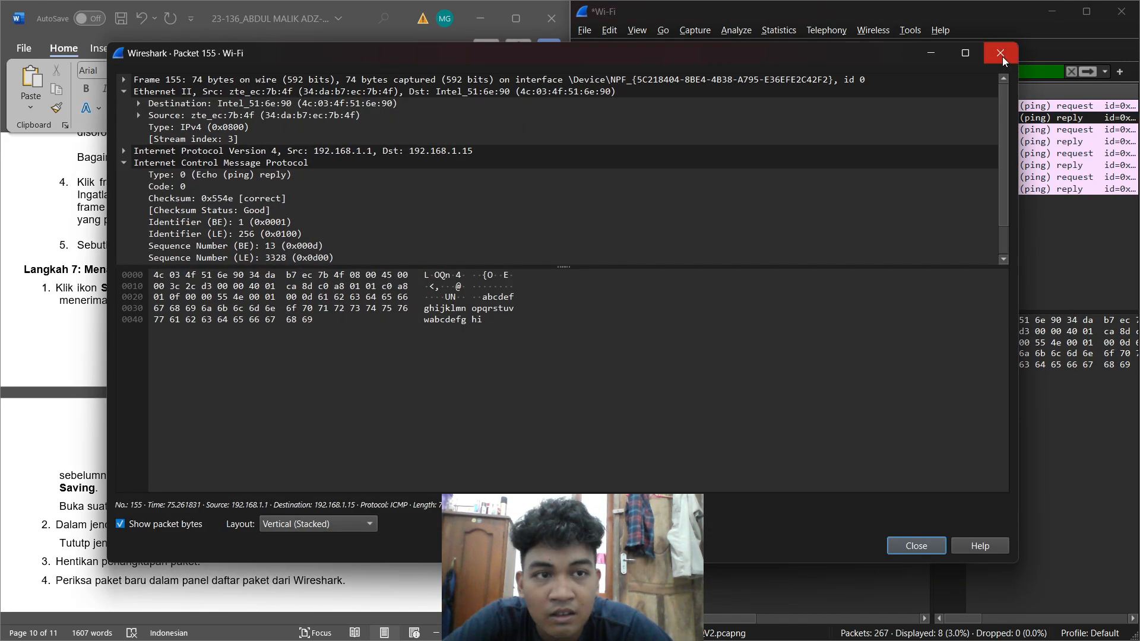
pyautogui.click(1001, 54)
# Compare the Echo request and reply frames from 154 to 160, then examine the Ethernet Destination address of reply frame 155.
pyautogui.click(729, 106)
pyautogui.click(748, 118)
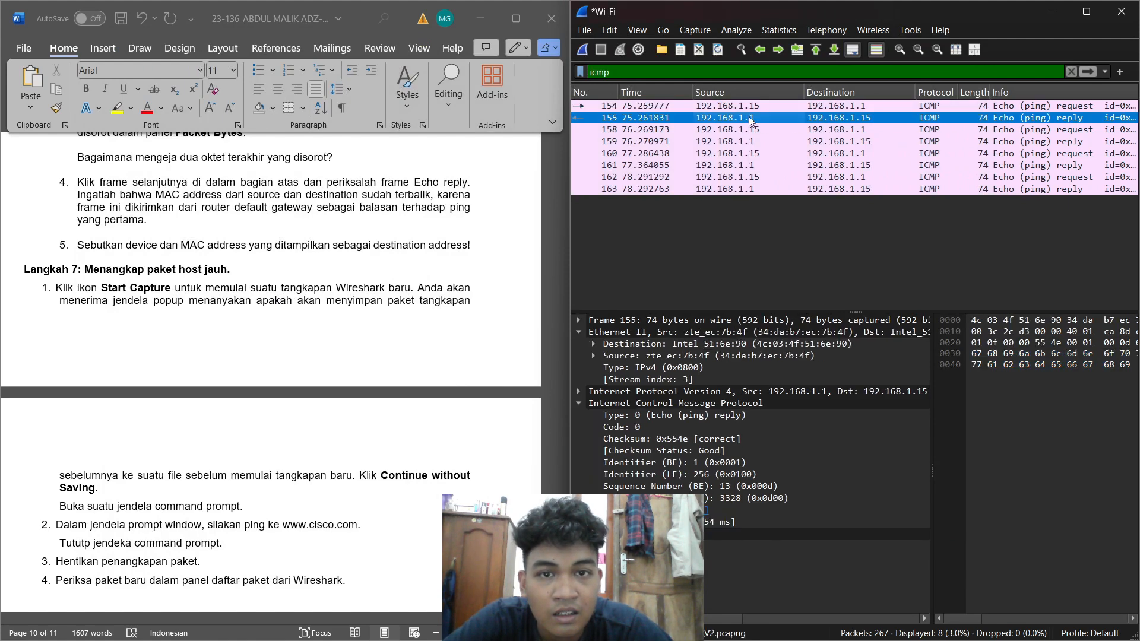
pyautogui.click(826, 105)
pyautogui.click(658, 118)
pyautogui.click(718, 131)
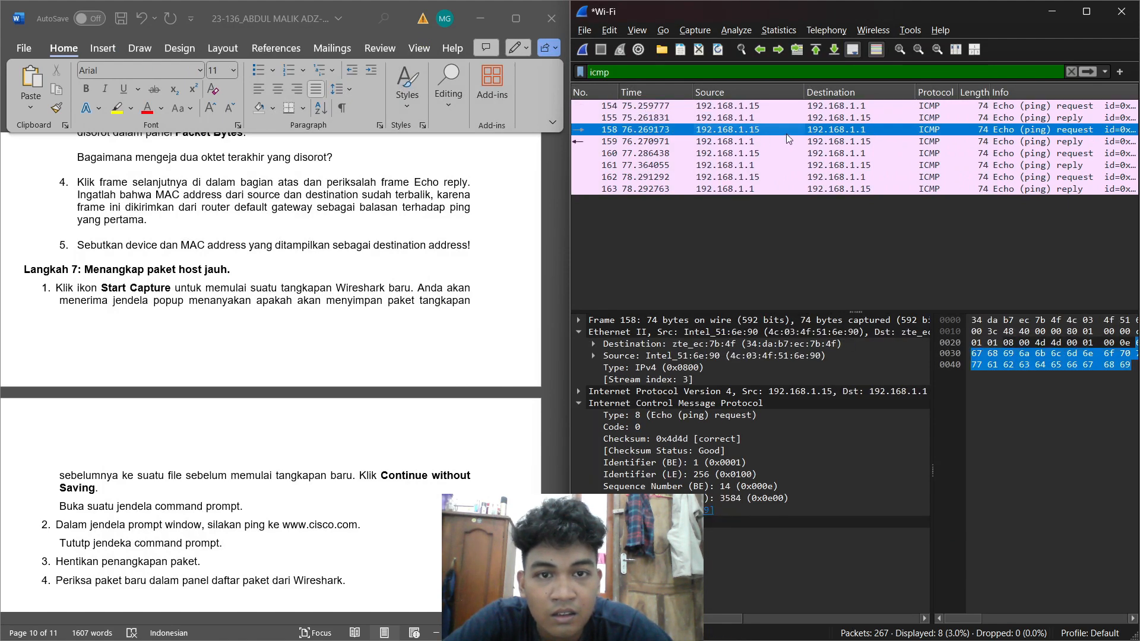
pyautogui.click(731, 141)
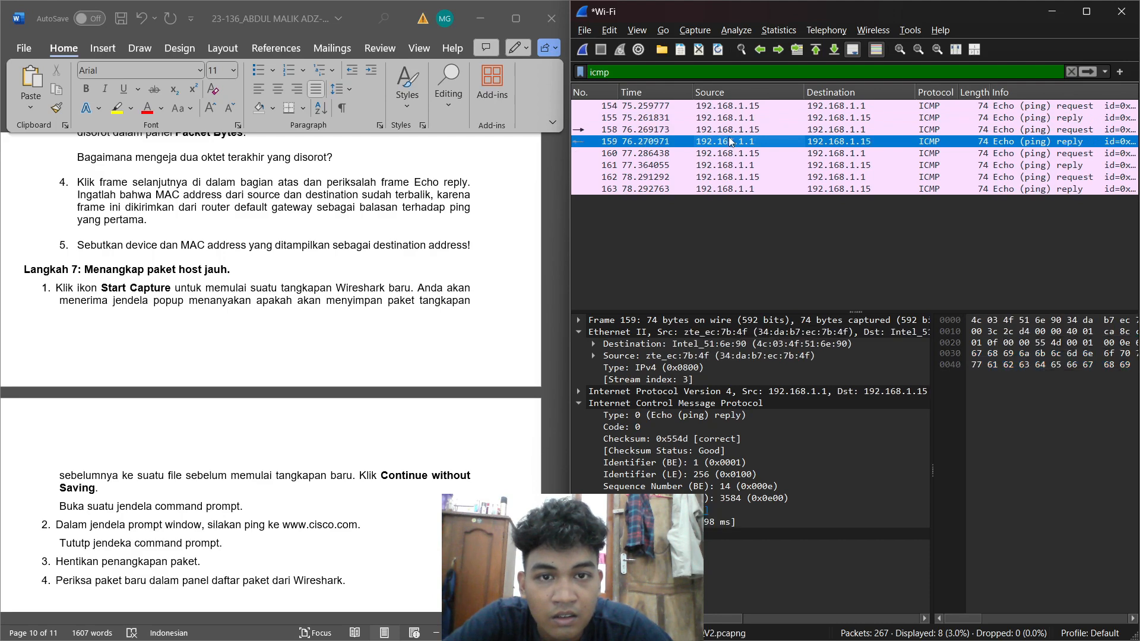
pyautogui.click(735, 119)
pyautogui.click(741, 150)
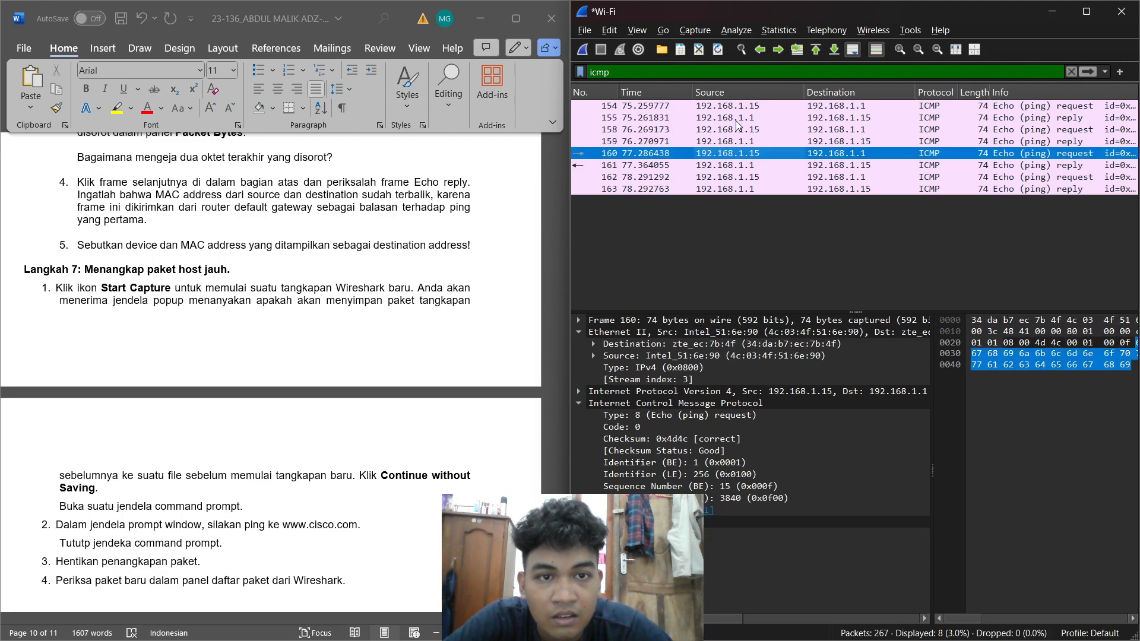
pyautogui.click(736, 120)
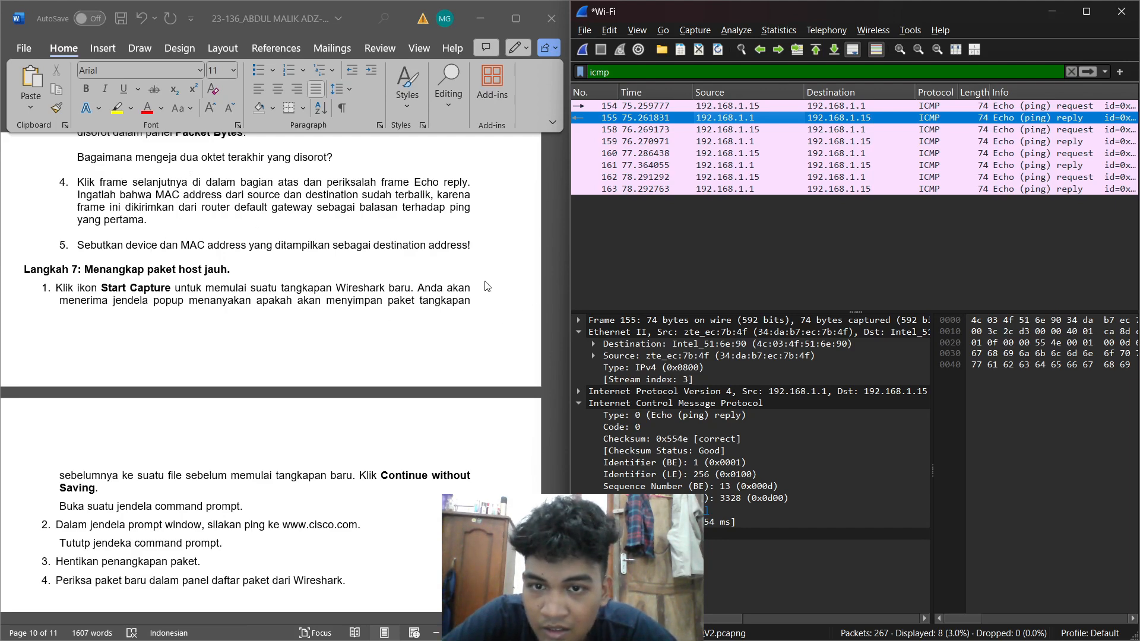
pyautogui.click(701, 345)
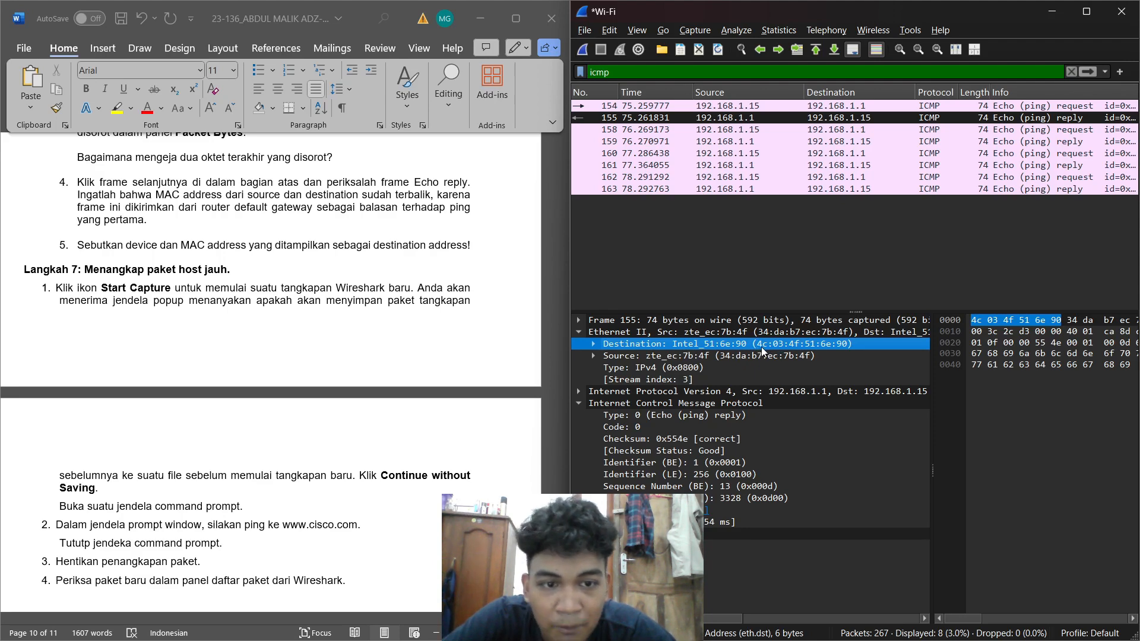
pyautogui.click(332, 271)
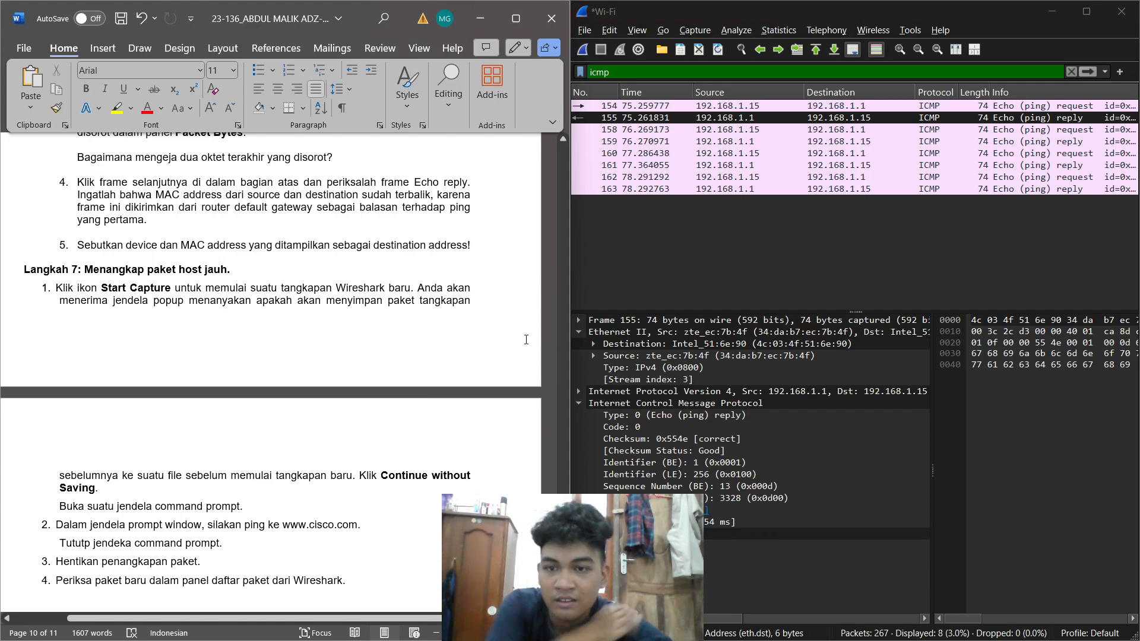
# Quit Wireshark without saving the captured packets and toggle the Wi-Fi connection.
pyautogui.click(1118, 11)
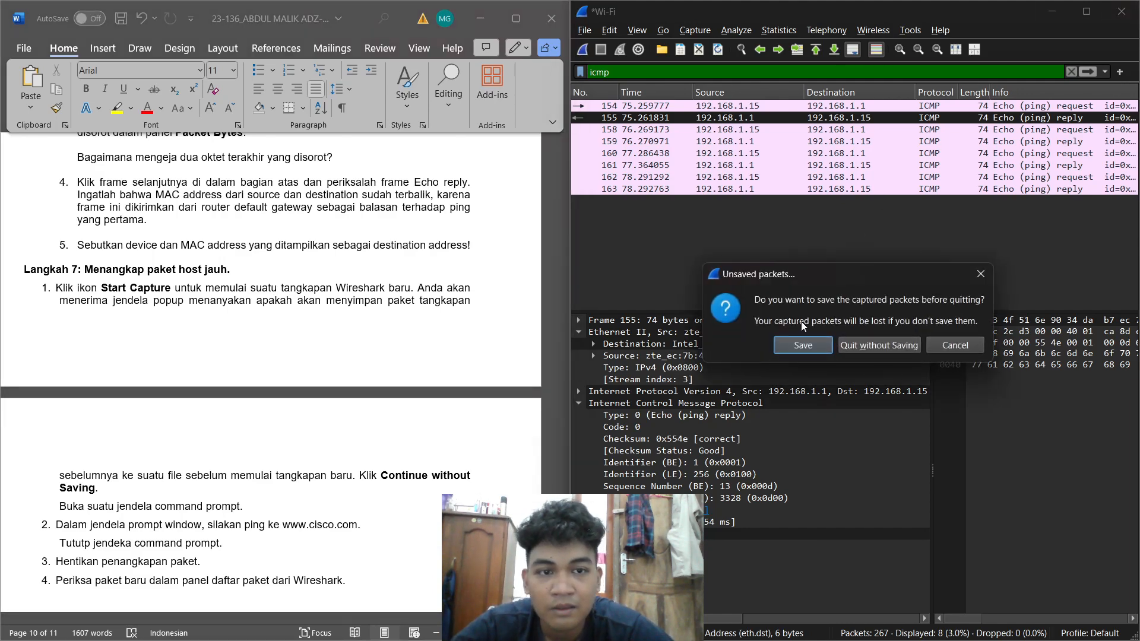
pyautogui.click(878, 346)
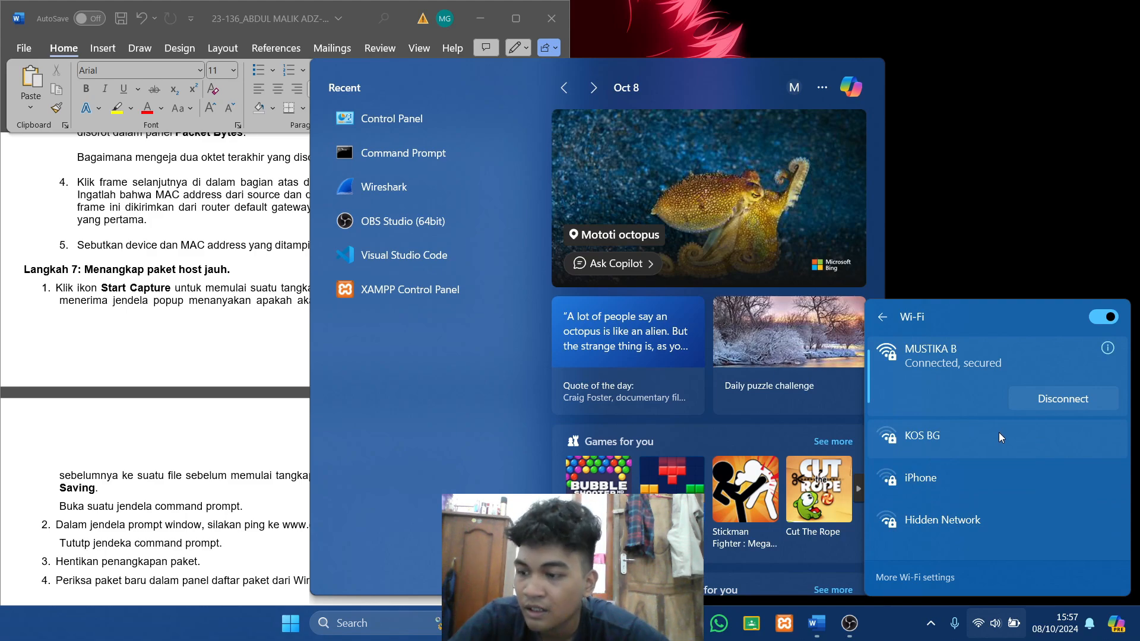
pyautogui.click(1103, 317)
pyautogui.click(850, 624)
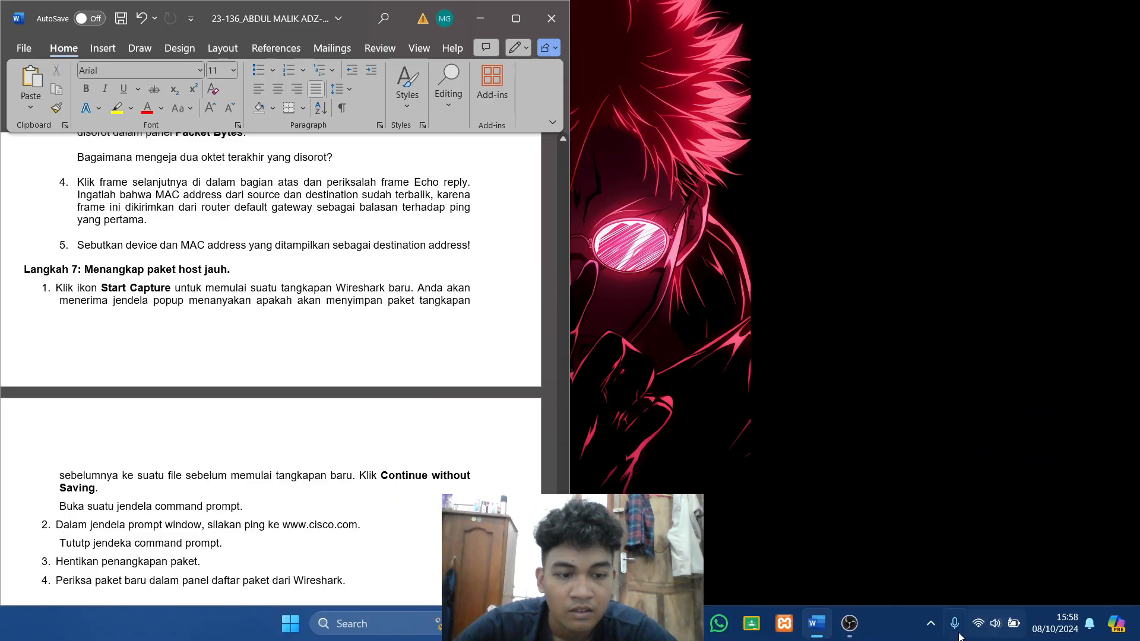
# Maximize the Word window, then reopen Wireshark and start a new capture on the Wi-Fi interface.
pyautogui.click(515, 18)
pyautogui.moveTo(340, 269); pyautogui.dragTo(531, 307)
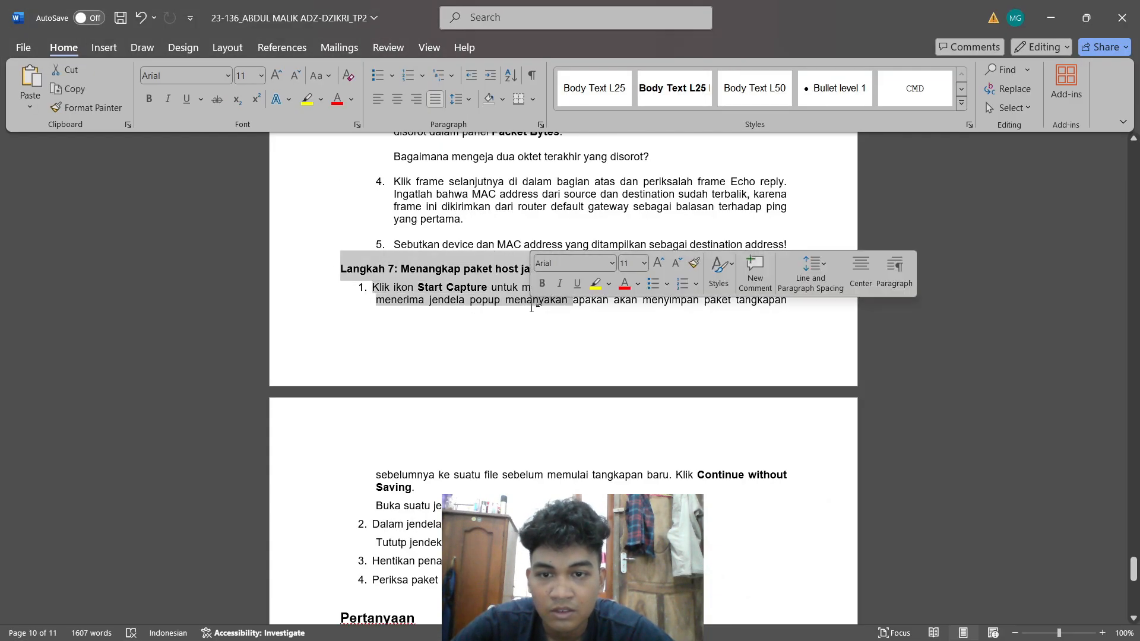
pyautogui.click(532, 307)
pyautogui.moveTo(429, 611)
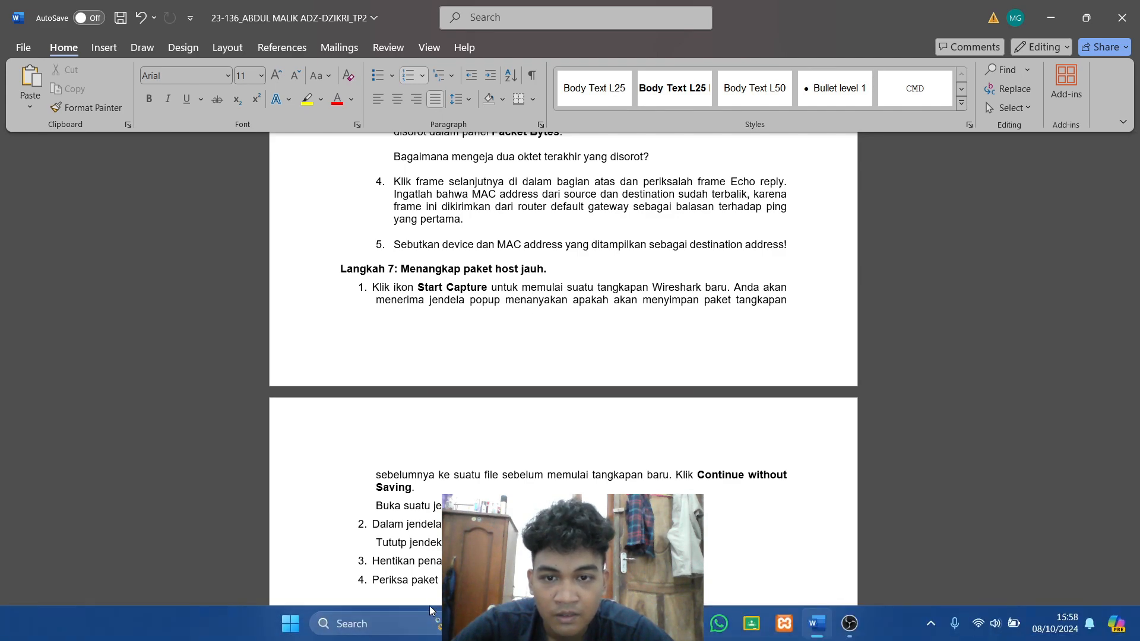
pyautogui.click(377, 625)
pyautogui.click(468, 186)
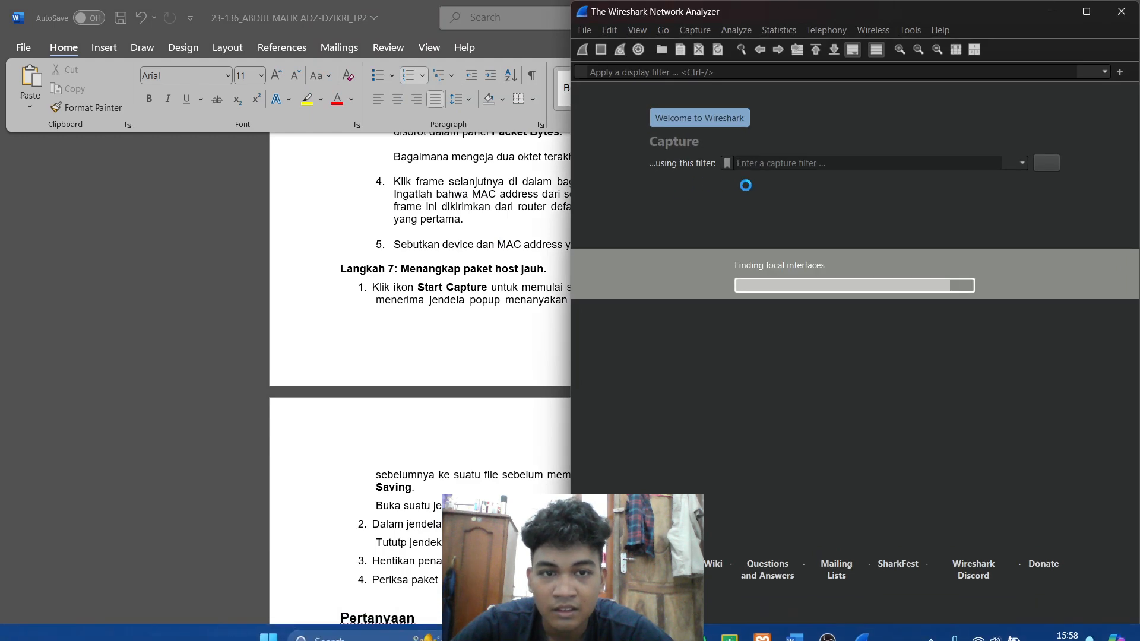
pyautogui.doubleClick(741, 190)
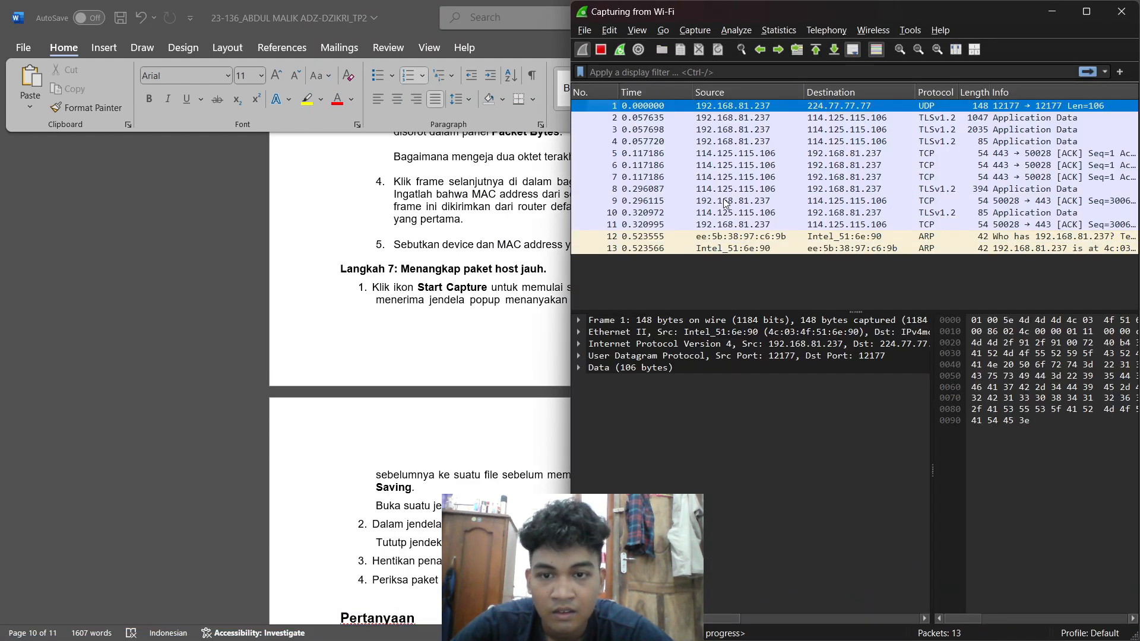
# Maximize Wireshark and take a screenshot of its unsaved-packets prompt, then cancel quitting and minimize the window.
pyautogui.moveTo(1064, 13); pyautogui.dragTo(956, 4)
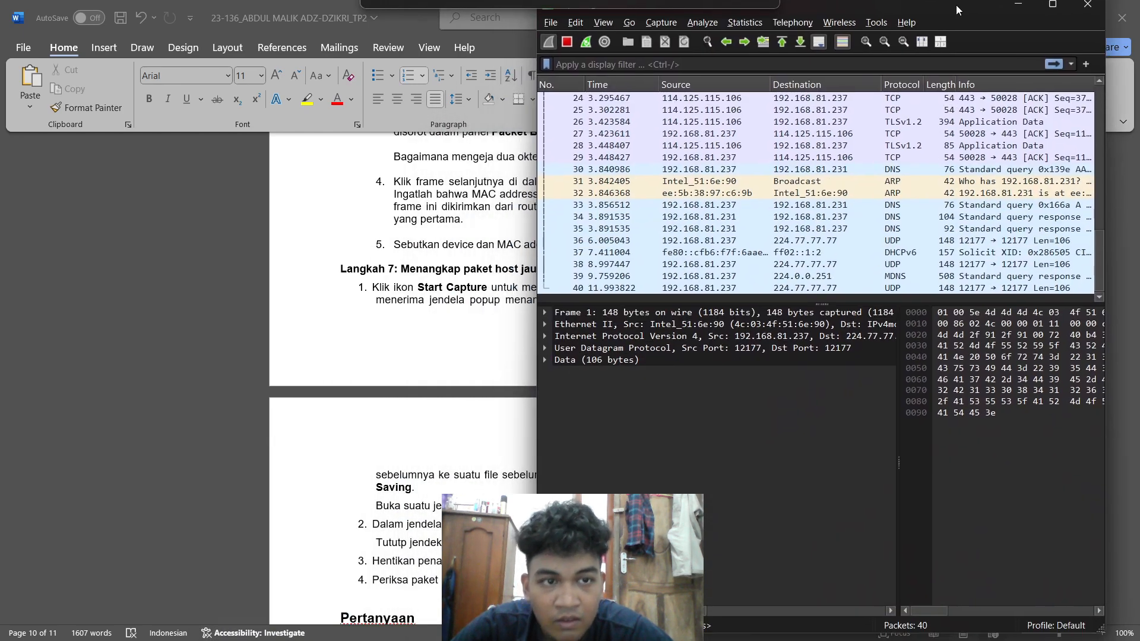
pyautogui.click(1087, 11)
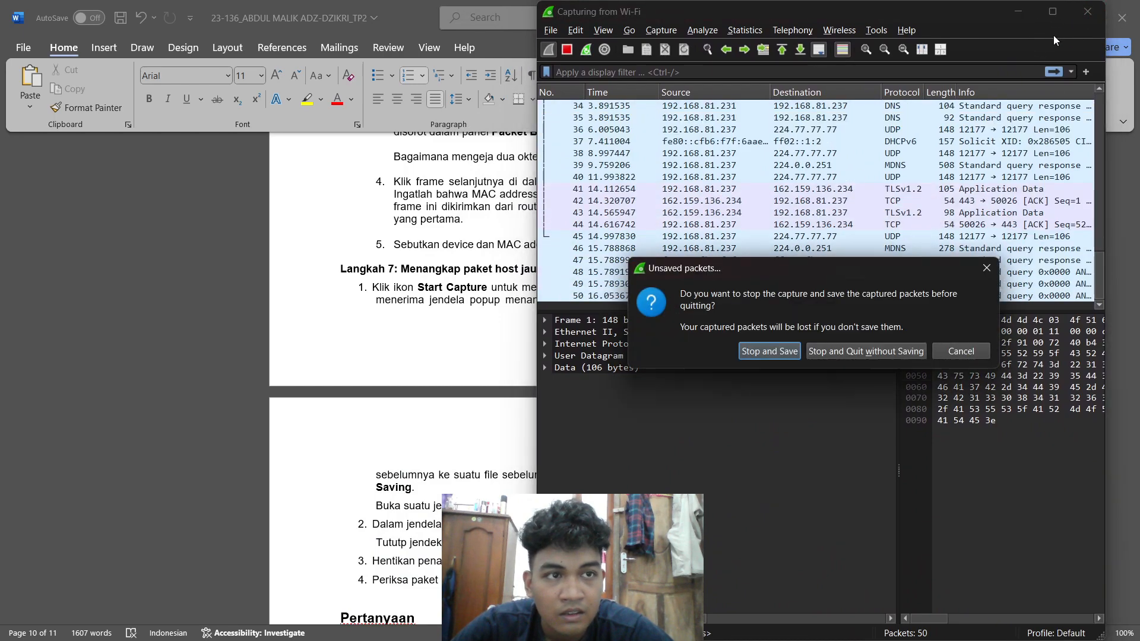
pyautogui.click(953, 351)
pyautogui.click(1053, 11)
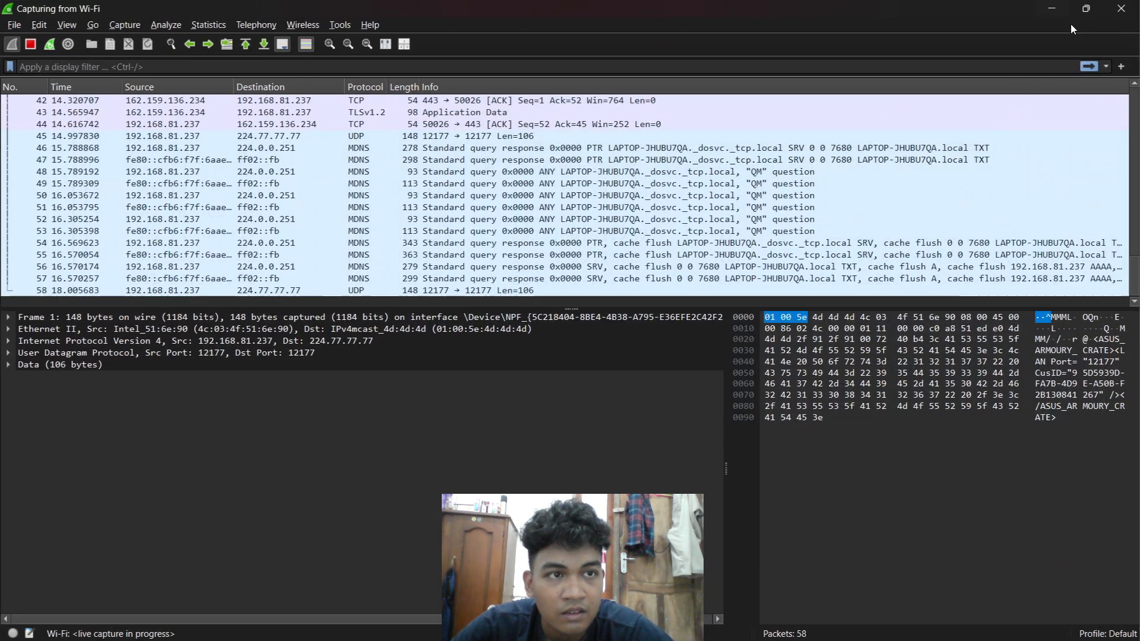
pyautogui.click(1120, 8)
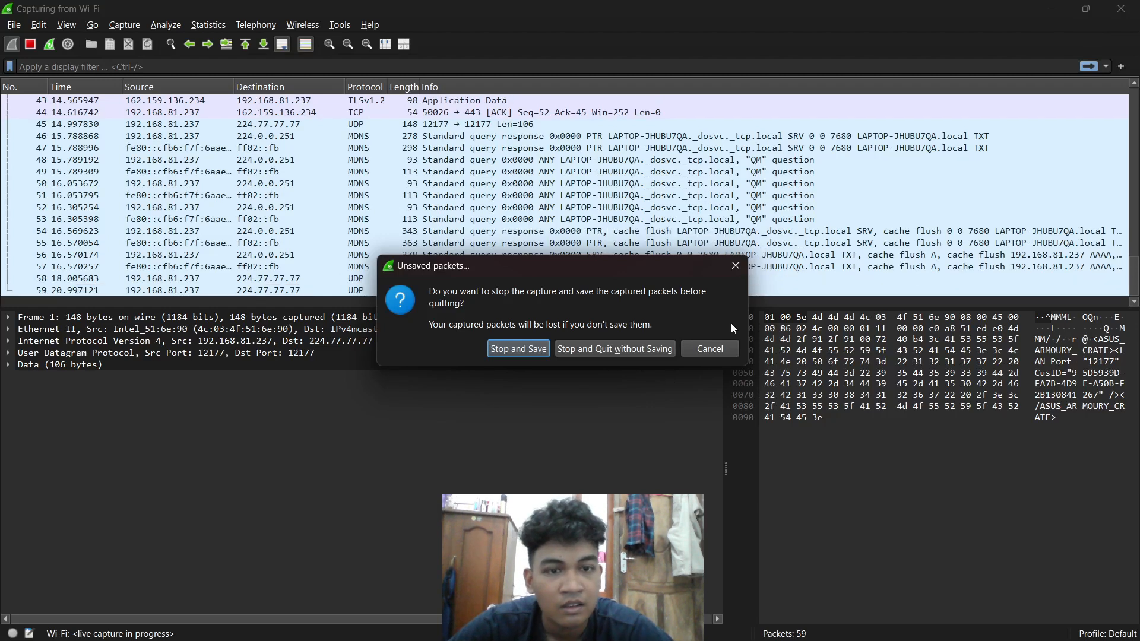
pyautogui.click(711, 349)
pyautogui.click(1051, 9)
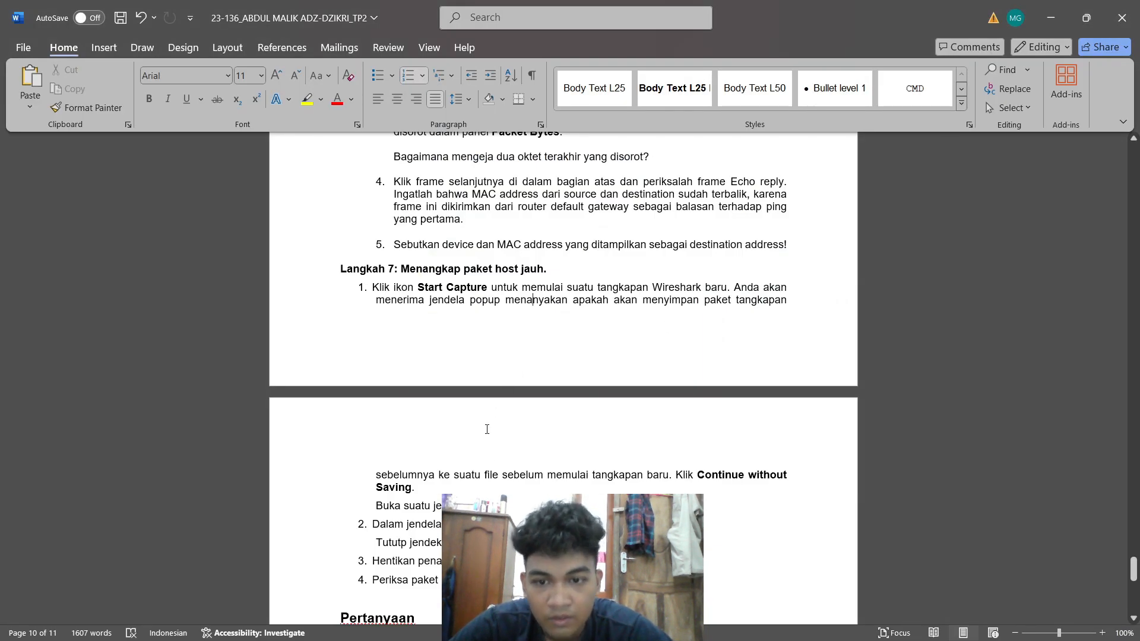
# Paste the Wireshark screenshot below the "Continue without Saving" instruction in Langkah 7 and set its width to 14 cm.
pyautogui.click(463, 485)
pyautogui.press('Return')
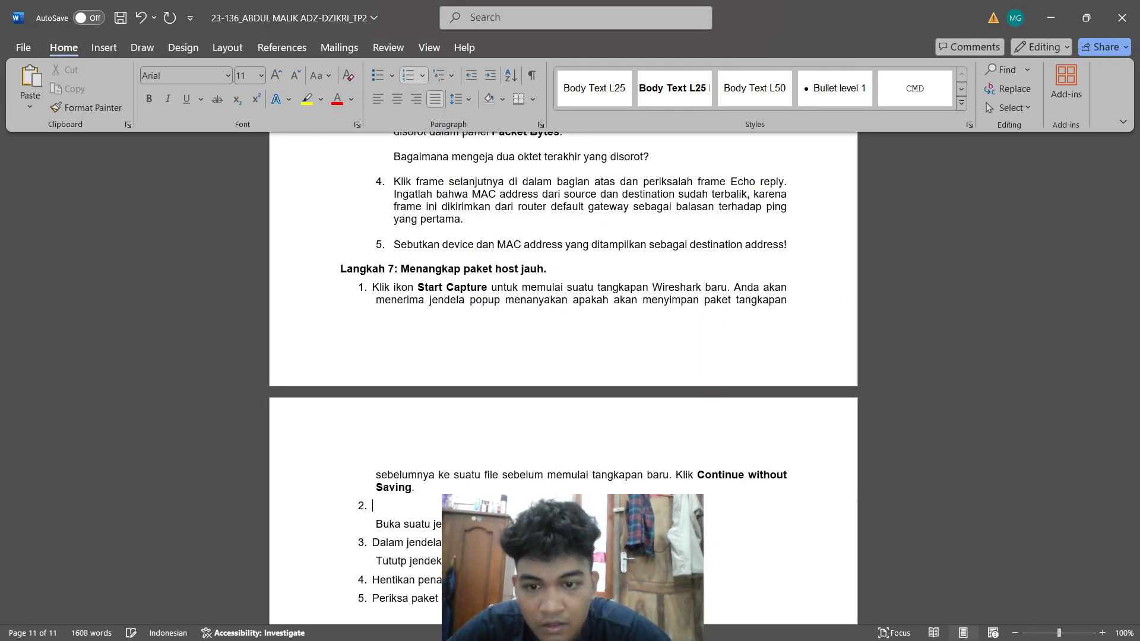
pyautogui.hotkey('ctrl', 'v')
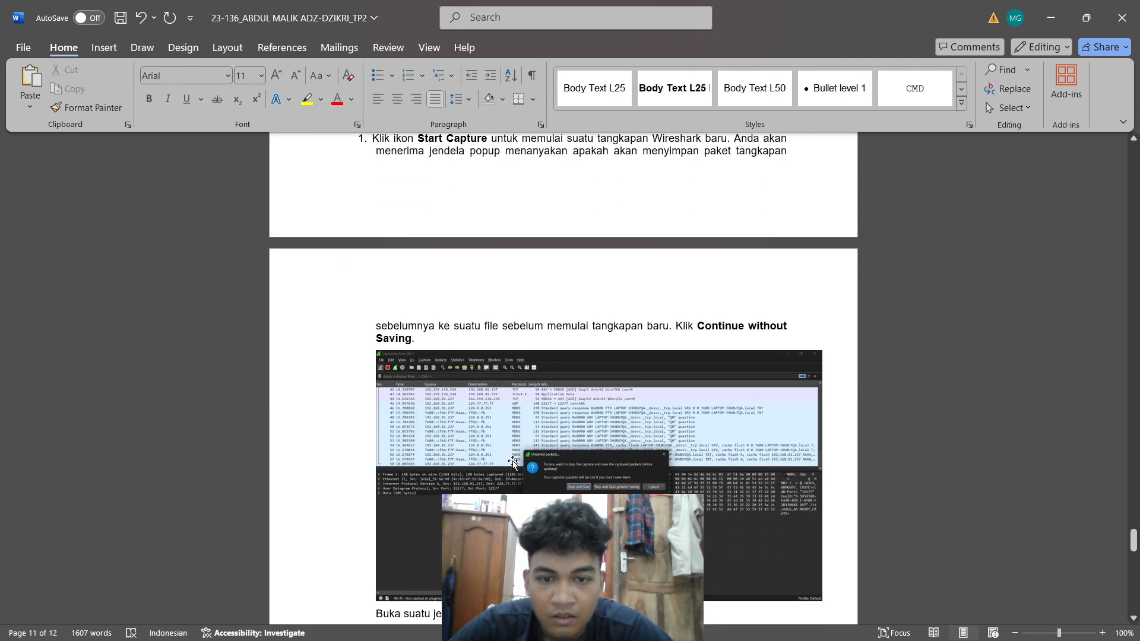
pyautogui.click(469, 415)
pyautogui.click(523, 48)
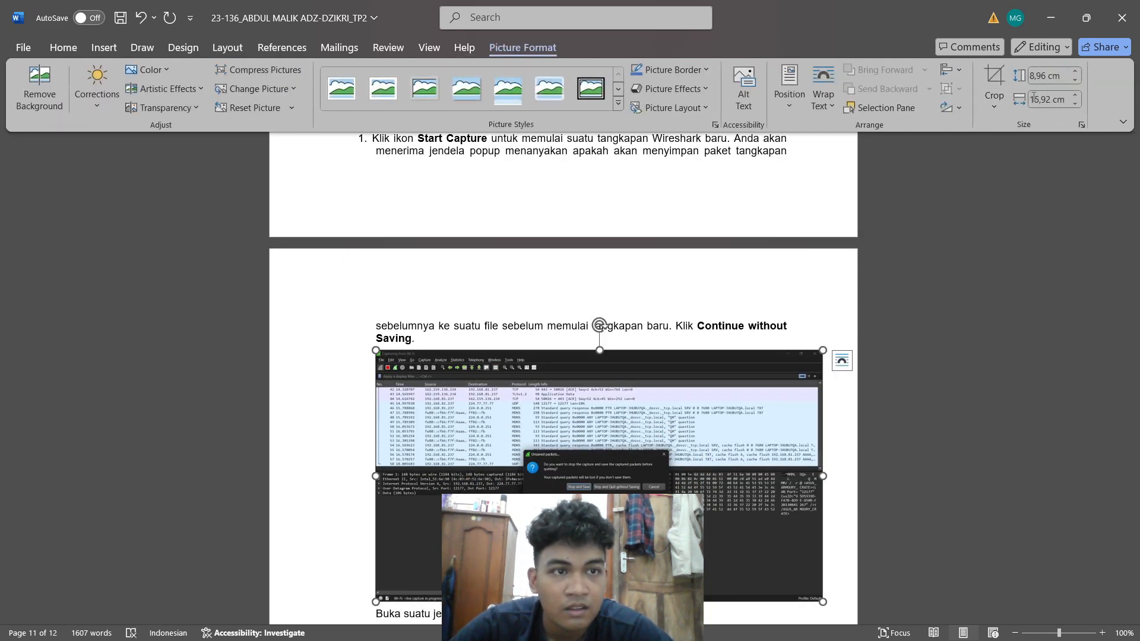
pyautogui.click(1050, 99)
pyautogui.write('14')
pyautogui.press('Return')
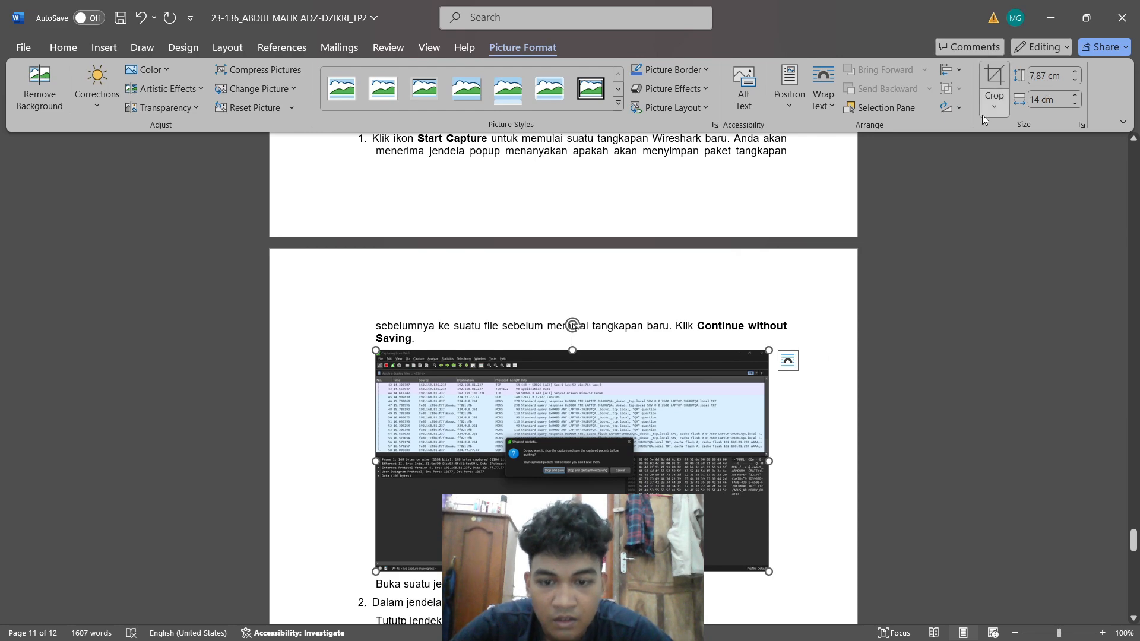
# Open a Command Prompt window as instructed in Langkah 7, then minimize it to return to the Word document.
pyautogui.scroll(-5, 564, 380)
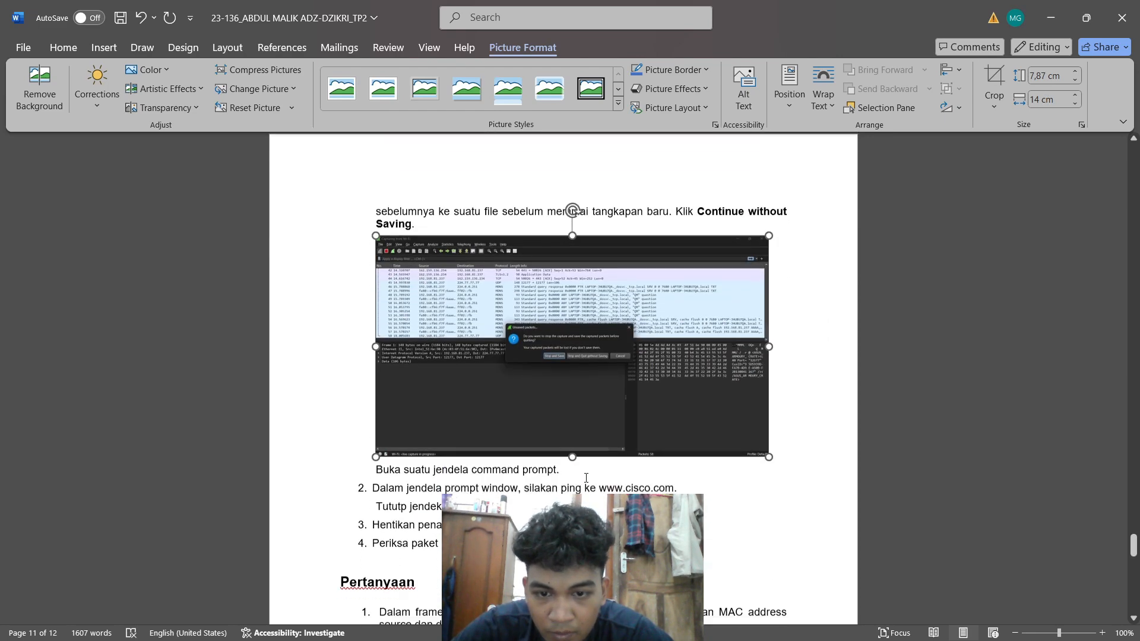
pyautogui.click(383, 623)
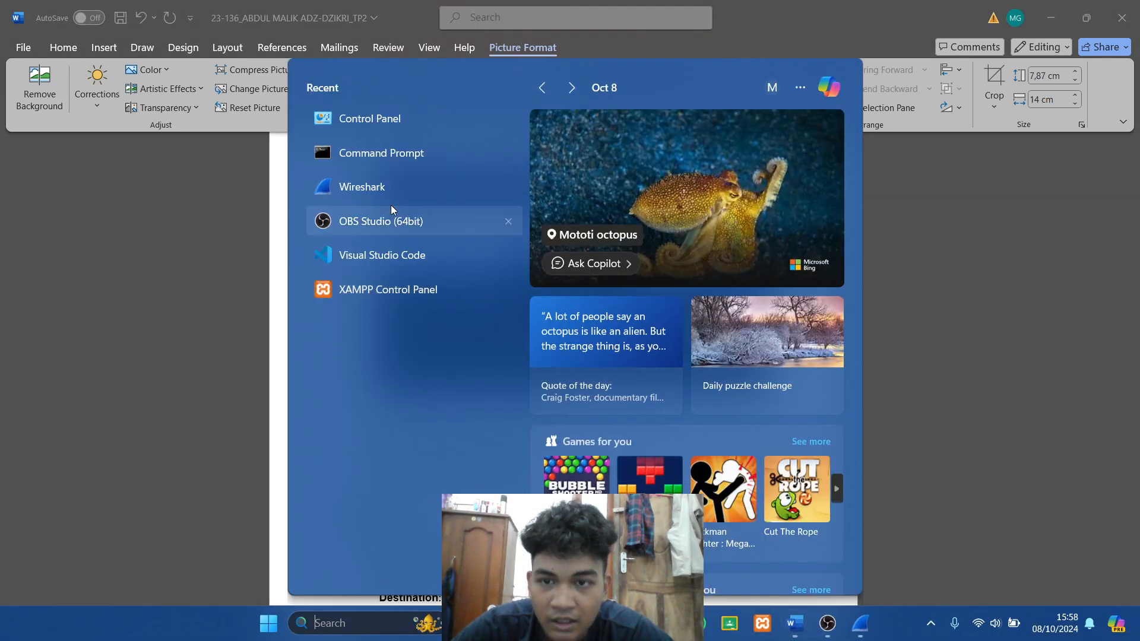
pyautogui.click(415, 146)
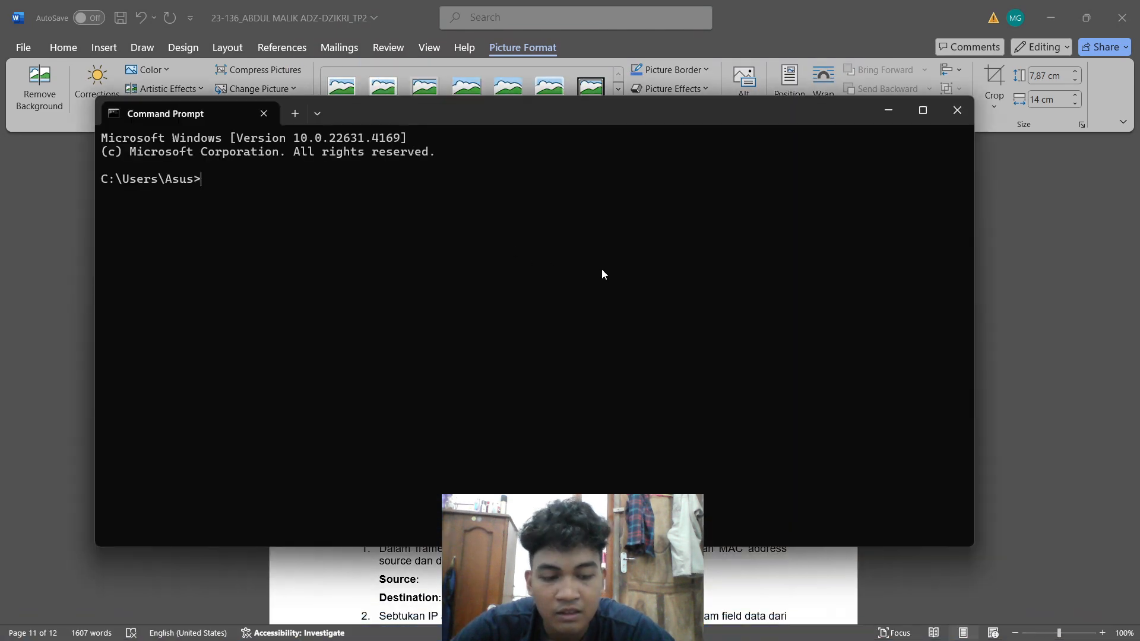
pyautogui.click(888, 110)
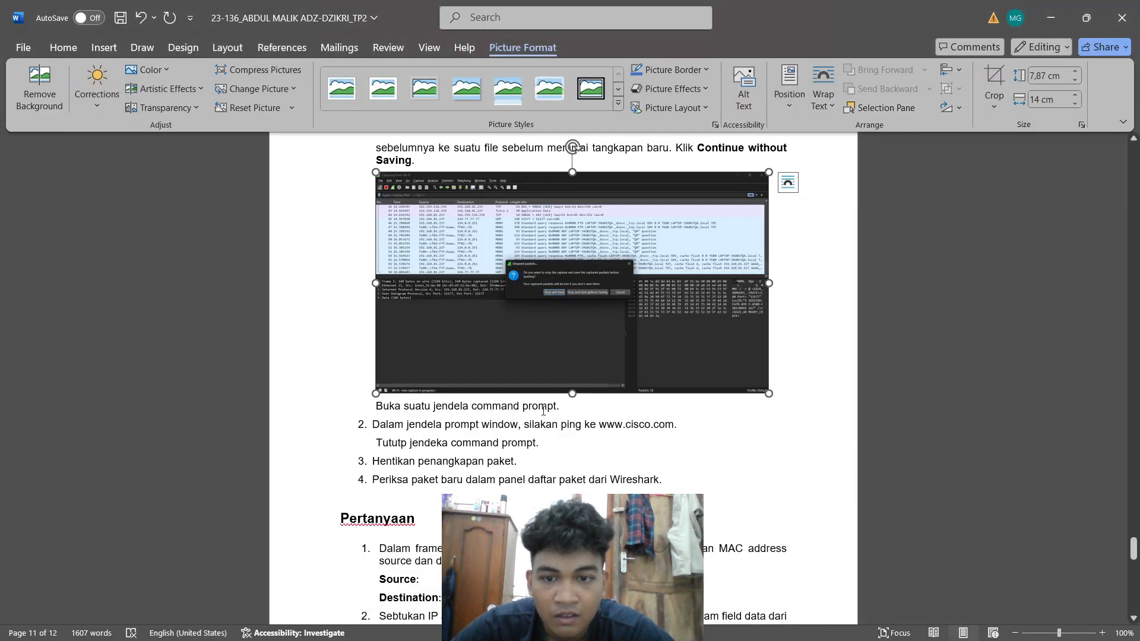
# Paste the Command Prompt screenshot below "Buka suatu jendela command prompt." in Langkah 7 and set its width to 14 cm.
pyautogui.click(567, 405)
pyautogui.press('Return')
pyautogui.hotkey('ctrl', 'v')
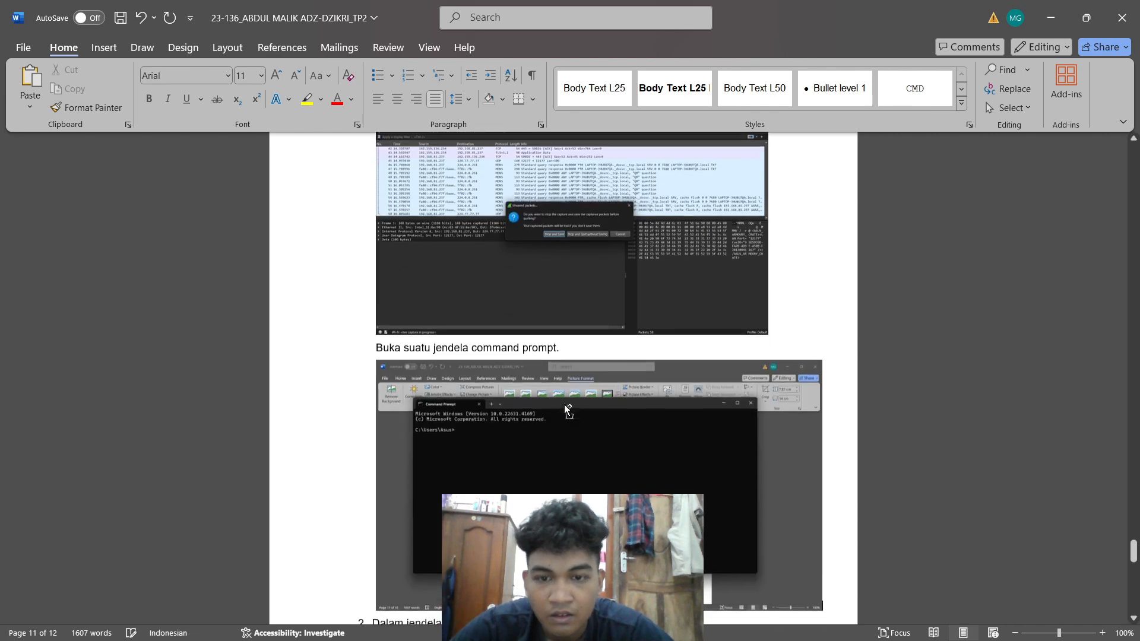
pyautogui.click(771, 419)
pyautogui.click(522, 48)
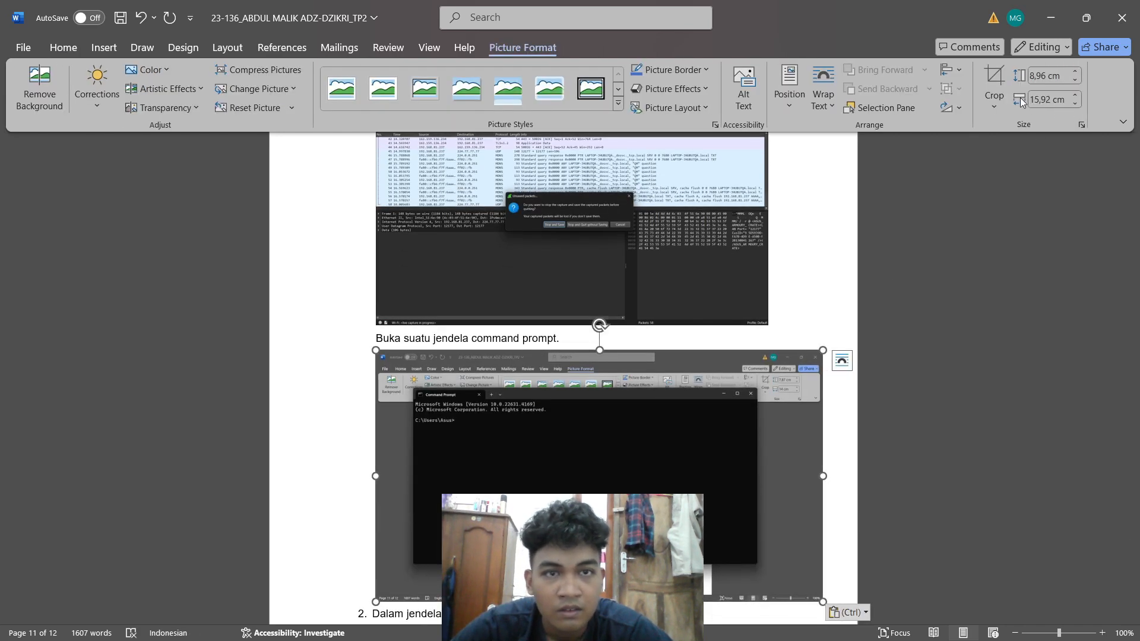
pyautogui.click(1048, 99)
pyautogui.write('14')
pyautogui.press('Return')
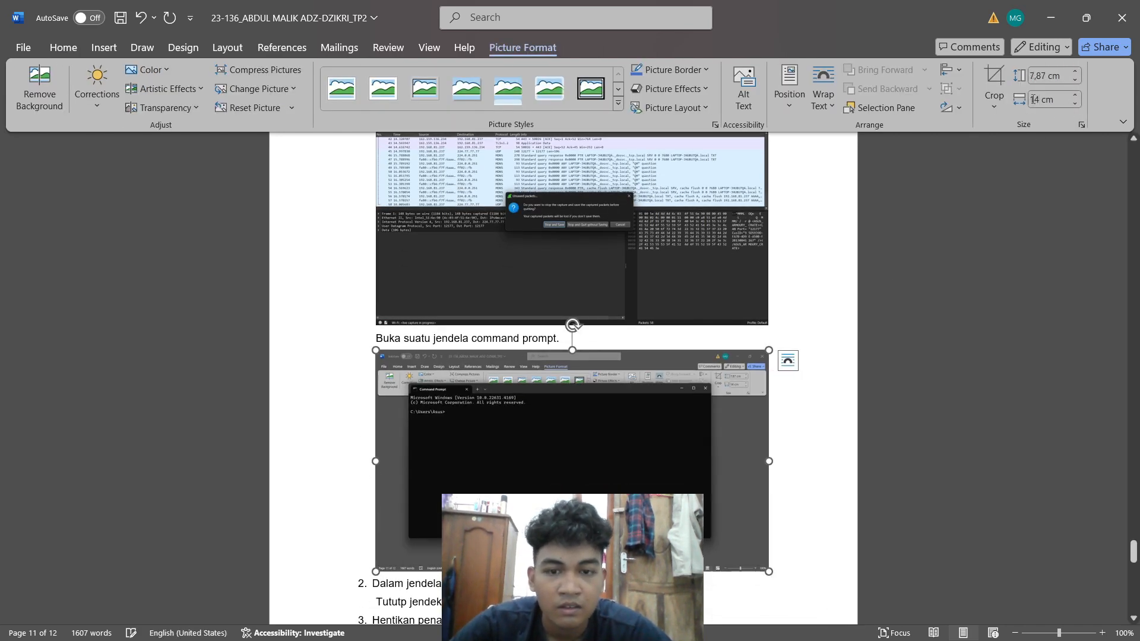
pyautogui.click(822, 451)
pyautogui.scroll(-5, 580, 358)
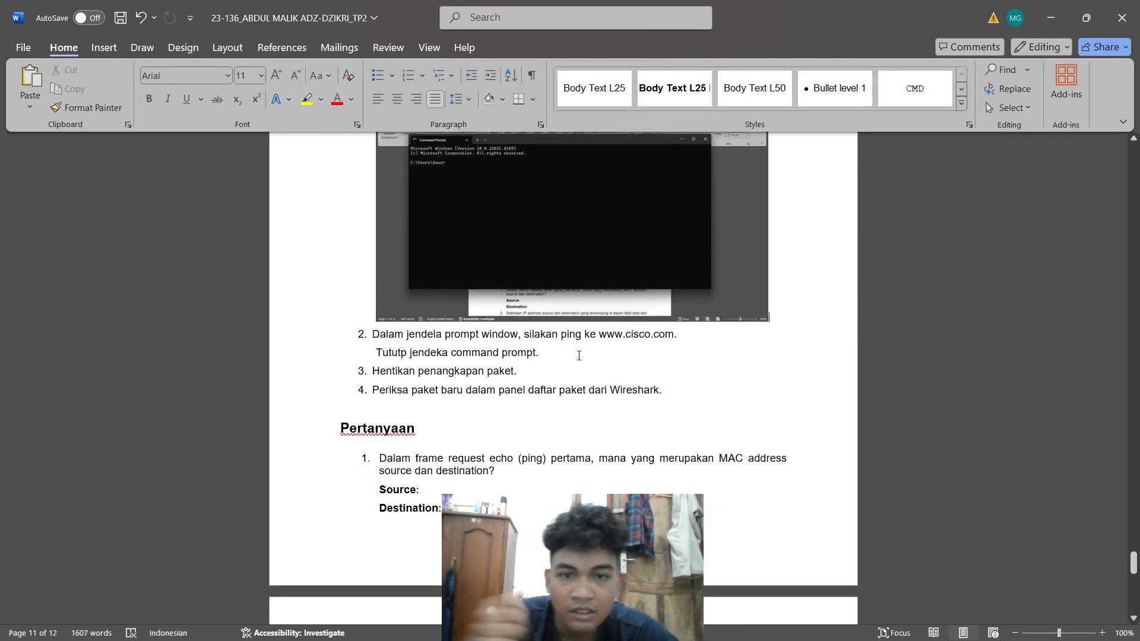
pyautogui.click(860, 622)
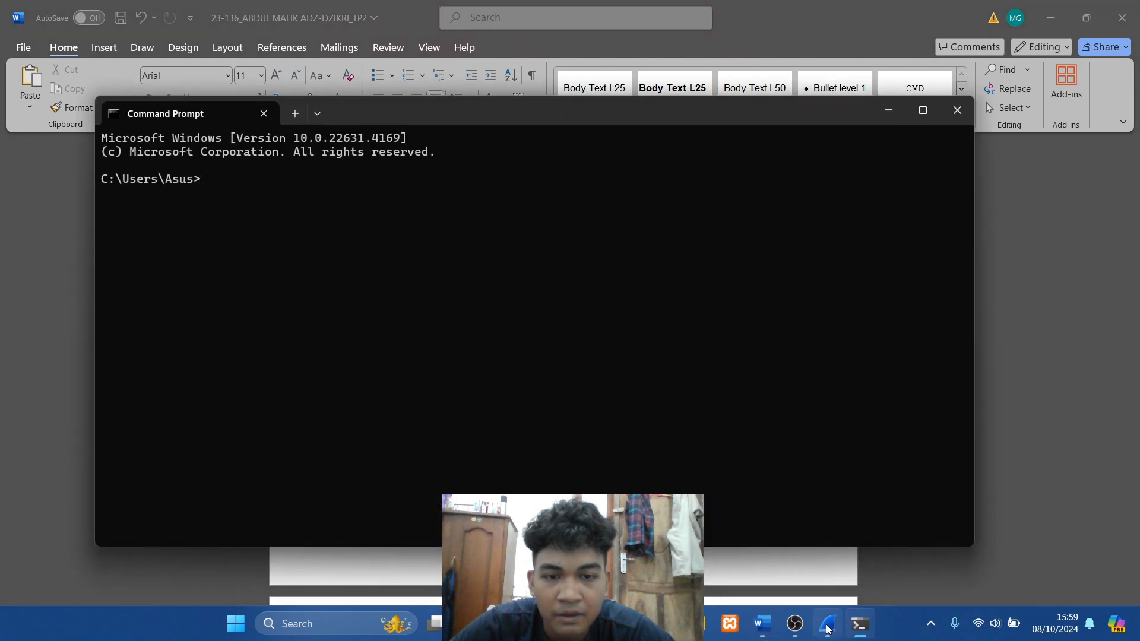
pyautogui.write('pin')
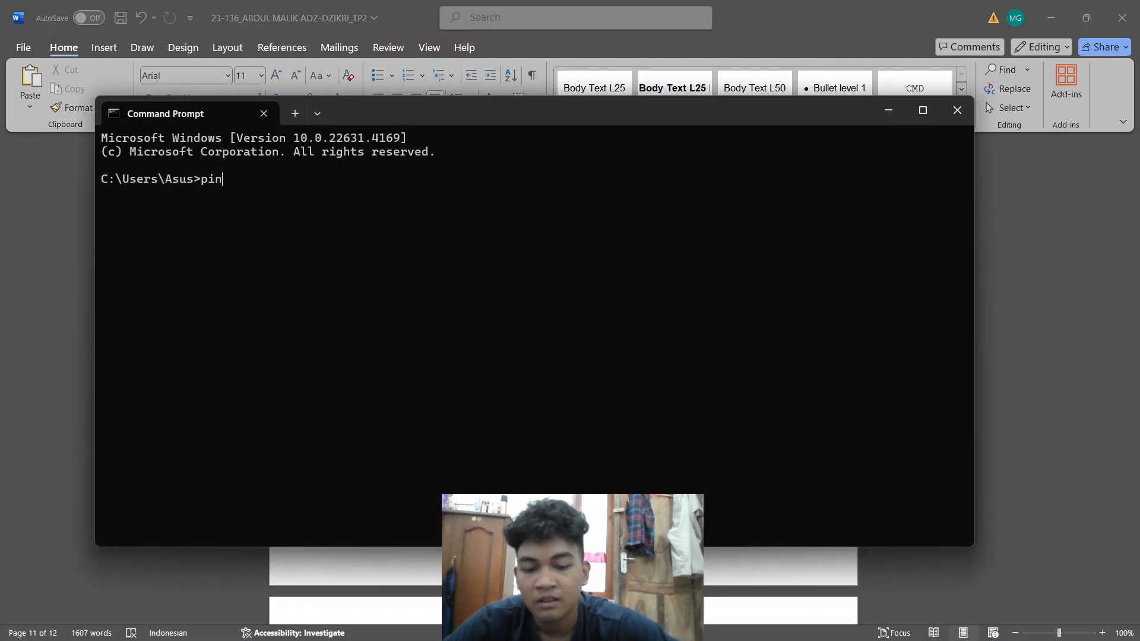
pyautogui.click(888, 110)
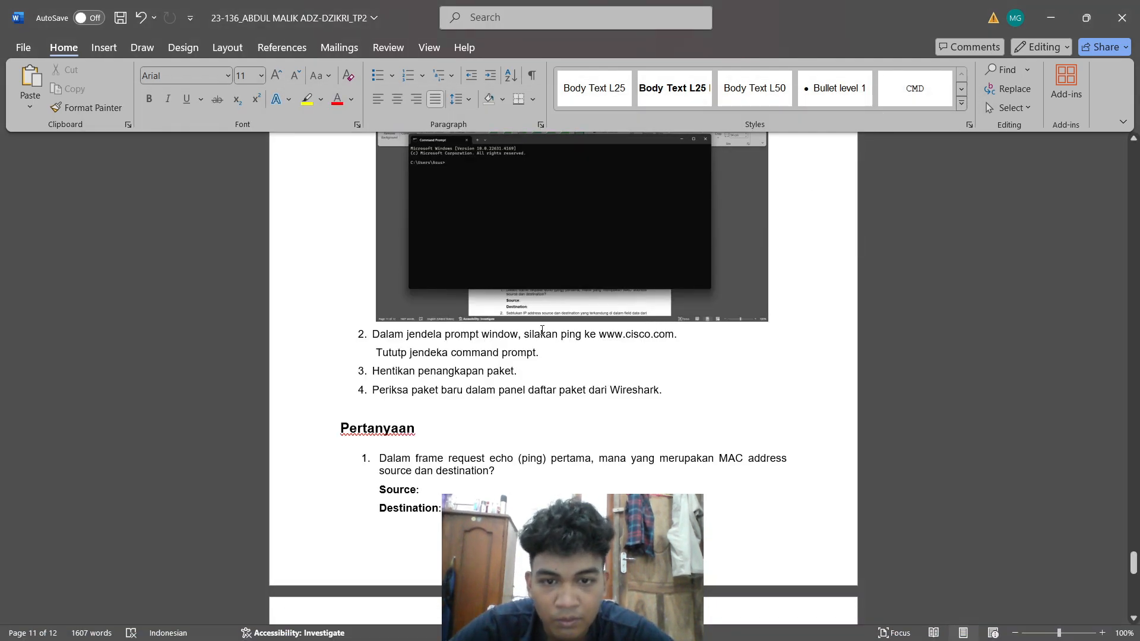
pyautogui.moveTo(525, 335); pyautogui.dragTo(655, 338)
pyautogui.click(634, 339)
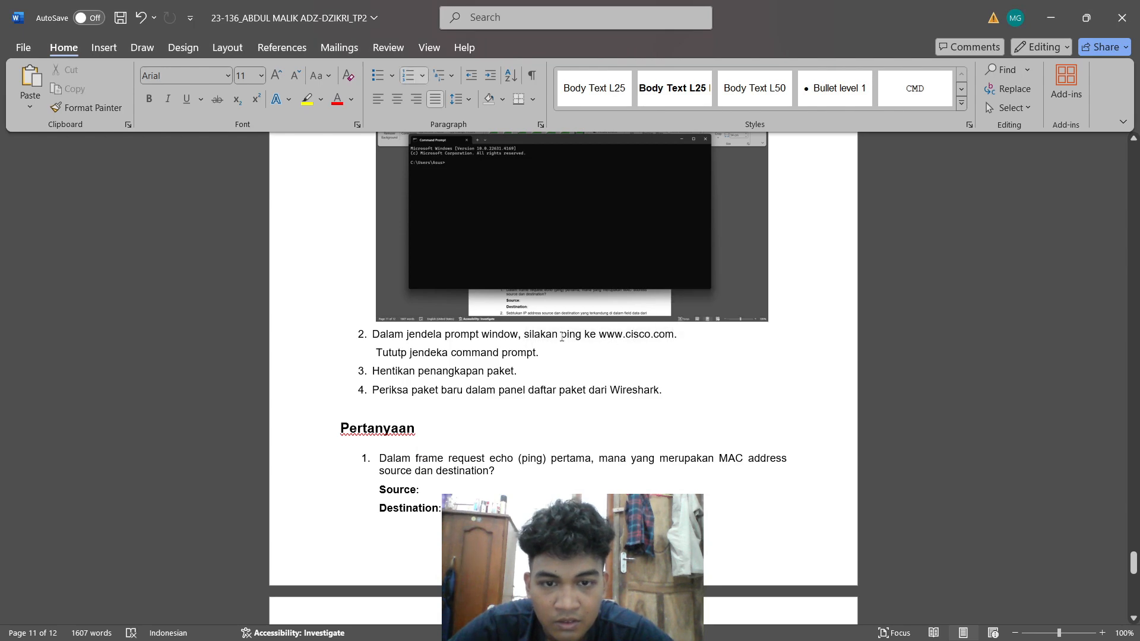
pyautogui.moveTo(561, 337); pyautogui.dragTo(683, 340)
pyautogui.hotkey('ctrl', 'c')
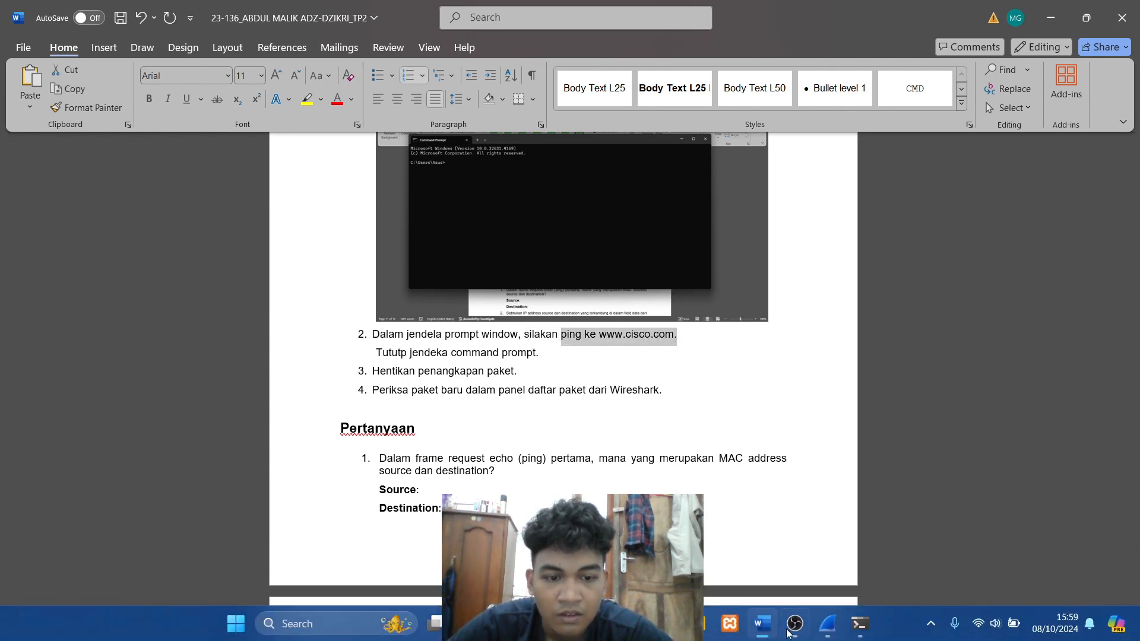
# Switch to Wireshark and filter the running capture by icmp, then minimize it to return to Command Prompt.
pyautogui.click(860, 623)
pyautogui.click(823, 629)
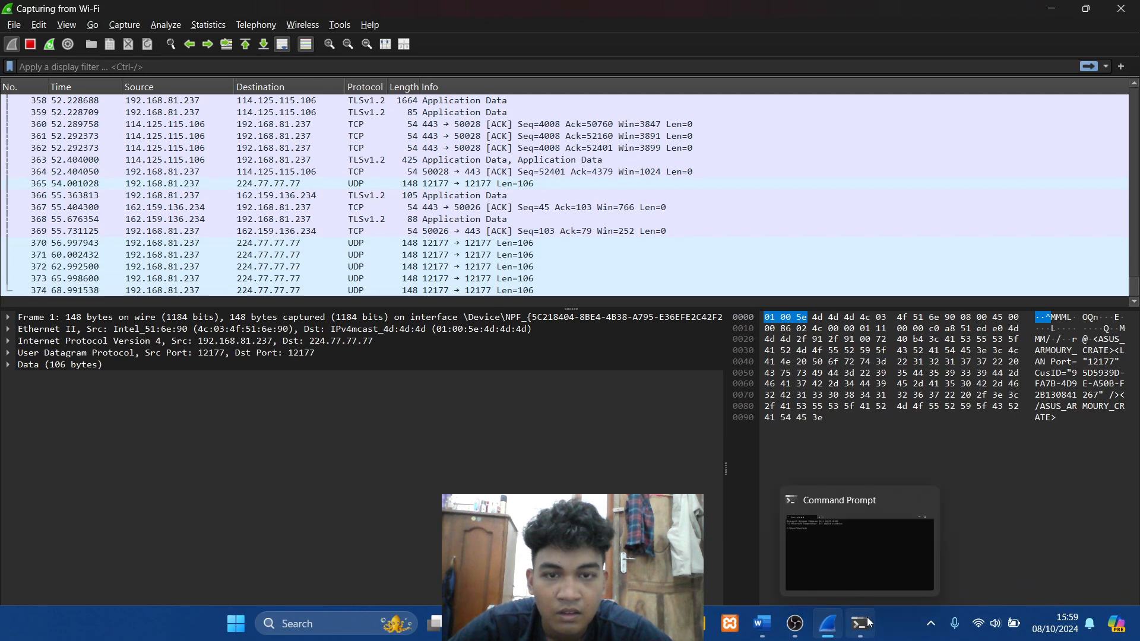
pyautogui.click(276, 63)
pyautogui.write('icmp')
pyautogui.press('Return')
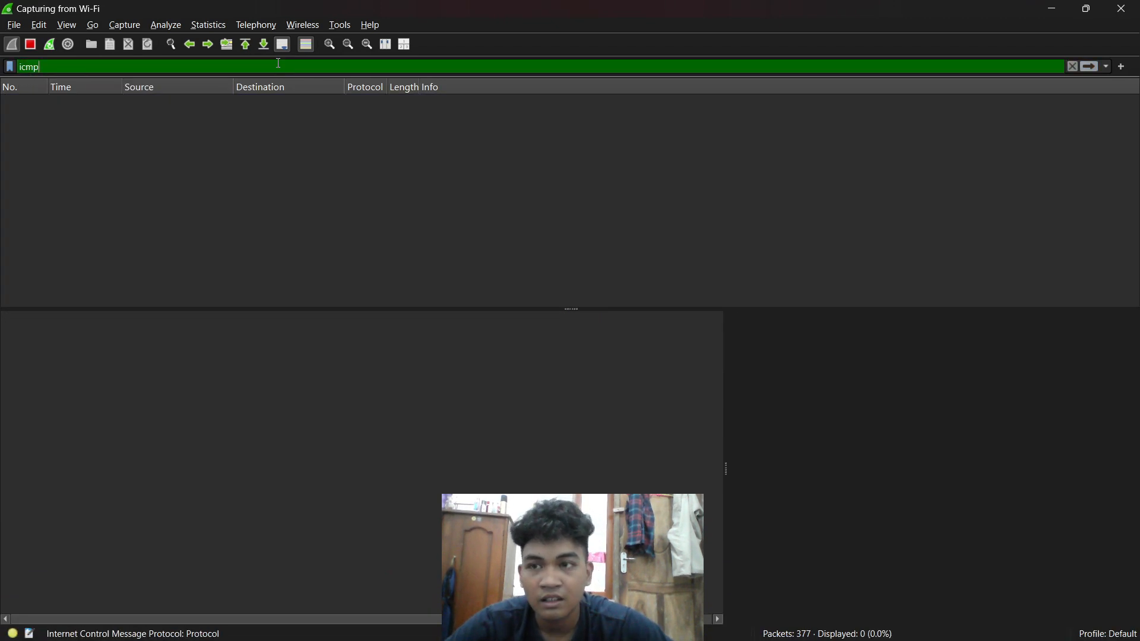
pyautogui.click(1051, 8)
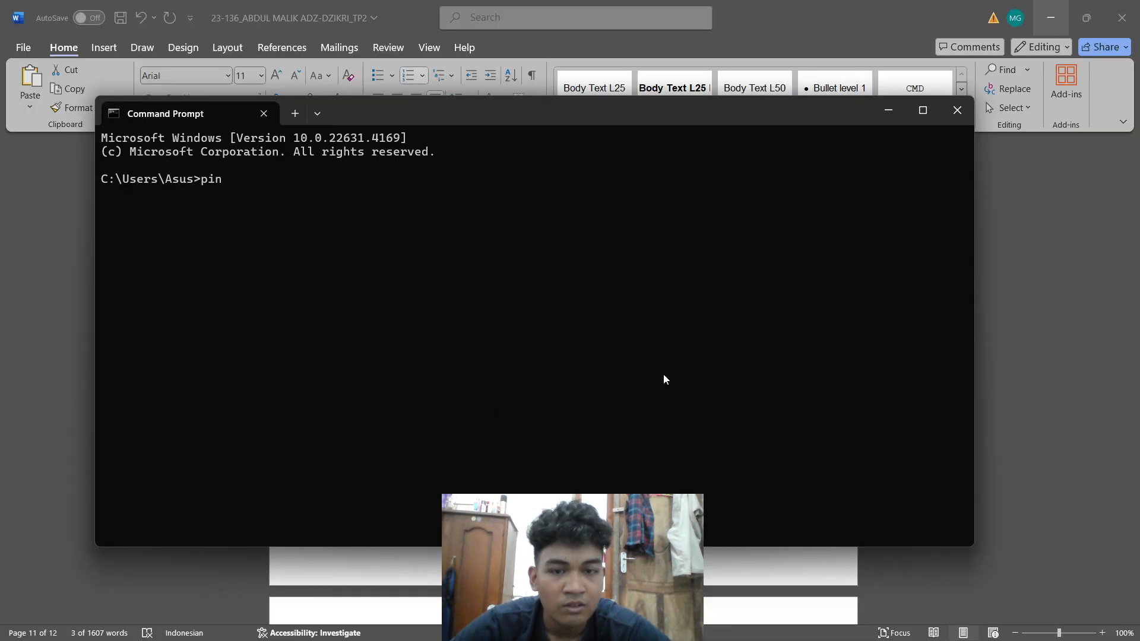
pyautogui.press('BackSpace')
pyautogui.press('BackSpace')
pyautogui.press('BackSpace')
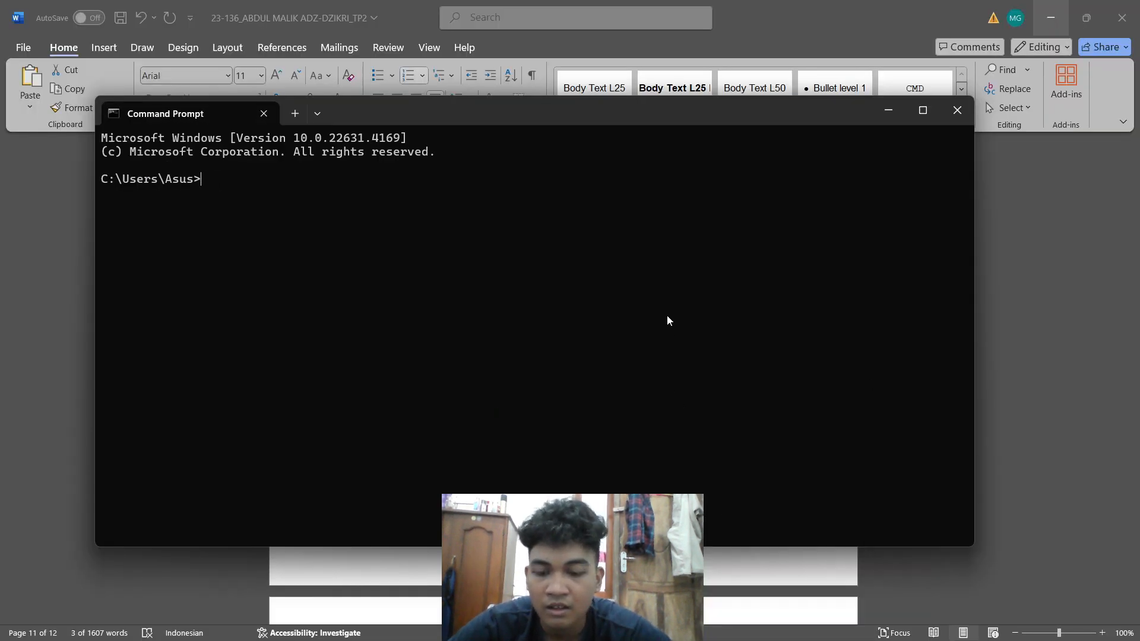
pyautogui.hotkey('ctrl', 'v')
pyautogui.press('Return')
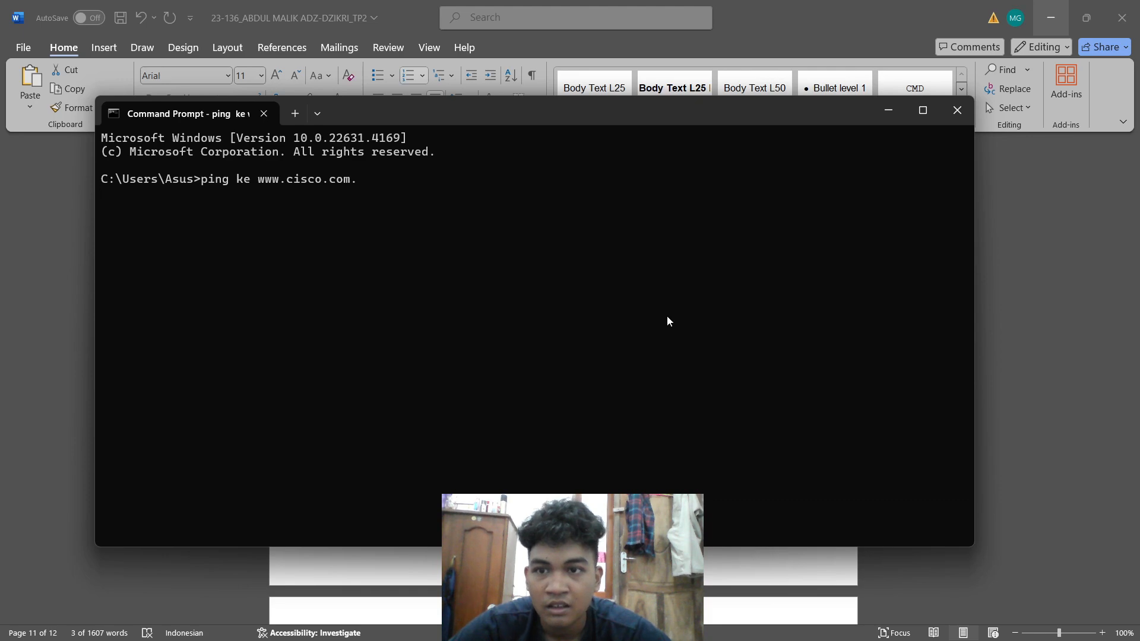
pyautogui.press('Return')
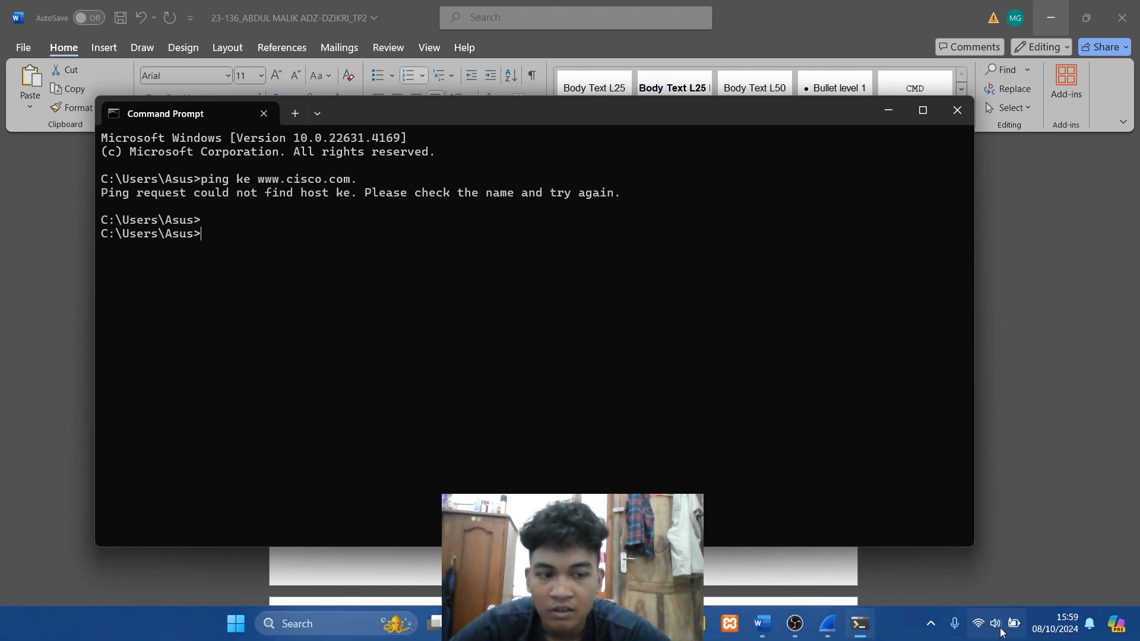
pyautogui.press('Up')
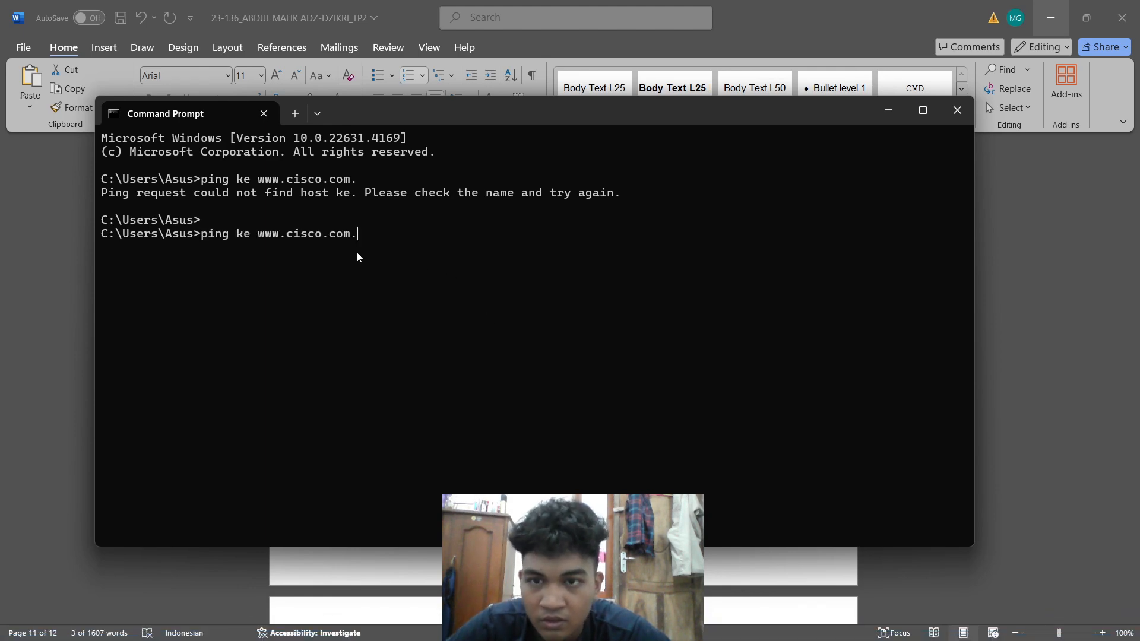
pyautogui.press('BackSpace')
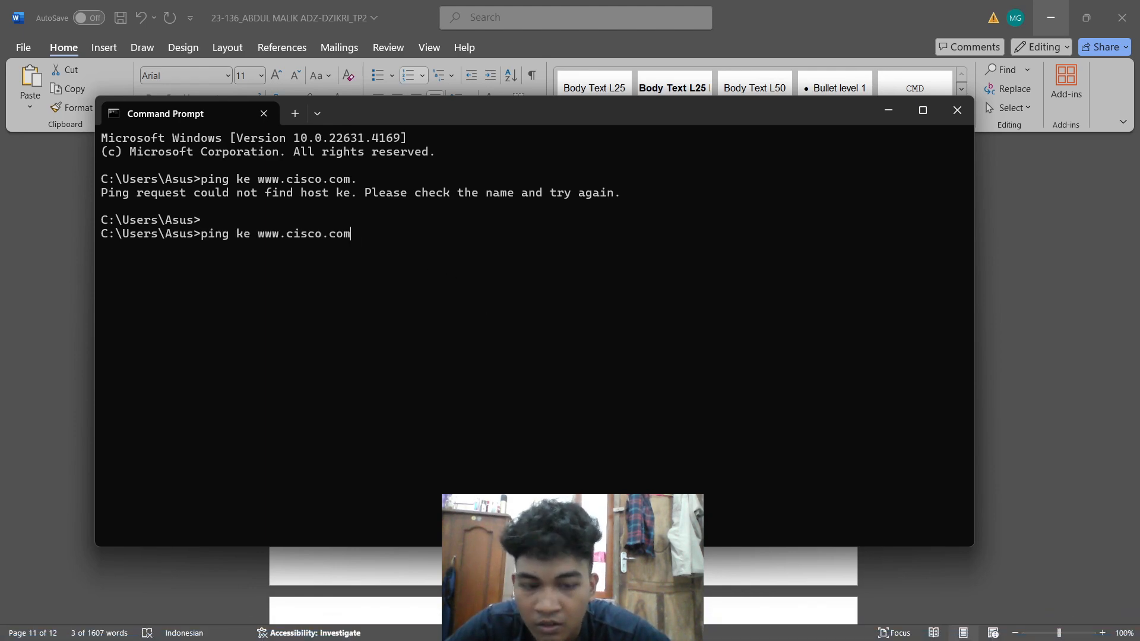
pyautogui.press('Return')
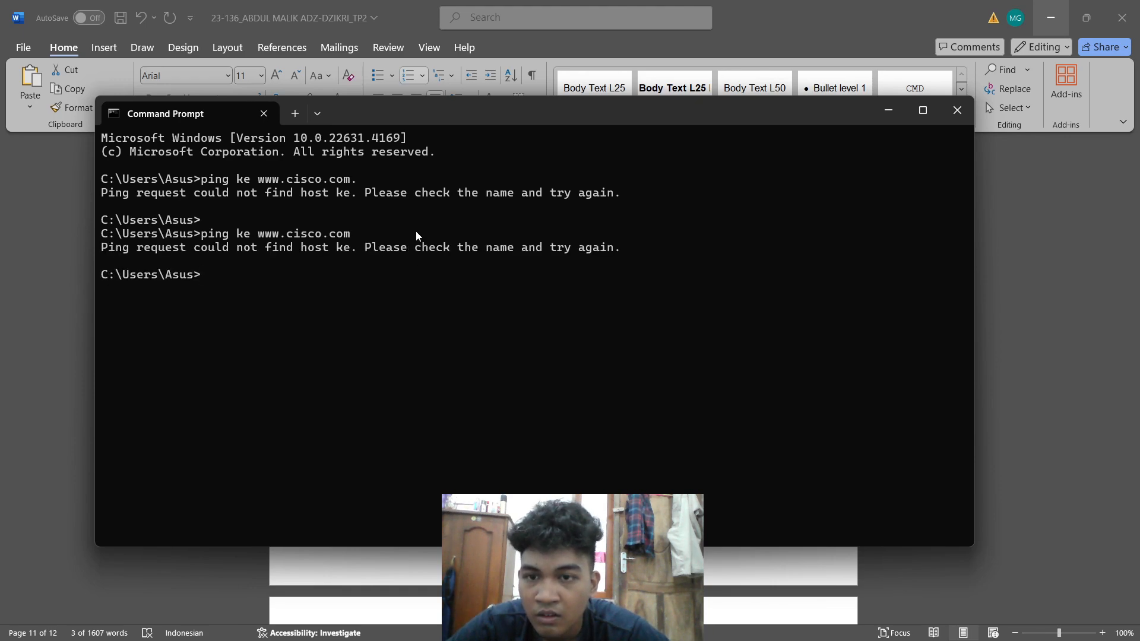
# Recall the previous command, correct it to "ping cisco.com" and run it.
pyautogui.press('Up')
pyautogui.press('Up')
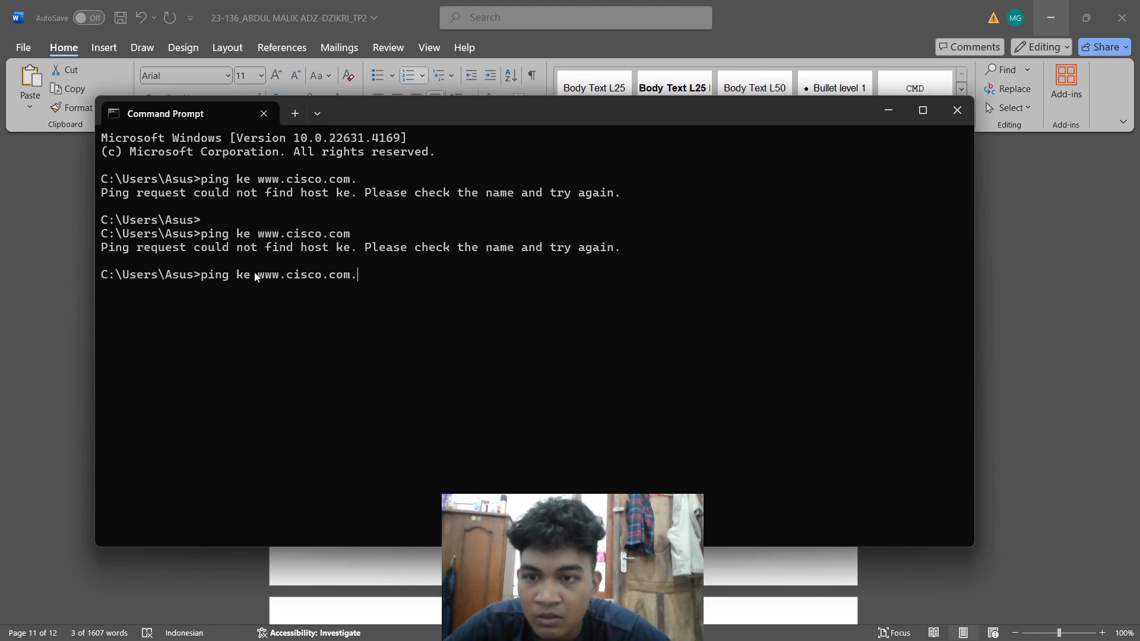
pyautogui.press('BackSpace')
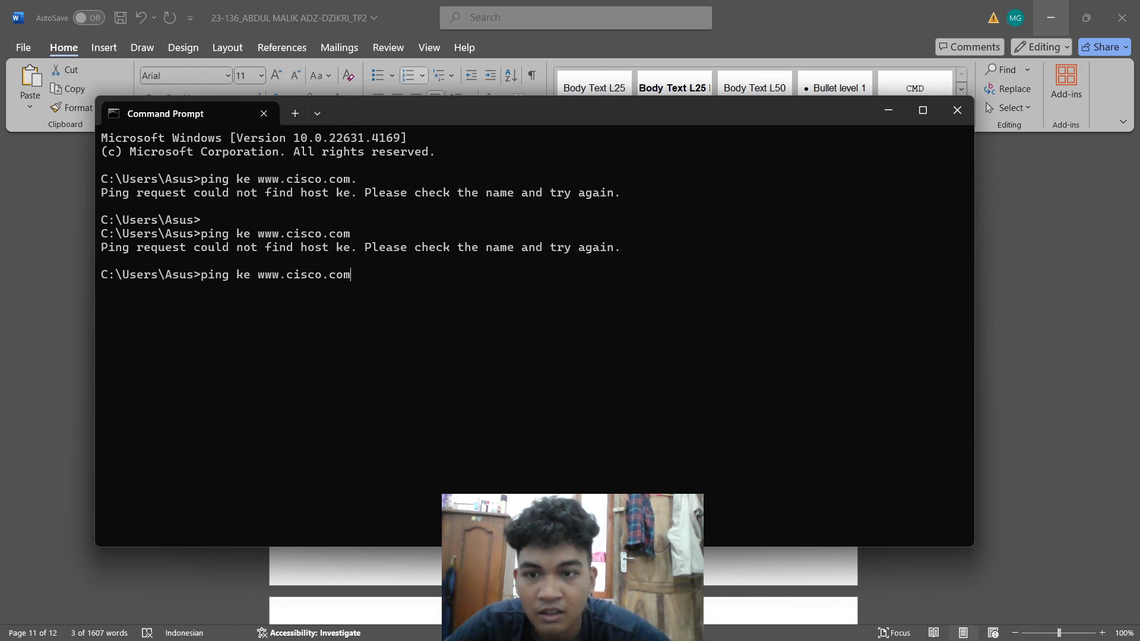
pyautogui.press('BackSpace')
pyautogui.press('BackSpace')
pyautogui.press('BackSpace')
pyautogui.press('BackSpace')
pyautogui.press('BackSpace')
pyautogui.press('BackSpace')
pyautogui.press('BackSpace')
pyautogui.press('BackSpace')
pyautogui.press('BackSpace')
pyautogui.press('BackSpace')
pyautogui.press('BackSpace')
pyautogui.press('BackSpace')
pyautogui.press('BackSpace')
pyautogui.press('BackSpace')
pyautogui.press('BackSpace')
pyautogui.press('BackSpace')
pyautogui.press('BackSpace')
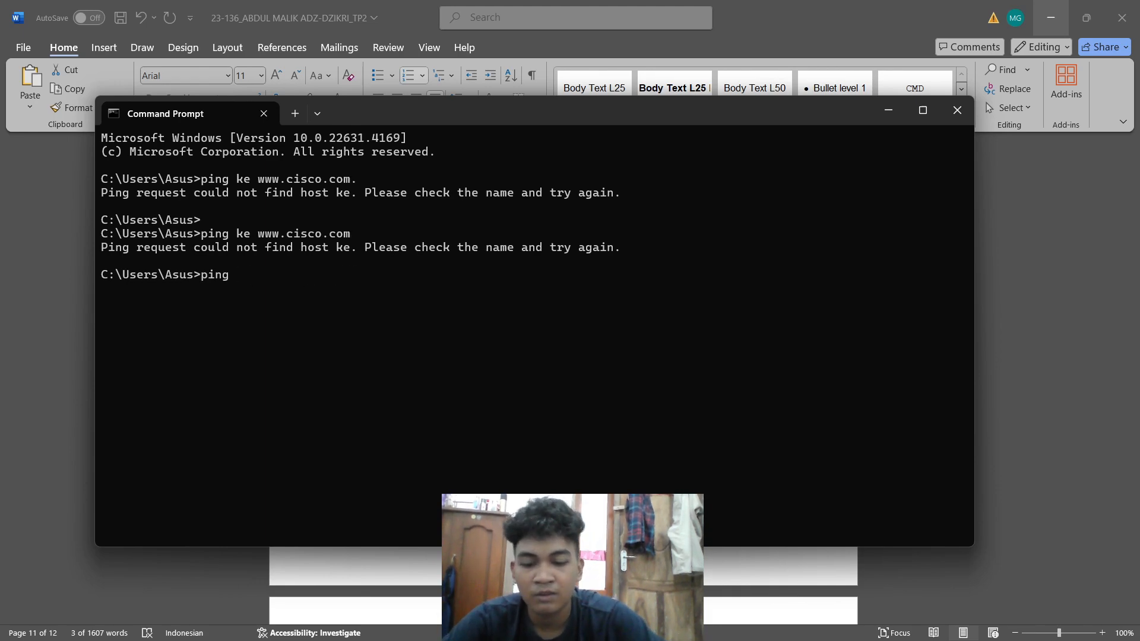
pyautogui.write('cisco')
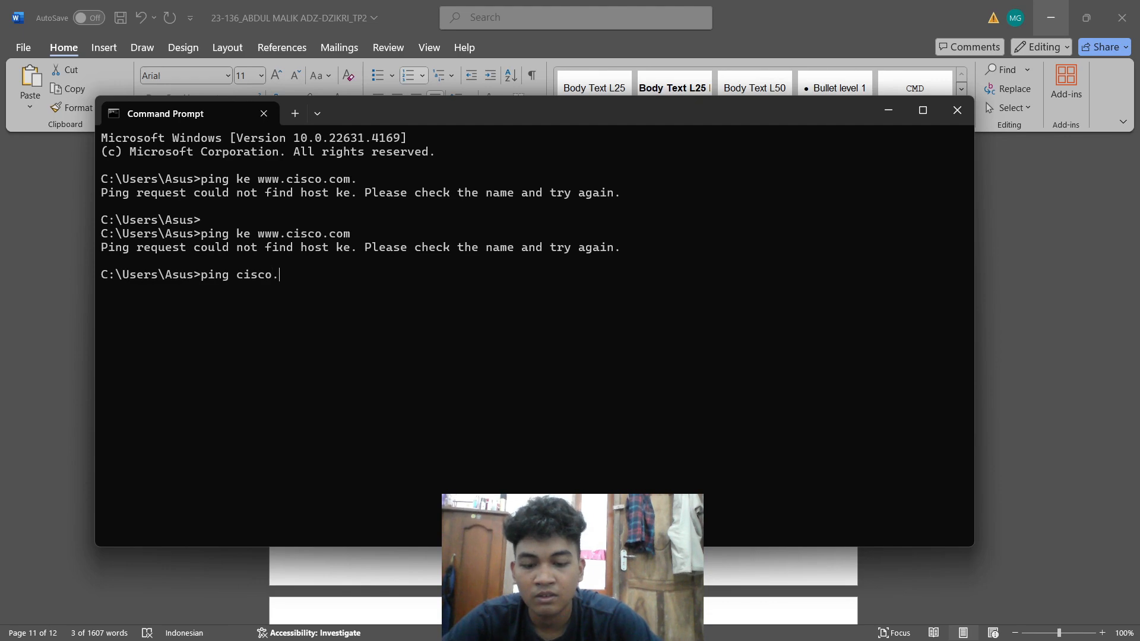
pyautogui.write('.com')
pyautogui.press('Return')
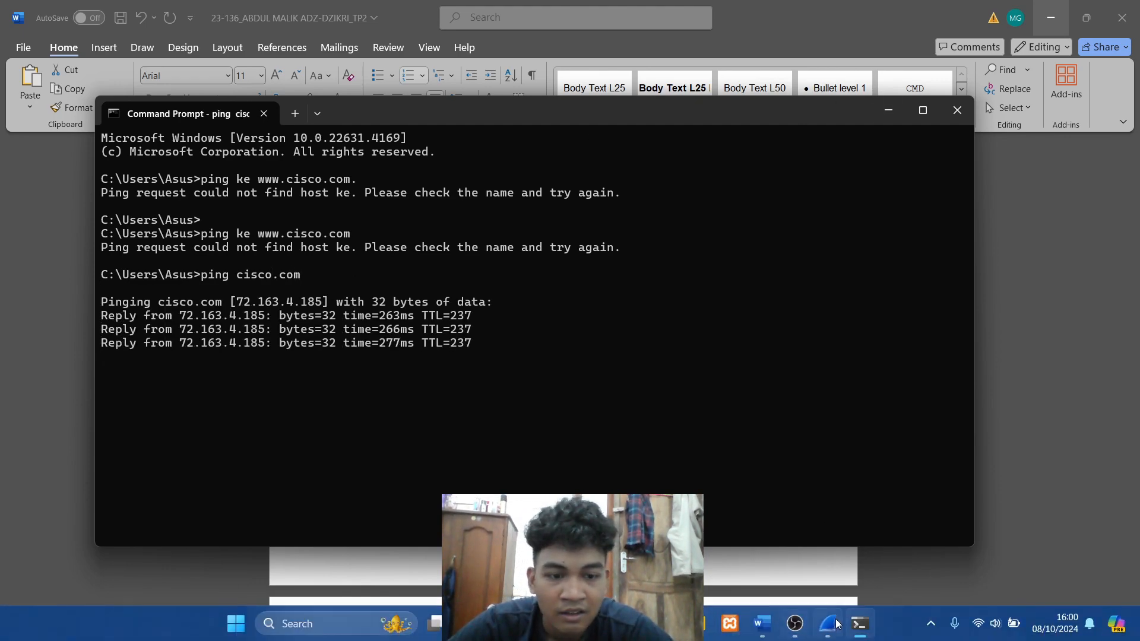
# Check the captured ICMP packets in Wireshark, then take a screenshot of the Command Prompt ping output and minimize that window.
pyautogui.click(824, 628)
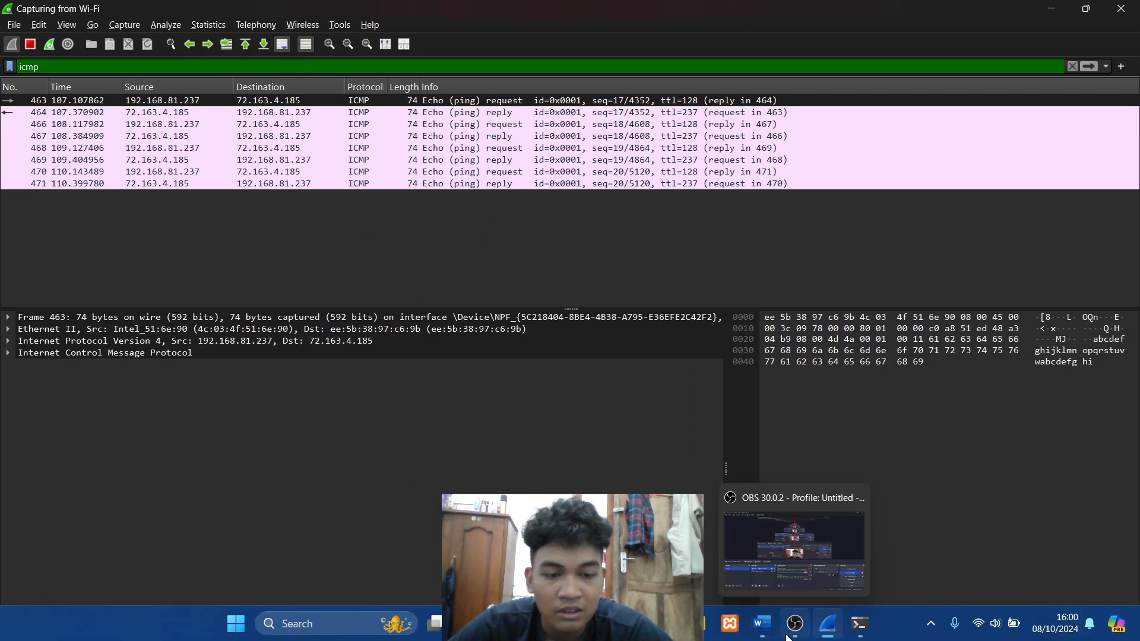
pyautogui.click(763, 630)
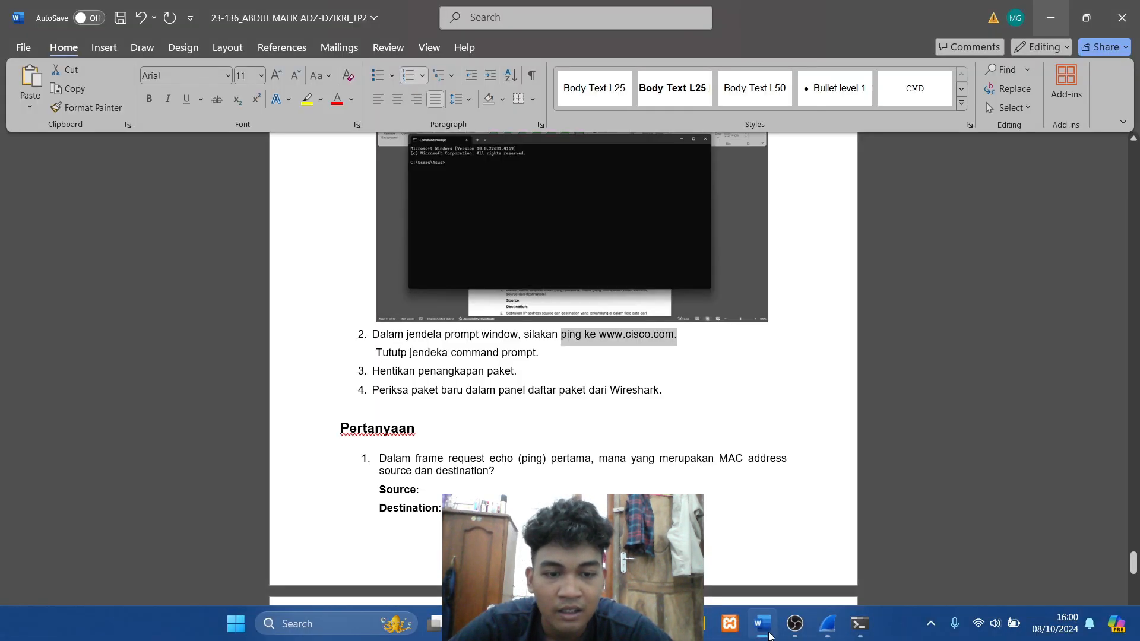
pyautogui.click(864, 625)
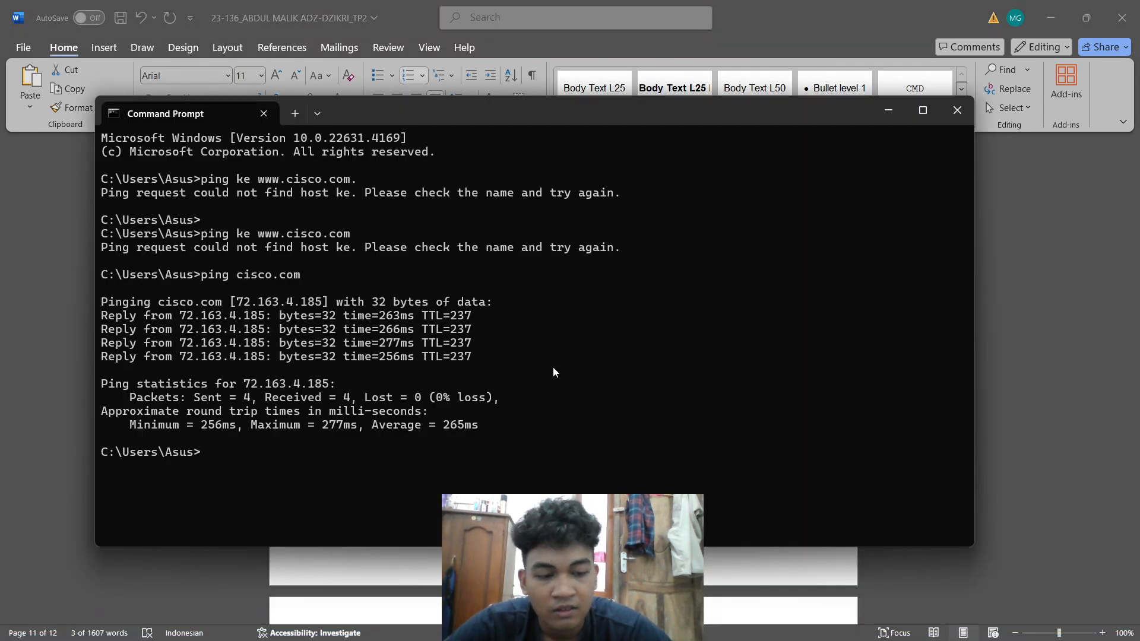
pyautogui.press('super+Print')
pyautogui.click(888, 110)
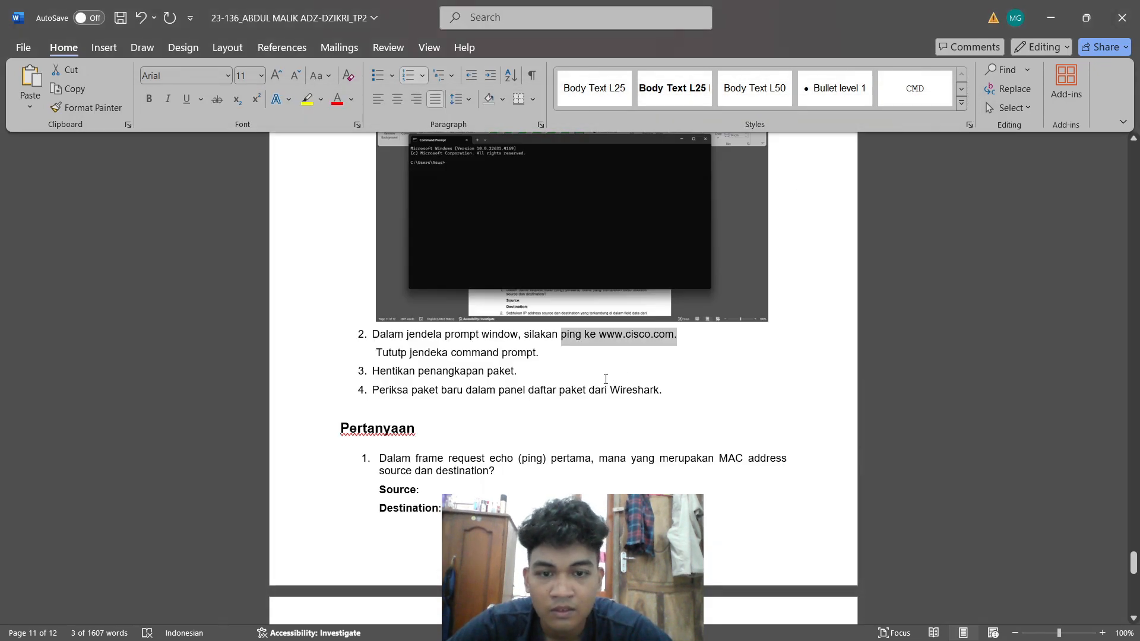
# Paste the ping screenshot below "Tututp jendeka command prompt." in Langkah 7 and set its width to 13 cm.
pyautogui.click(552, 370)
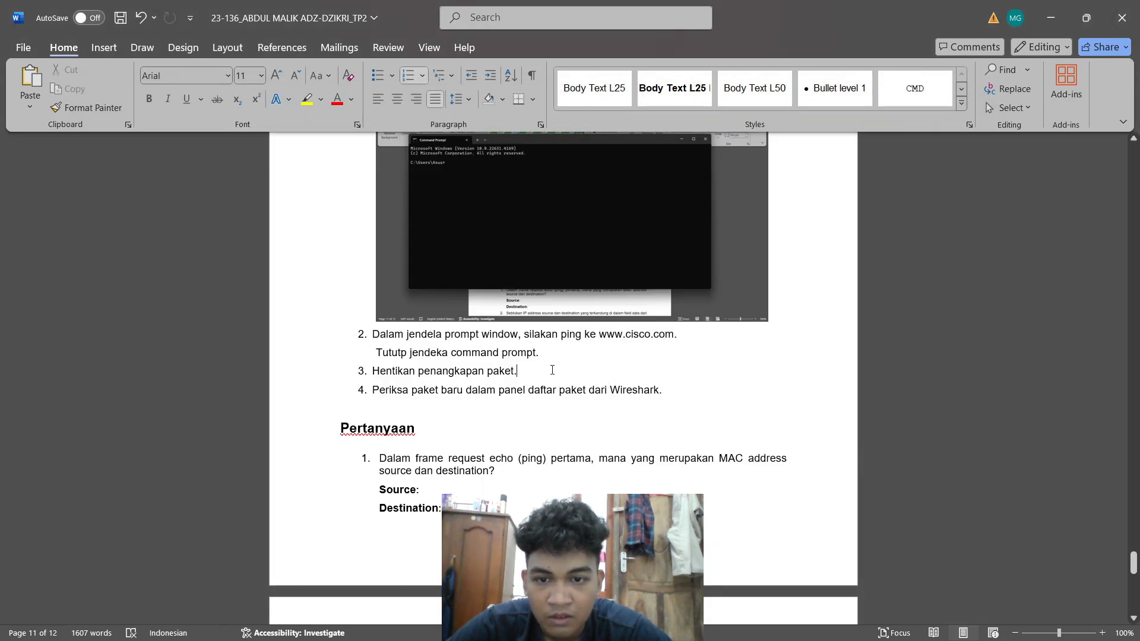
pyautogui.click(558, 352)
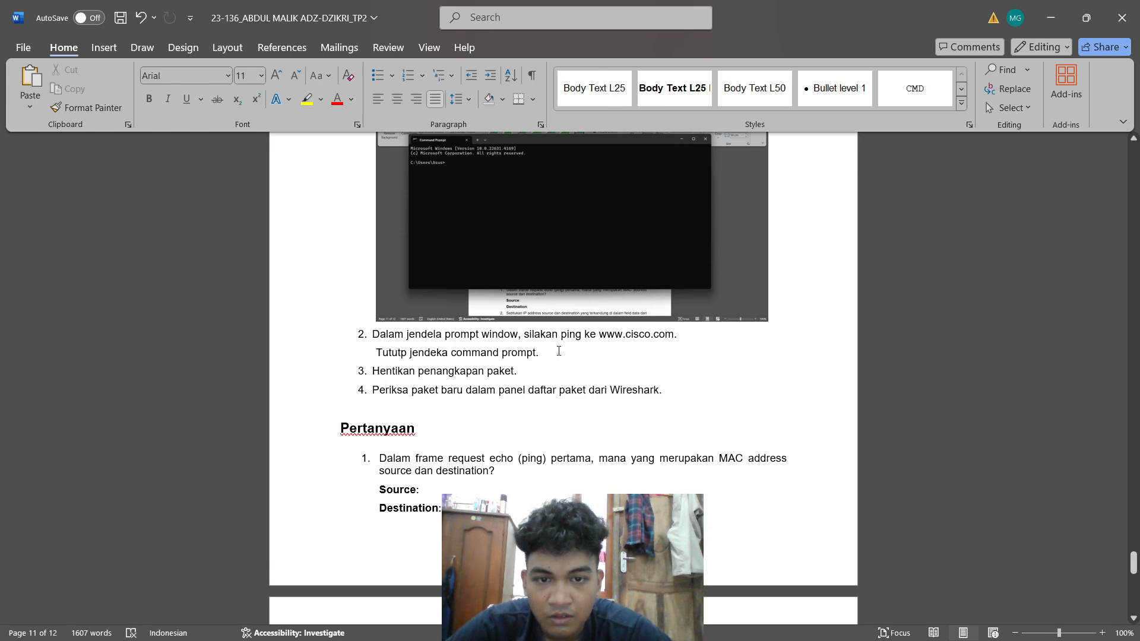
pyautogui.press('Return')
pyautogui.hotkey('ctrl', 'v')
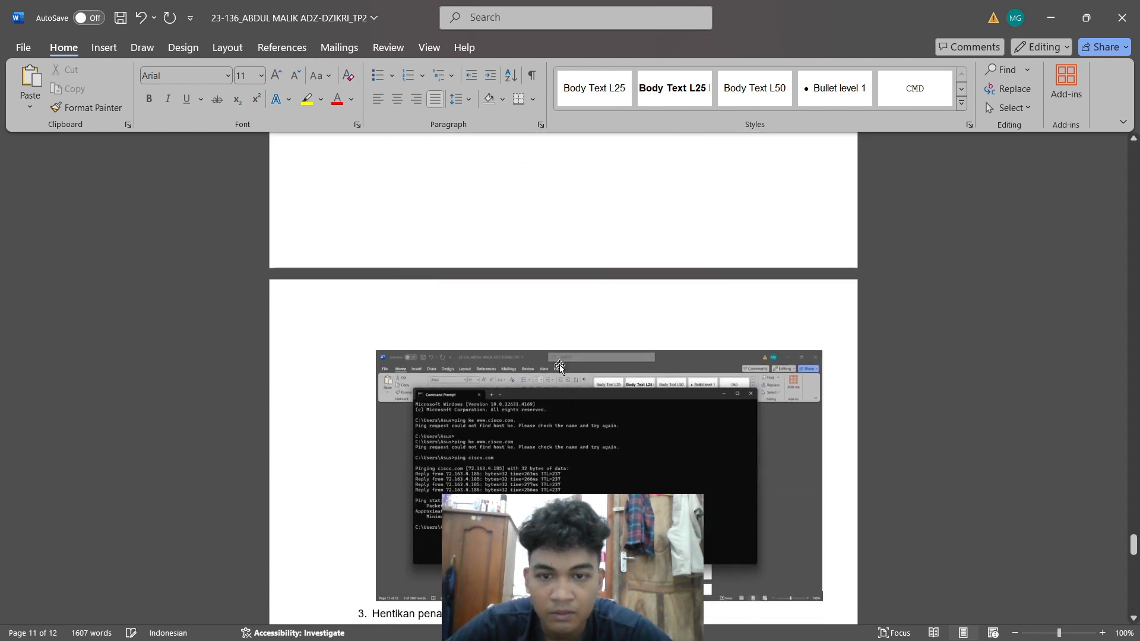
pyautogui.click(523, 47)
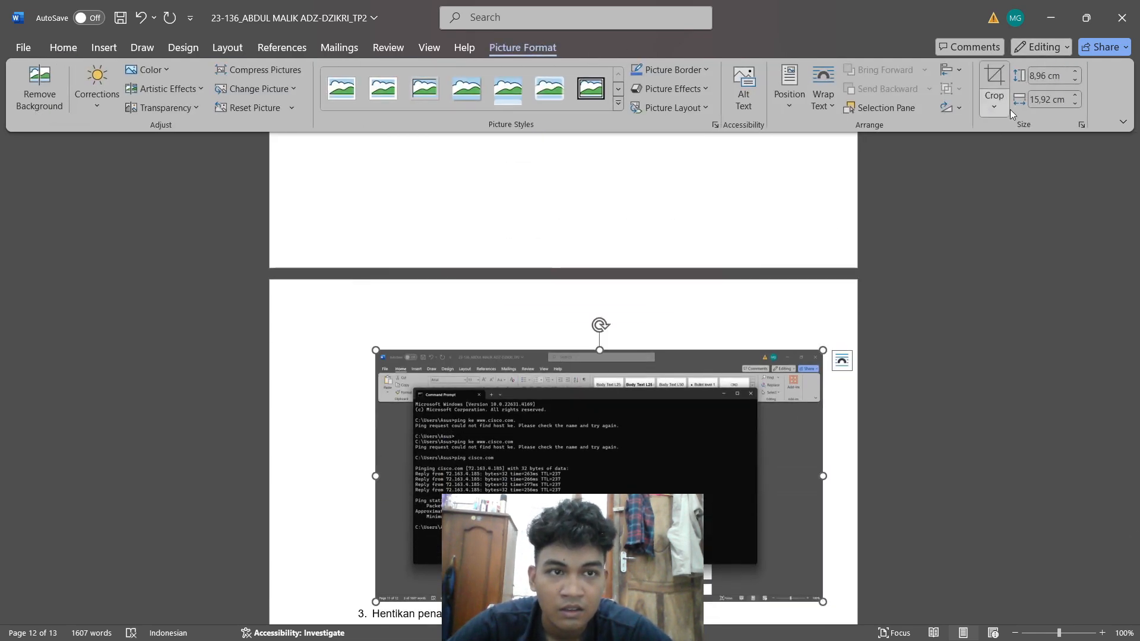
pyautogui.click(1046, 100)
pyautogui.write('13')
pyautogui.press('Return')
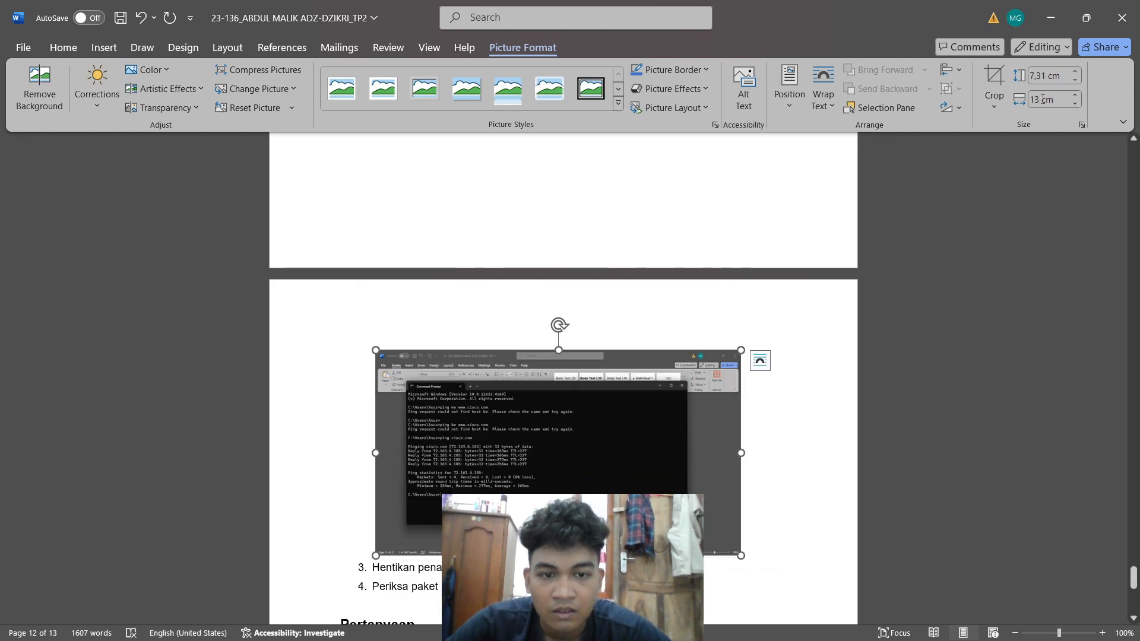
# Stop the Wireshark capture, then return to Word and place the cursor at the end of "Hentikan penangkapan paket.".
pyautogui.scroll(-3, 800, 478)
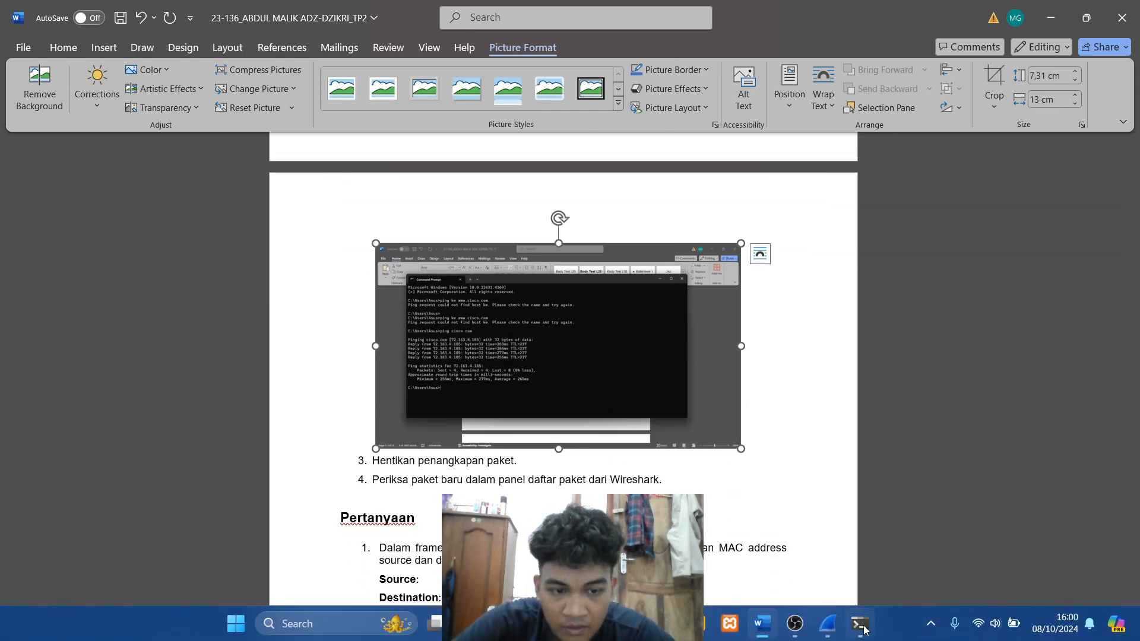
pyautogui.click(828, 623)
pyautogui.click(30, 46)
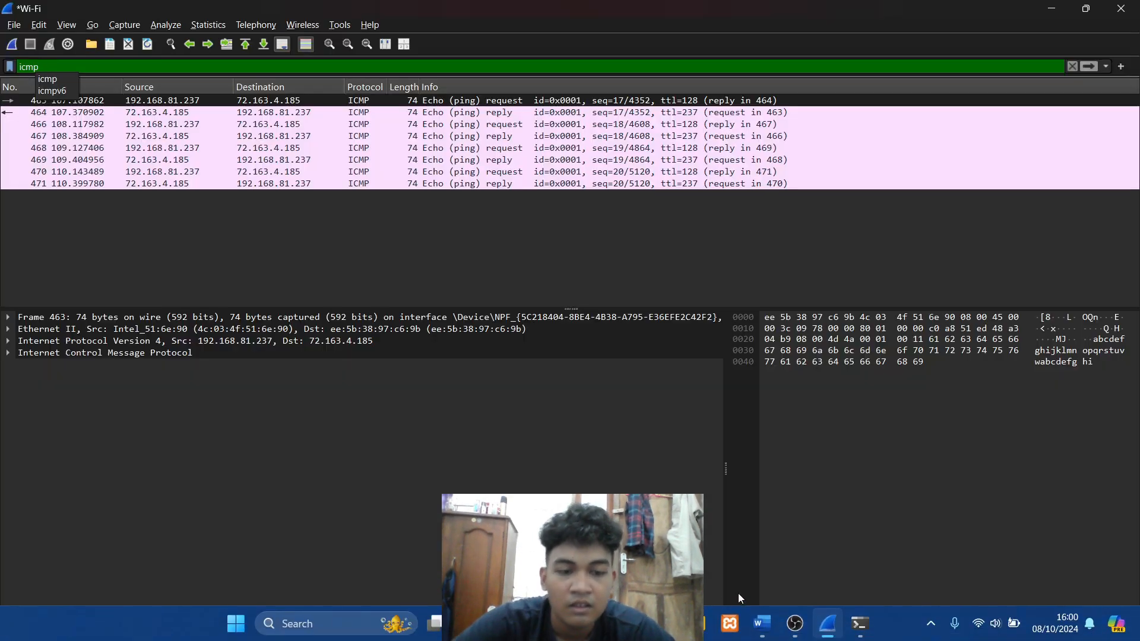
pyautogui.click(762, 634)
pyautogui.click(517, 463)
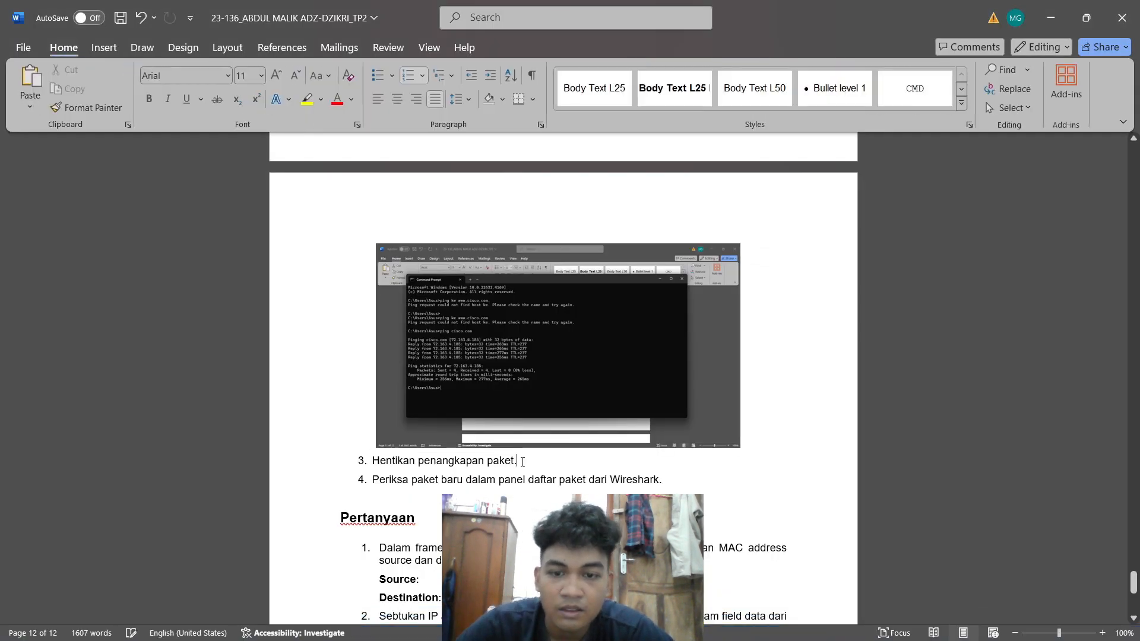
# Paste the Wireshark screenshot on a new line below "Hentikan penangkapan paket." and set its width to 14 cm.
pyautogui.press('Return')
pyautogui.press('BackSpace')
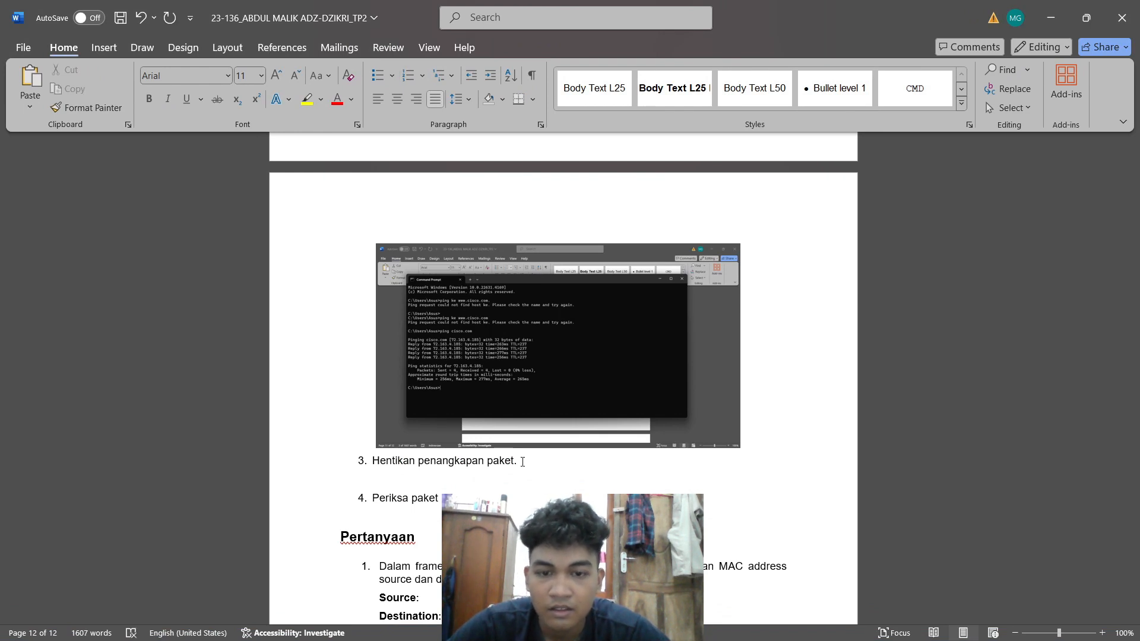
pyautogui.hotkey('ctrl', 'v')
pyautogui.click(746, 467)
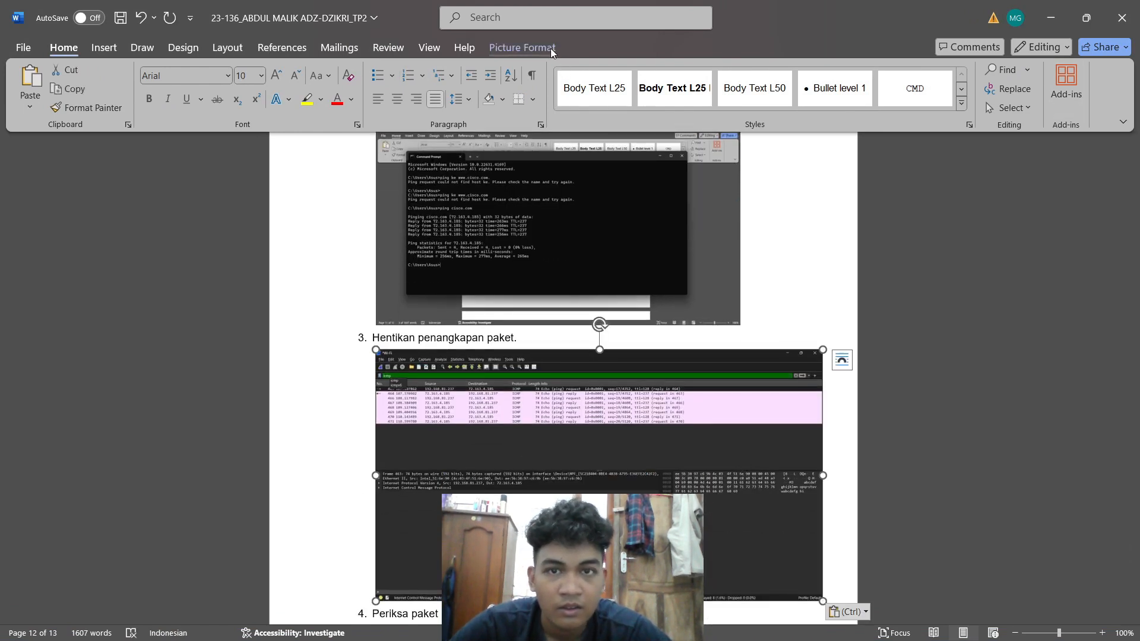
pyautogui.click(551, 48)
pyautogui.click(1048, 100)
pyautogui.write('14')
pyautogui.press('Return')
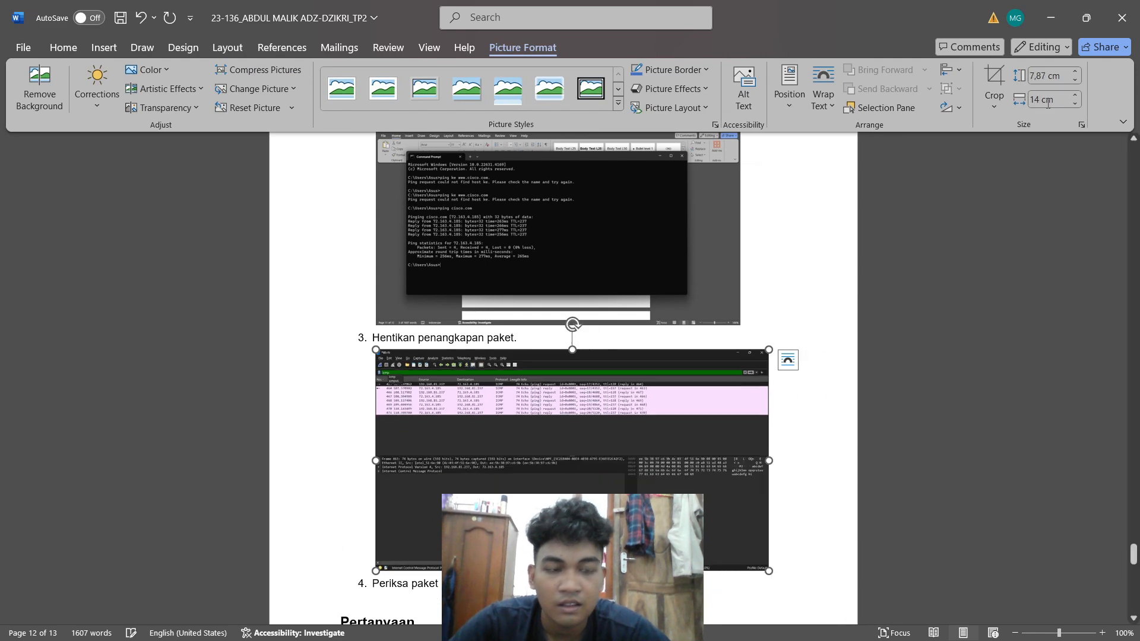
# Go to the Pertanyaan section of Langkah 7 and arrange the Word document side by side with the Wireshark window.
pyautogui.scroll(-4, 602, 300)
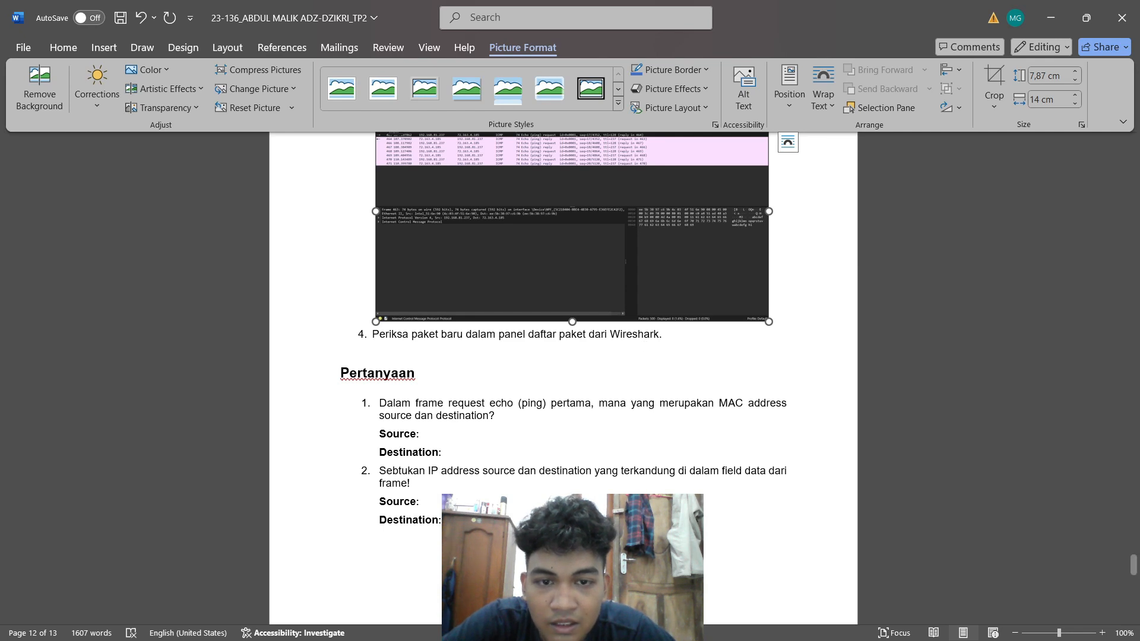
pyautogui.scroll(1, 599, 354)
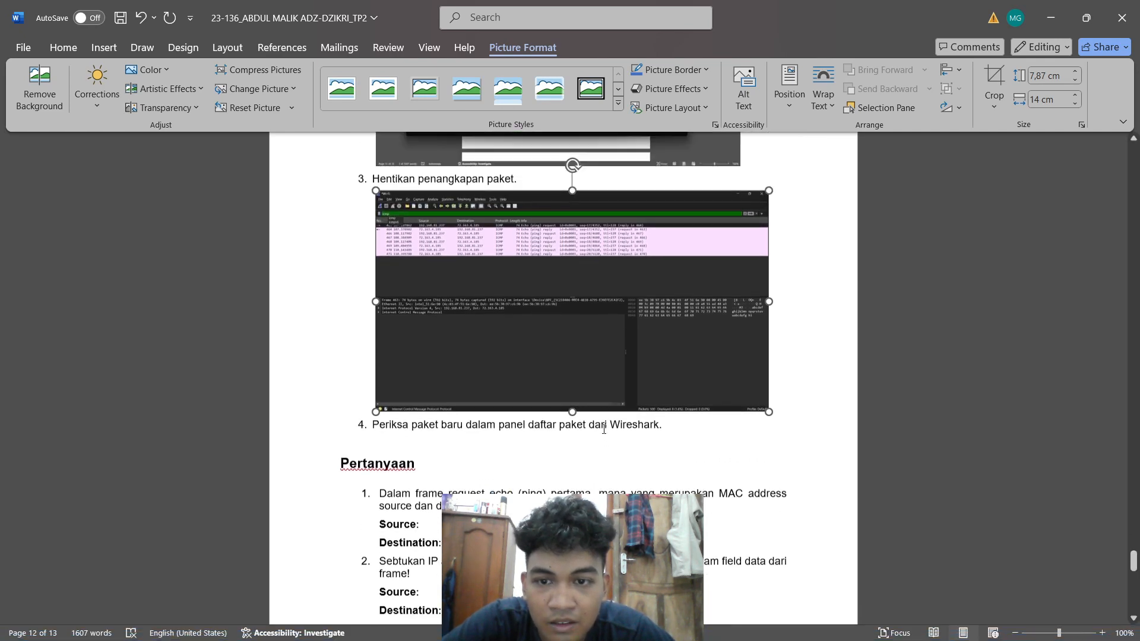
pyautogui.scroll(-4, 614, 361)
pyautogui.scroll(3, 614, 363)
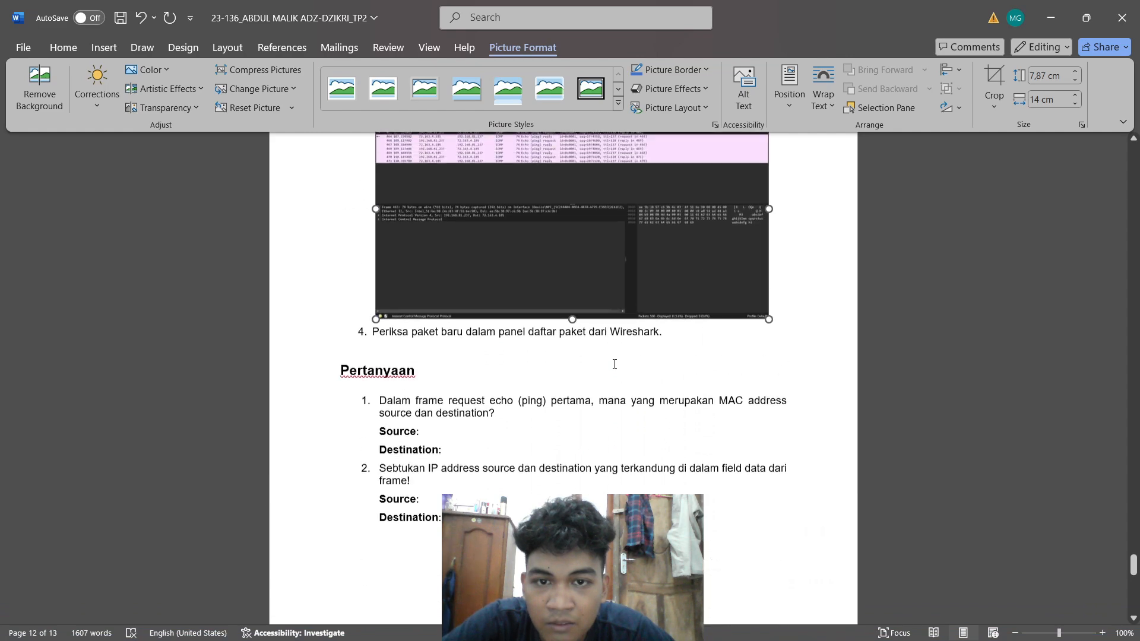
pyautogui.scroll(-2, 615, 364)
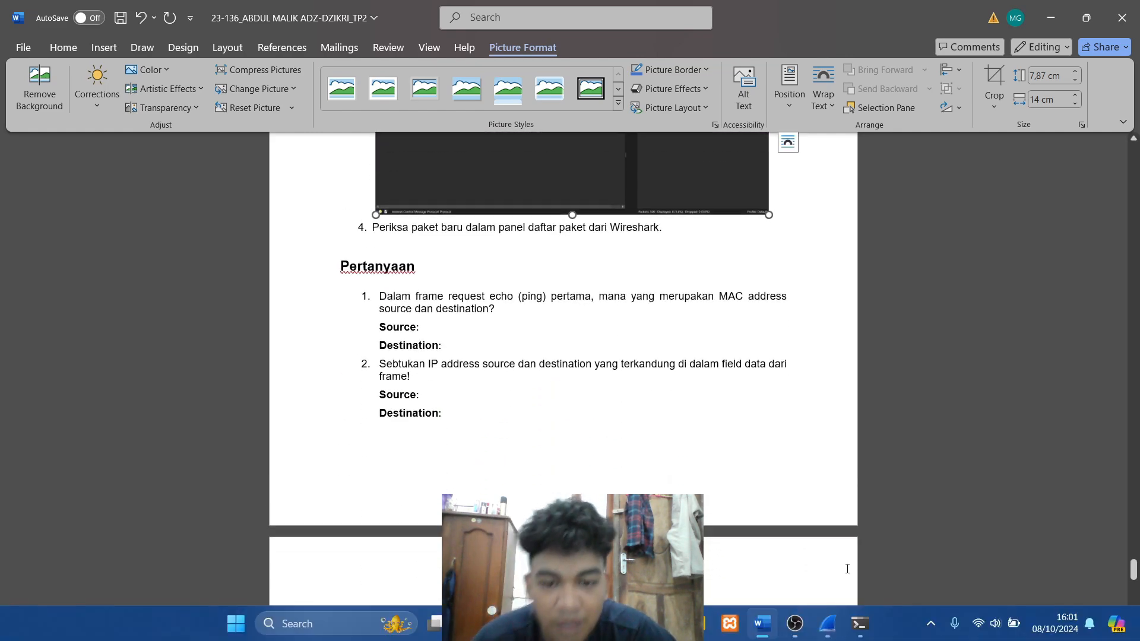
pyautogui.press('super+Left')
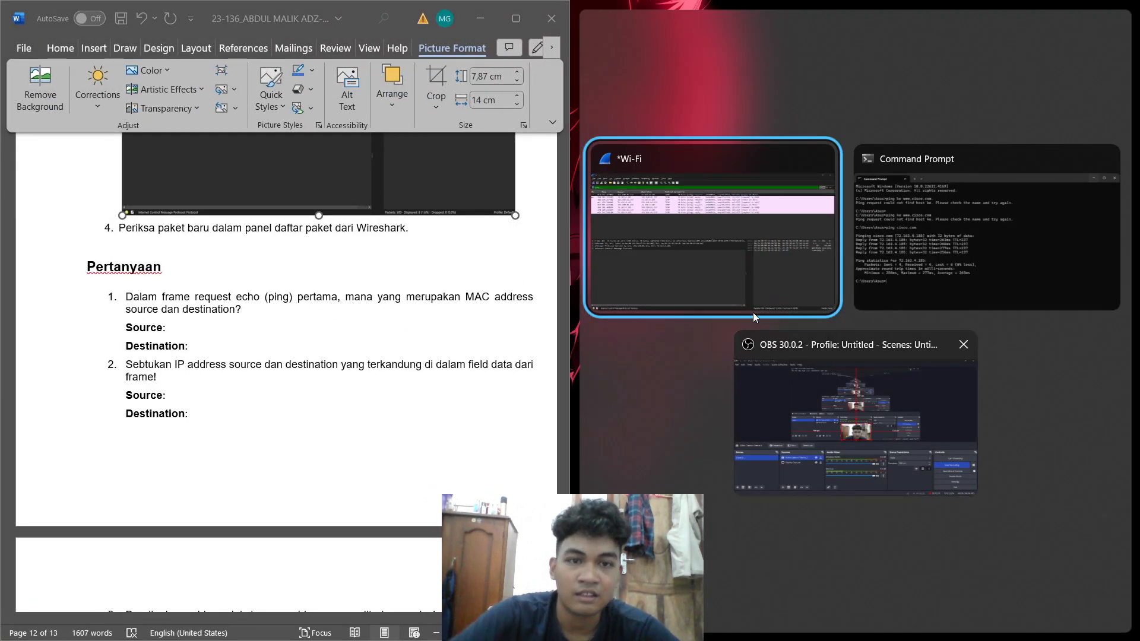
pyautogui.click(742, 284)
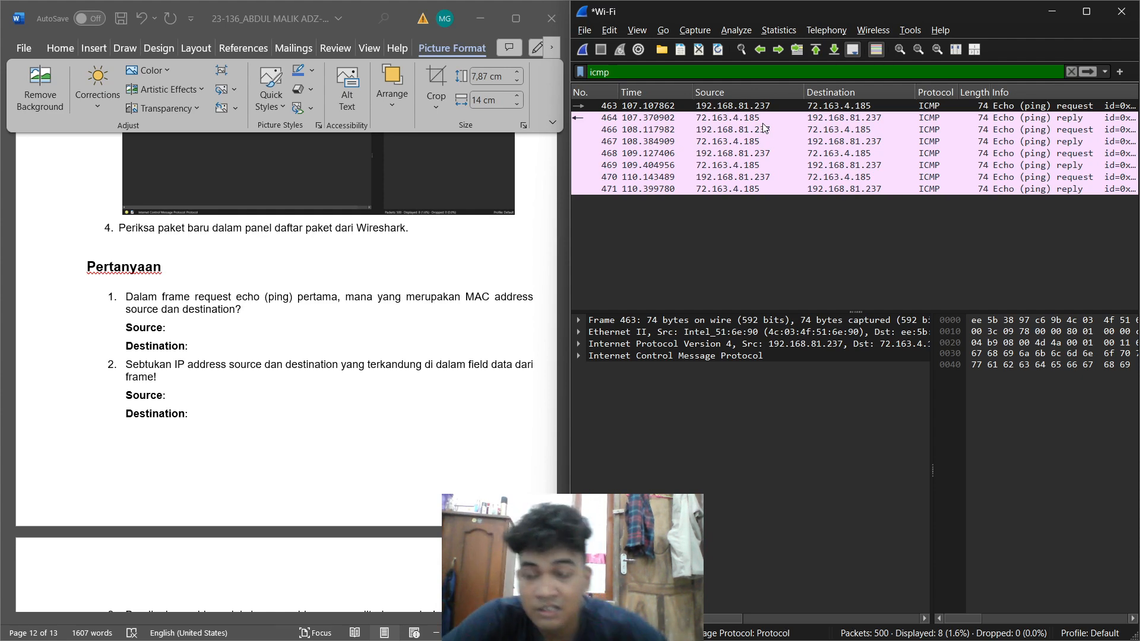
# Expand the Ethernet II header of the first echo request in Wireshark and inspect its destination and source MAC addresses.
pyautogui.click(578, 333)
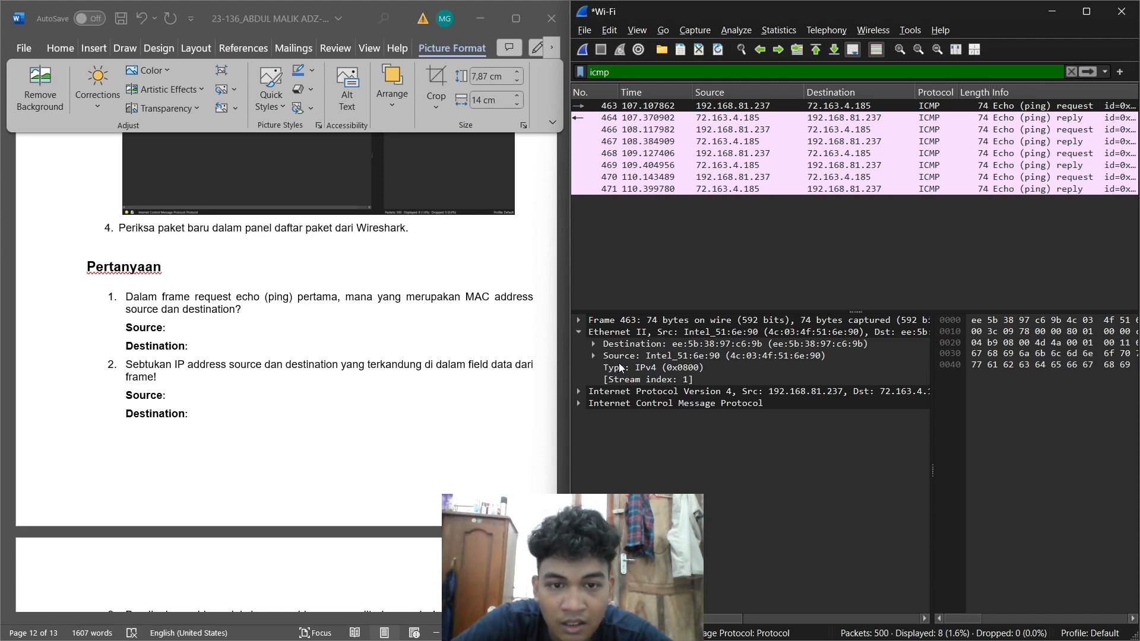
pyautogui.click(780, 345)
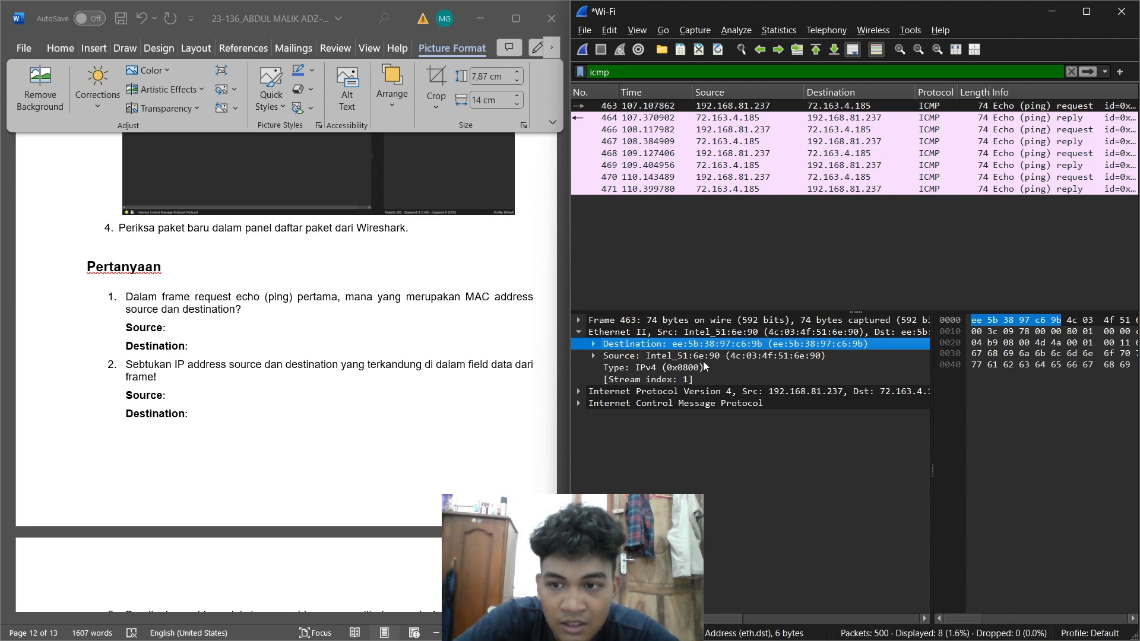
pyautogui.click(738, 356)
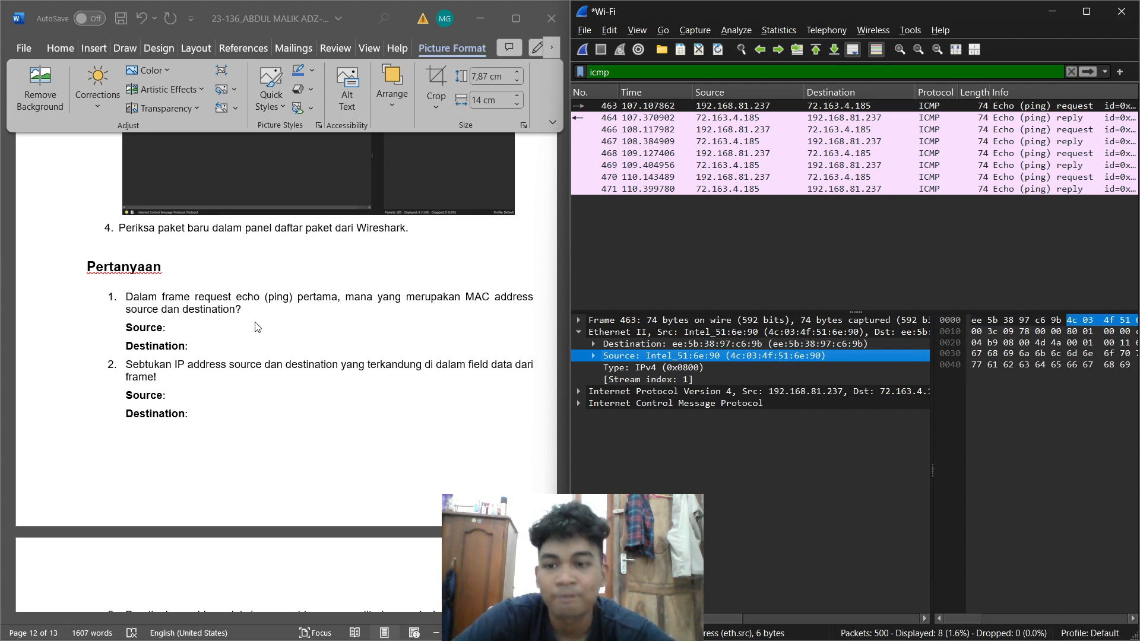
# Delete the answer texts after "Jawaban :" for questions 3 and 4 in the Word document's Pertanyaan section.
pyautogui.click(264, 356)
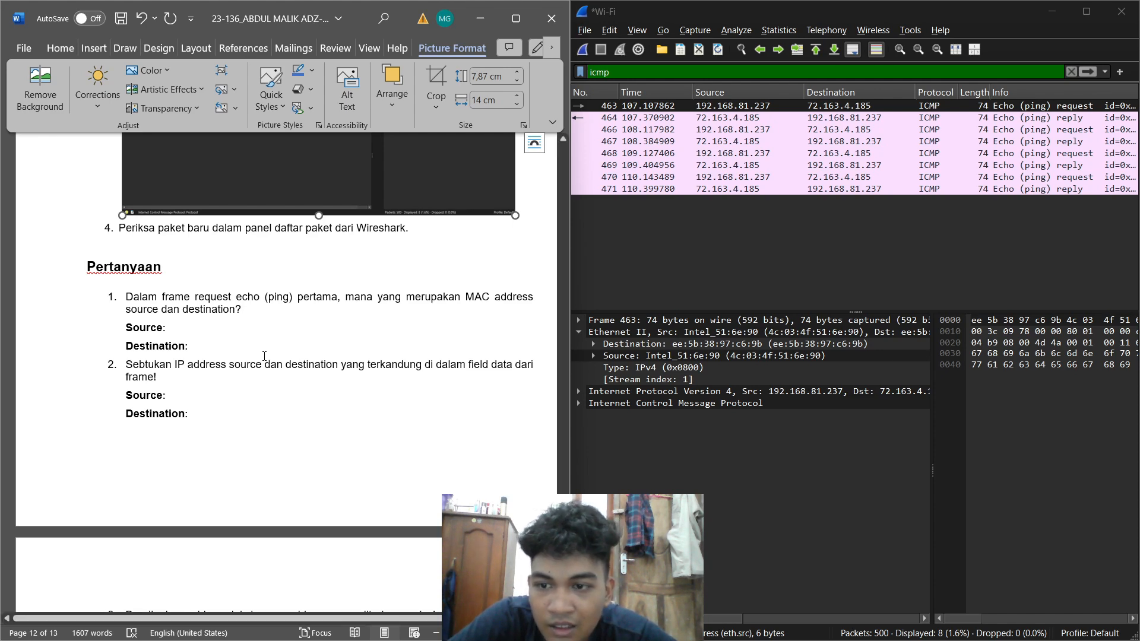
pyautogui.scroll(-2, 265, 356)
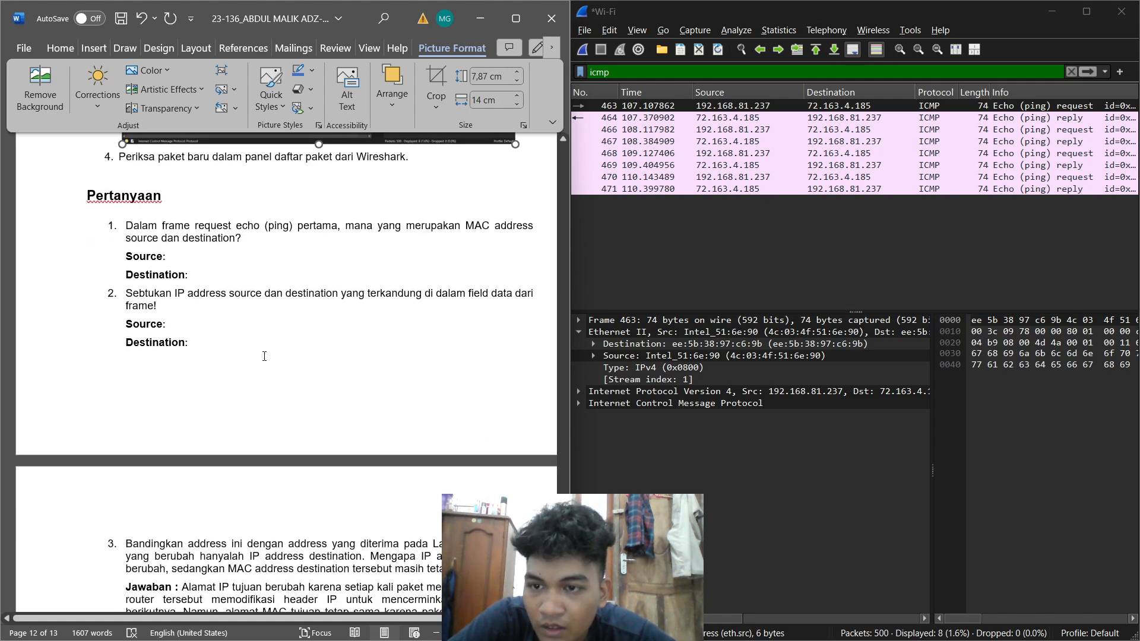
pyautogui.scroll(-1, 264, 356)
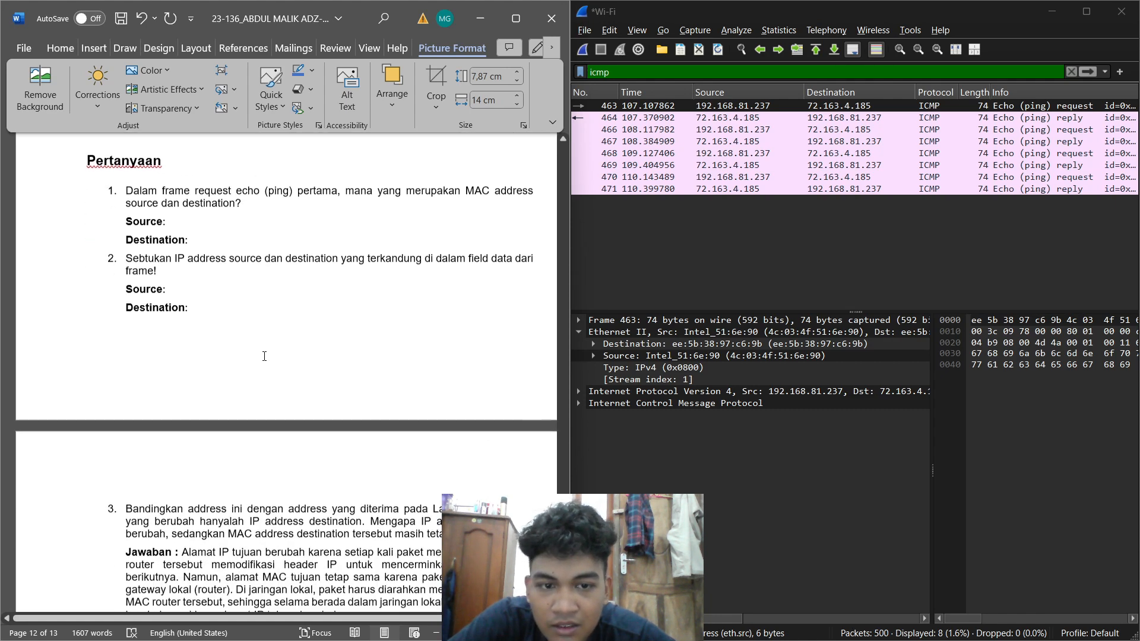
pyautogui.scroll(1, 264, 356)
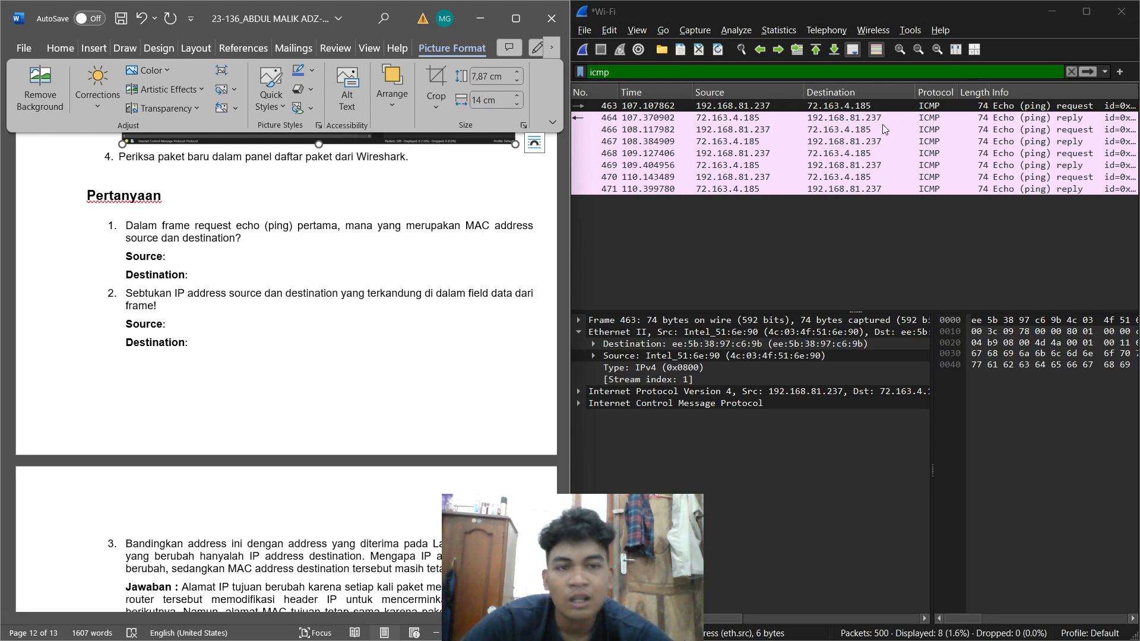
pyautogui.scroll(-5, 356, 313)
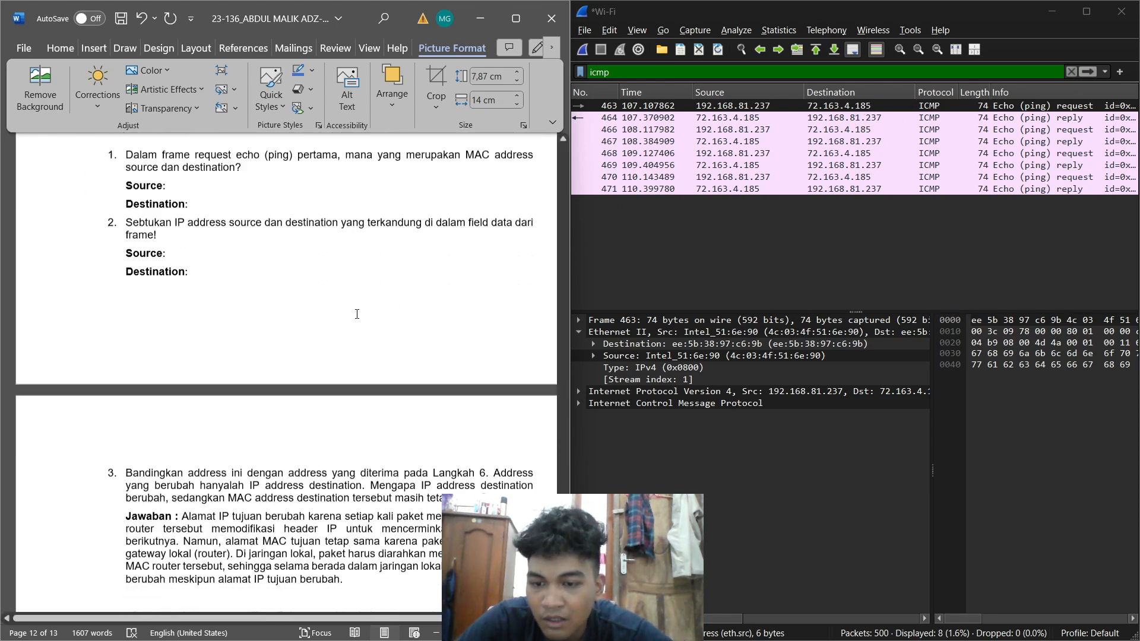
pyautogui.scroll(-3, 357, 313)
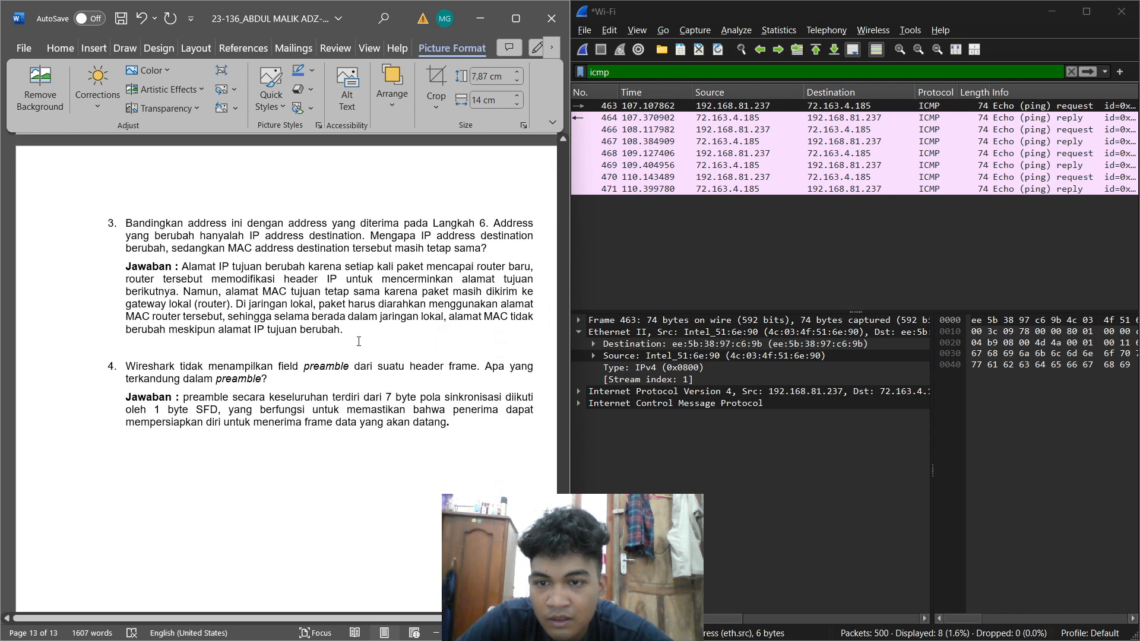
pyautogui.moveTo(359, 341); pyautogui.dragTo(181, 267)
pyautogui.press('BackSpace')
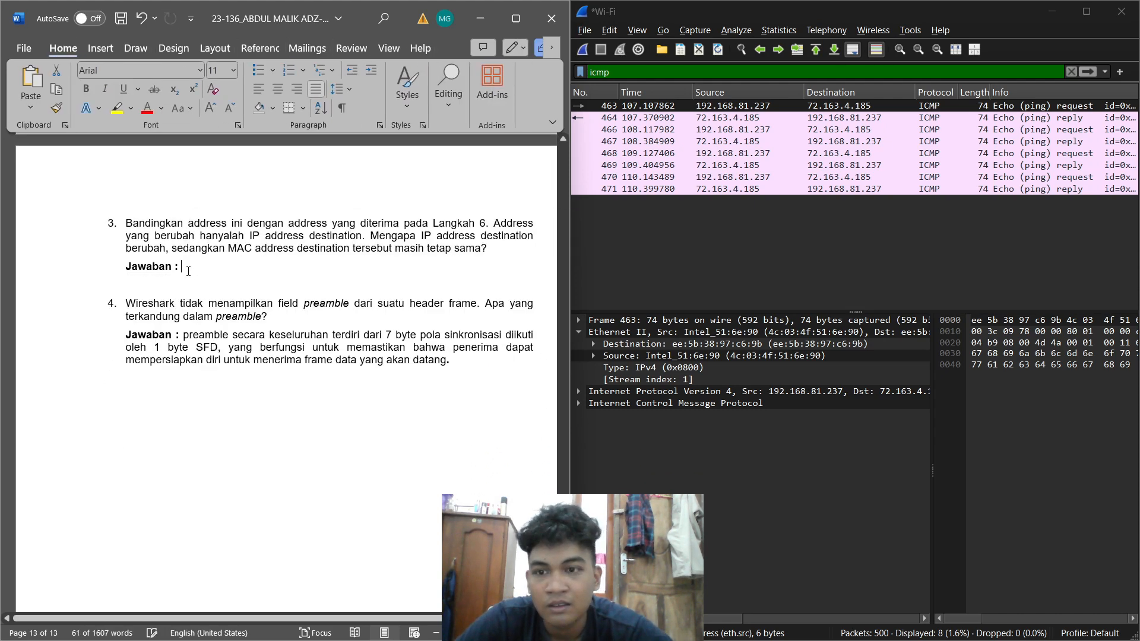
pyautogui.moveTo(449, 360); pyautogui.dragTo(184, 337)
pyautogui.press('BackSpace')
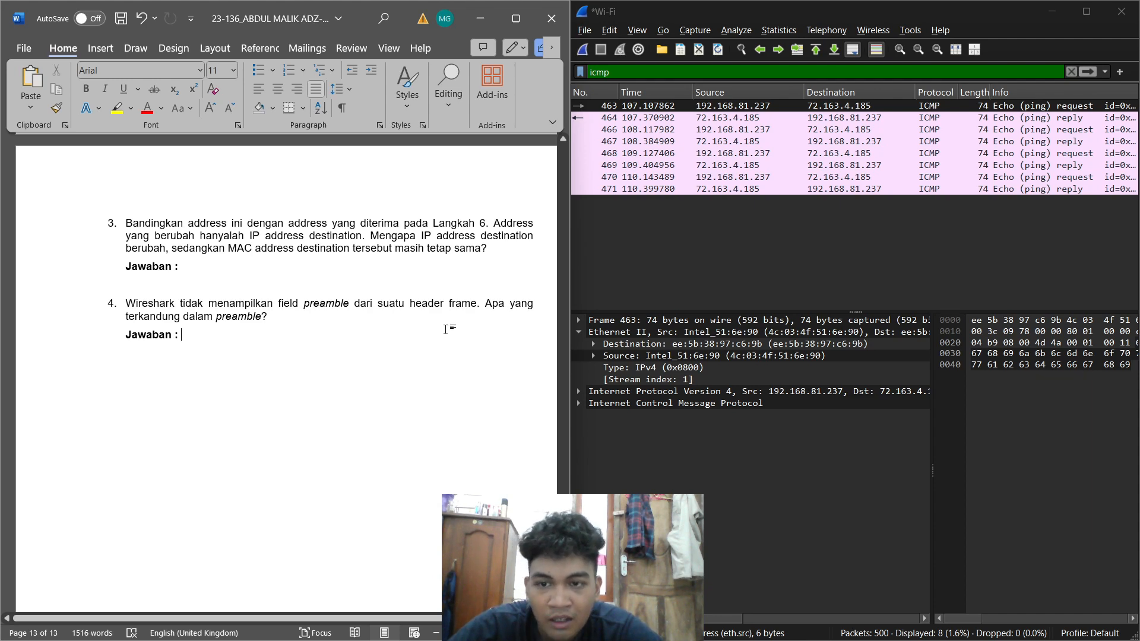
# Review the end of the document, minimize Wireshark, maximize Word and return to the cover page.
pyautogui.scroll(10, 442, 320)
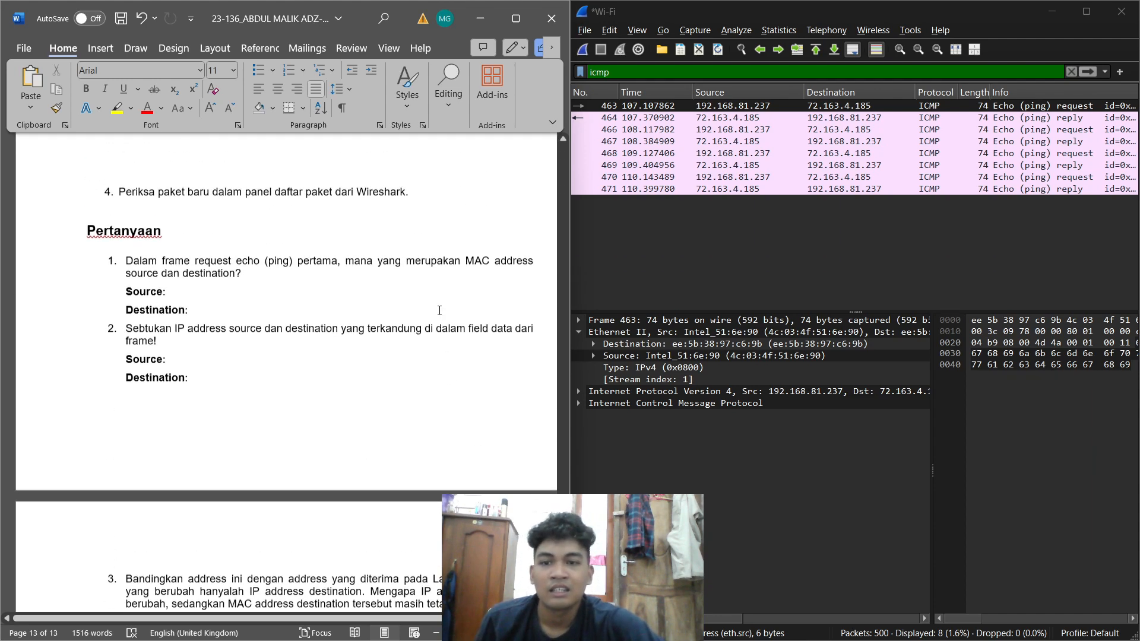
pyautogui.scroll(8, 436, 310)
pyautogui.scroll(-15, 437, 313)
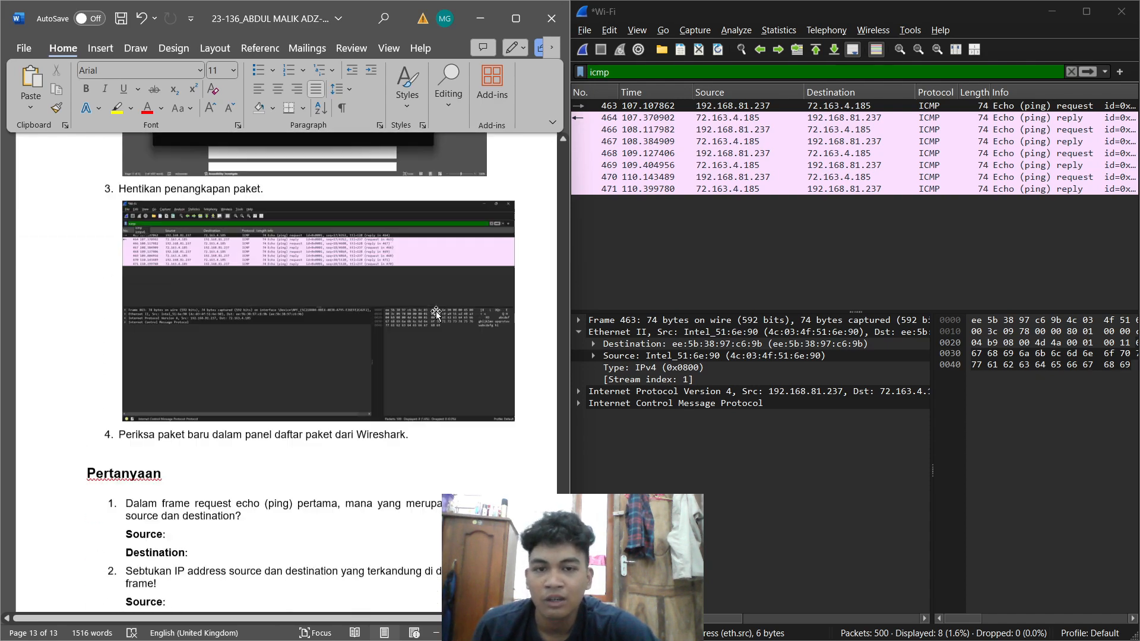
pyautogui.scroll(-3, 437, 314)
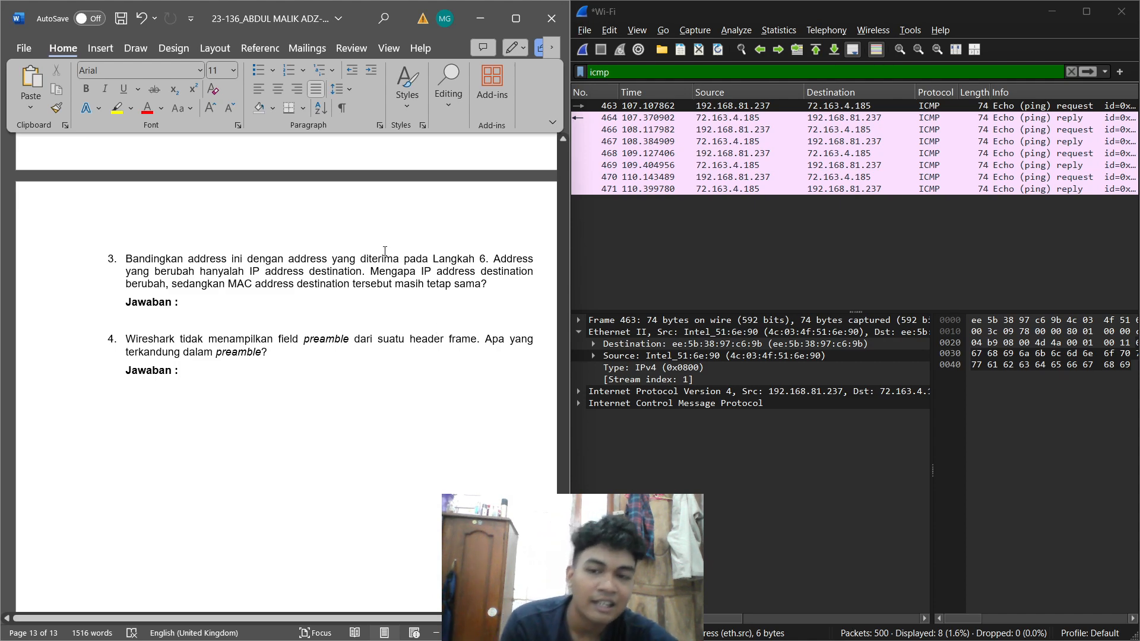
pyautogui.click(1051, 11)
pyautogui.click(515, 18)
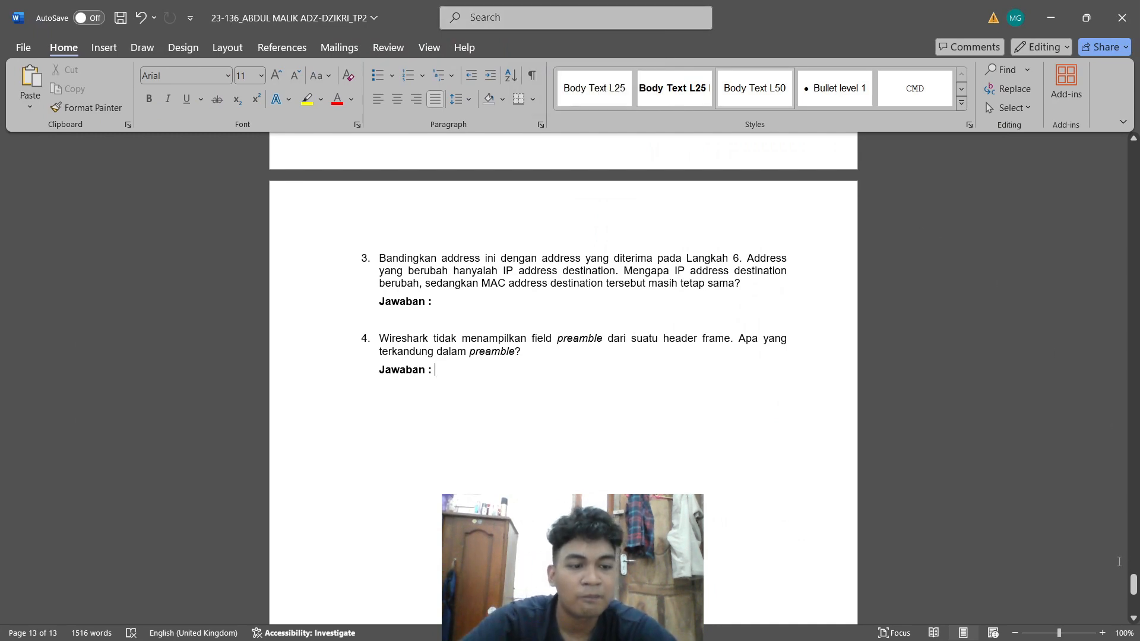
pyautogui.moveTo(1133, 584); pyautogui.dragTo(1133, 155)
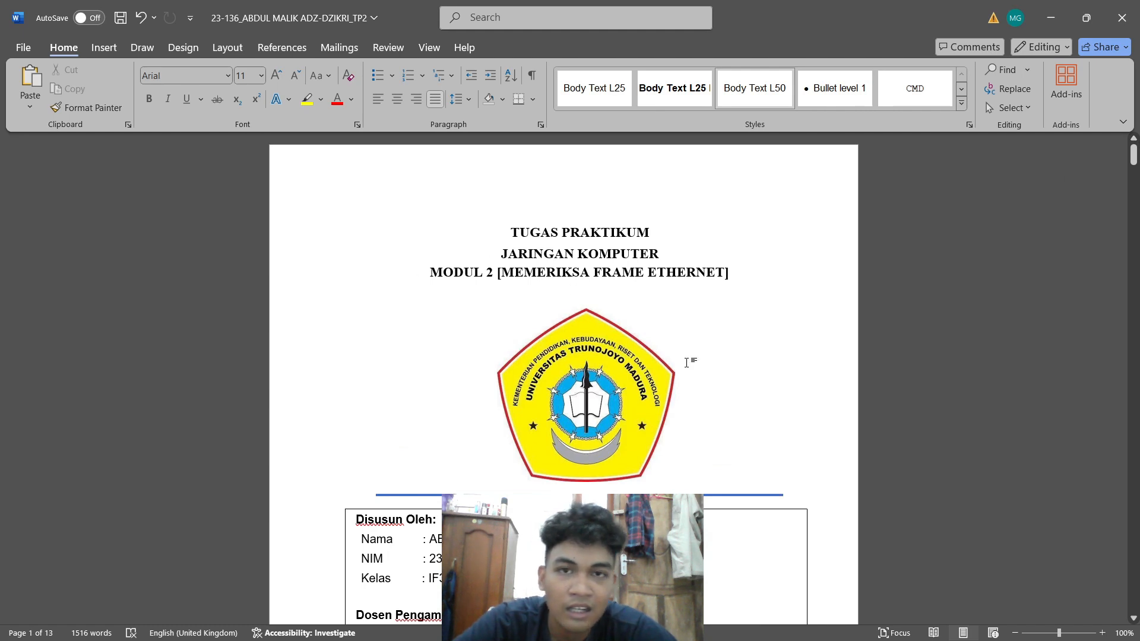